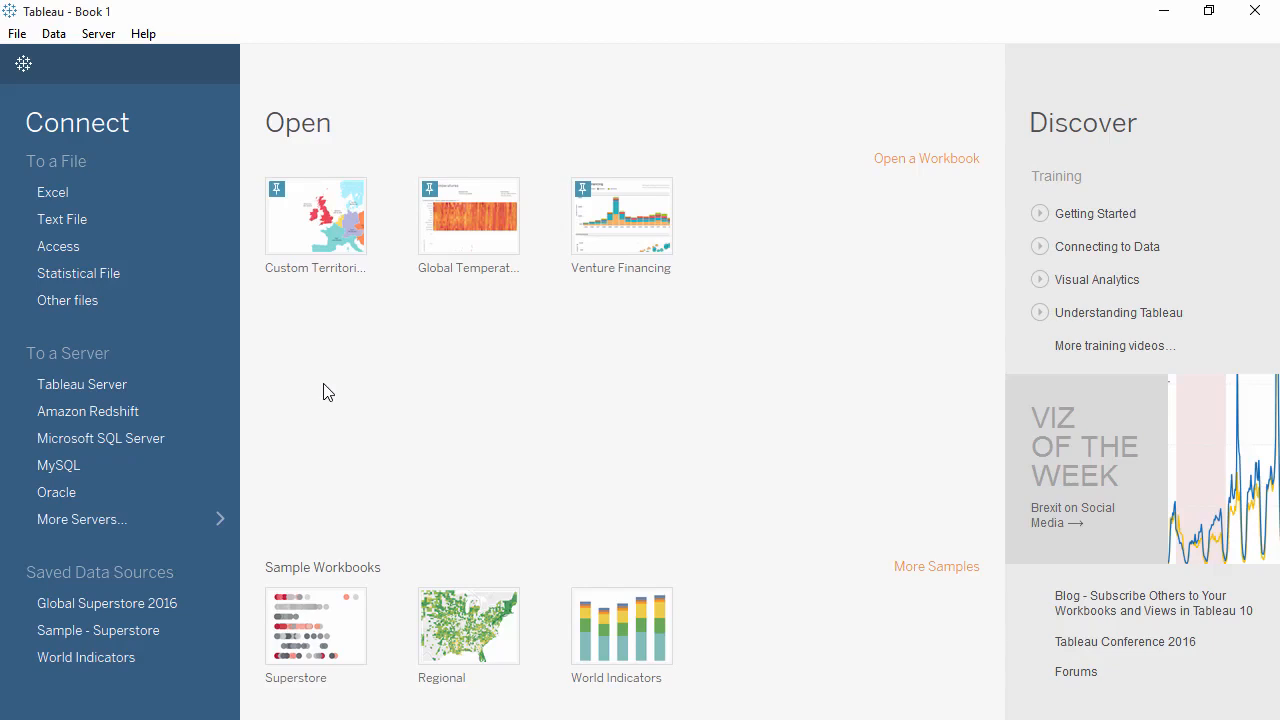
left_click(158, 516)
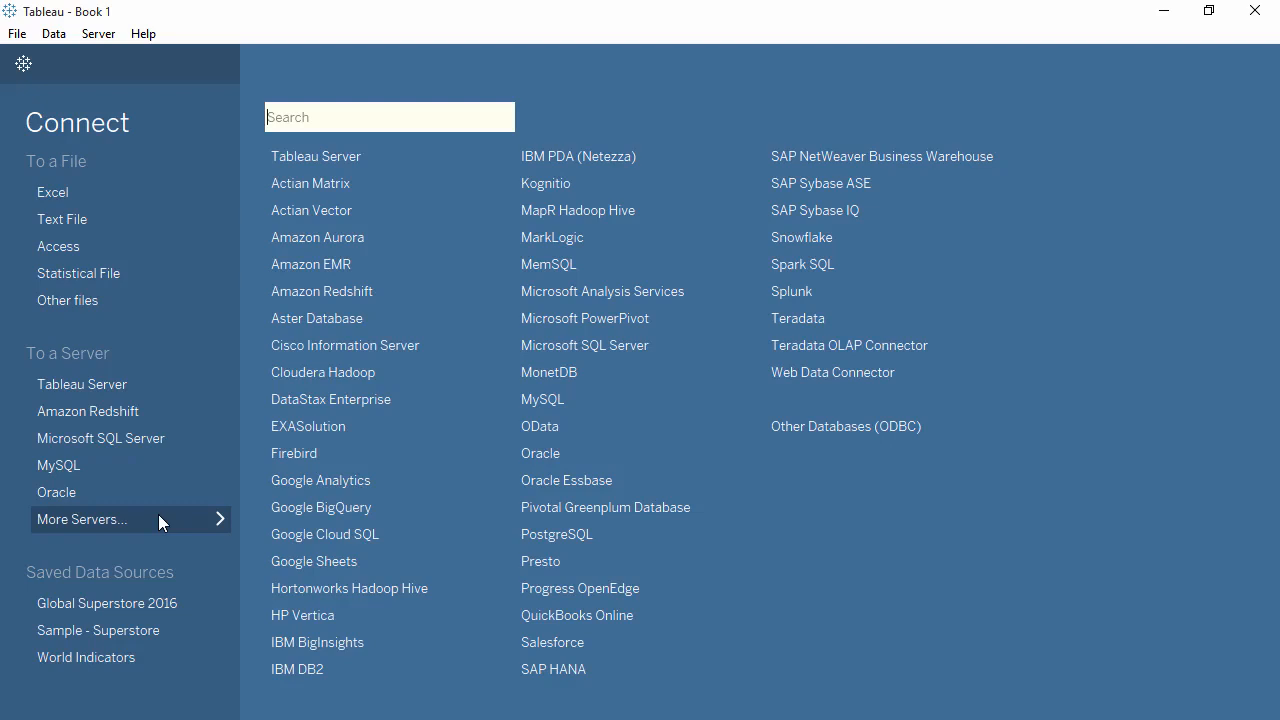
left_click(158, 516)
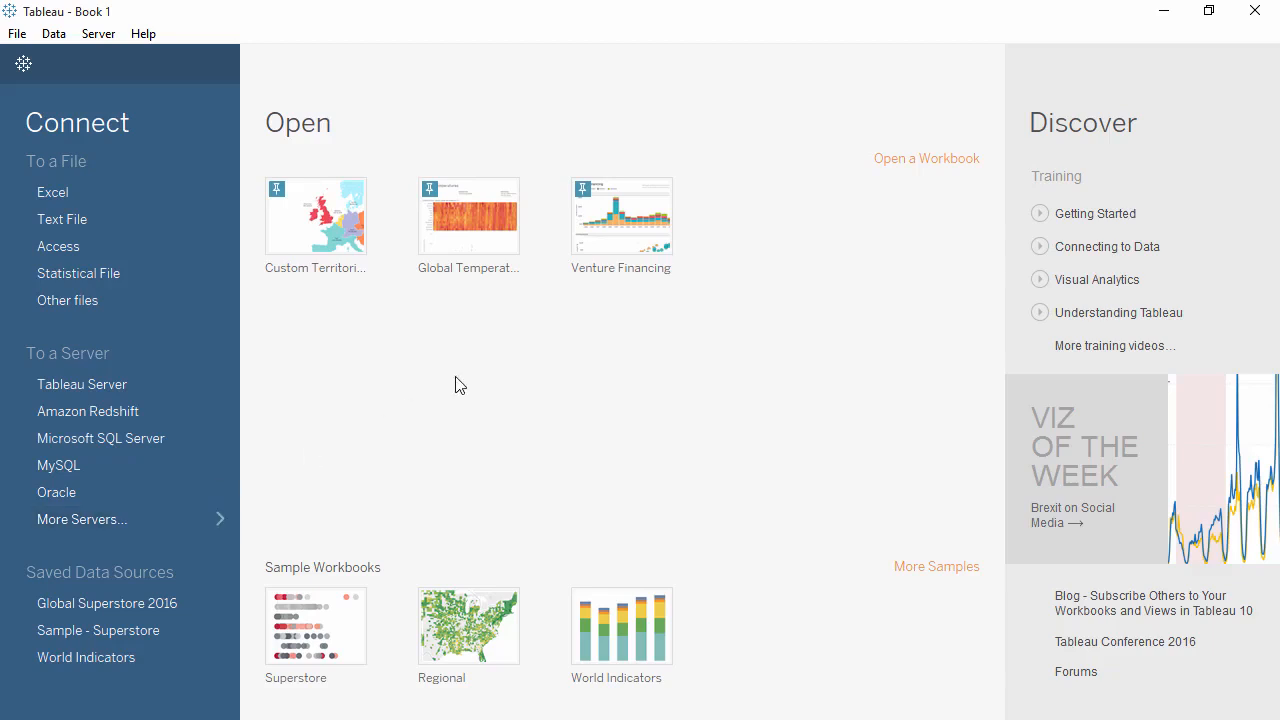
left_click(1165, 12)
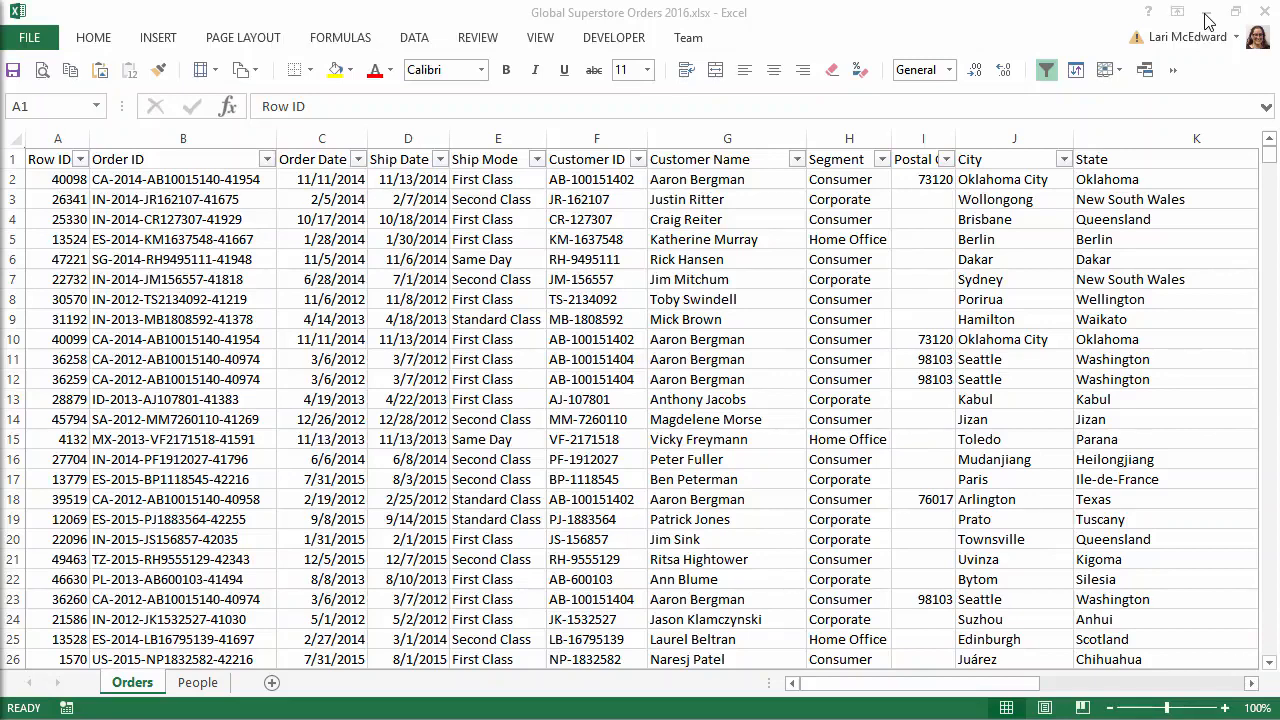
left_click(1208, 20)
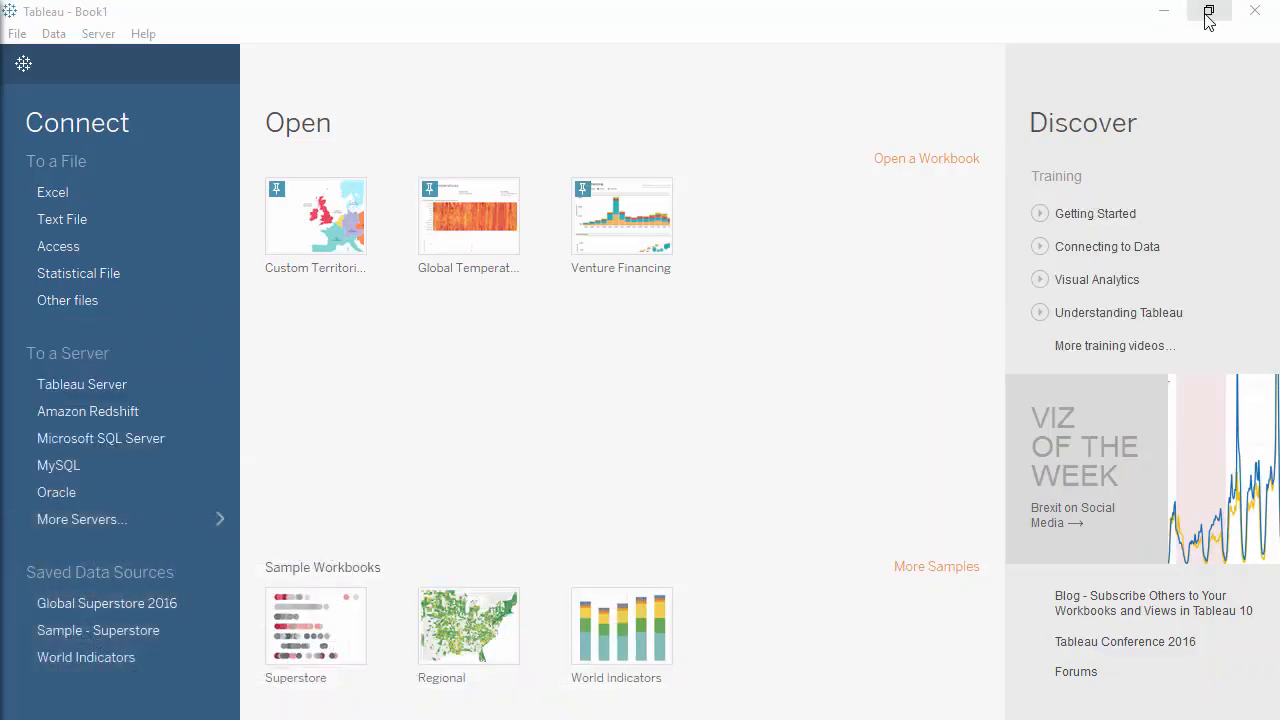
Step: Connect to the Excel workbook Global Superstore Orders 2016.xlsx and add its Orders sheet to the data source
left_click(153, 197)
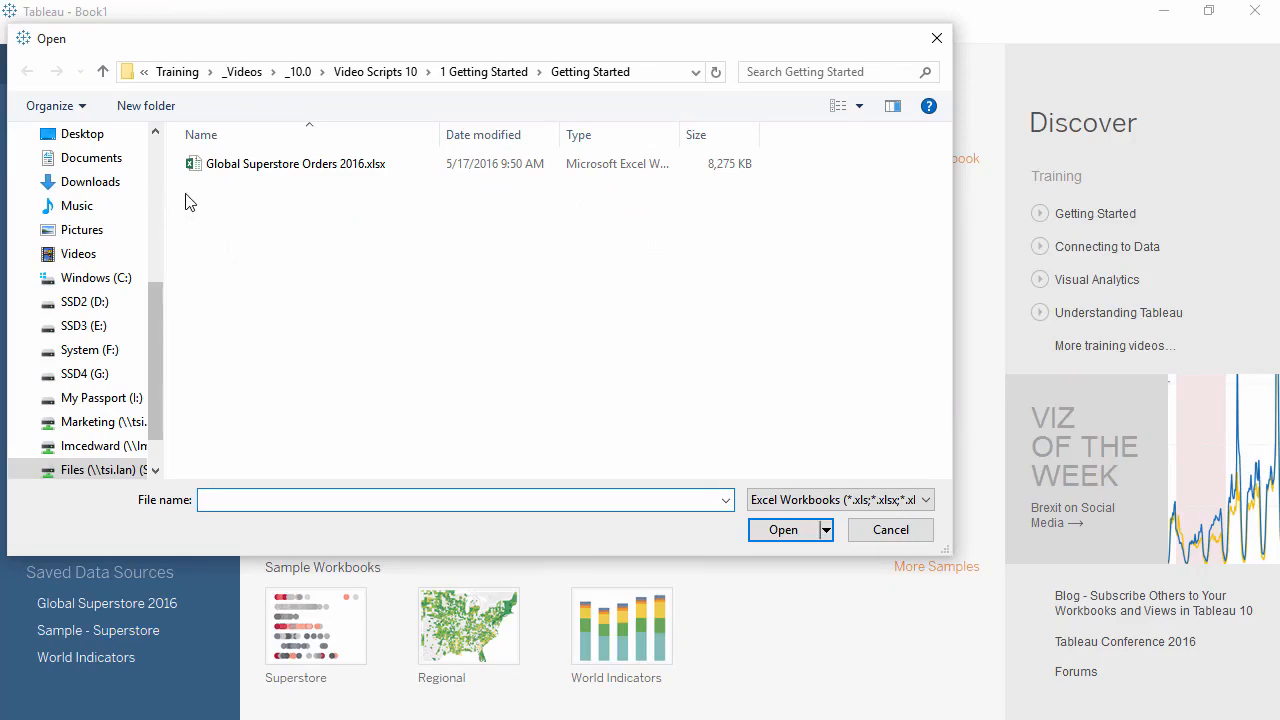
double_click(269, 166)
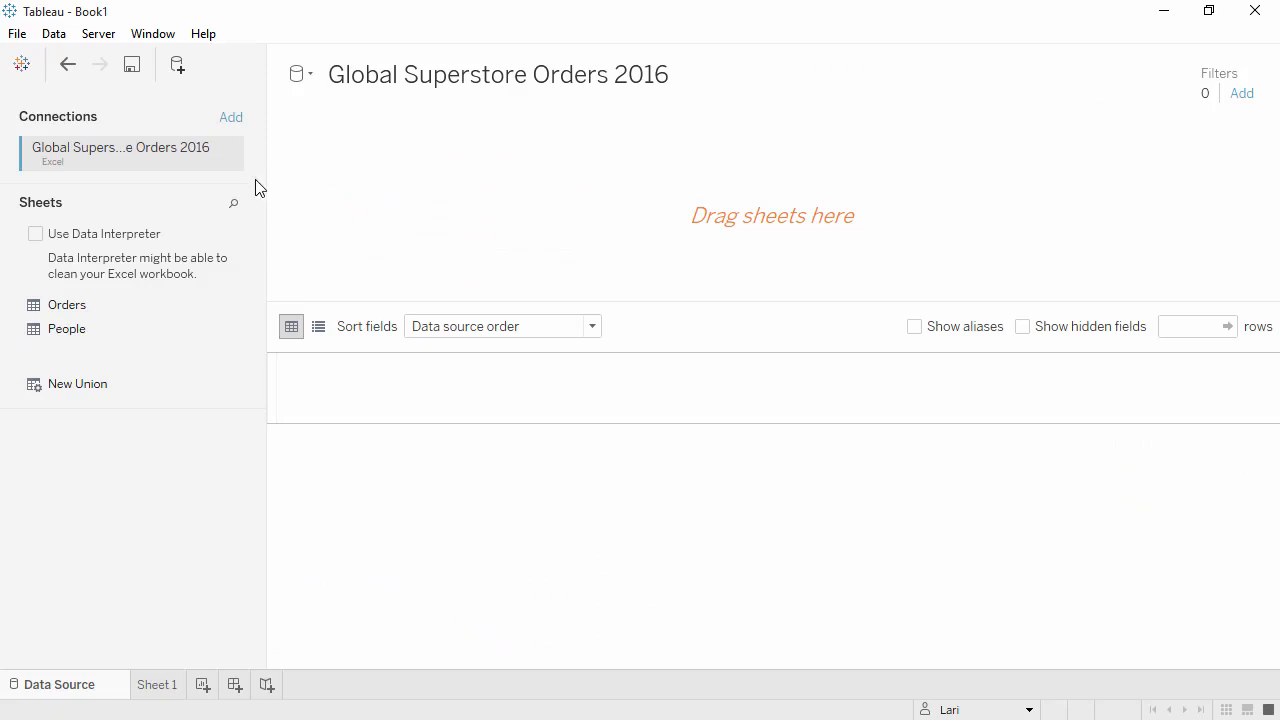
left_click_drag(166, 316, 368, 226)
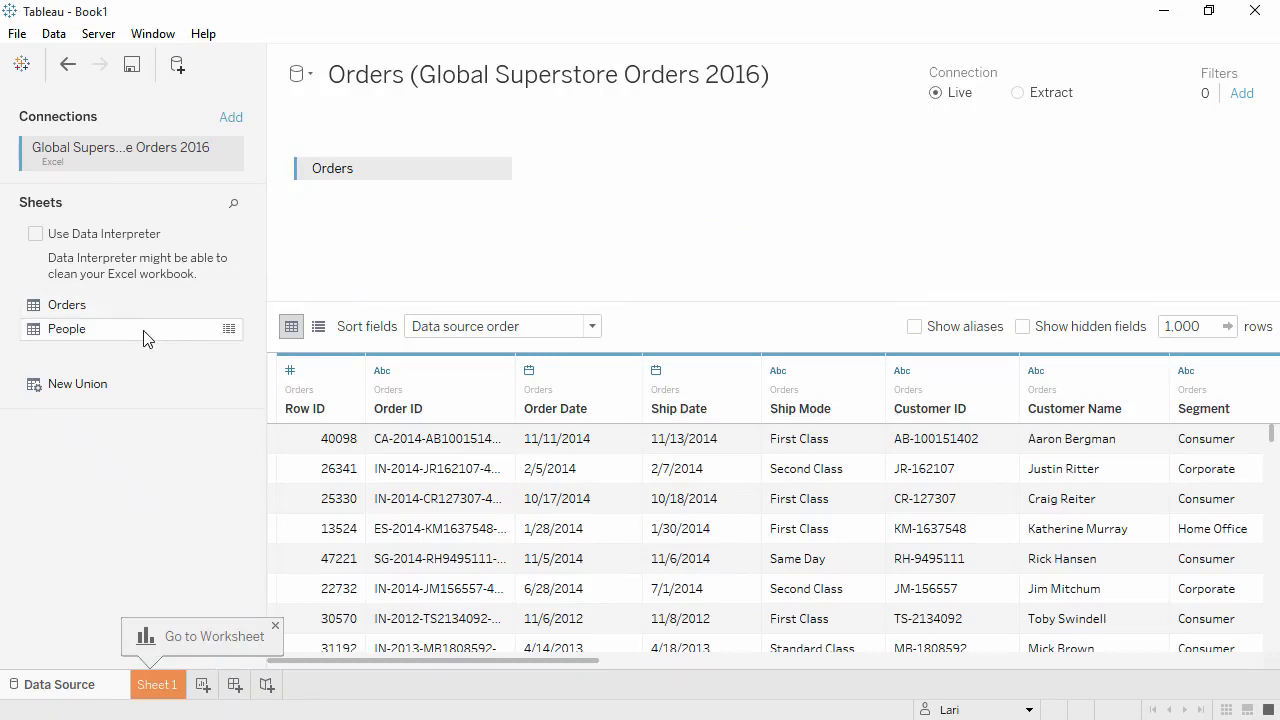
left_click_drag(143, 338, 558, 229)
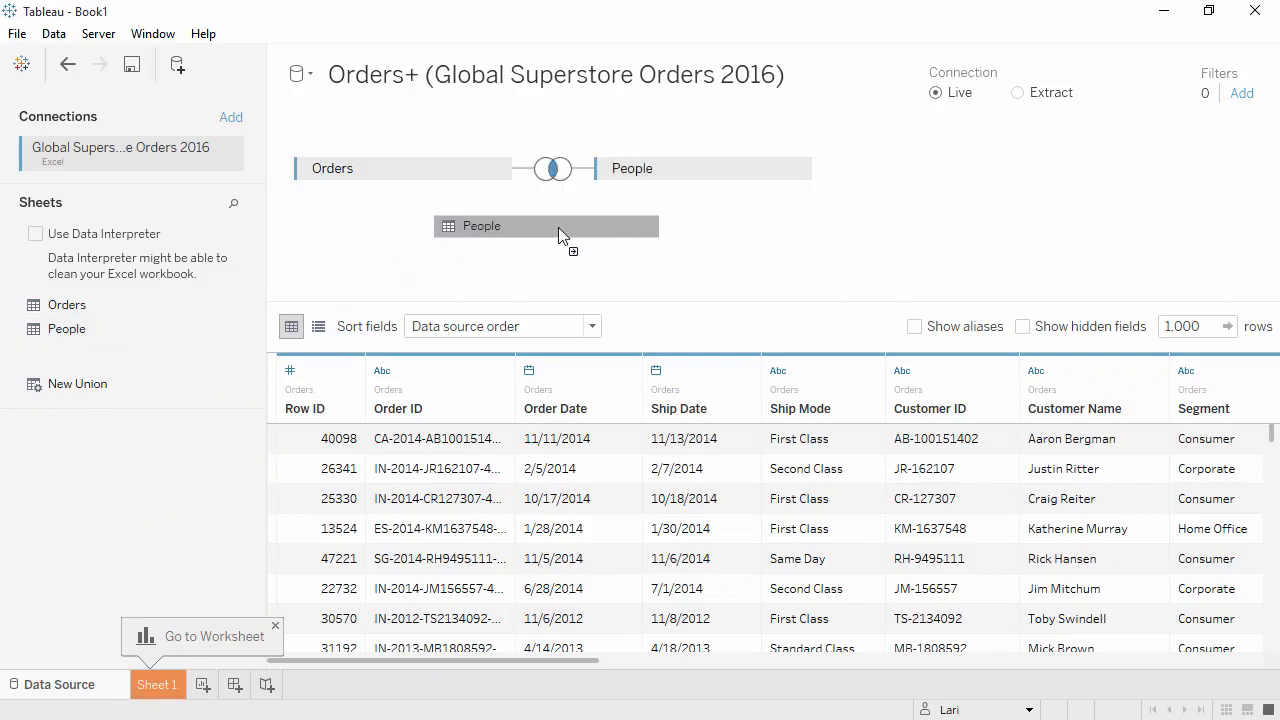
left_click(795, 170)
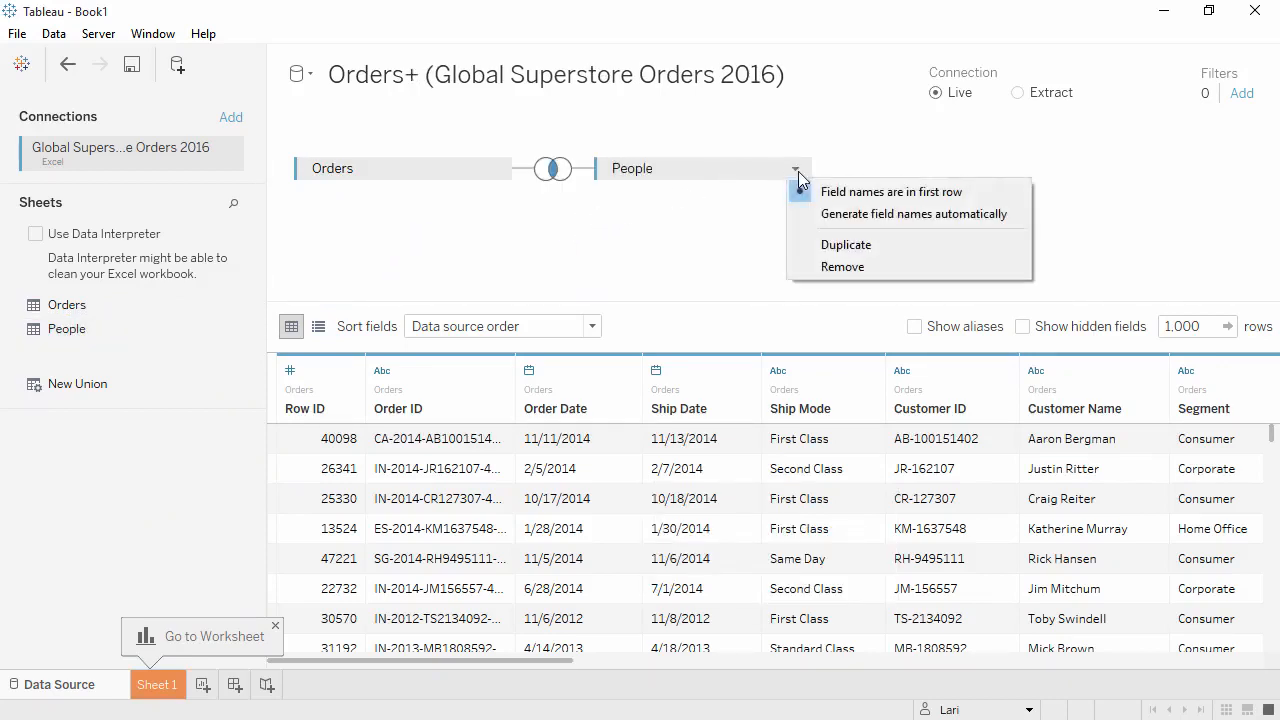
left_click(815, 266)
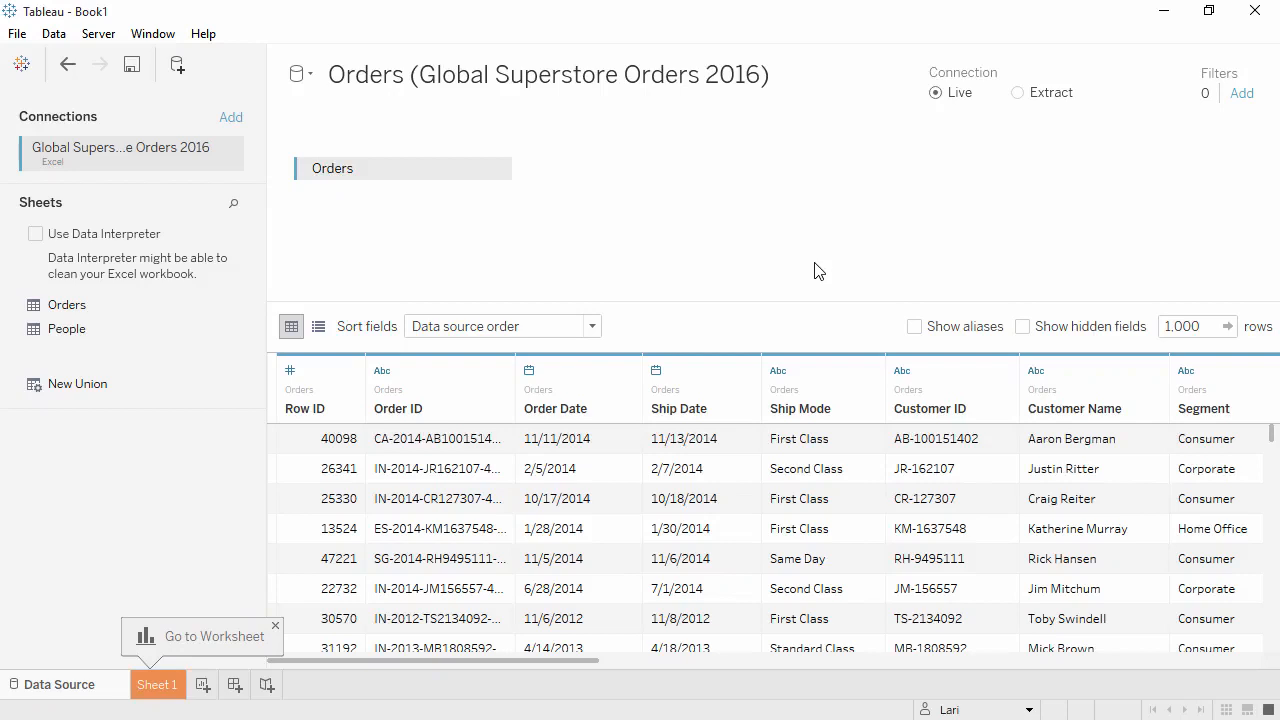
Step: Add a text file connection to Global Superstore Returns 2016.csv and join it to the Orders table
left_click(230, 120)
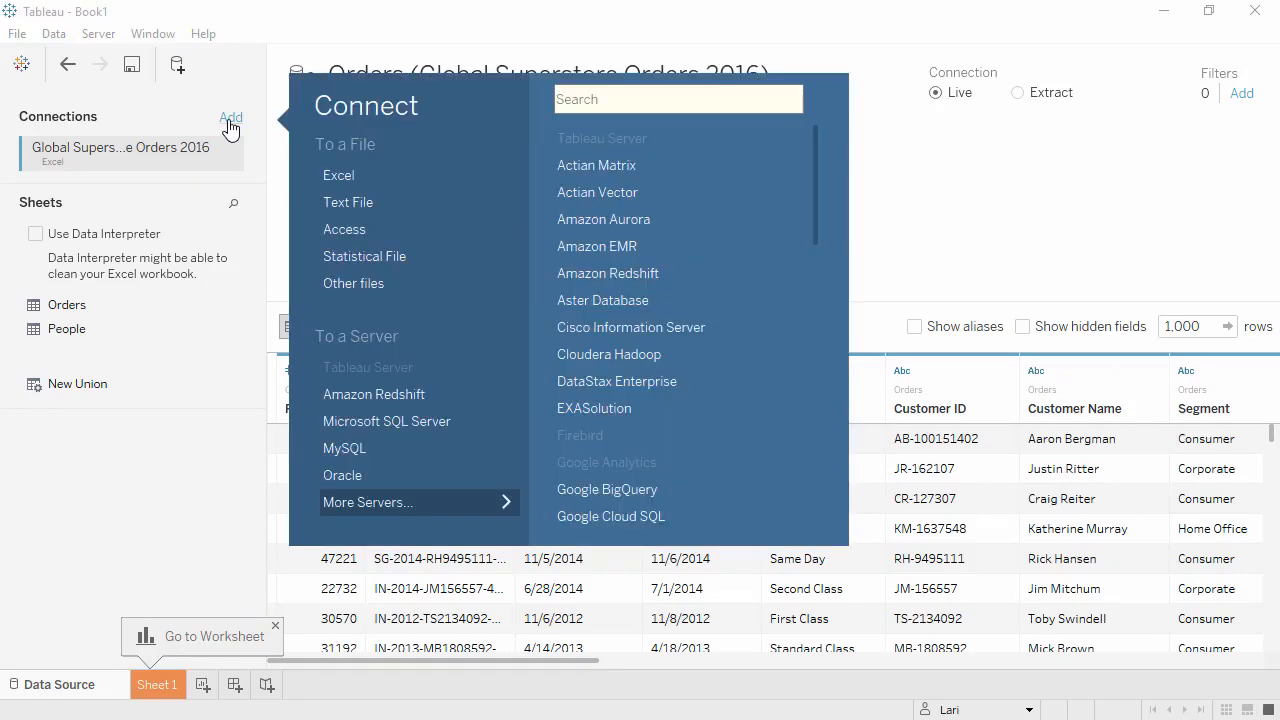
left_click(344, 201)
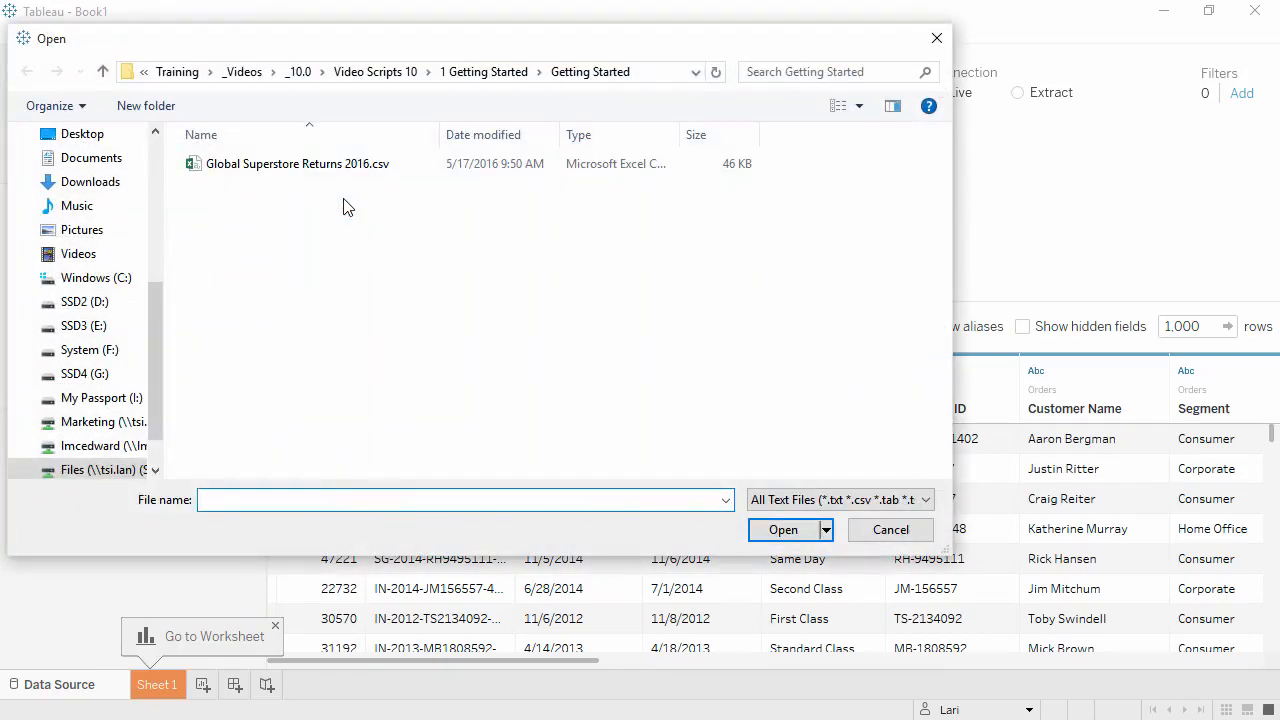
double_click(336, 166)
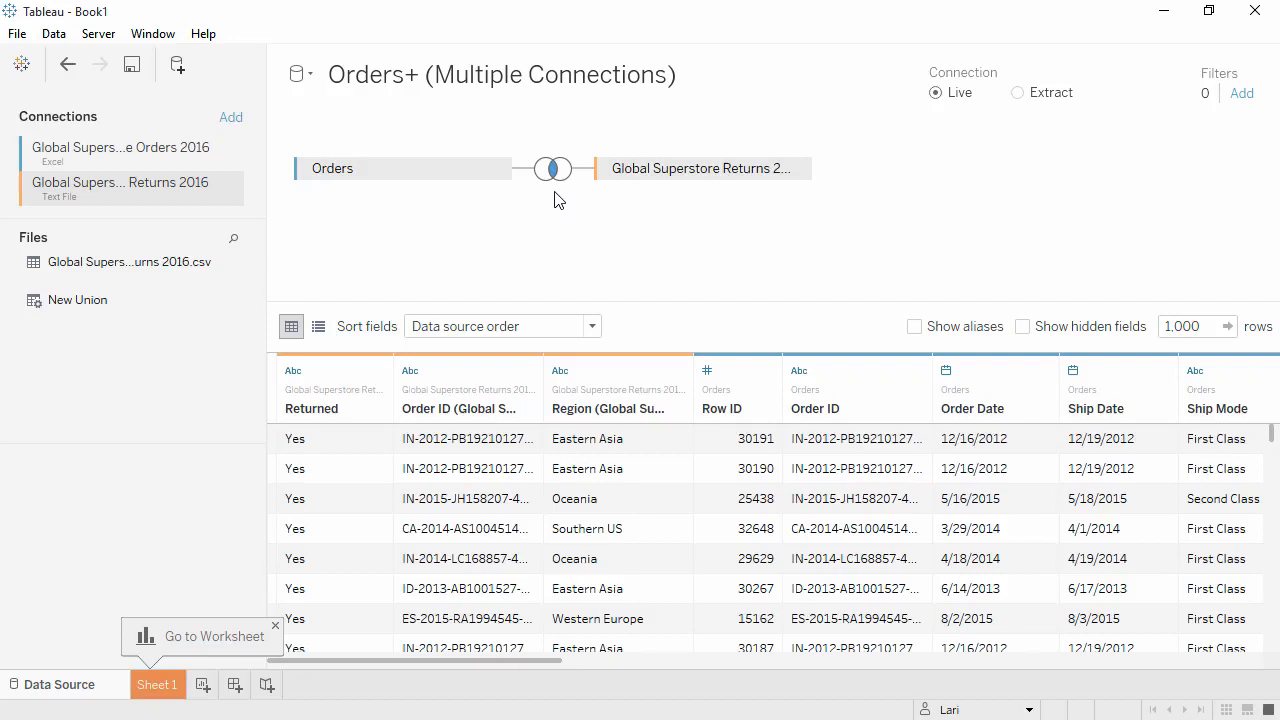
Step: Change the join between the Orders and Returns tables to a left join
left_click(556, 180)
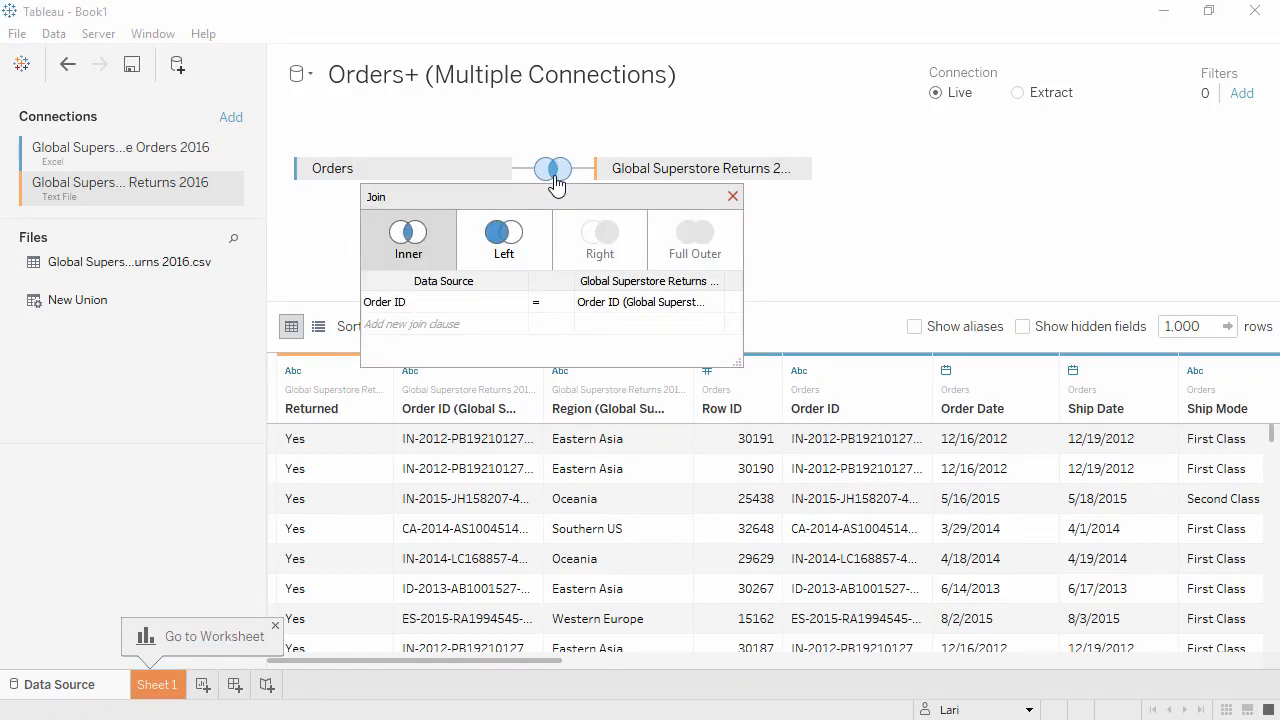
left_click(537, 243)
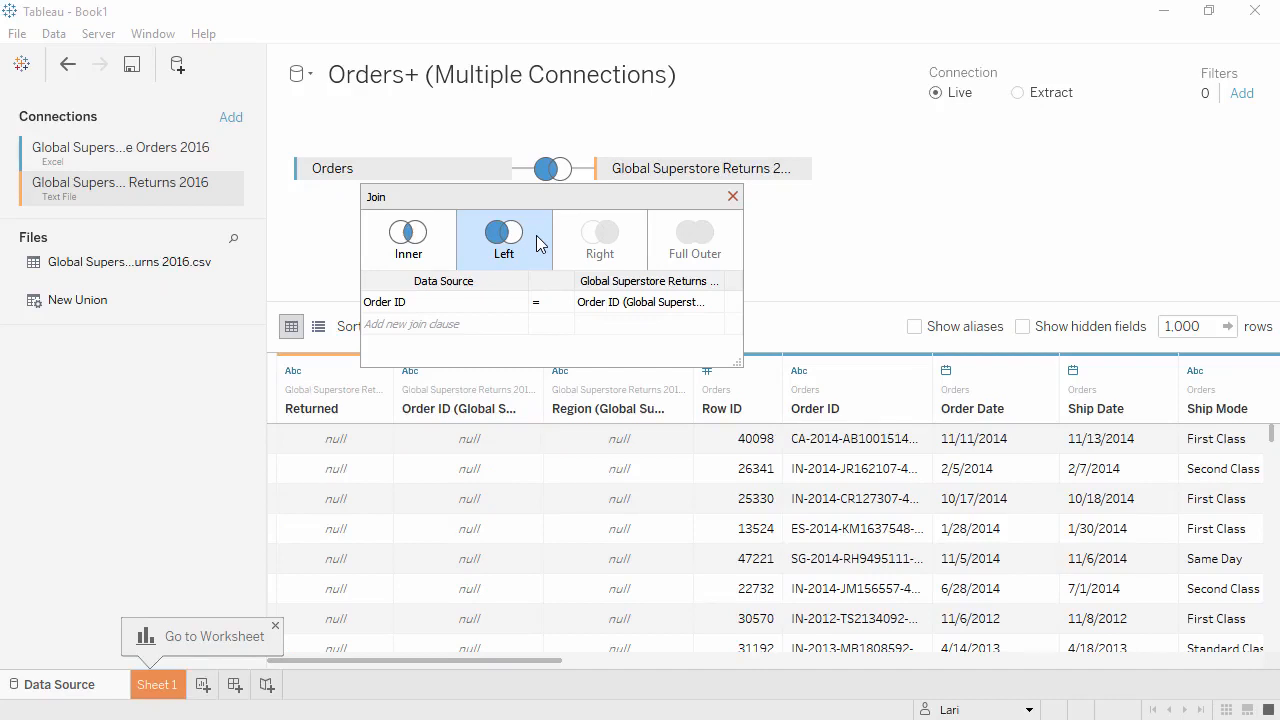
left_click(516, 304)
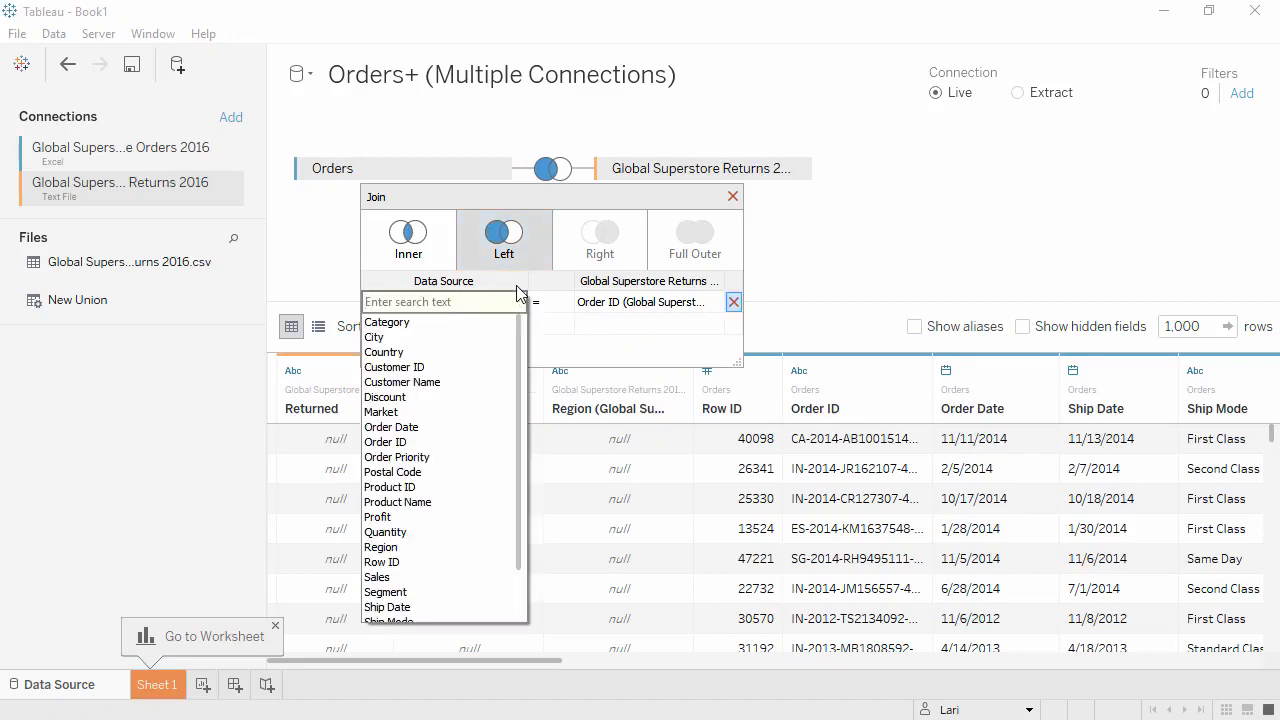
left_click(519, 290)
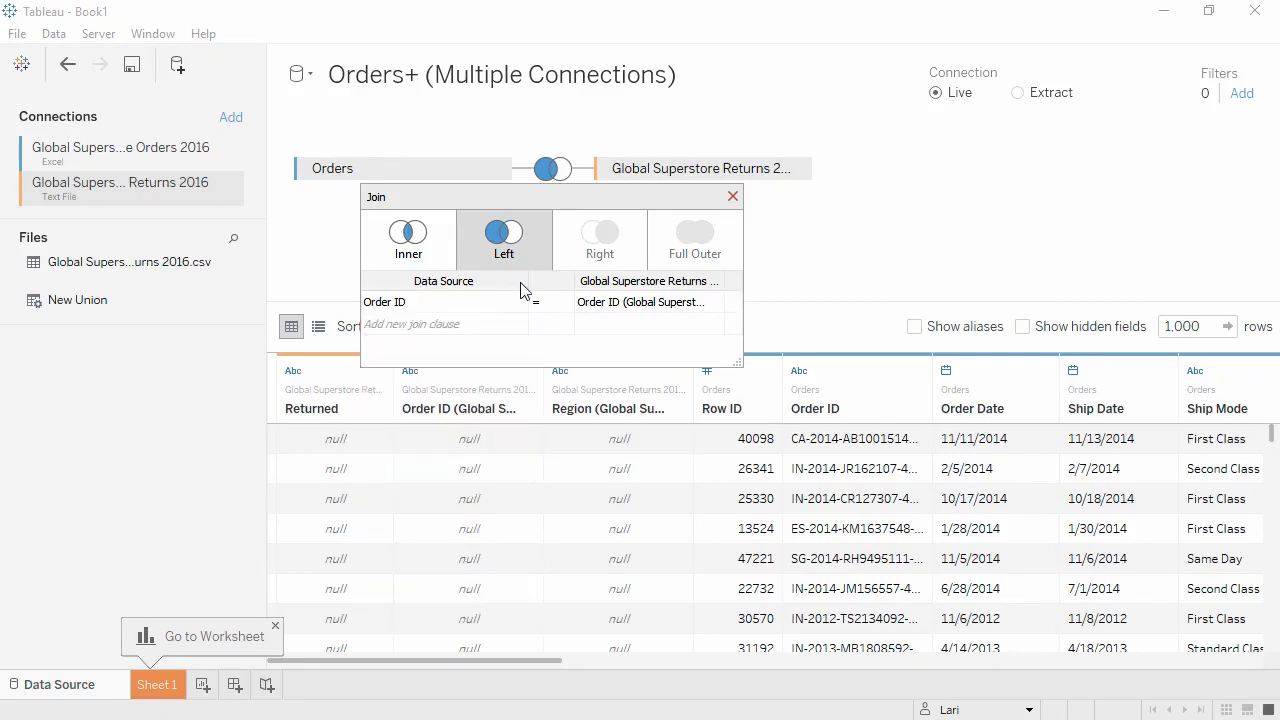
left_click(733, 197)
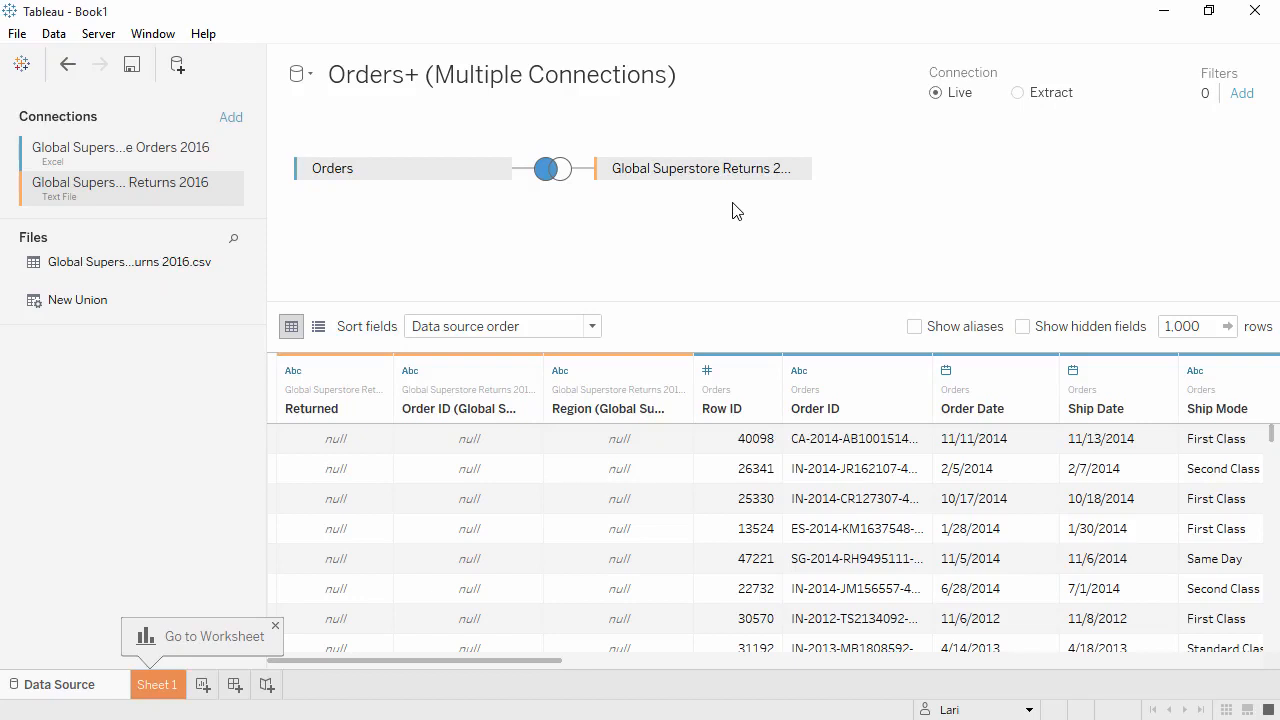
Step: Change the Row ID field's data type to String and widen the Order ID column to show its full values
left_click(711, 374)
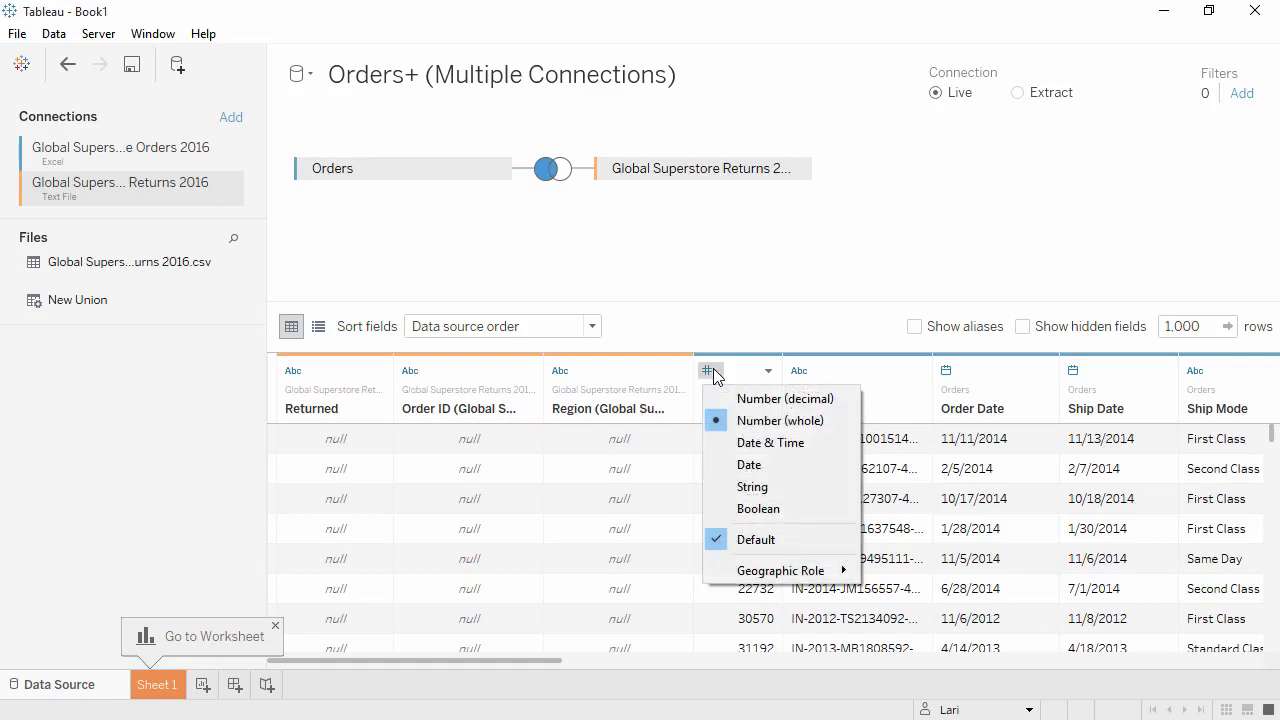
left_click(716, 486)
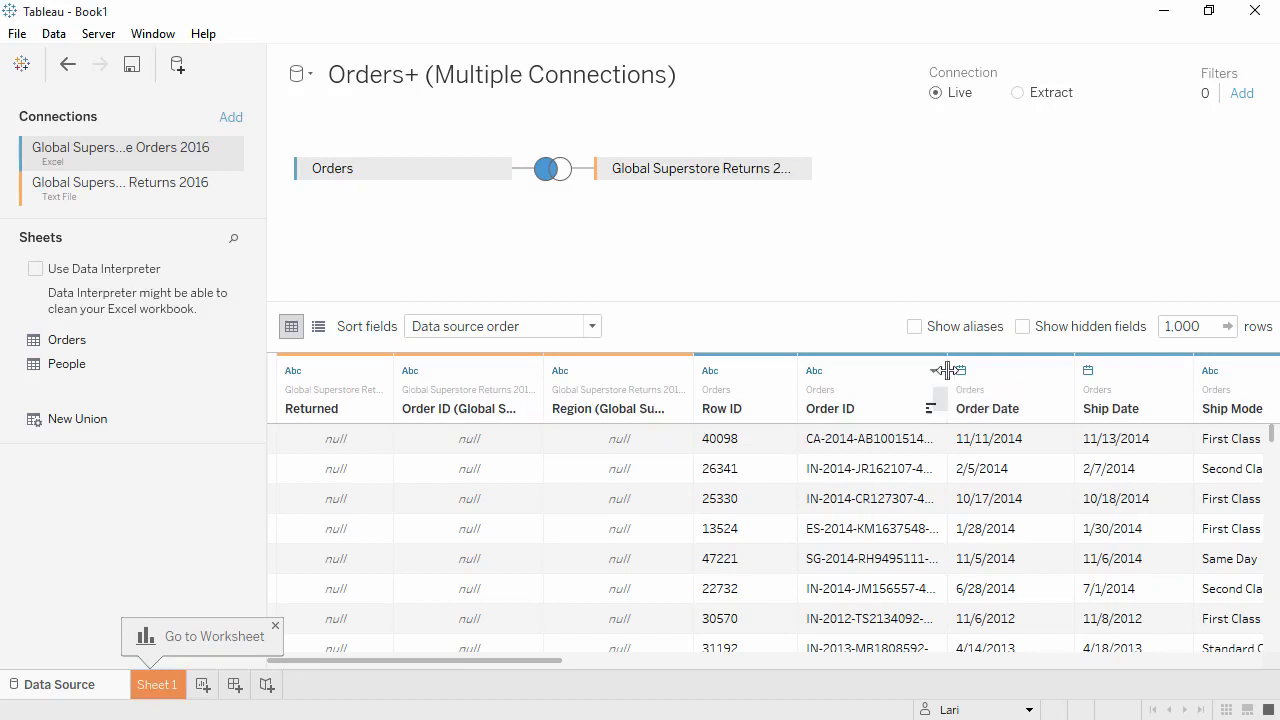
left_click_drag(947, 371, 1006, 364)
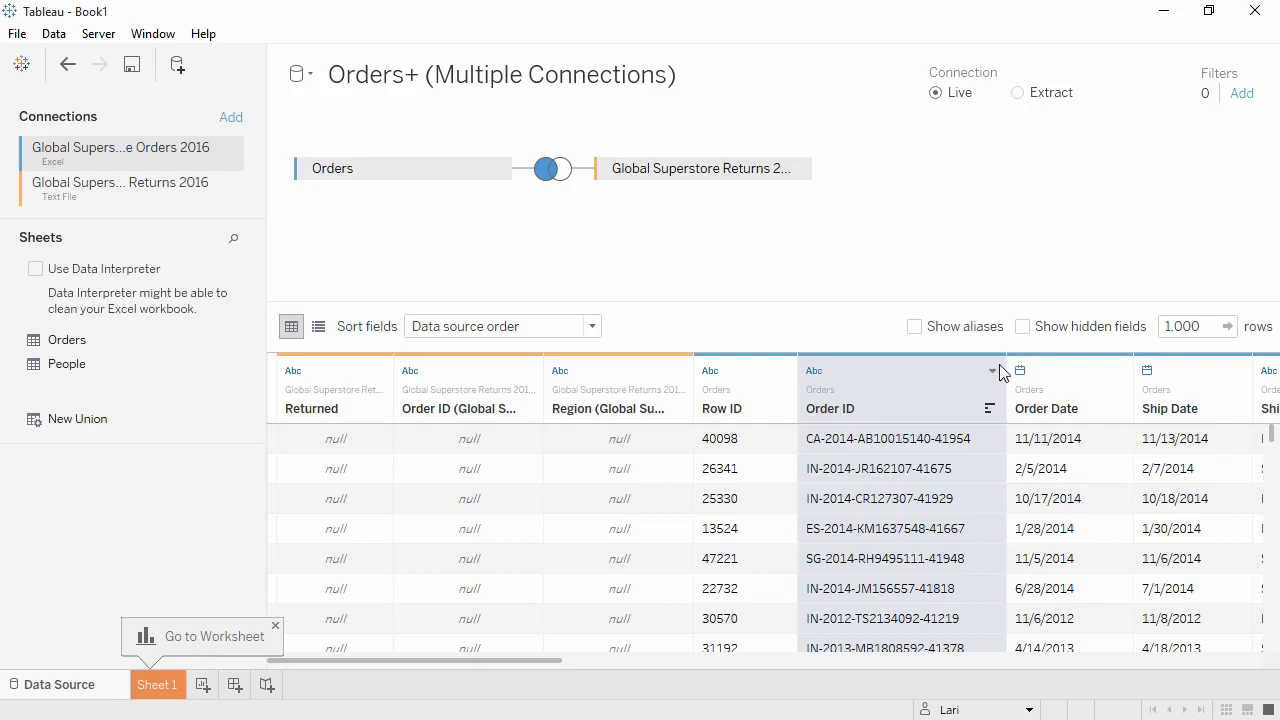
Step: Apply a custom split to the Order ID field at the hyphen separator, splitting off the first 1 column
left_click(993, 373)
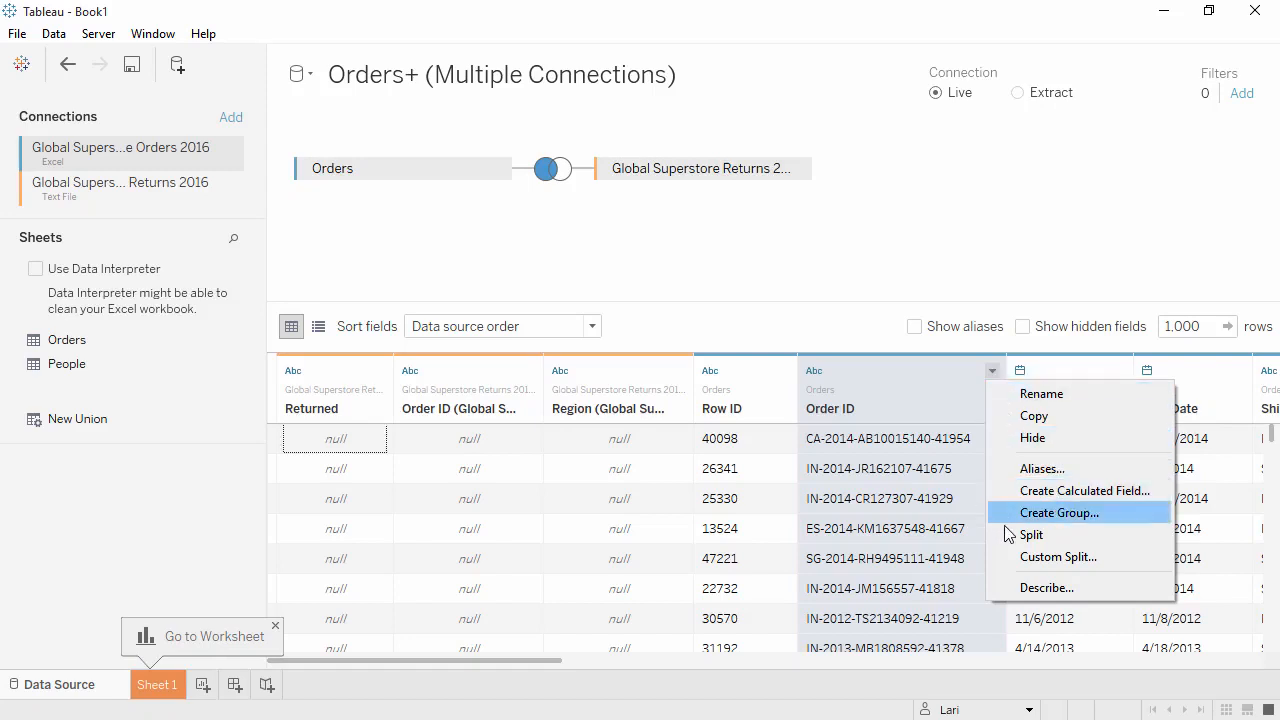
left_click(1017, 560)
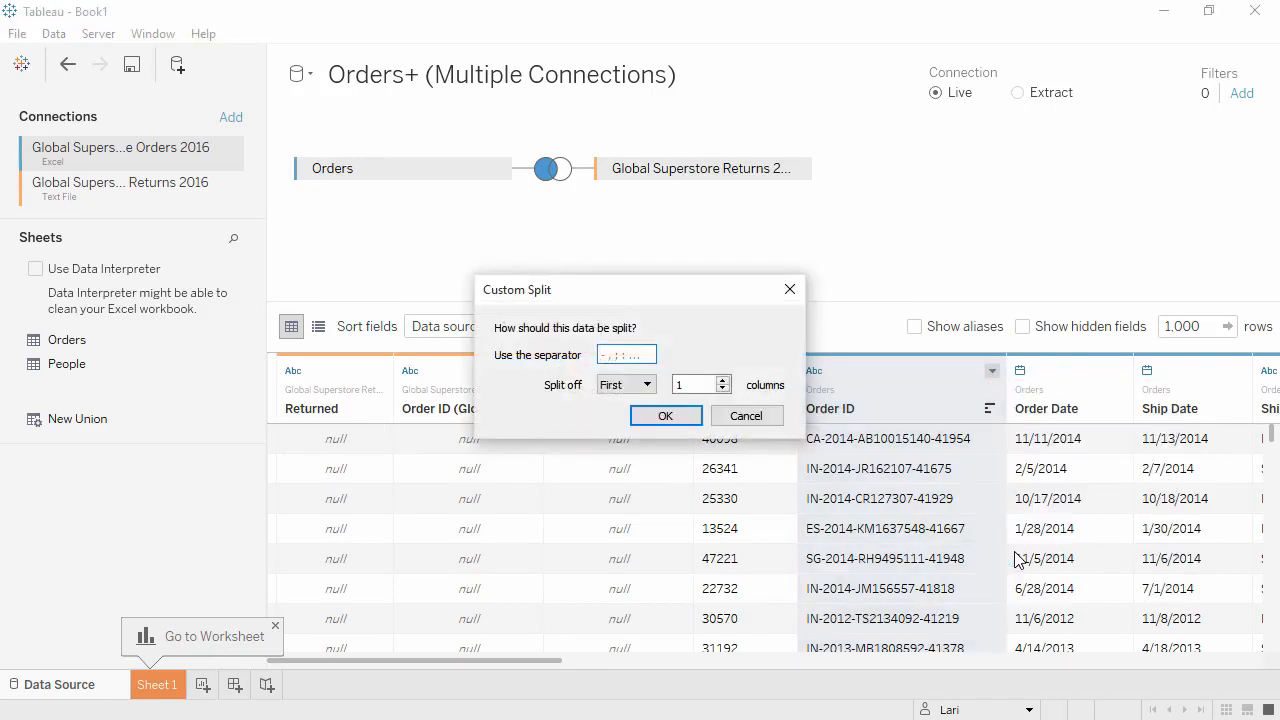
left_click(630, 356)
left_click(673, 416)
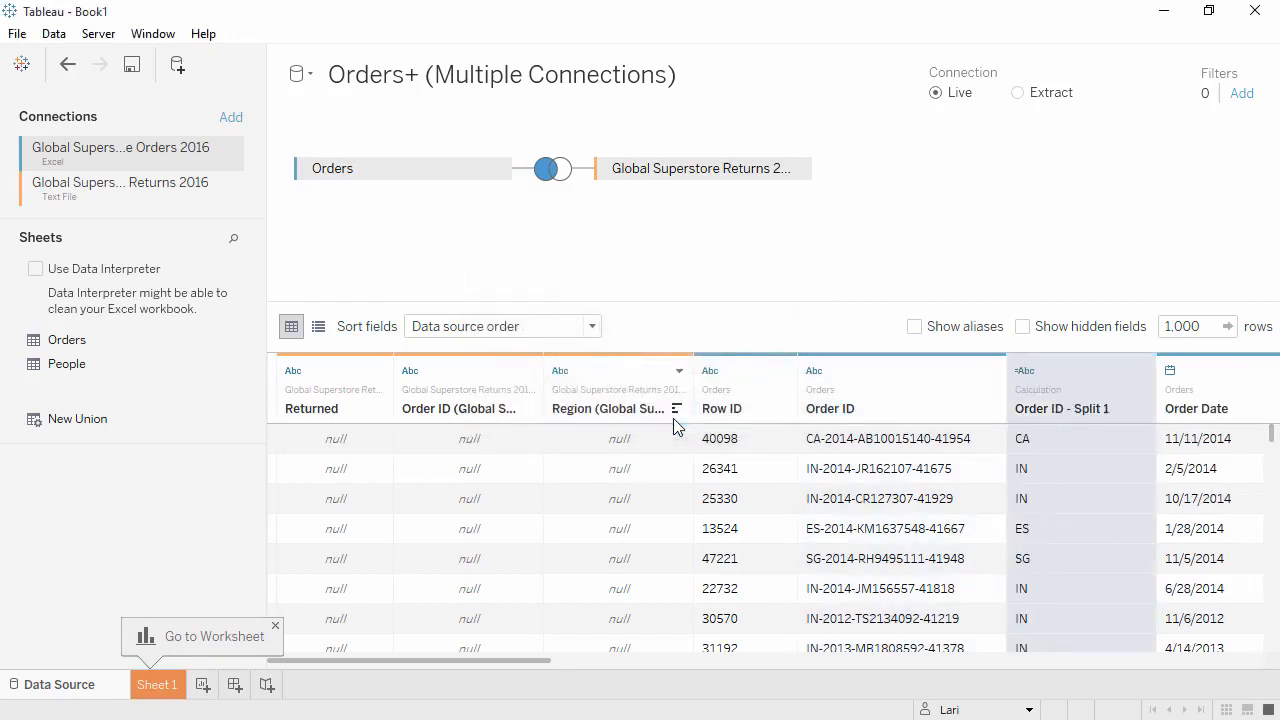
Step: Rename the field split from Order ID as Distribution Center
left_click(1143, 372)
left_click(1142, 413)
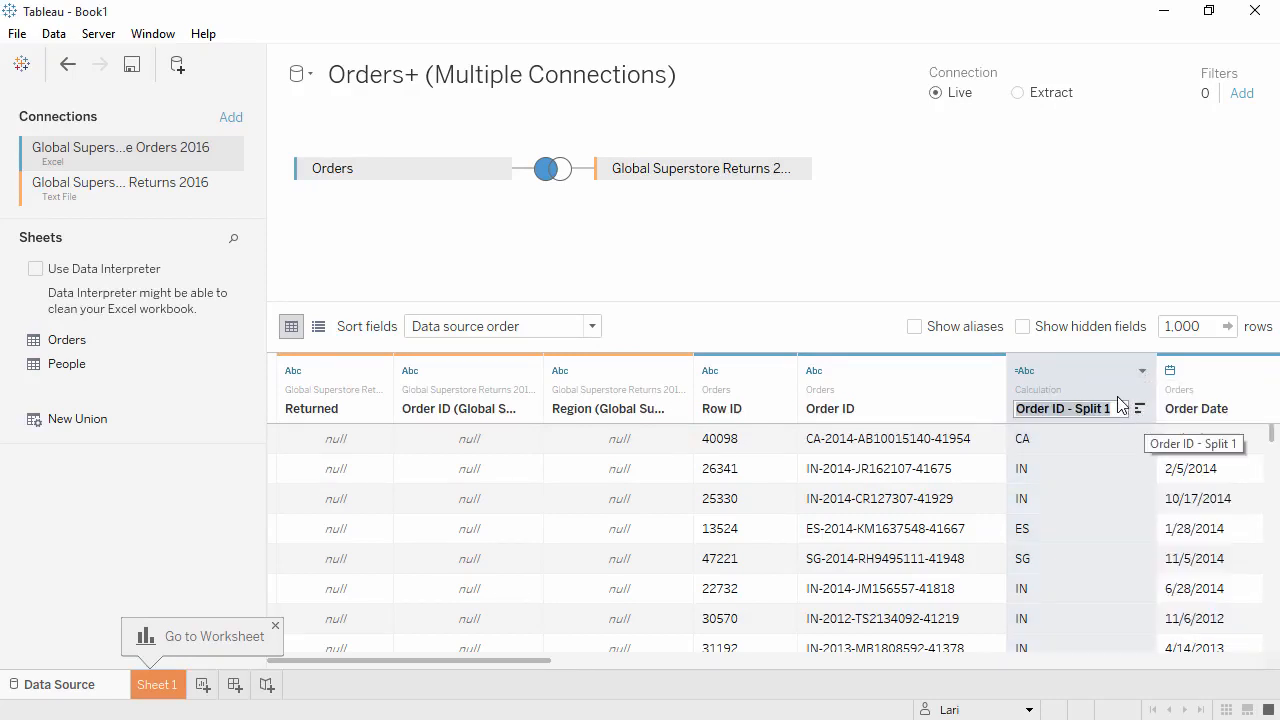
type("Distribution Center")
key("Return")
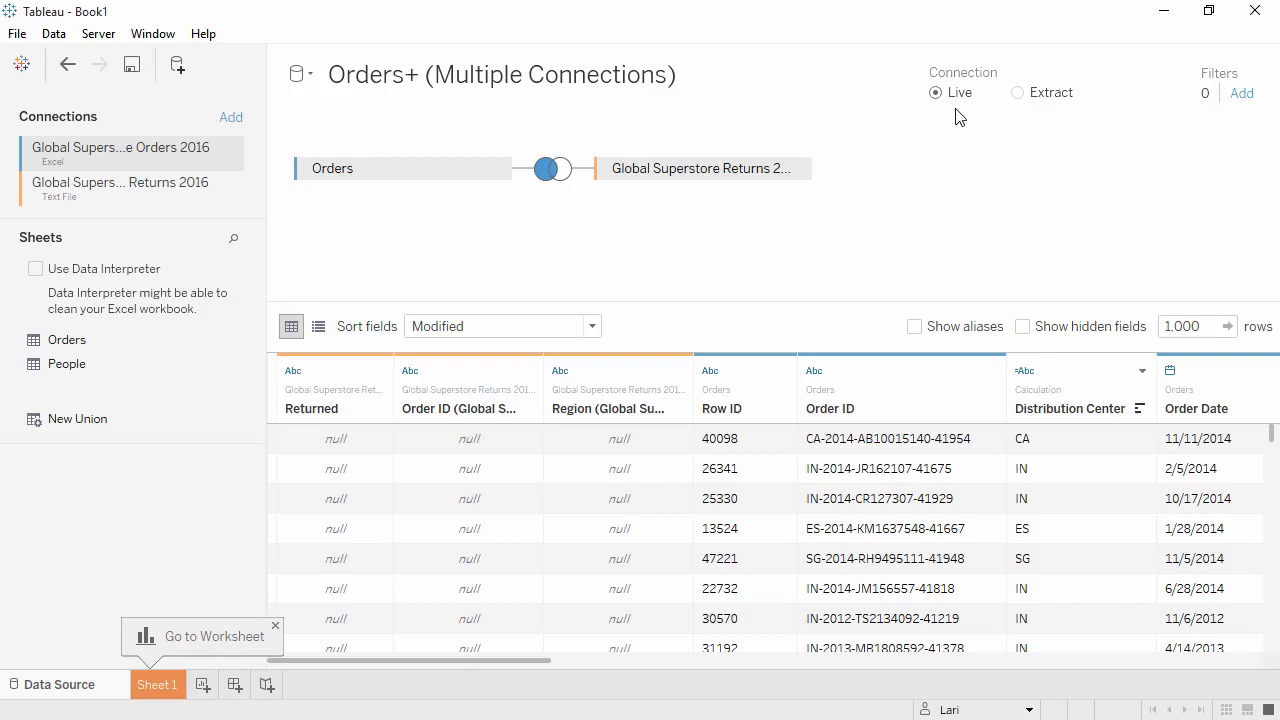
Step: Open the Sheet 1 worksheet and place Category, followed by Segment, in Rows
left_click(158, 686)
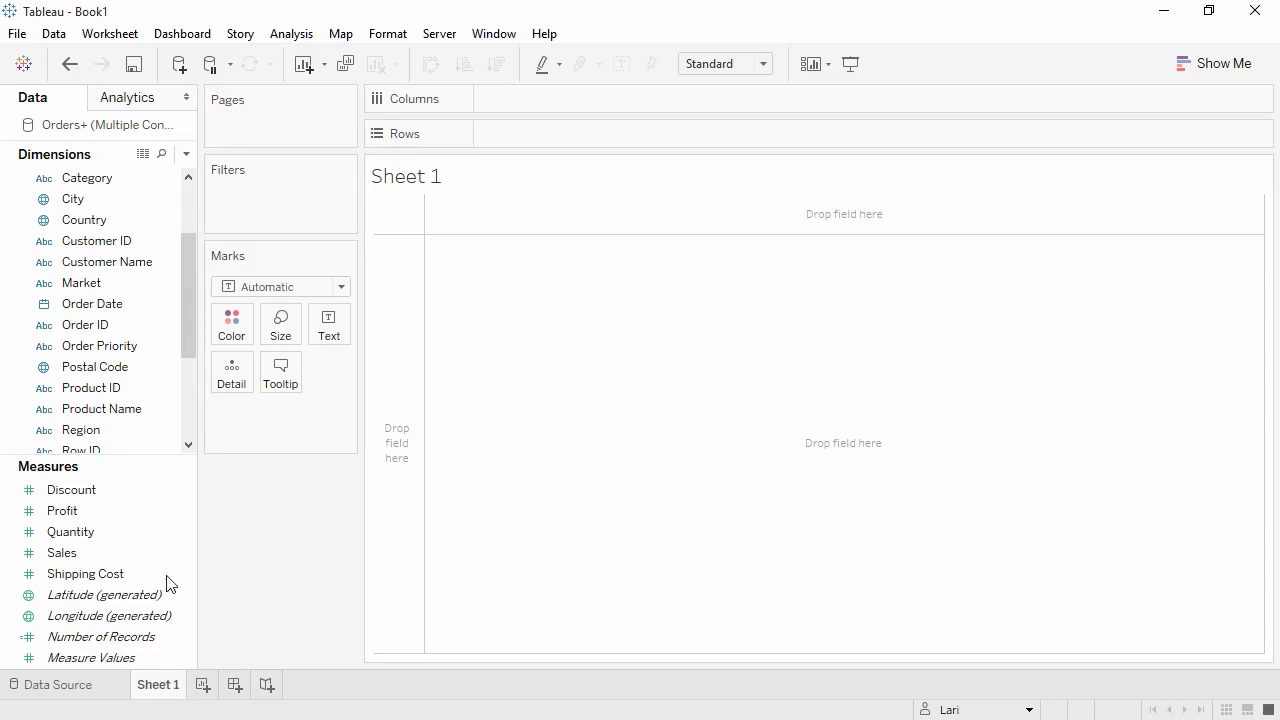
left_click_drag(98, 181, 506, 136)
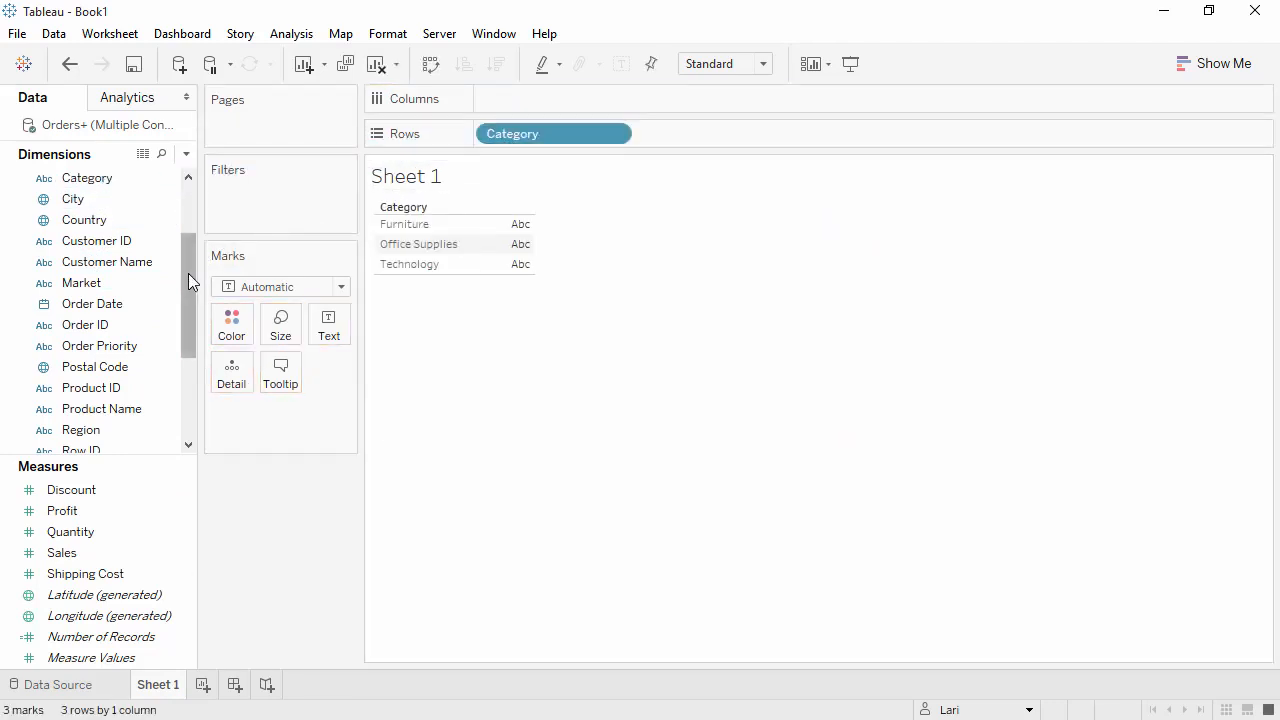
left_click_drag(188, 273, 188, 303)
left_click_drag(116, 408, 666, 140)
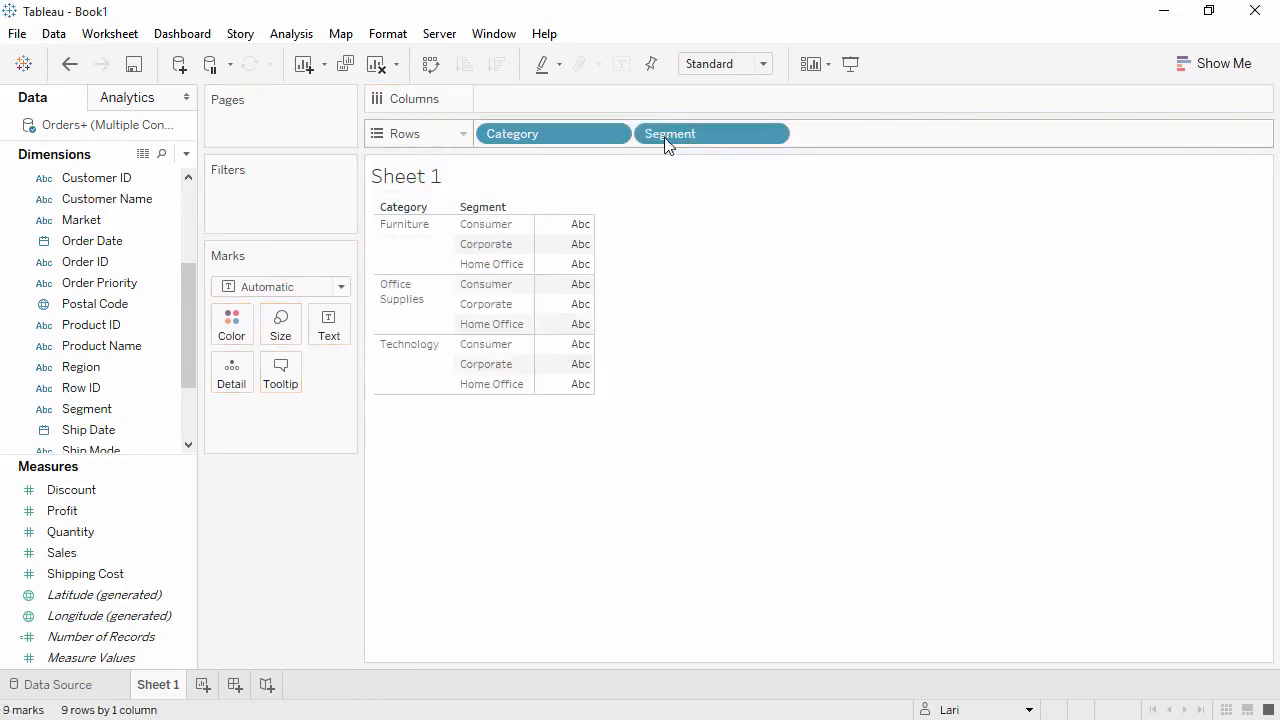
Step: Plot Quantity in Columns with Market placed before it, and color the bars by Market
left_click_drag(120, 531, 506, 100)
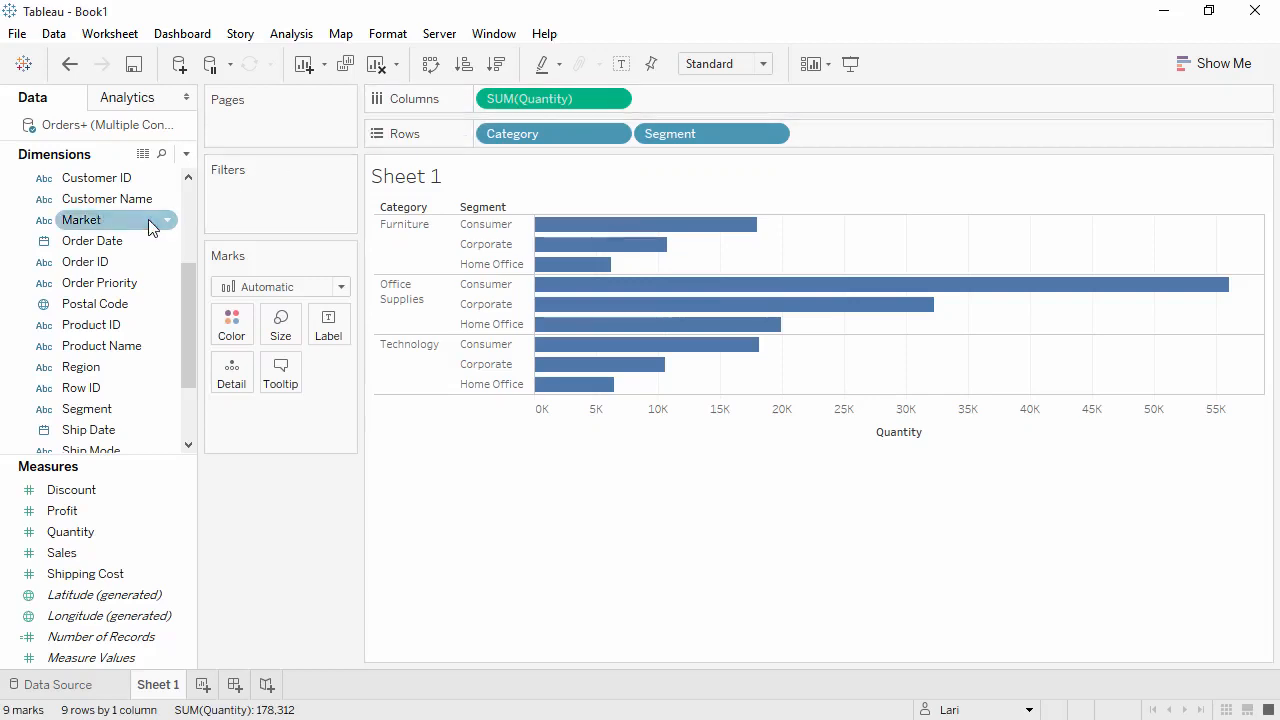
left_click_drag(151, 219, 491, 108)
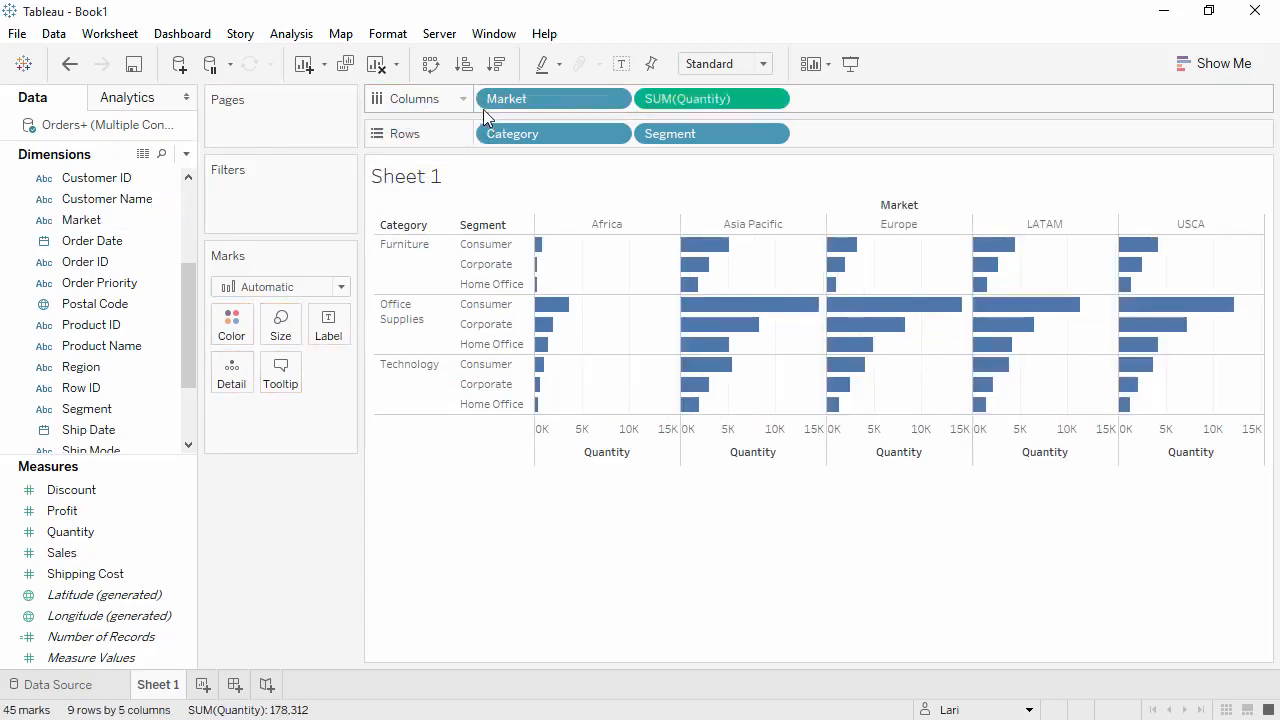
left_click_drag(134, 219, 229, 327)
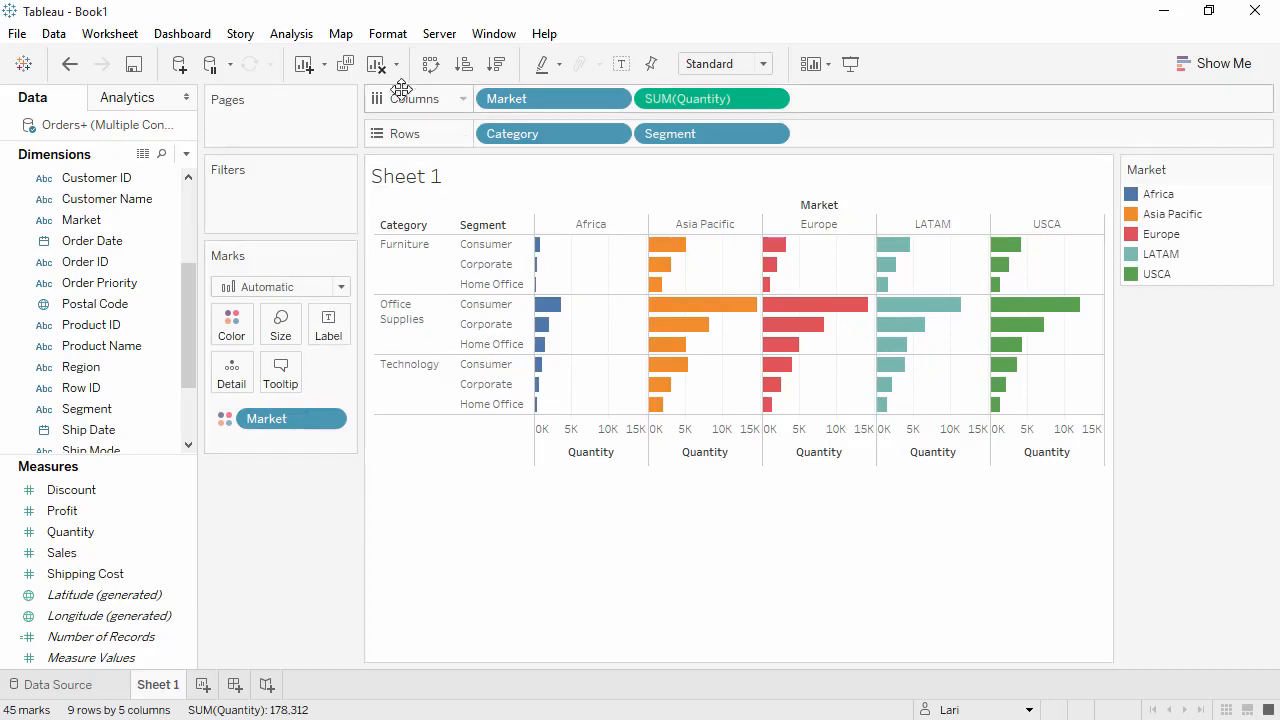
Step: Clear the worksheet and plot total Sales as a single bar on the vertical axis
left_click(378, 64)
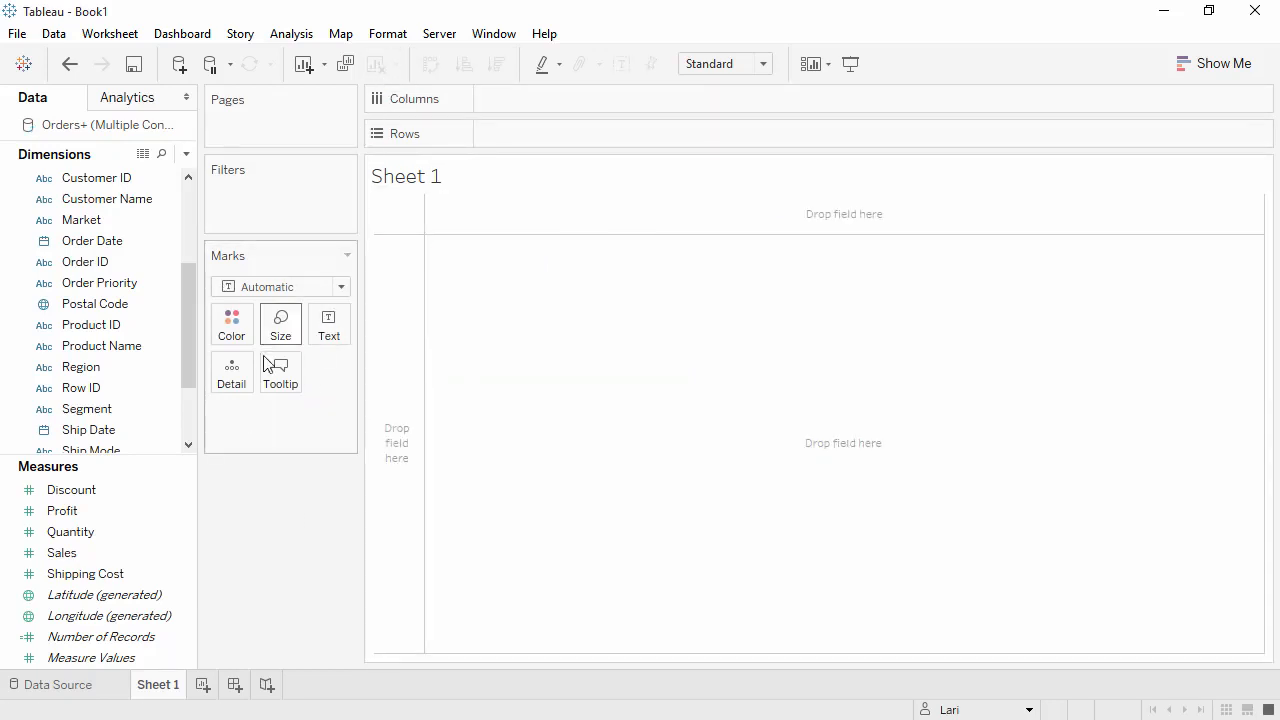
left_click(170, 553)
left_click_drag(172, 552, 396, 478)
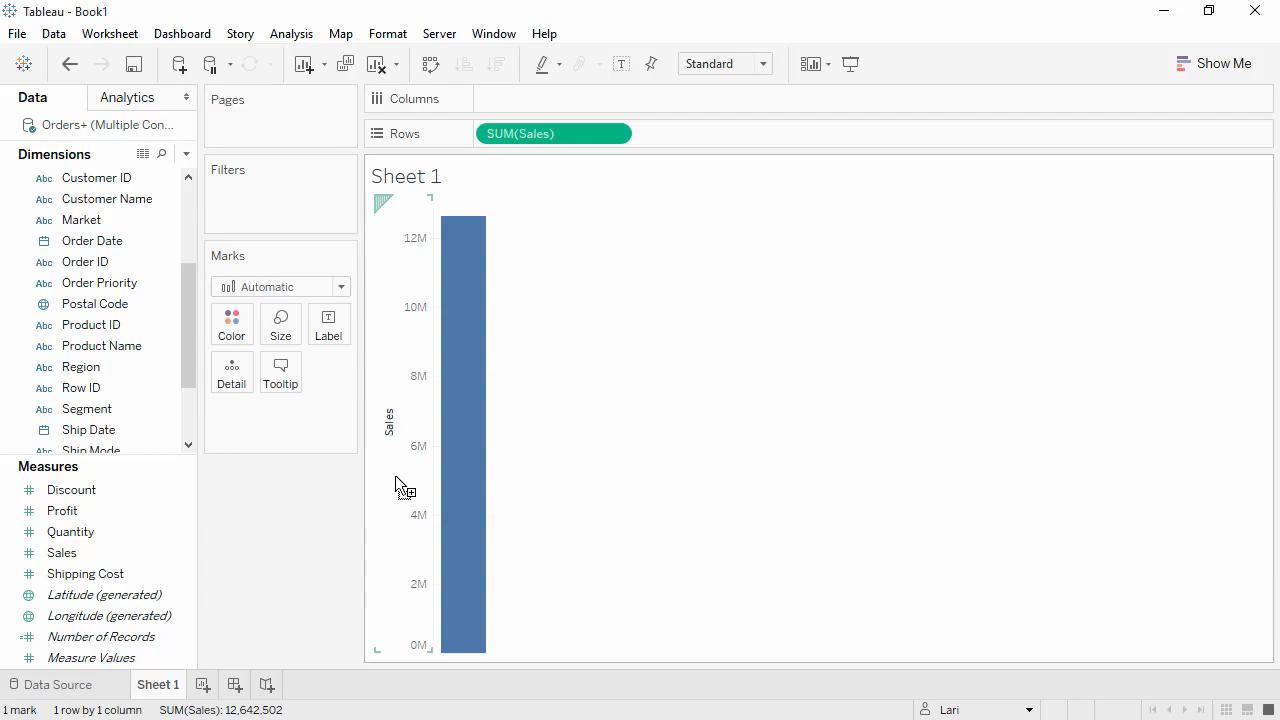
mouse_move(457, 482)
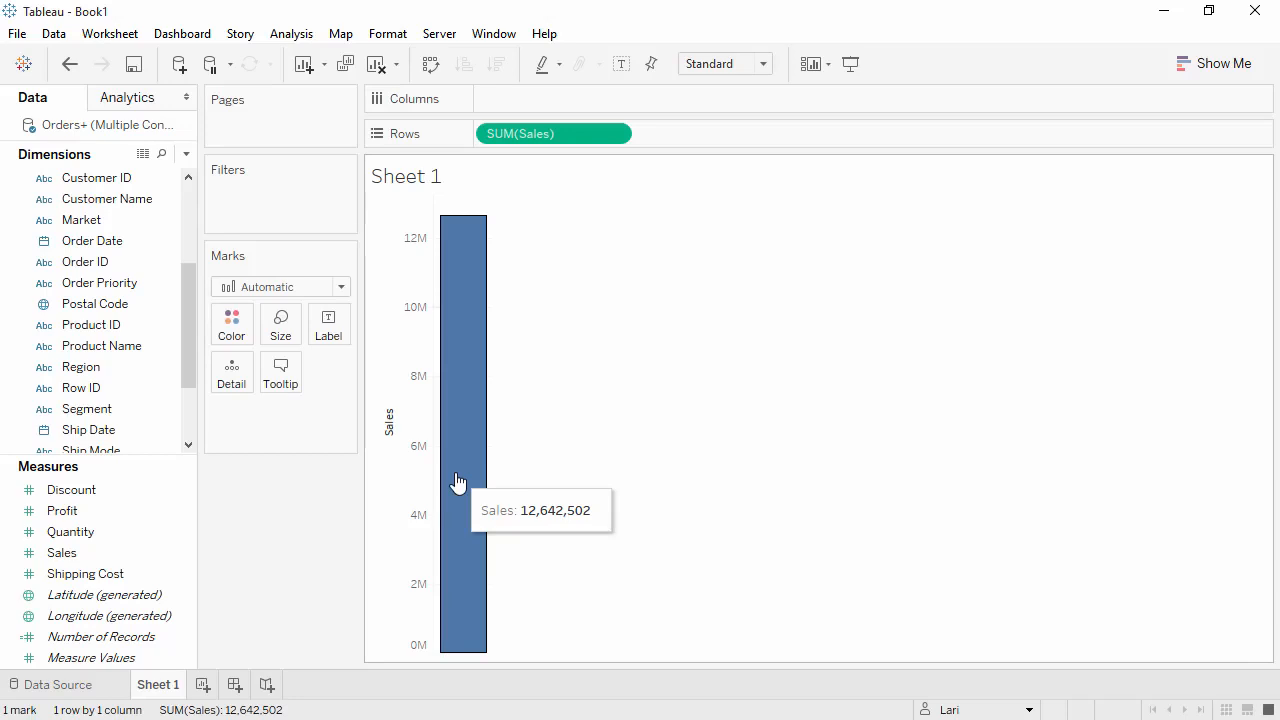
Step: Add Order Date to Columns, drill it down to quarters, and place Quarter ahead of Year
left_click_drag(160, 241, 456, 205)
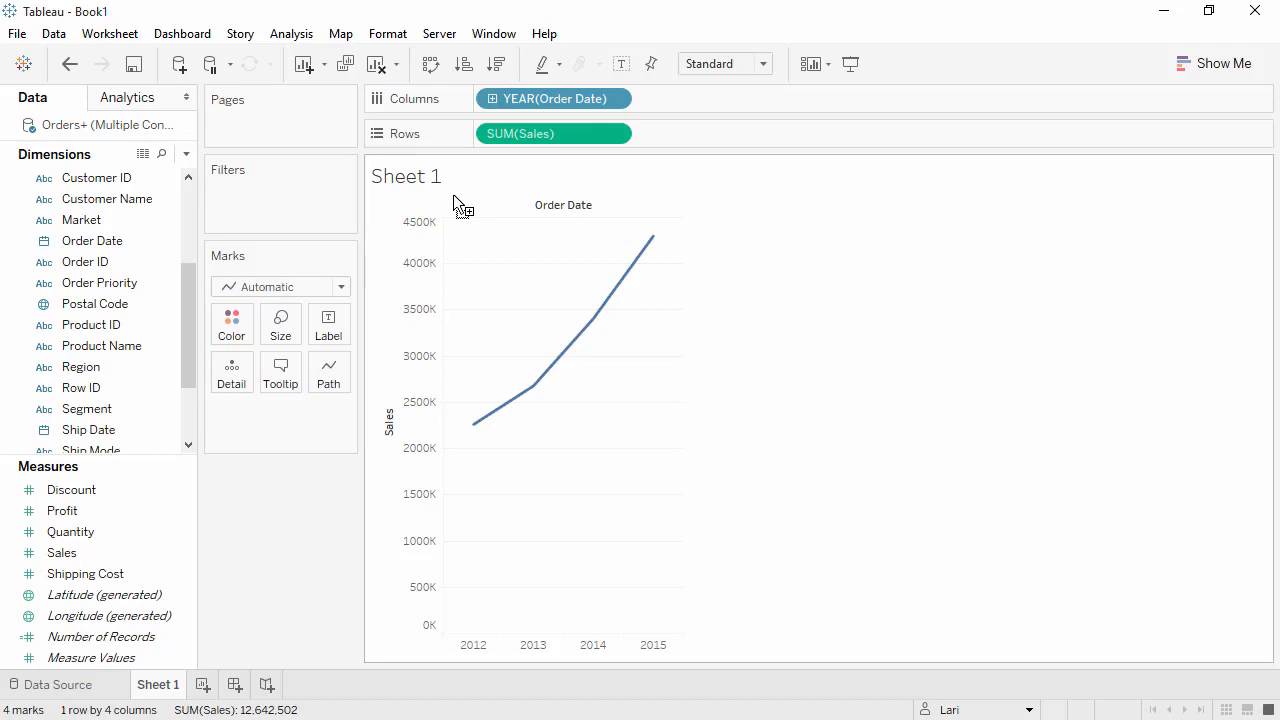
left_click(492, 101)
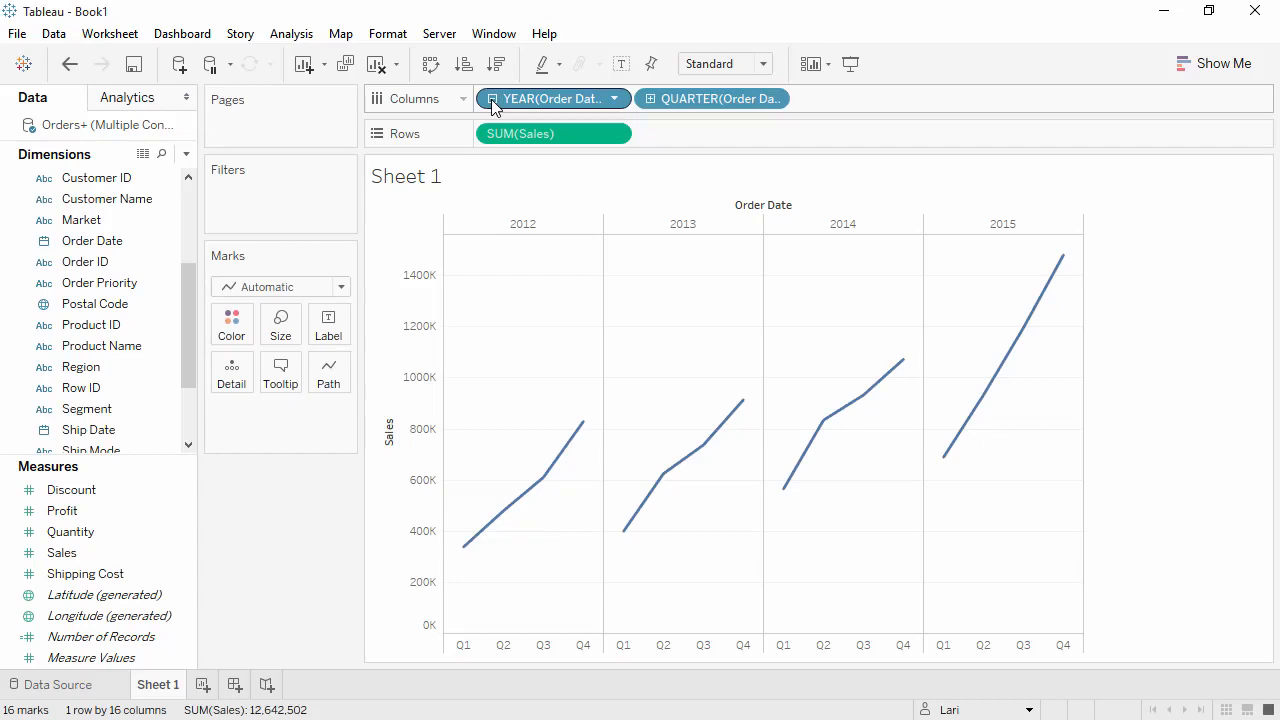
left_click_drag(550, 101, 829, 97)
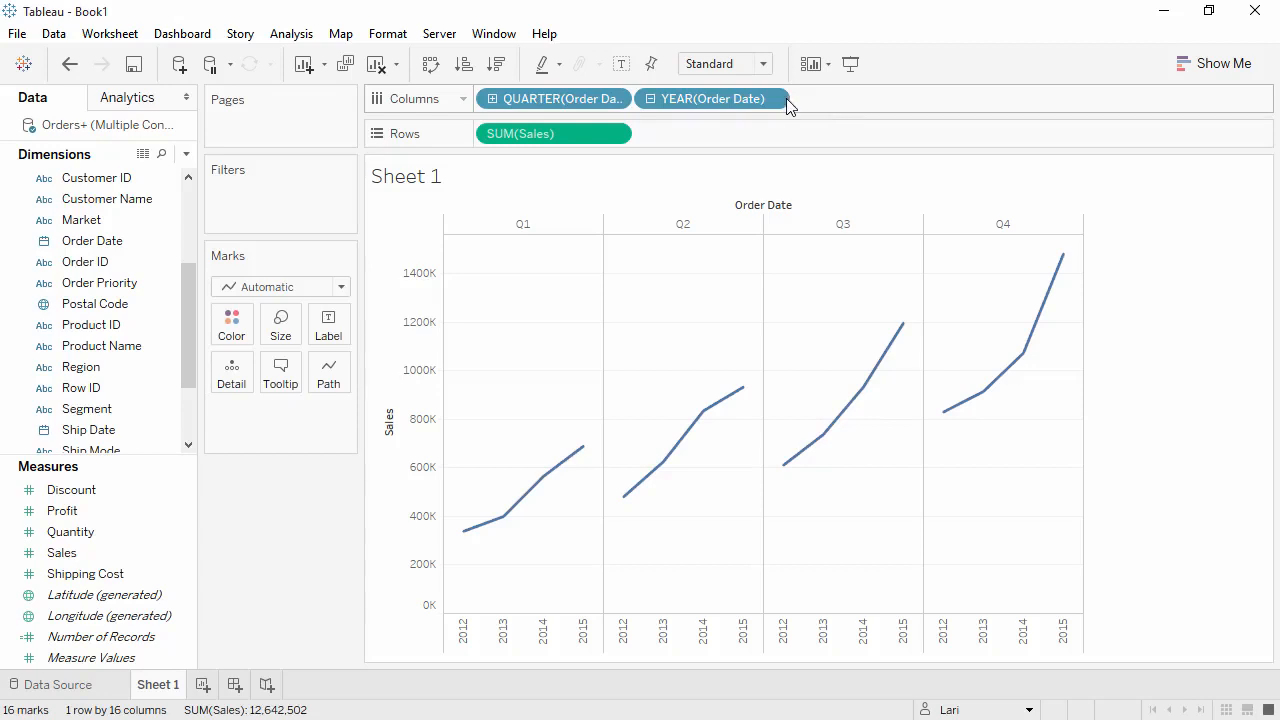
Step: Color the lines by the year of Order Date and change the Quarter date level in Columns to Month
left_click_drag(787, 104, 243, 337)
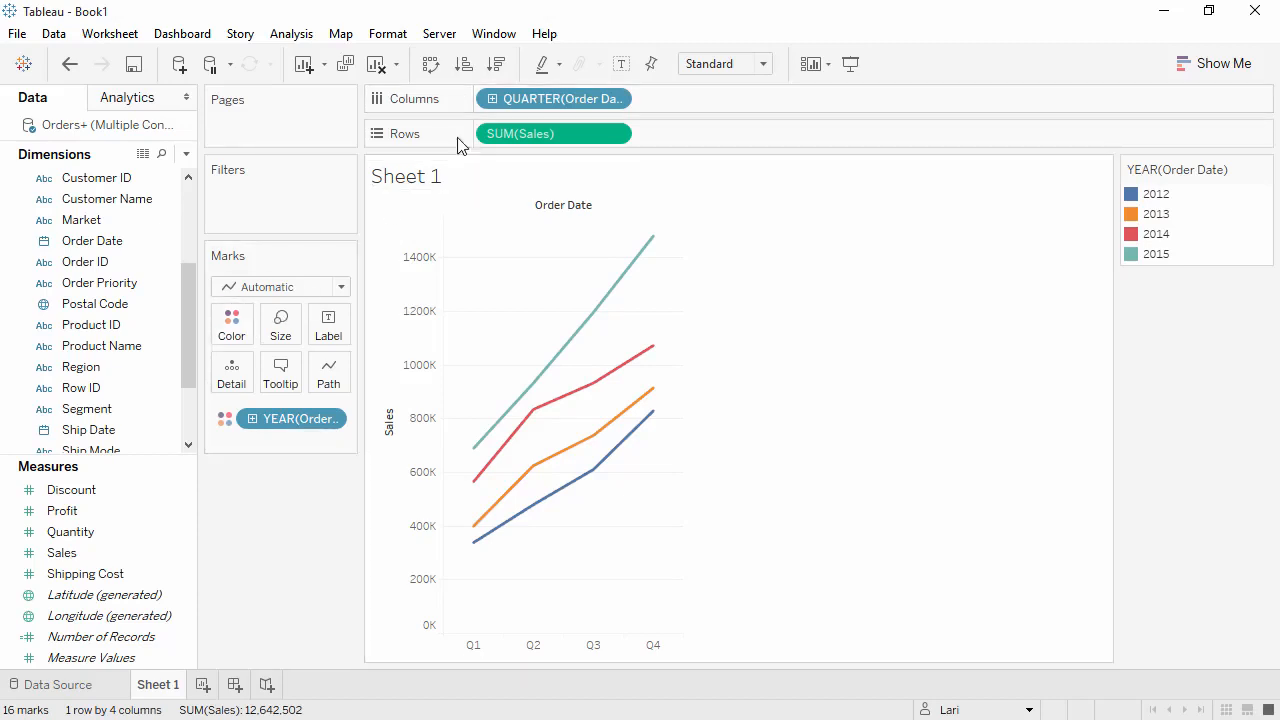
left_click(614, 99)
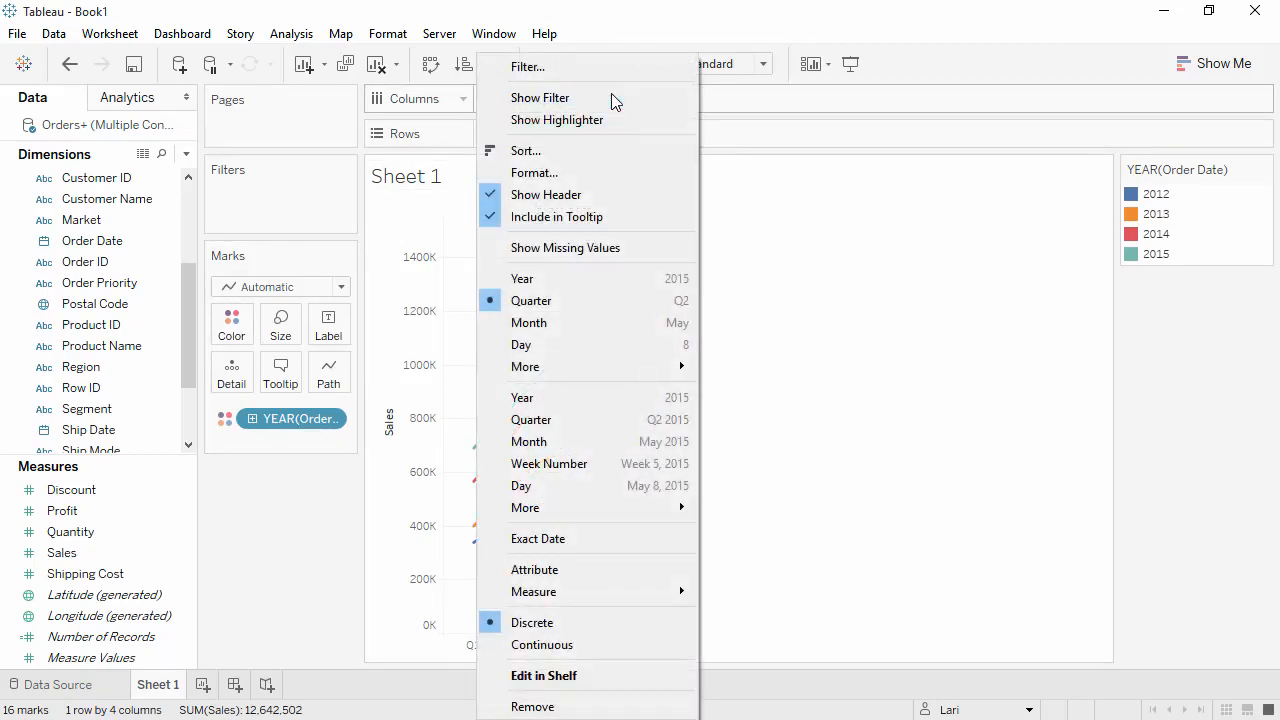
left_click(573, 322)
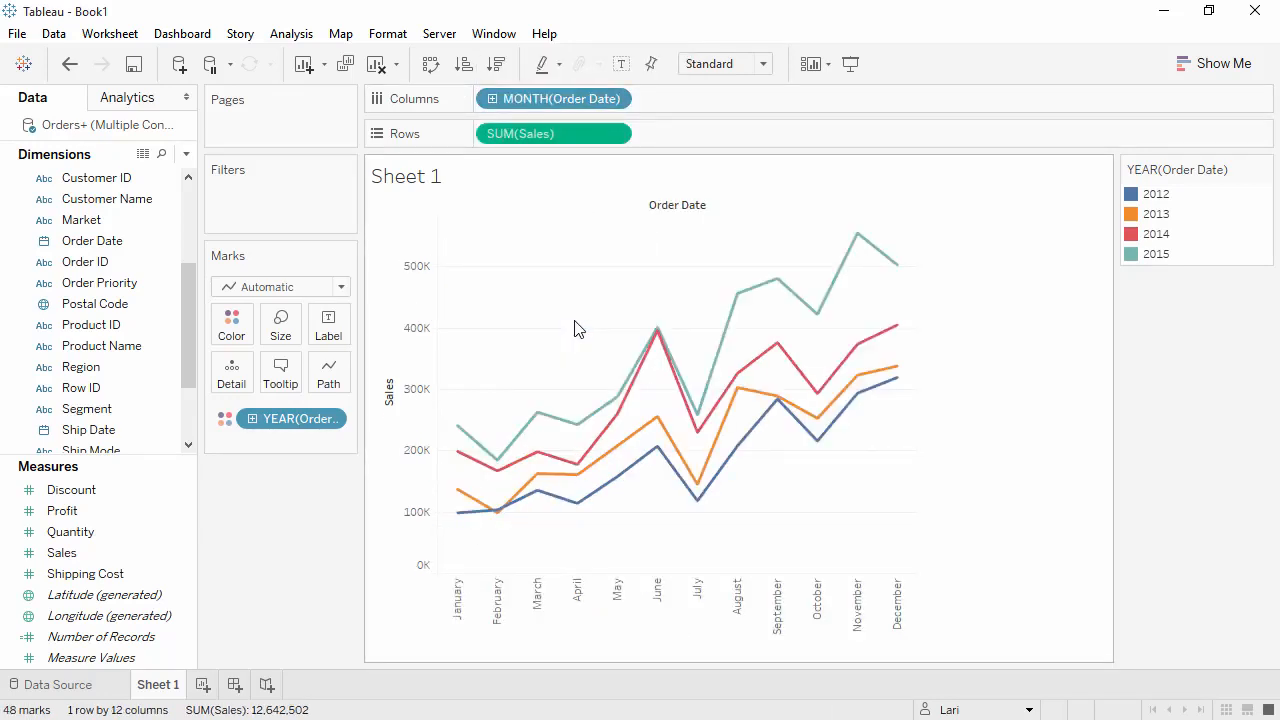
Step: Try aggregating Sales in Rows as Average, and undo the change
left_click(615, 134)
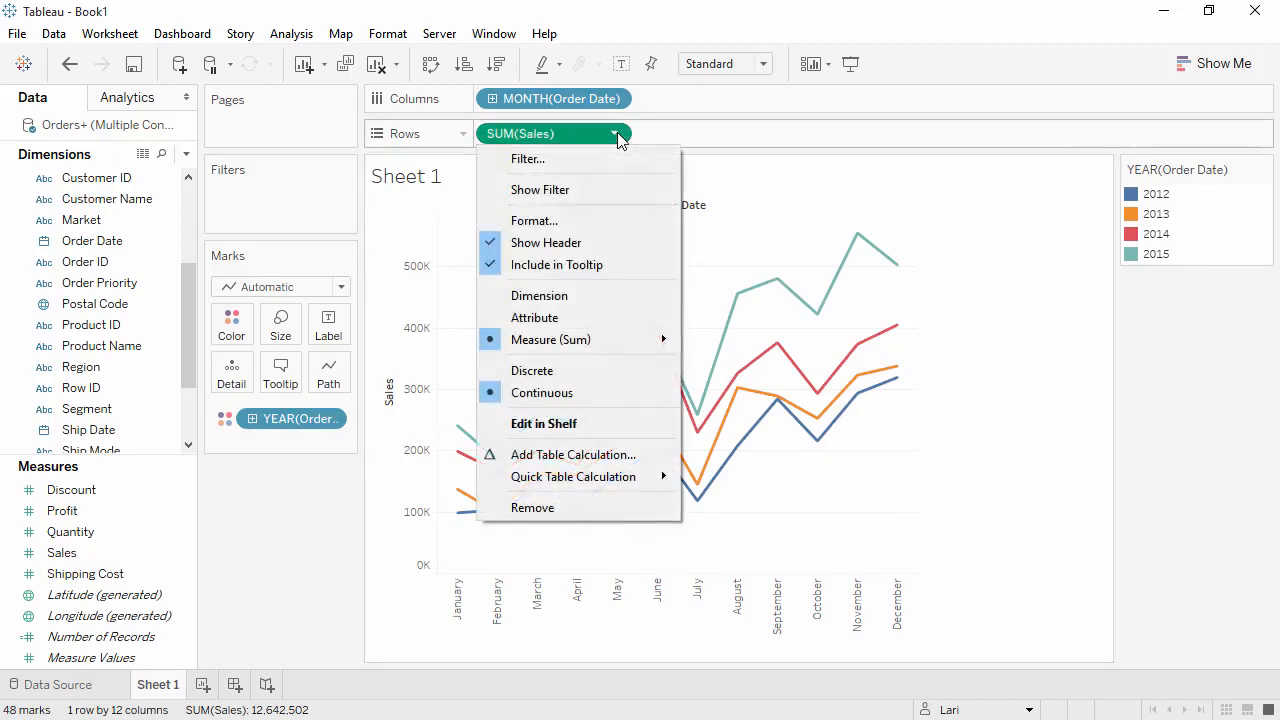
mouse_move(614, 343)
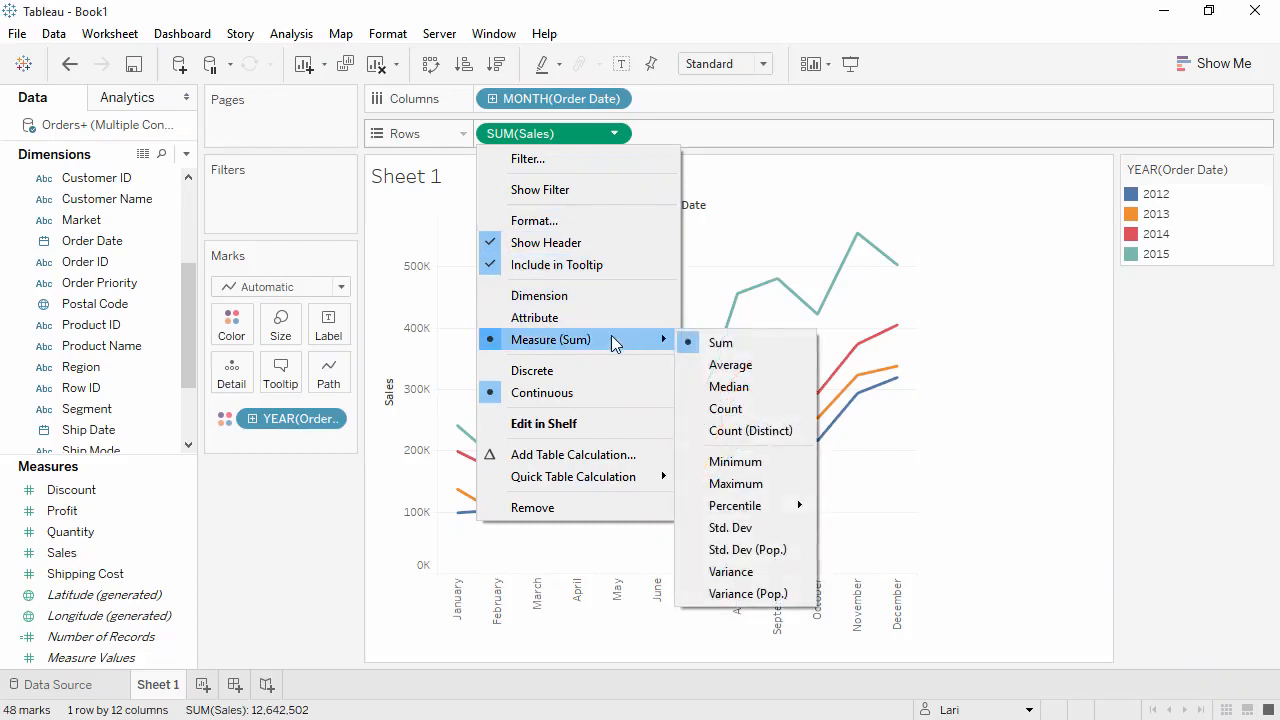
left_click(720, 364)
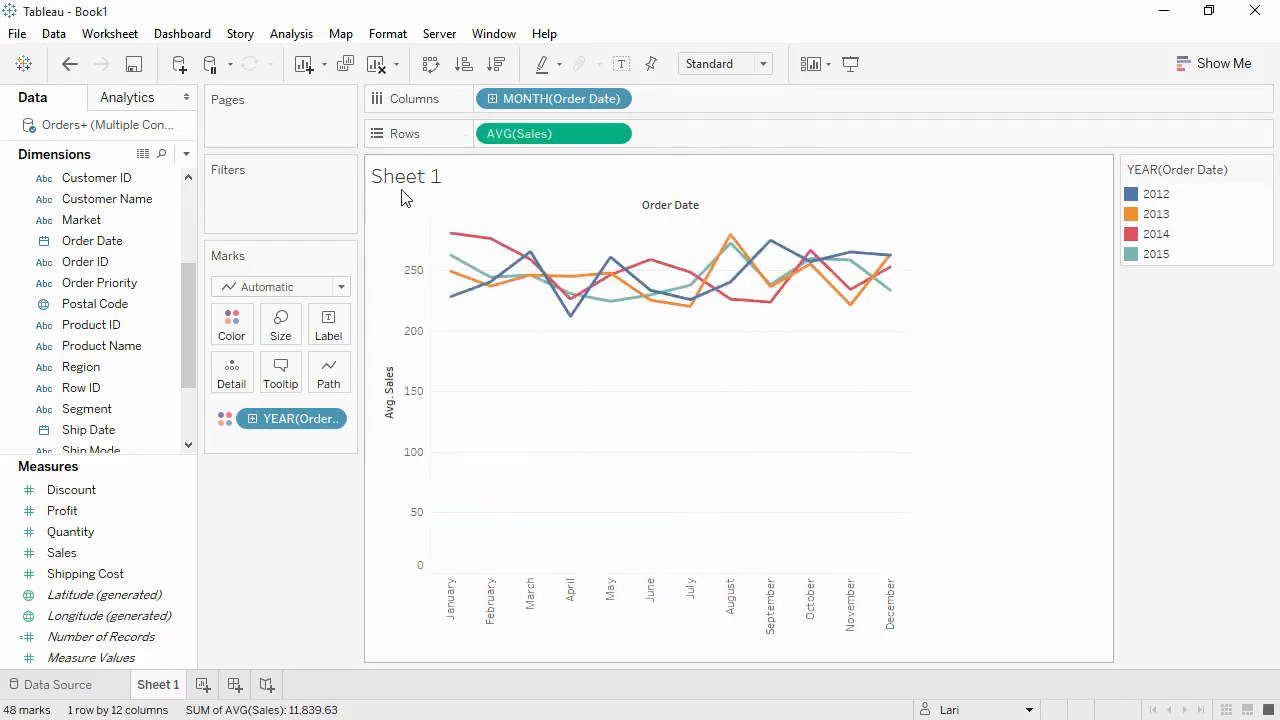
left_click(76, 71)
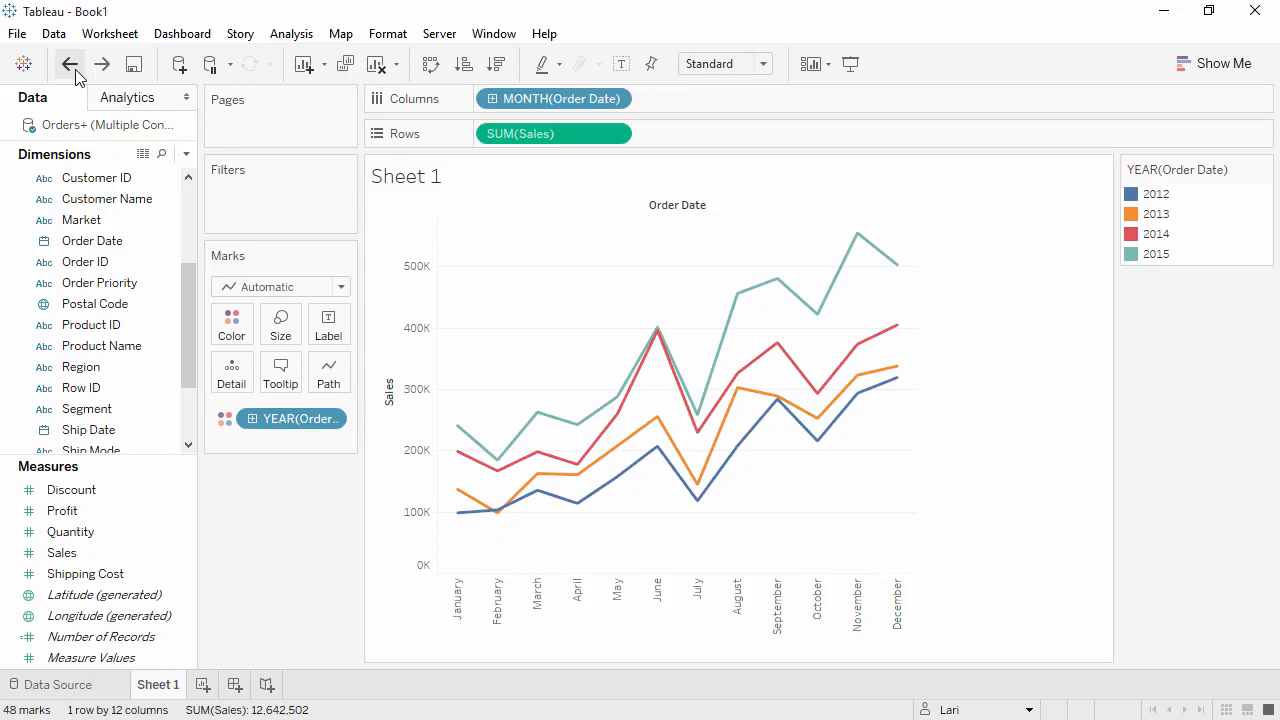
Step: Apply the Year Over Year Growth quick table calculation to Sales in Rows
left_click(615, 136)
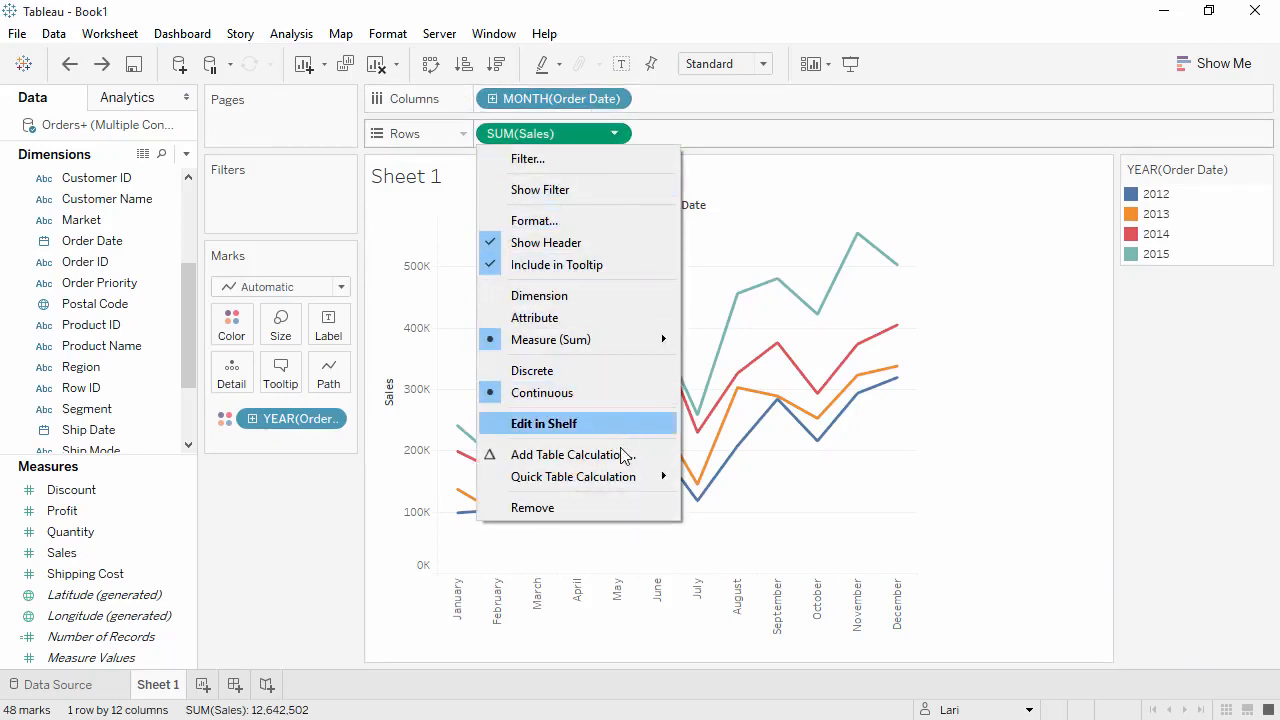
mouse_move(627, 479)
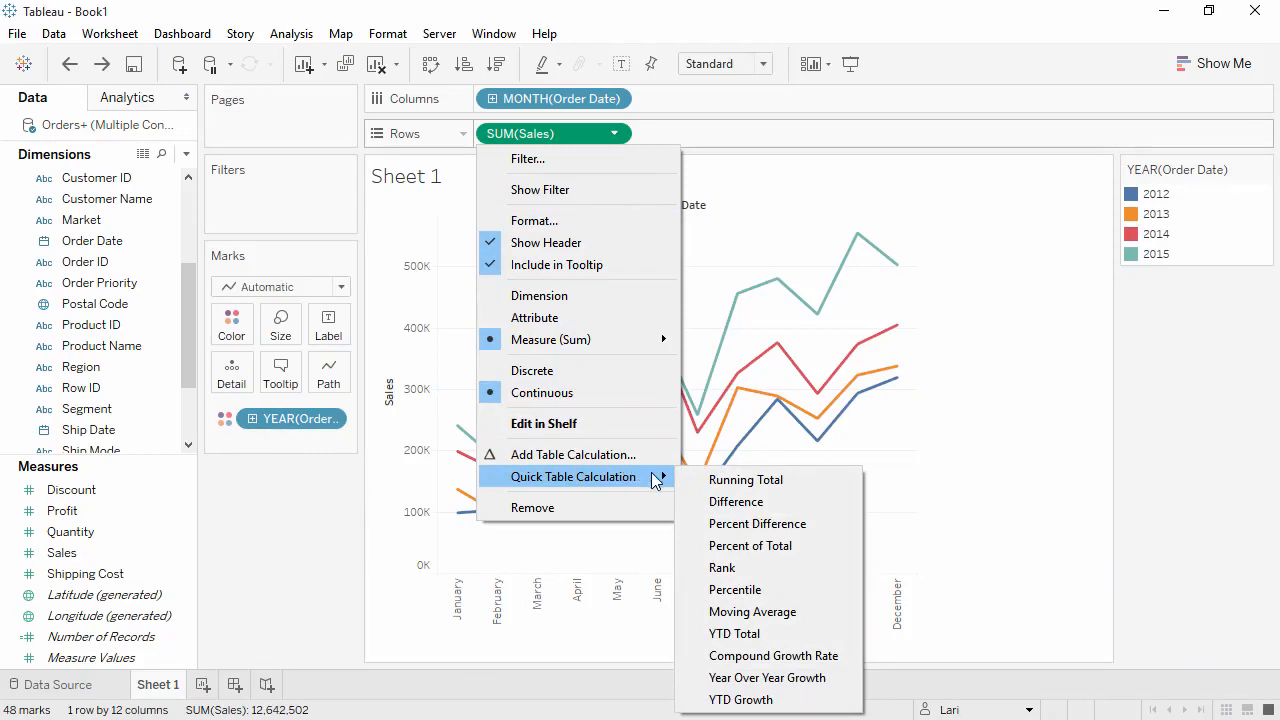
left_click(752, 678)
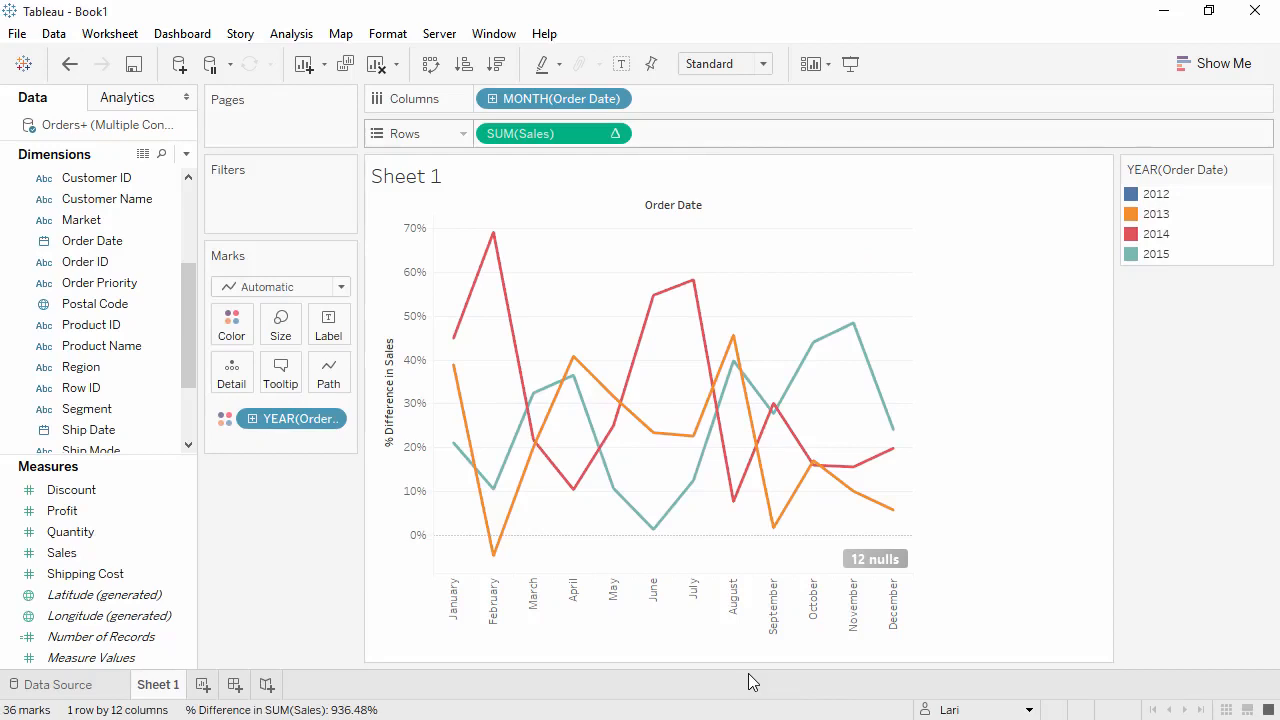
Step: Add plain Sales to Rows, move the year-over-year calculation to the Tooltip, and inspect the tooltips on the 2015 line
left_click_drag(128, 556, 481, 131)
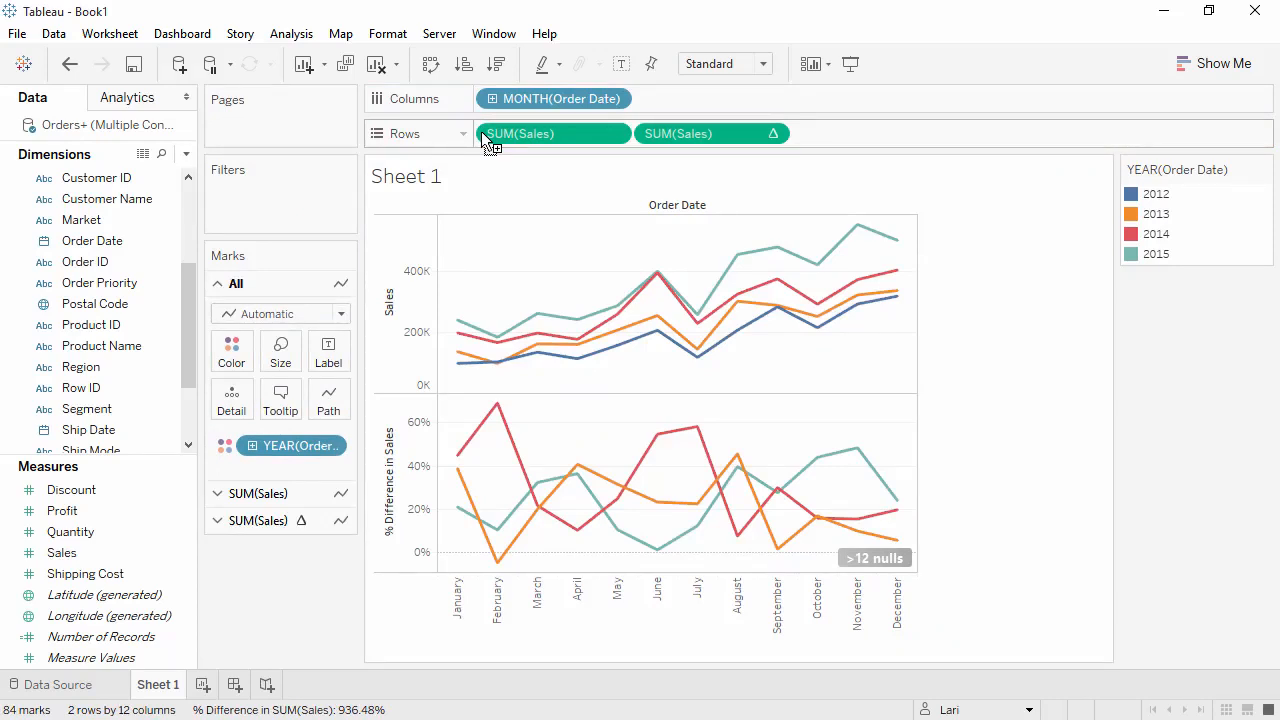
left_click_drag(655, 137, 287, 396)
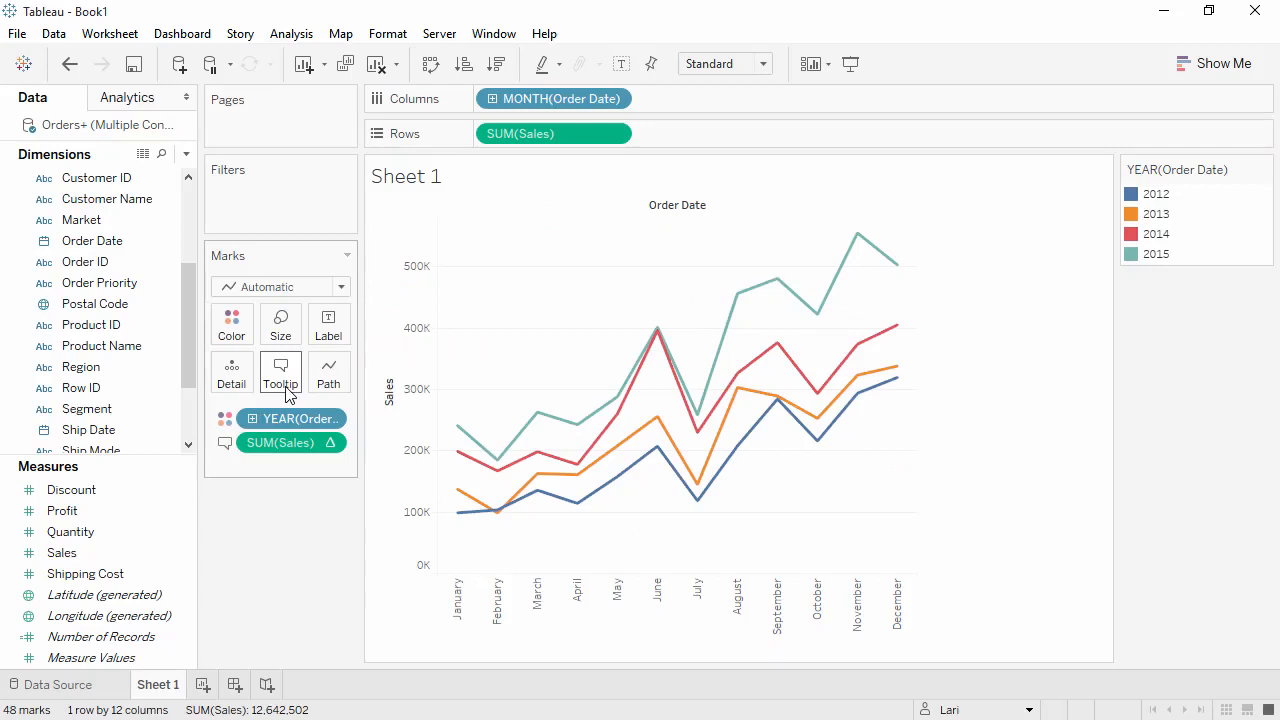
mouse_move(459, 432)
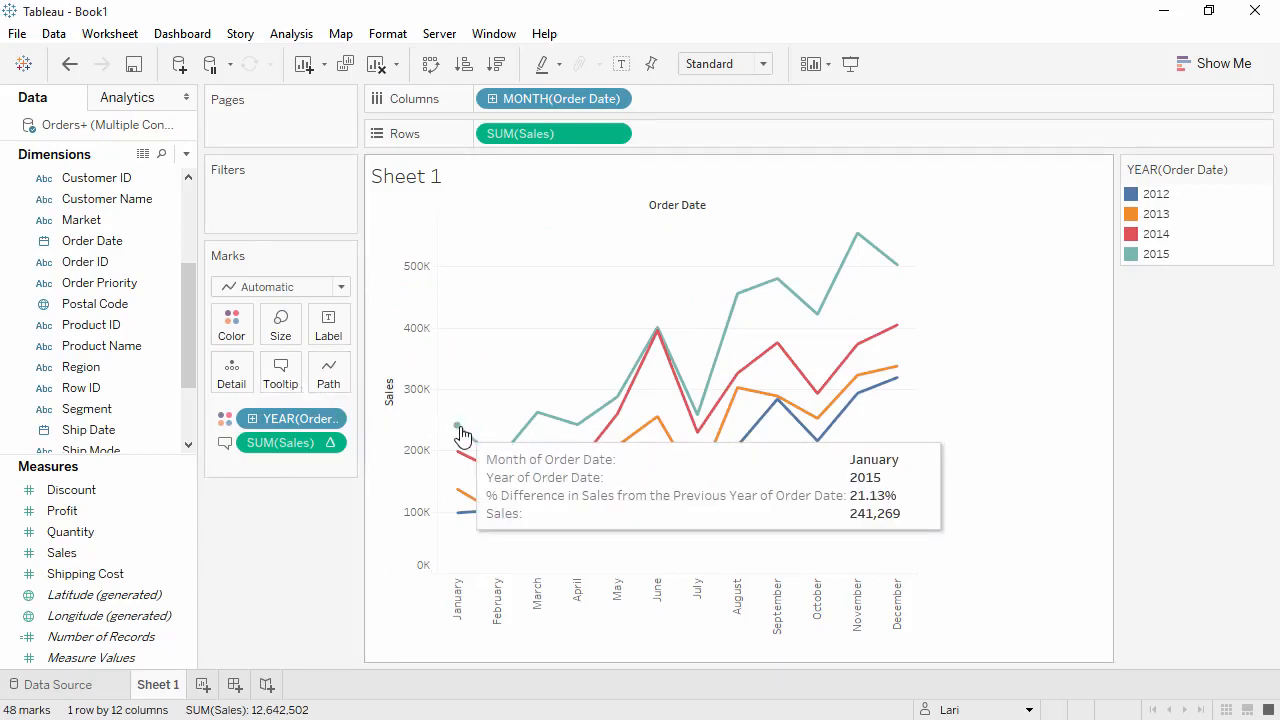
mouse_move(856, 240)
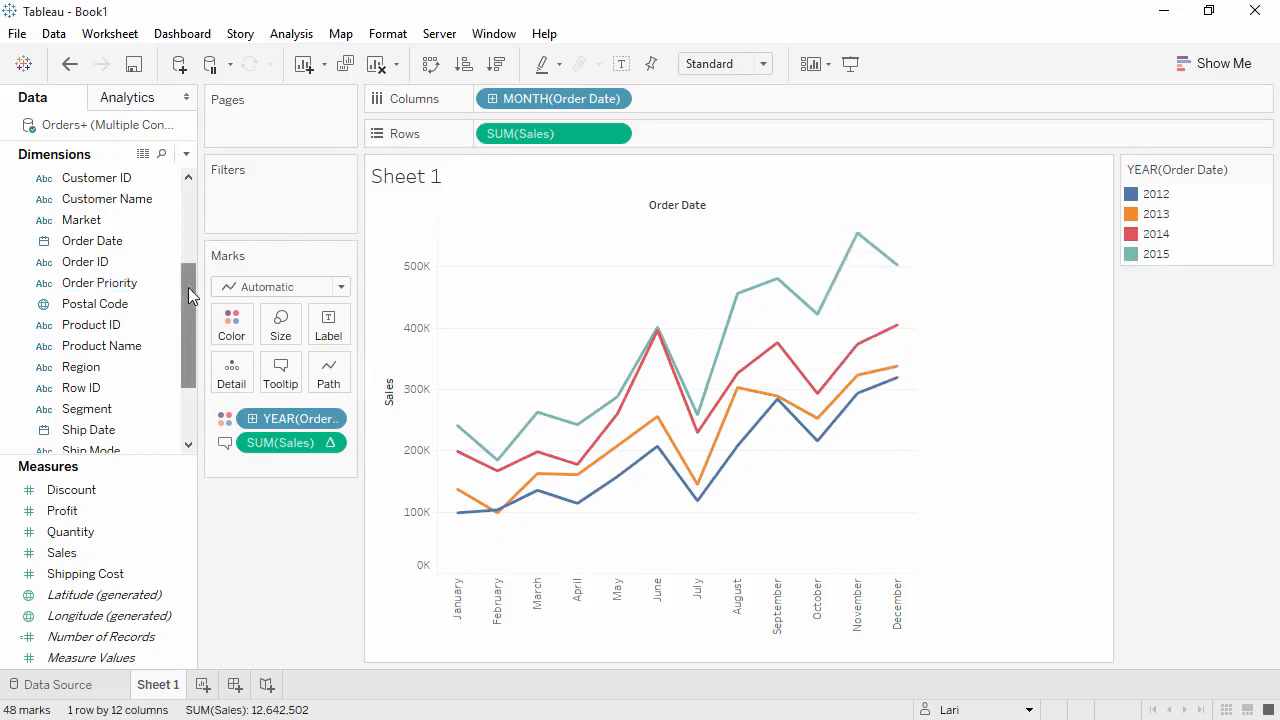
Step: Split the chart into rows by Category and add a point annotation reading "Fall Sale" near August in the Furniture row
left_click_drag(188, 287, 479, 137)
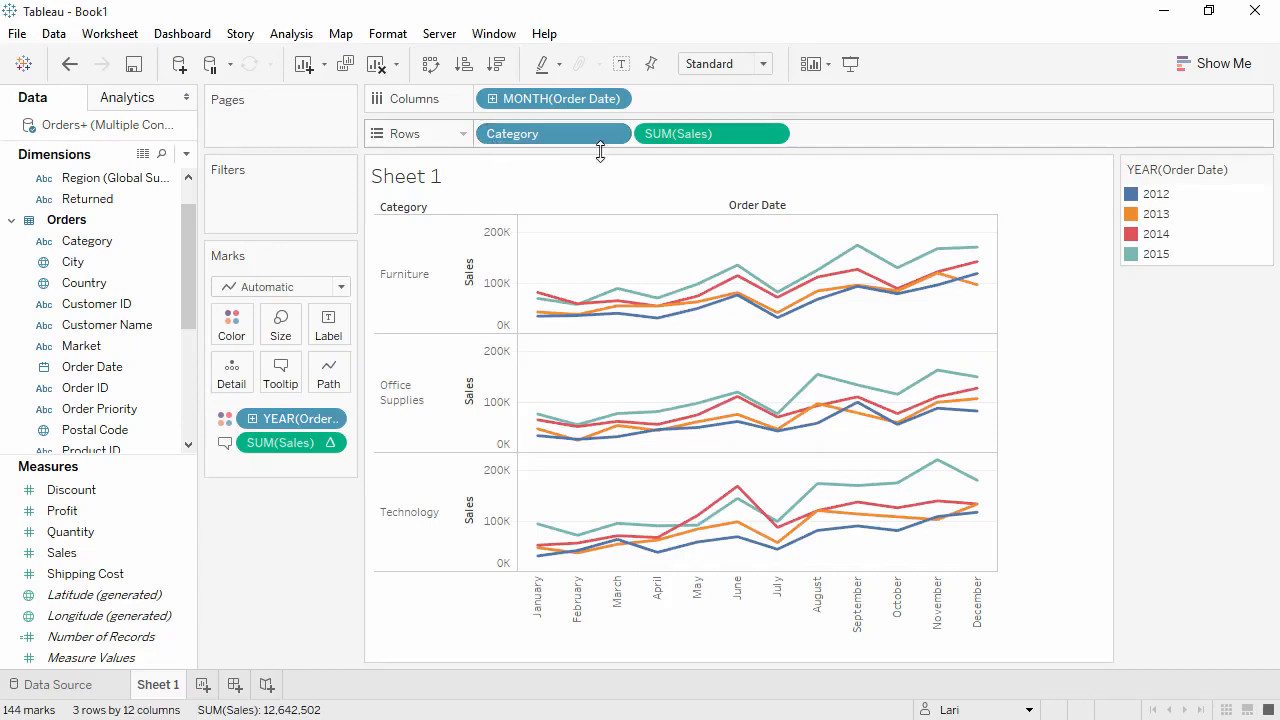
right_click(801, 257)
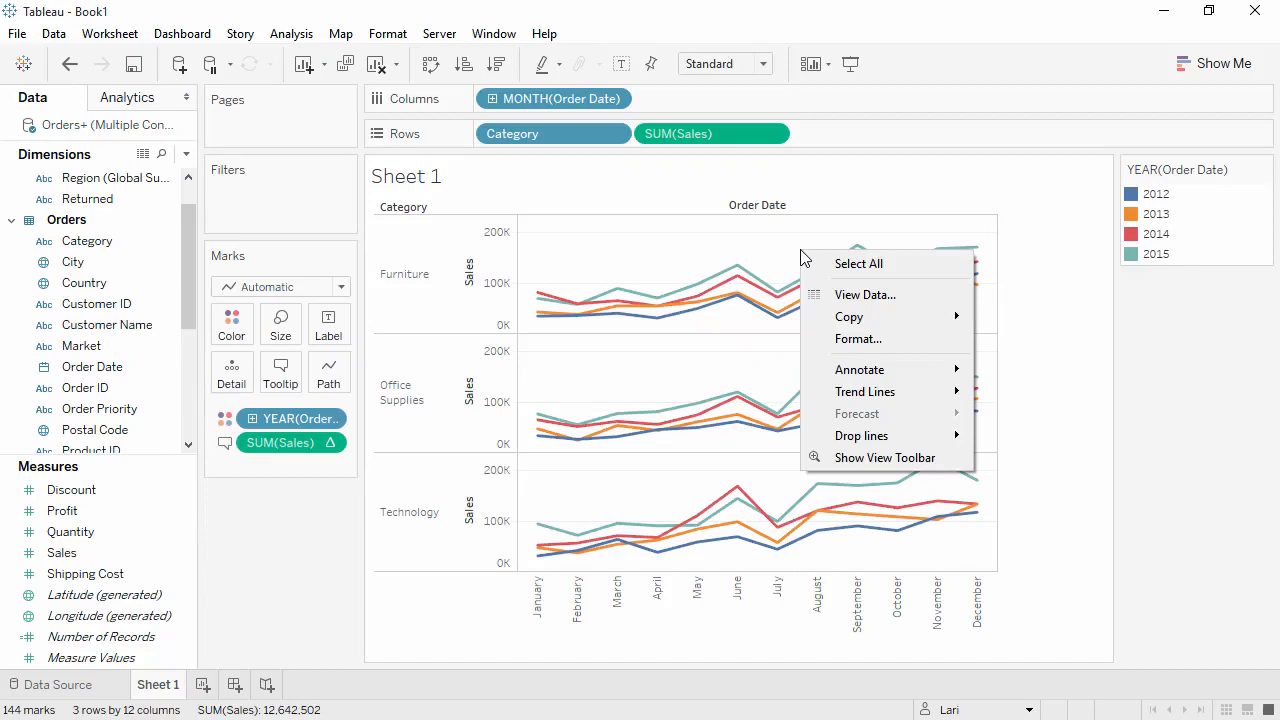
mouse_move(855, 376)
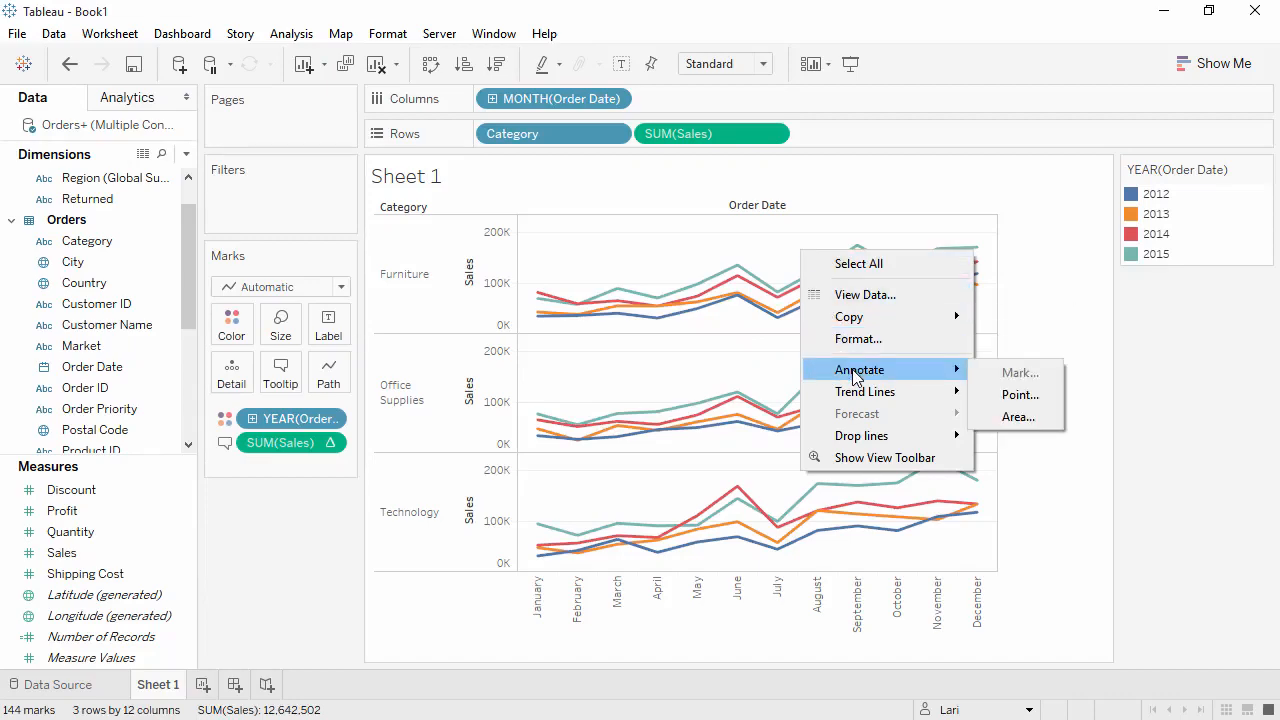
left_click(1020, 395)
type("Fall Sale")
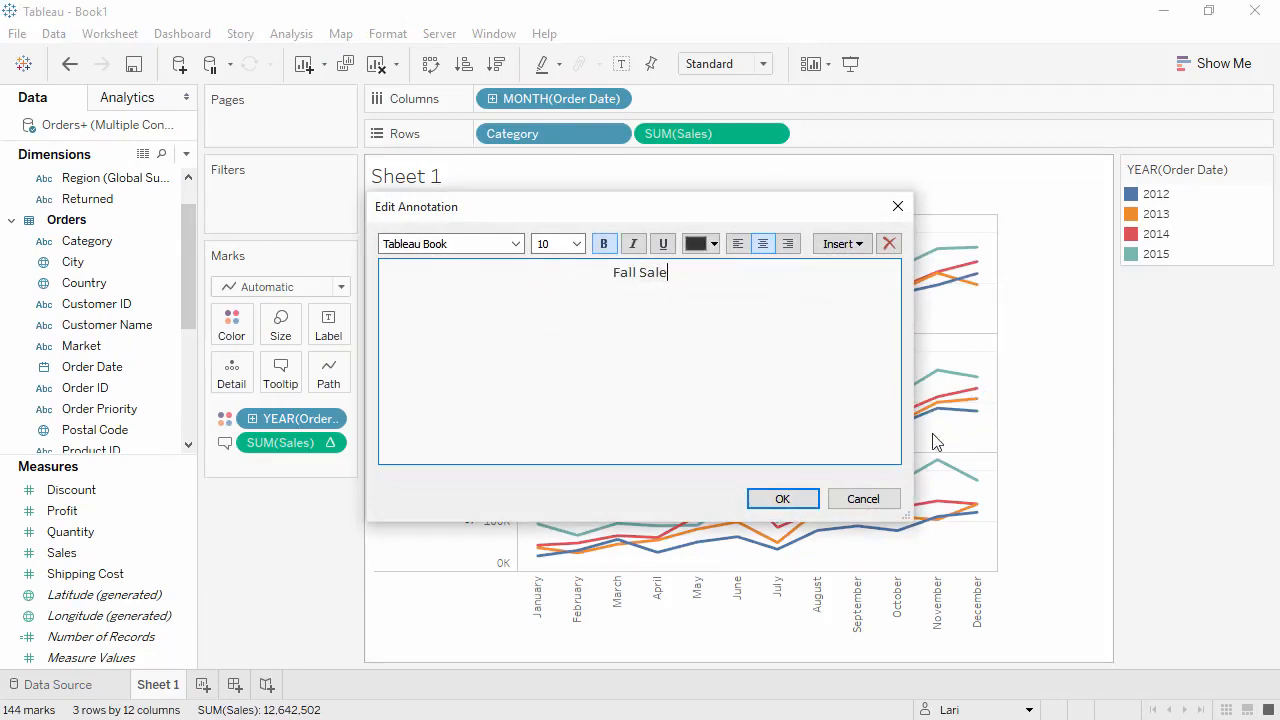
left_click(795, 503)
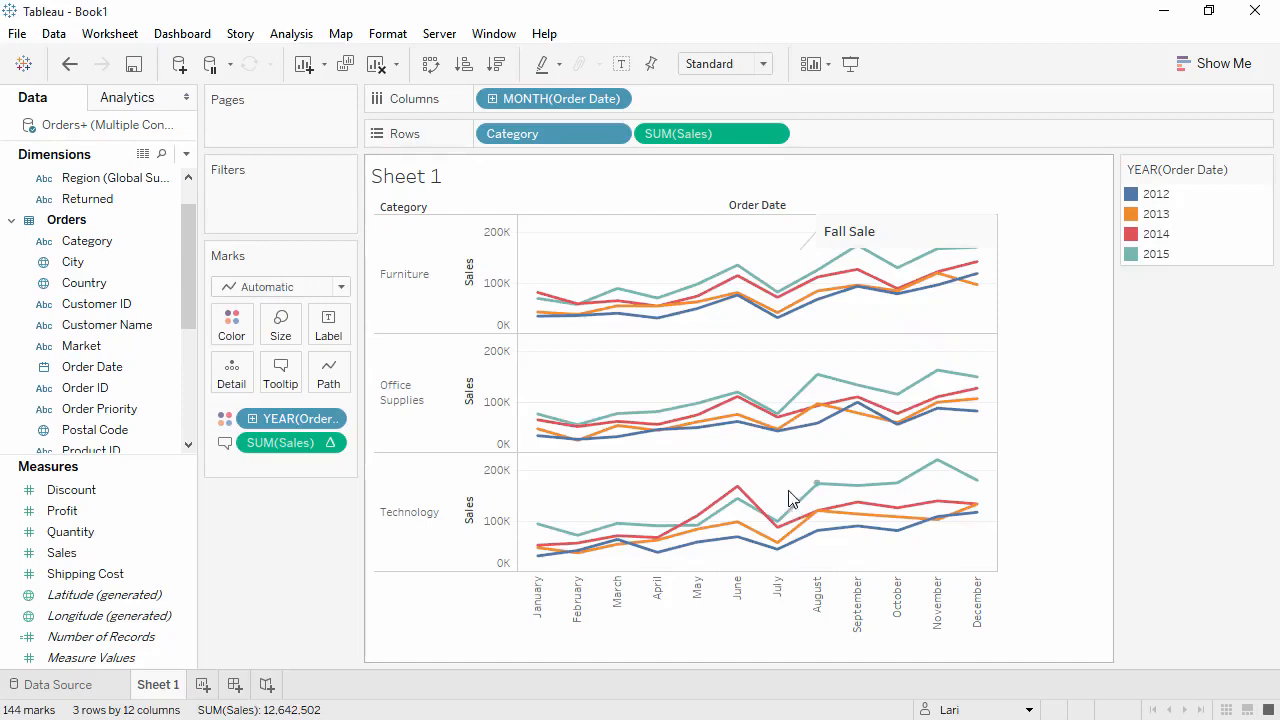
right_click(779, 482)
mouse_move(908, 546)
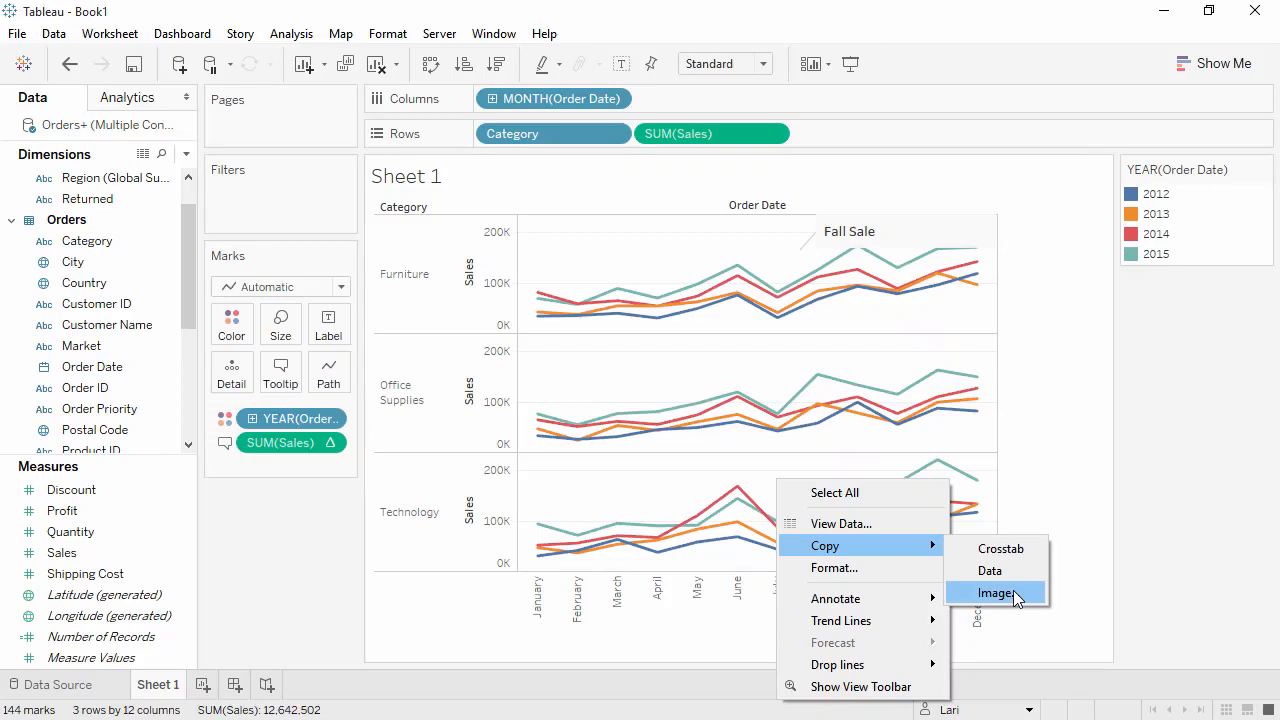
left_click(995, 593)
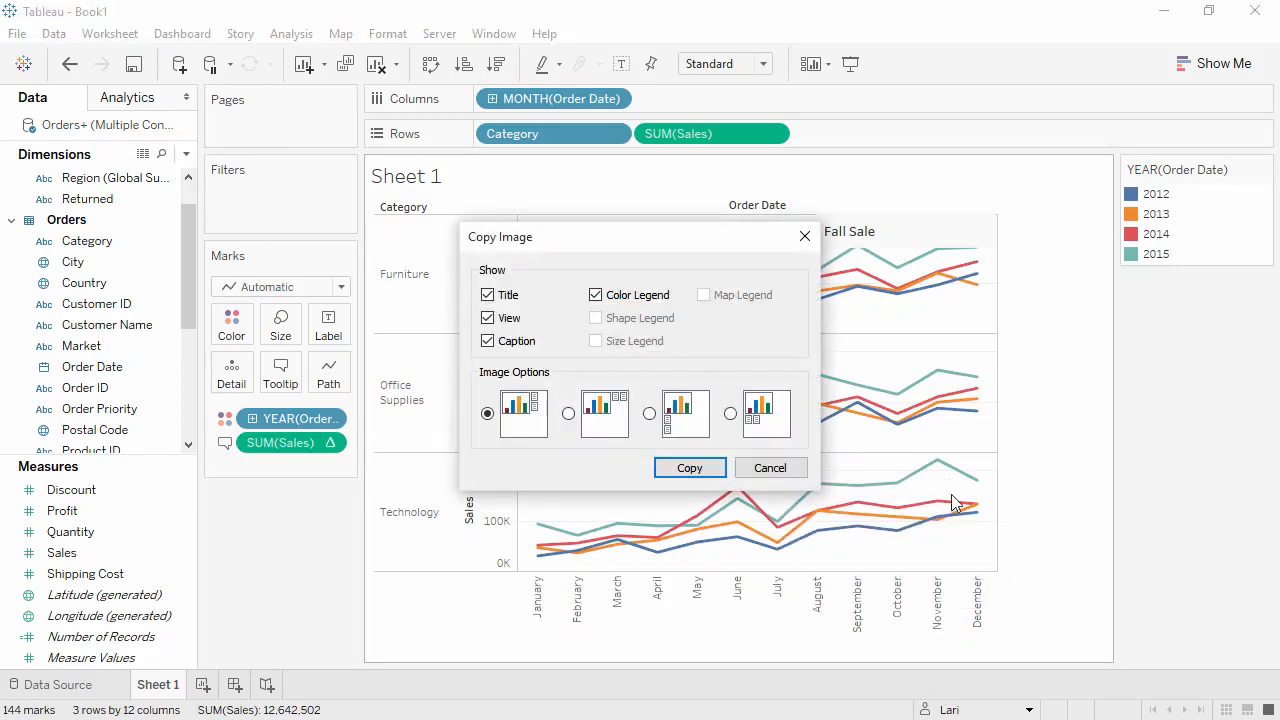
left_click(805, 236)
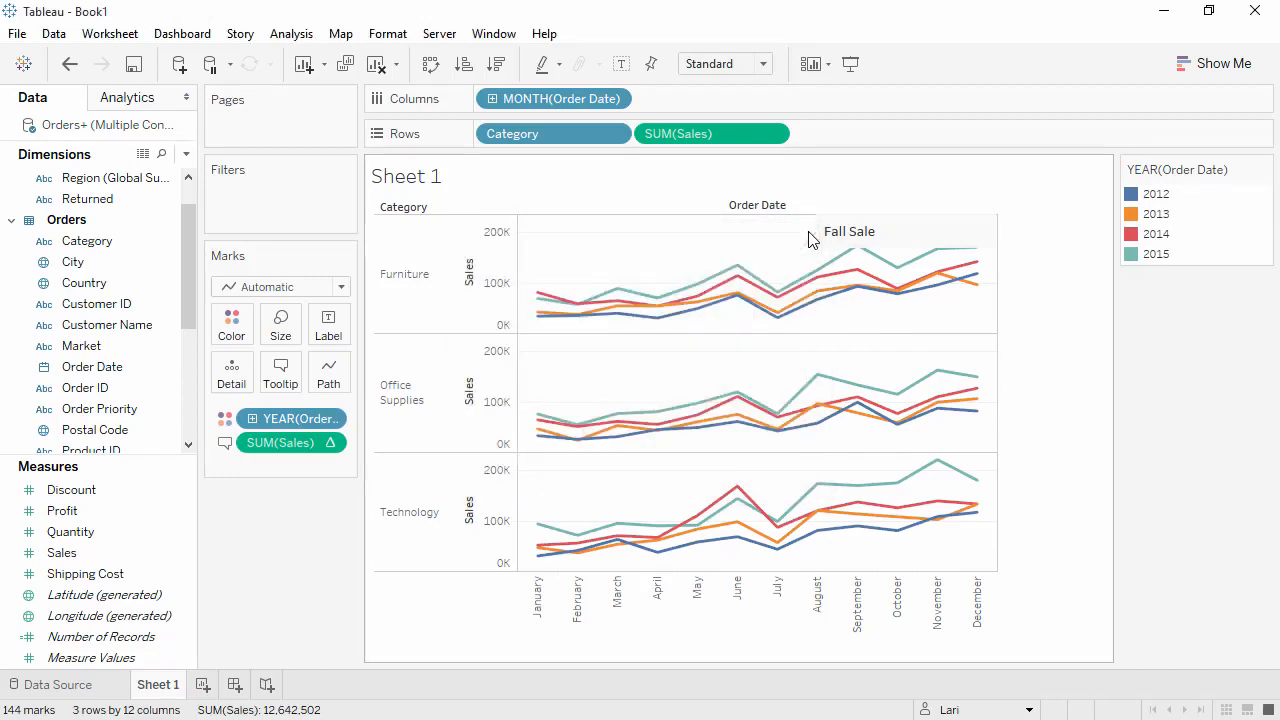
Step: Rename the Sheet 1 worksheet as Sales Seasonality
double_click(160, 685)
type("Sales Seasonality")
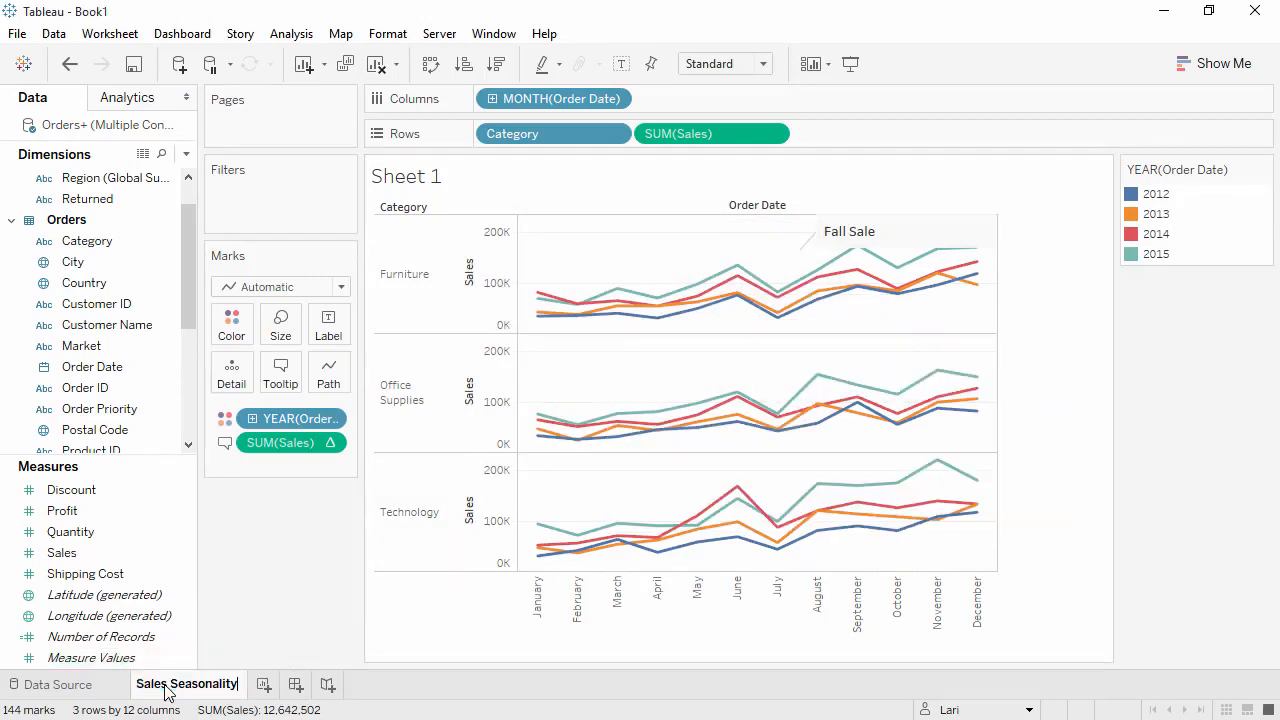
left_click(215, 665)
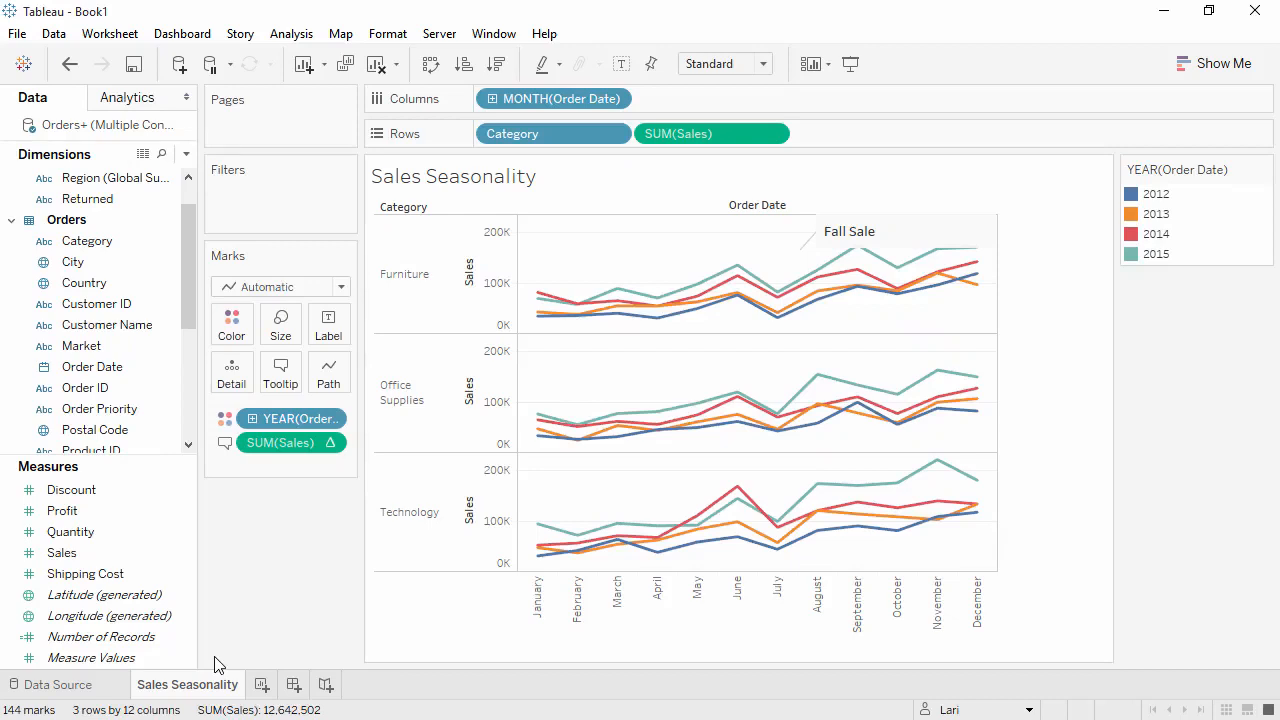
Step: Copy the chart's data, paste it into Excel at cell A1, and select the % Difference in Sales column
right_click(563, 498)
mouse_move(596, 557)
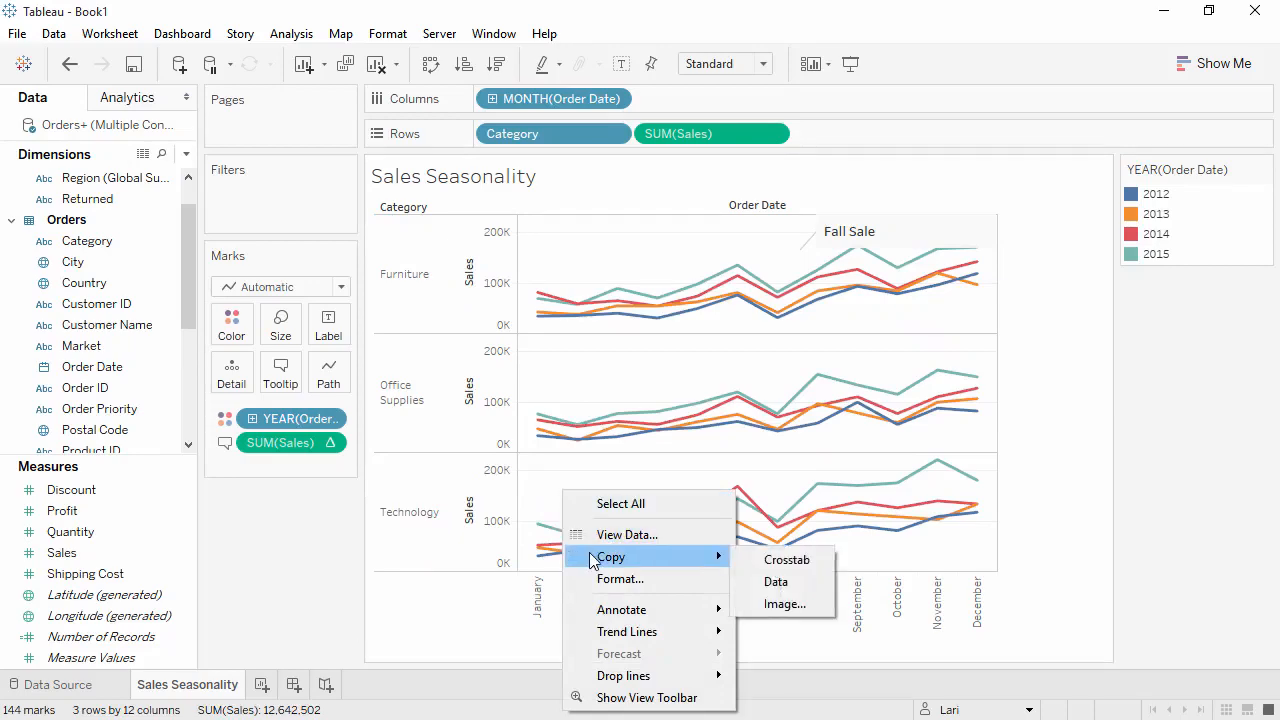
left_click(778, 582)
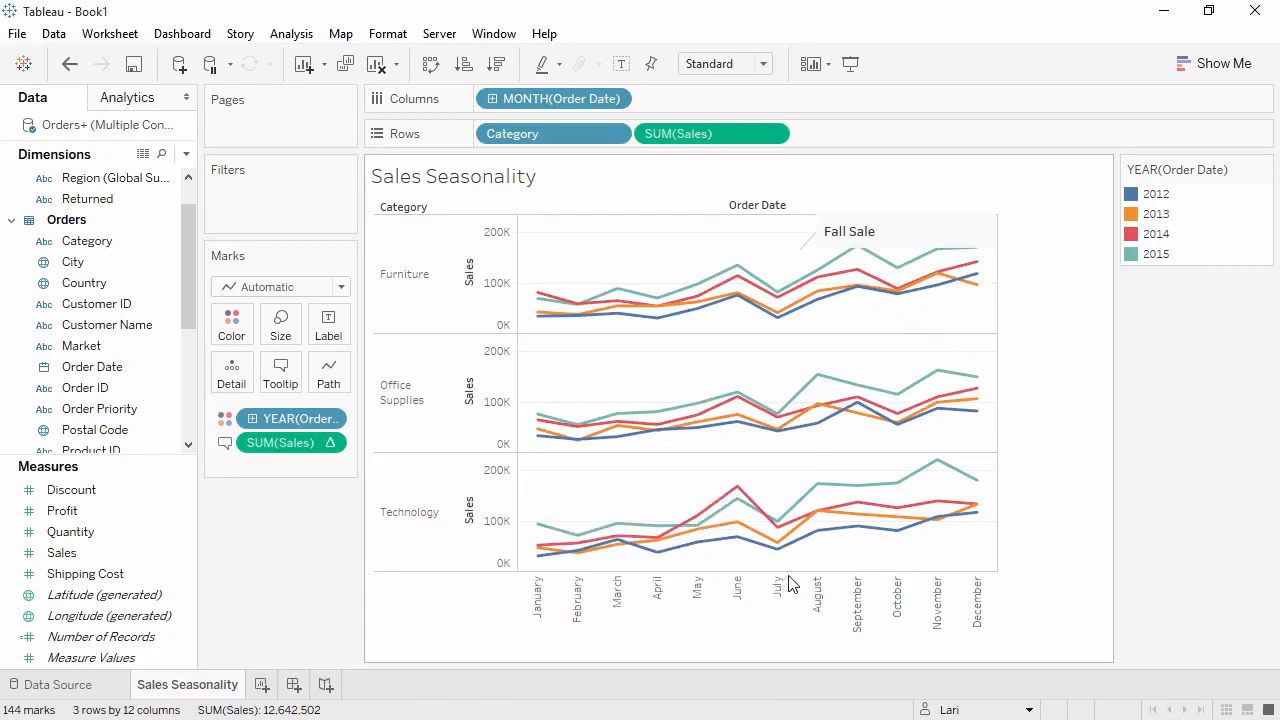
left_click(1165, 14)
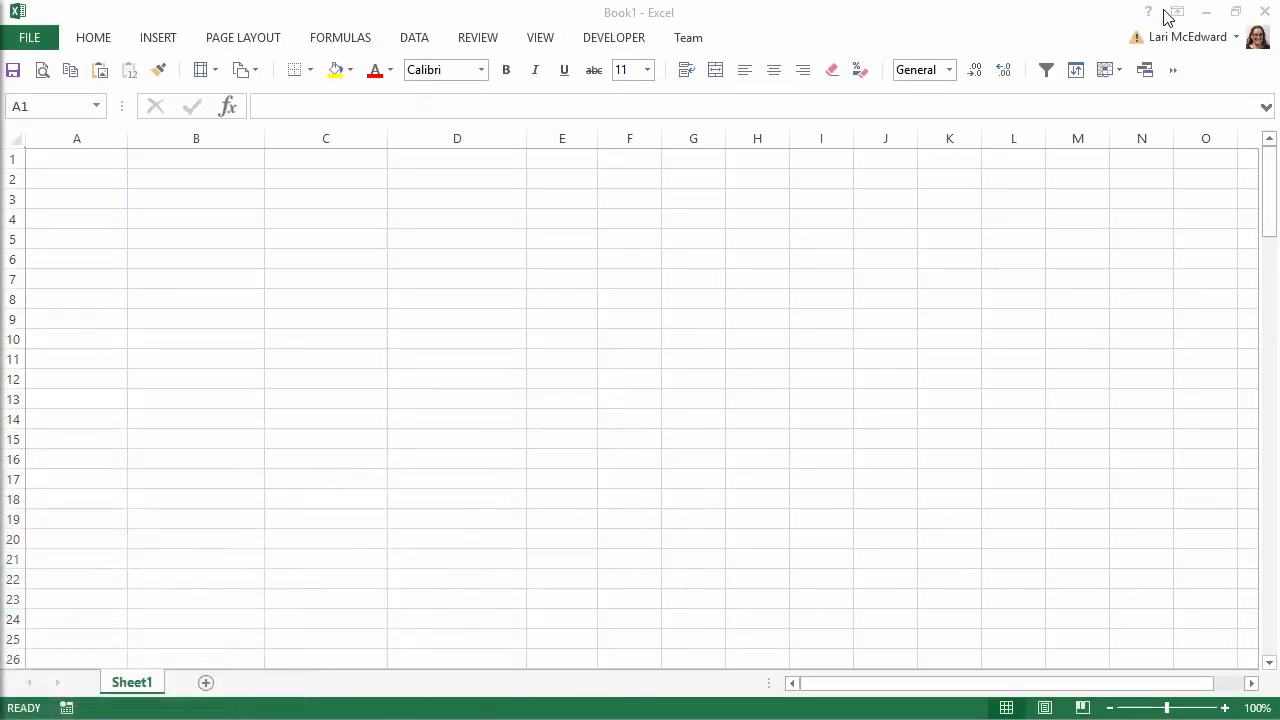
left_click(104, 161)
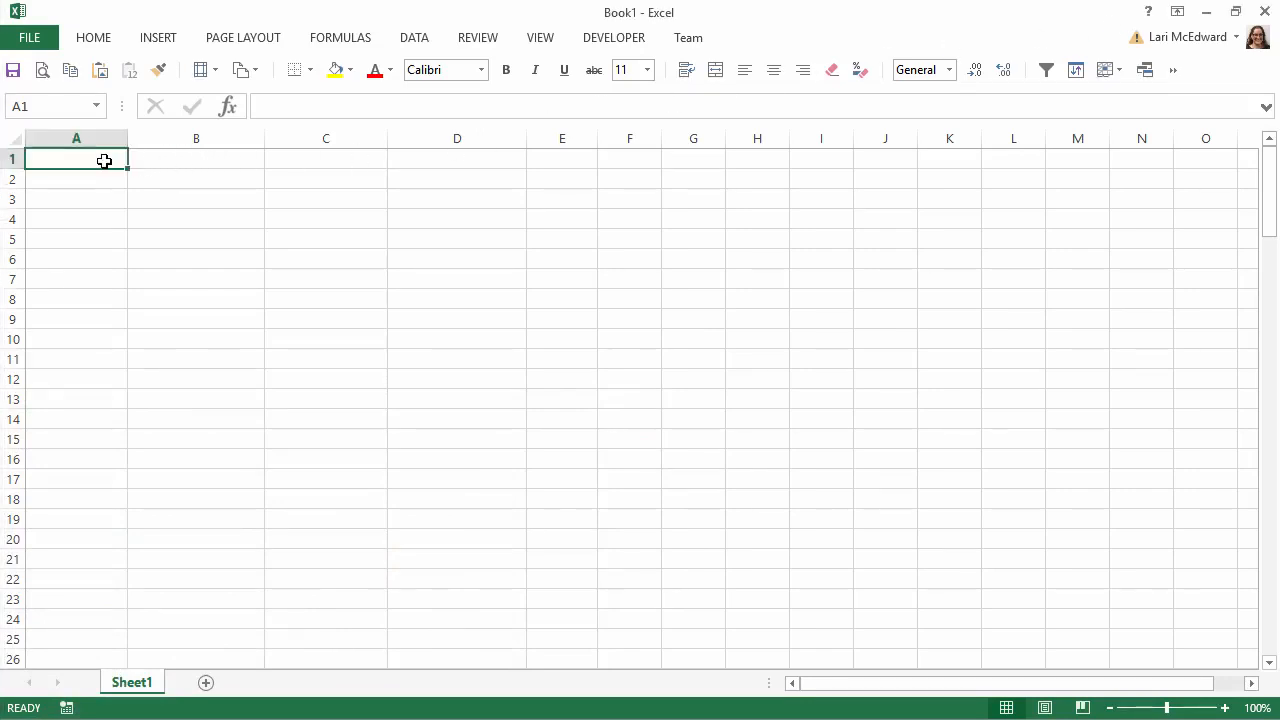
key("ctrl+v")
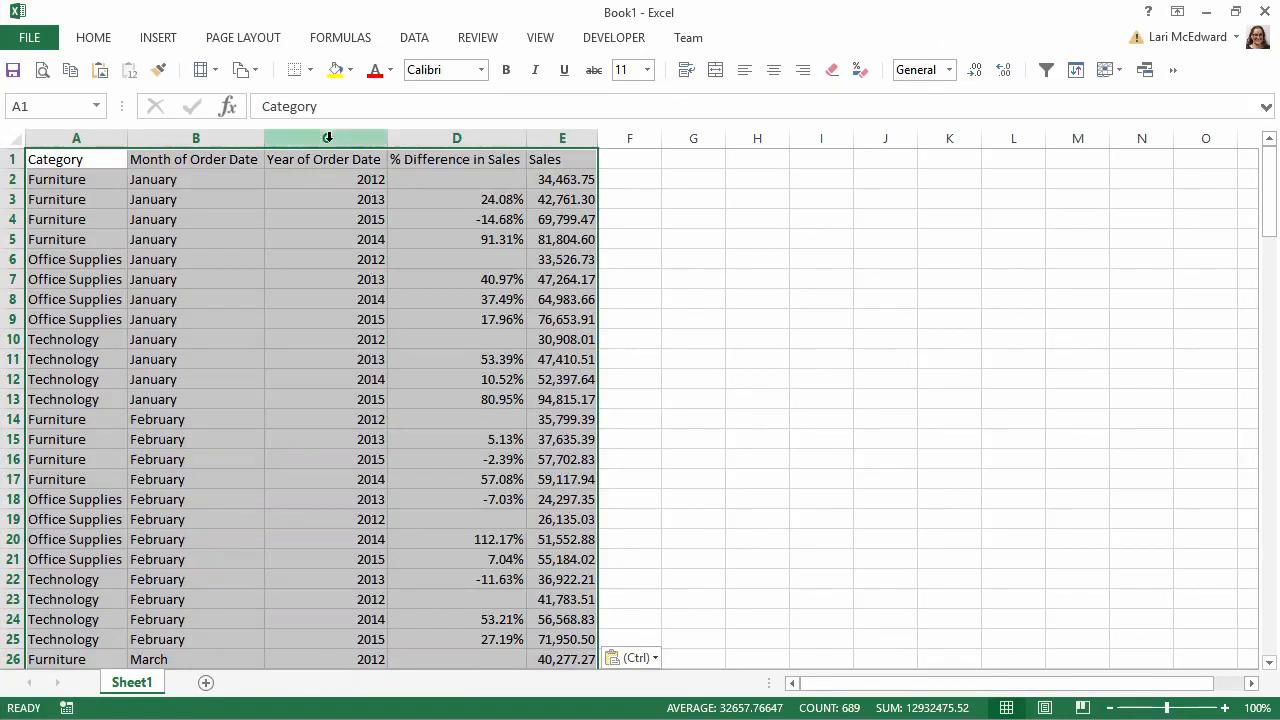
left_click(425, 135)
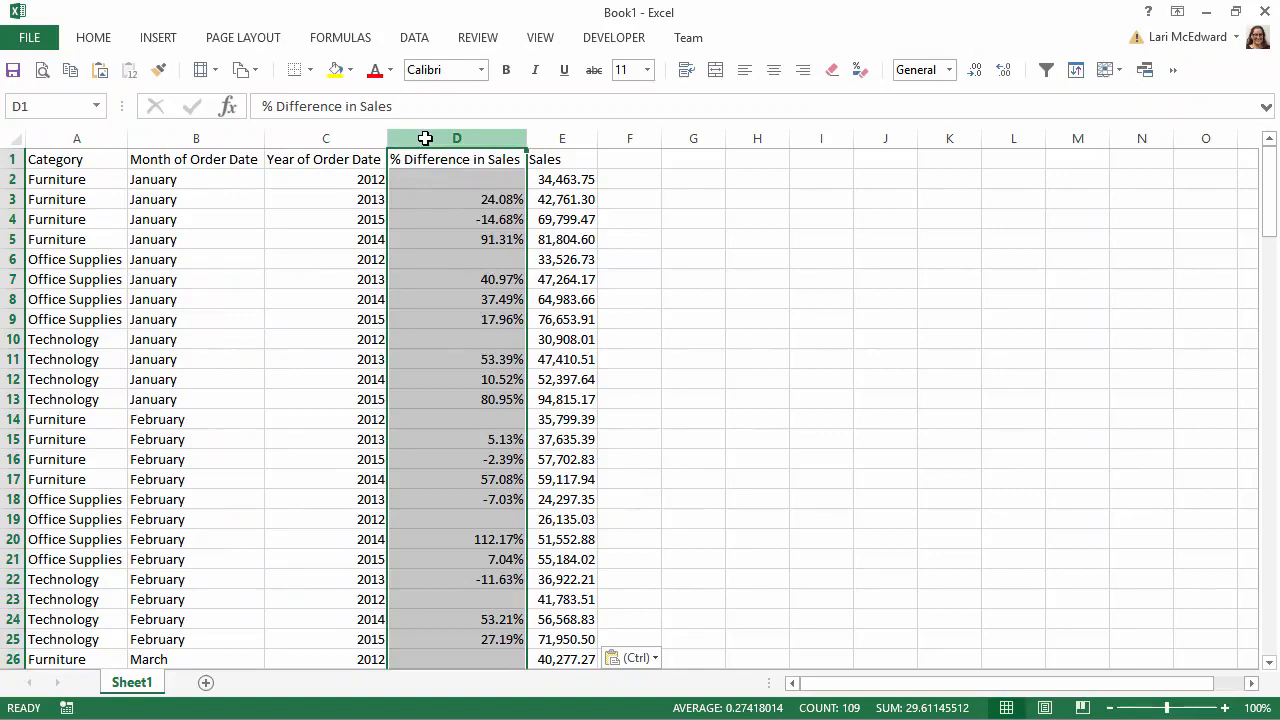
Step: Return to Tableau and duplicate the Sales Seasonality sheet as a crosstab
left_click(1207, 12)
right_click(204, 688)
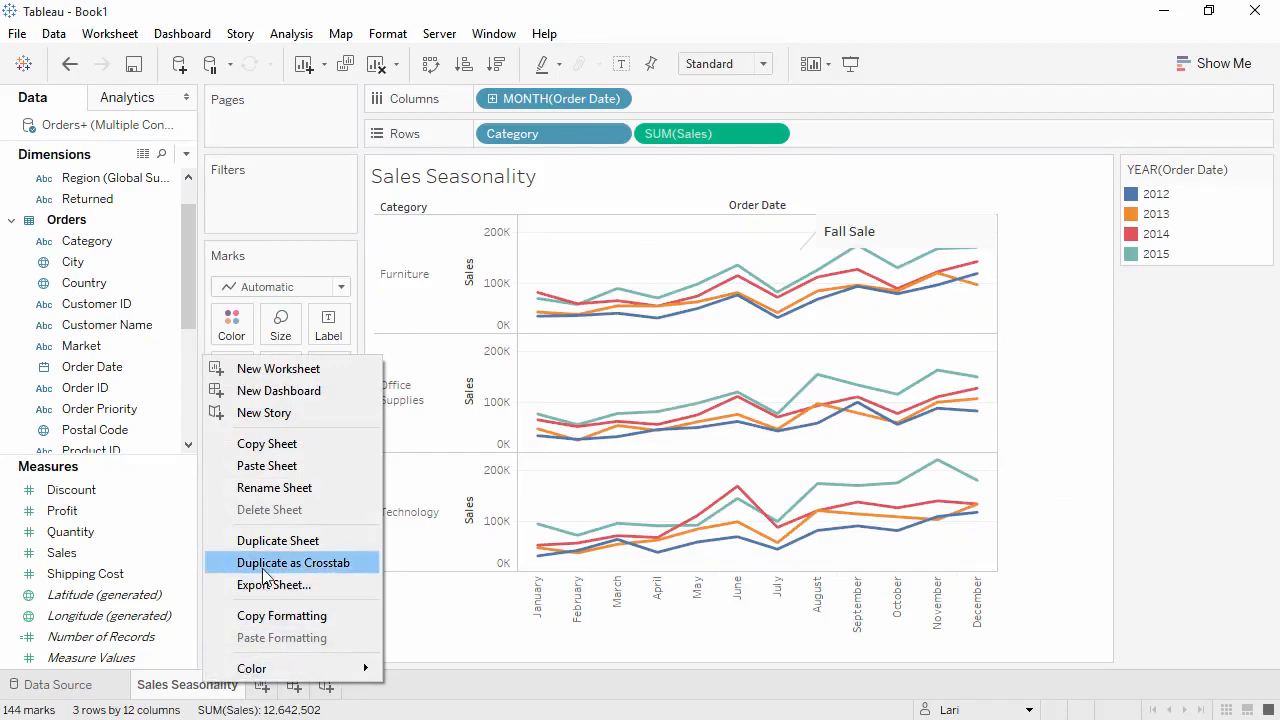
left_click(266, 572)
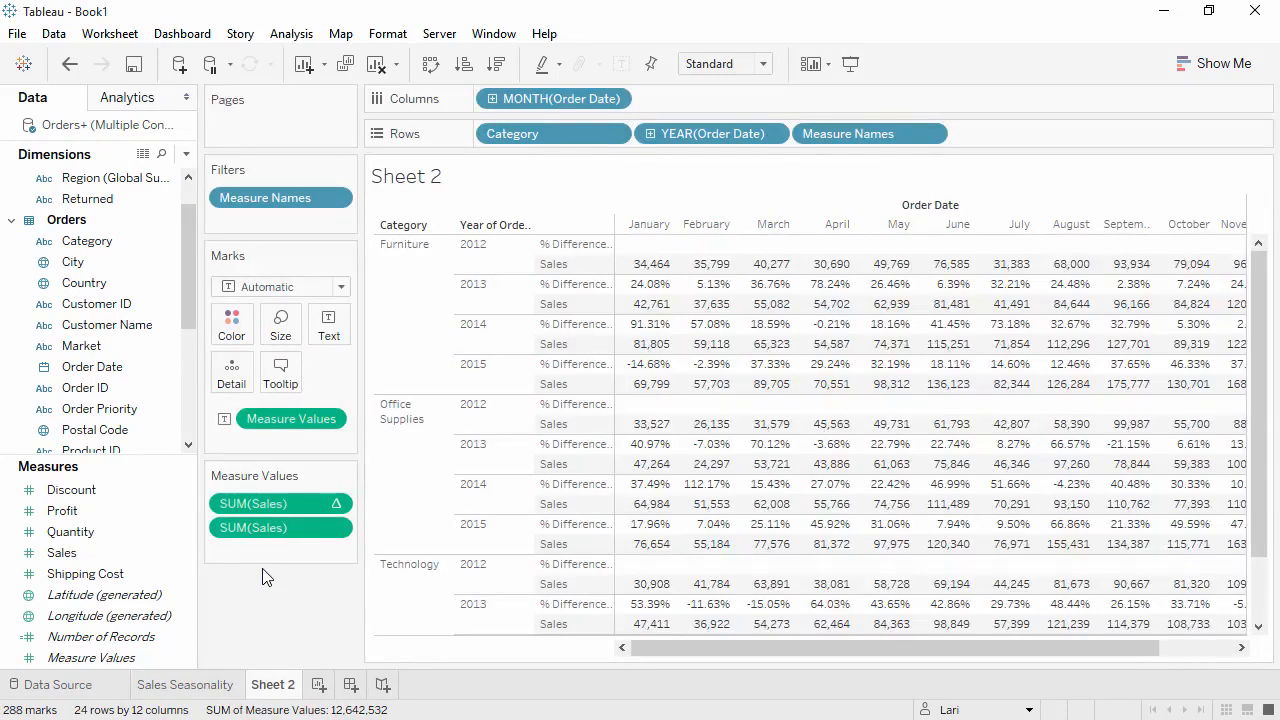
Step: Swap the crosstab's rows and columns, and move Category to Rows after MONTH(Order Date)
left_click(430, 65)
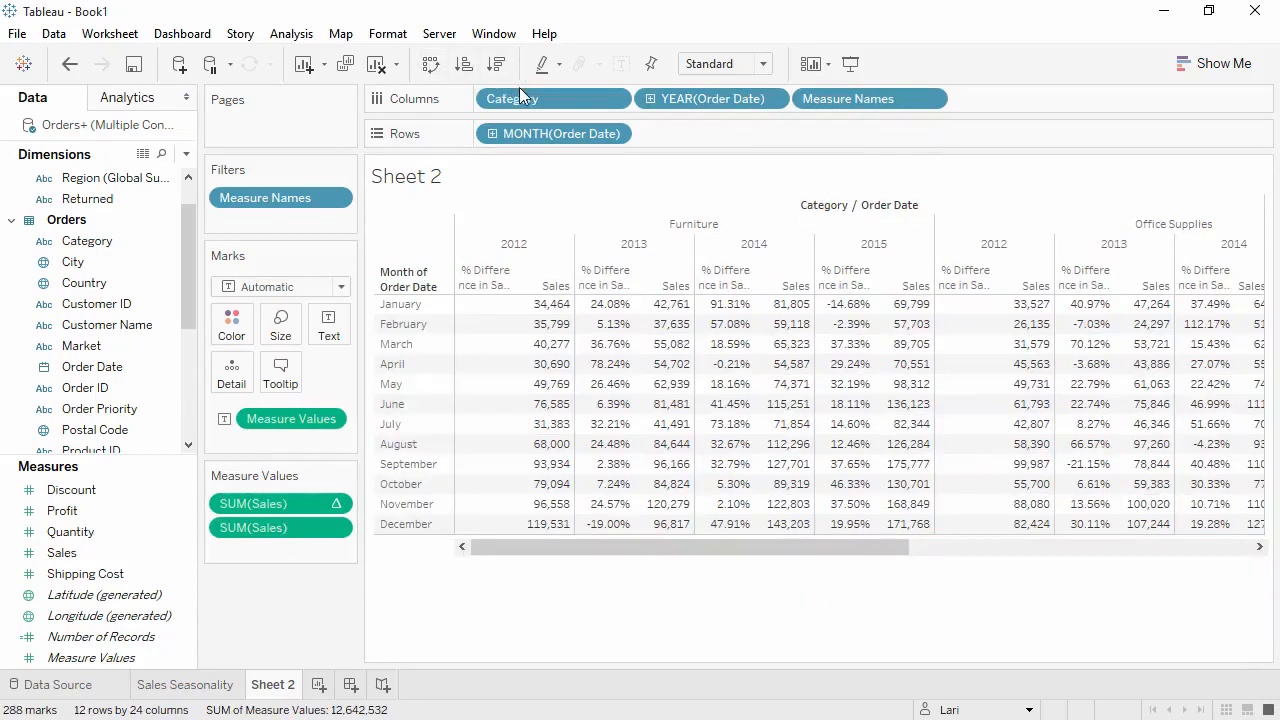
left_click_drag(519, 87, 678, 144)
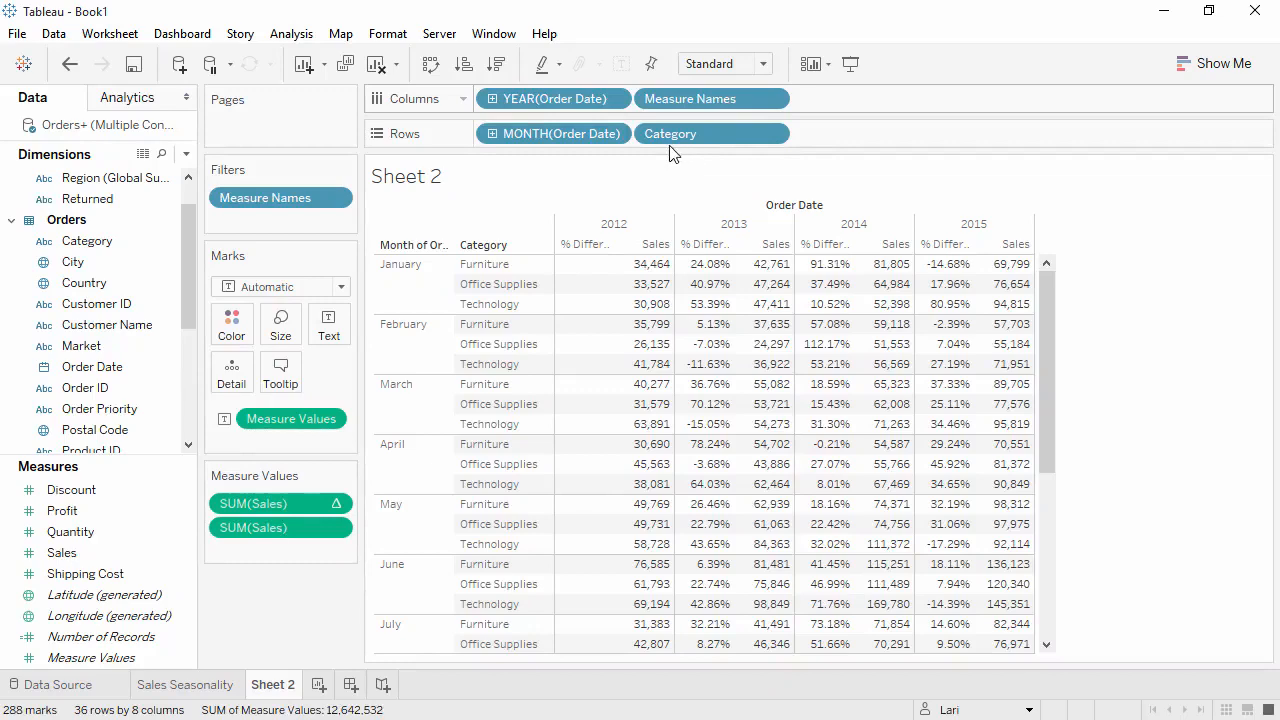
Step: Hide the crosstab's title and set its fit to Entire View
right_click(583, 180)
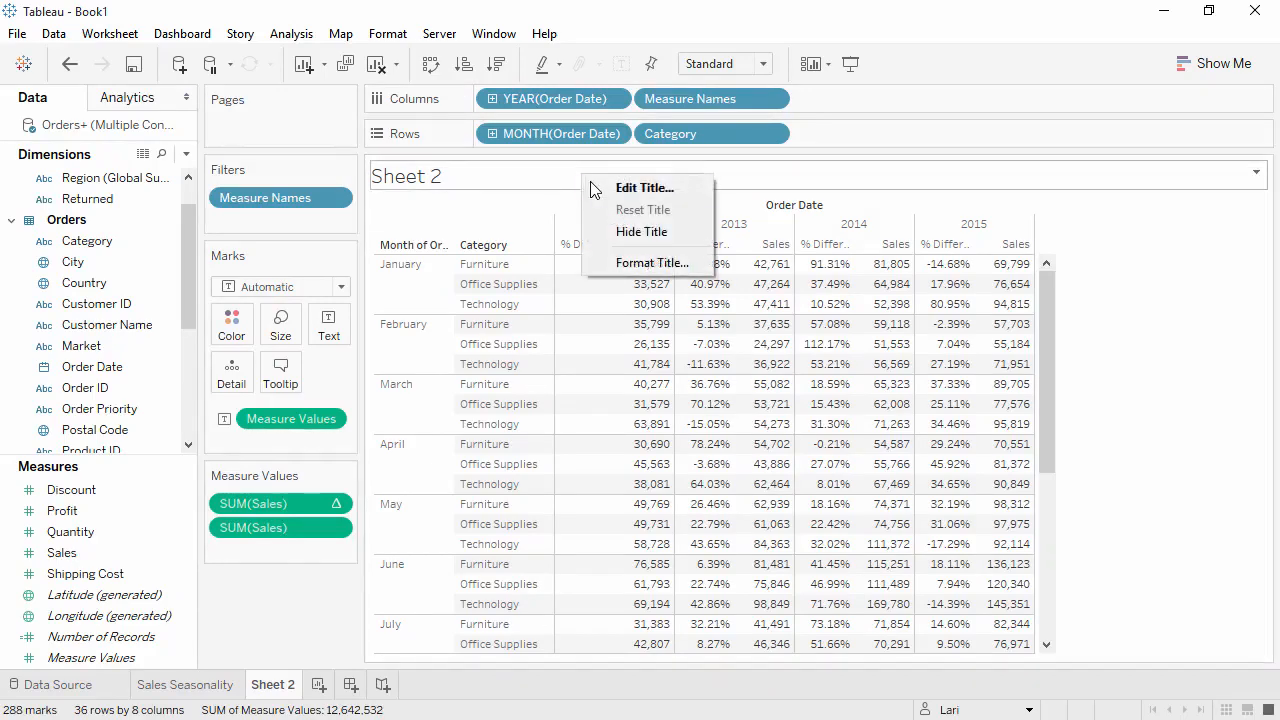
left_click(590, 233)
left_click(760, 64)
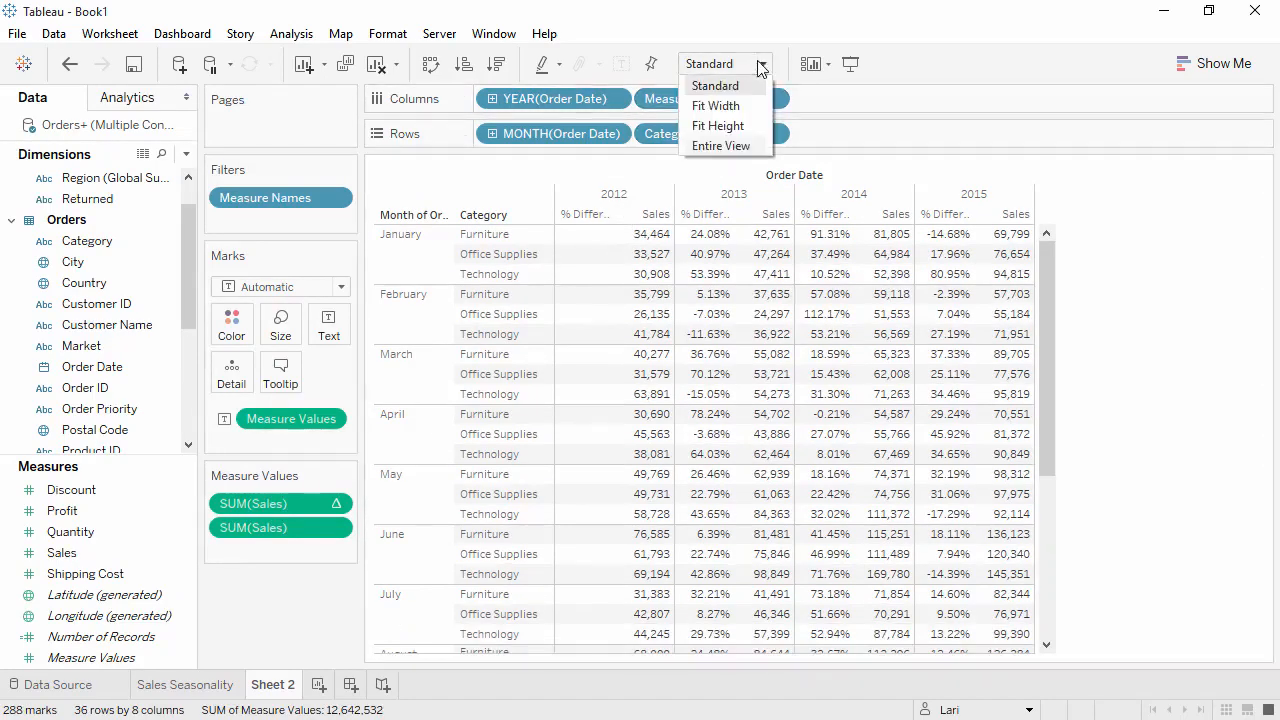
left_click(722, 143)
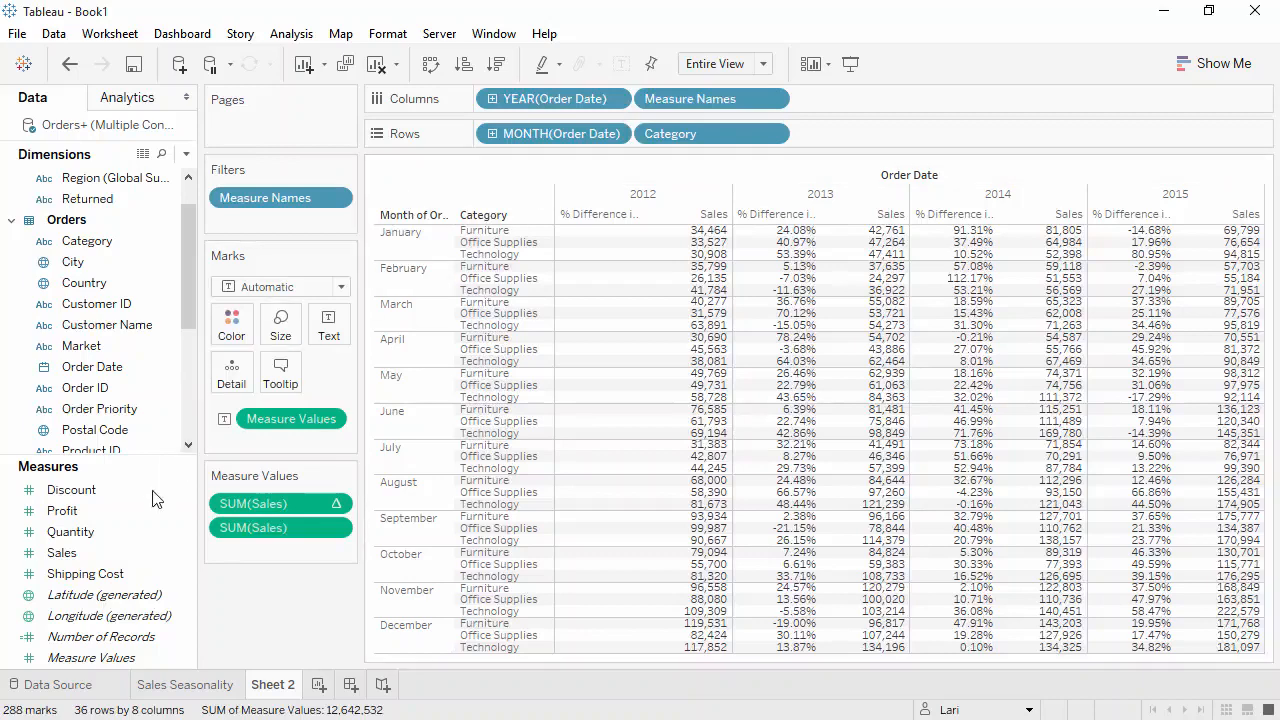
Step: Color the crosstab by Profit using the Green-Gold palette with stepped color in 6 steps
left_click_drag(149, 505, 235, 338)
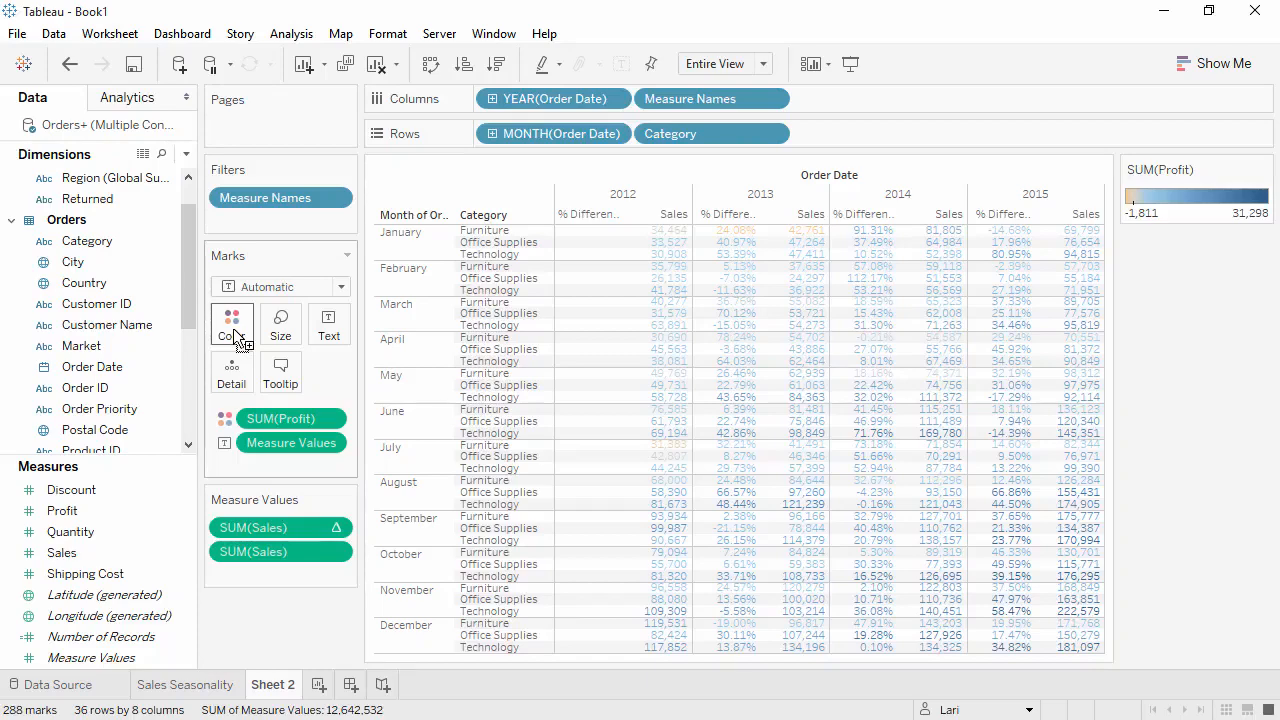
left_click(236, 338)
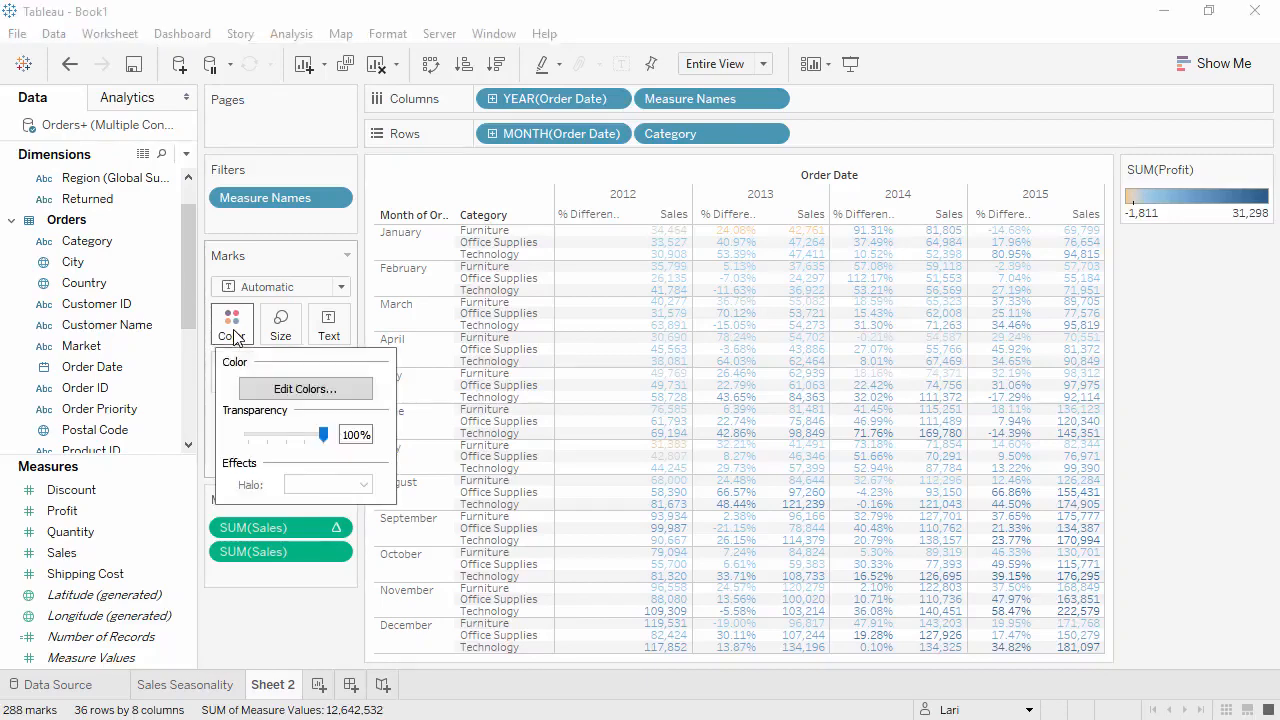
left_click(263, 389)
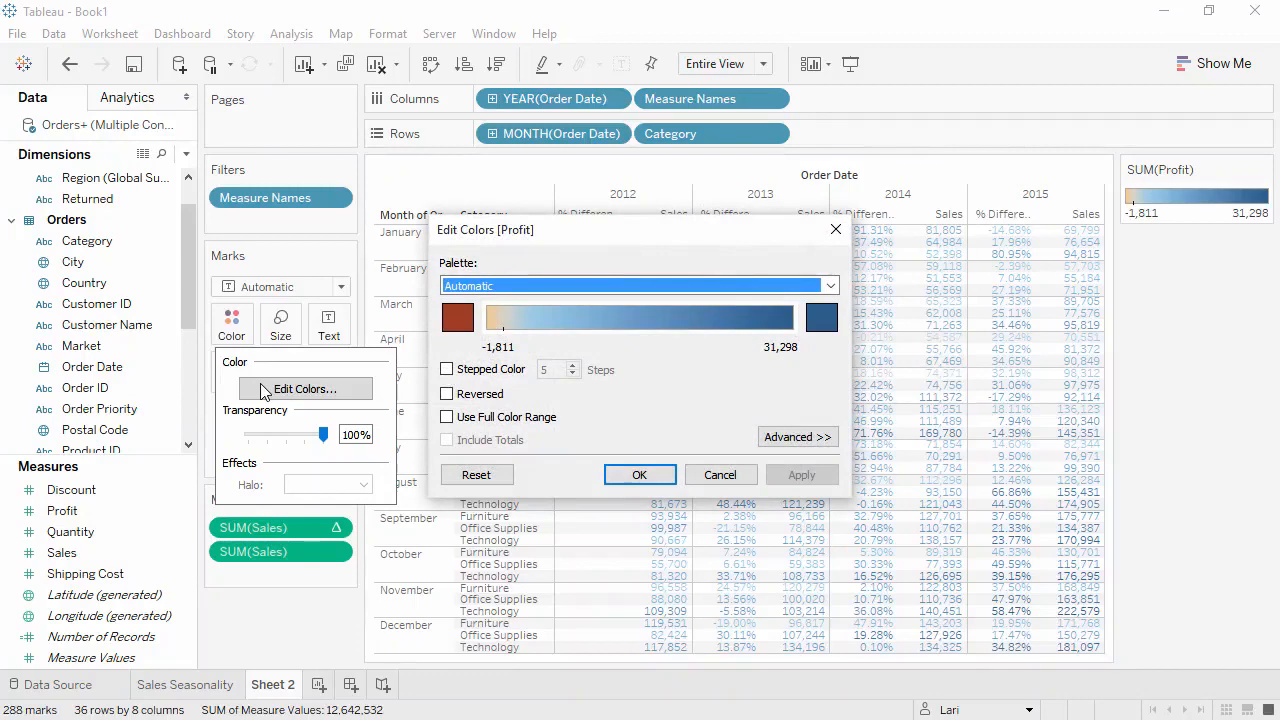
left_click(830, 287)
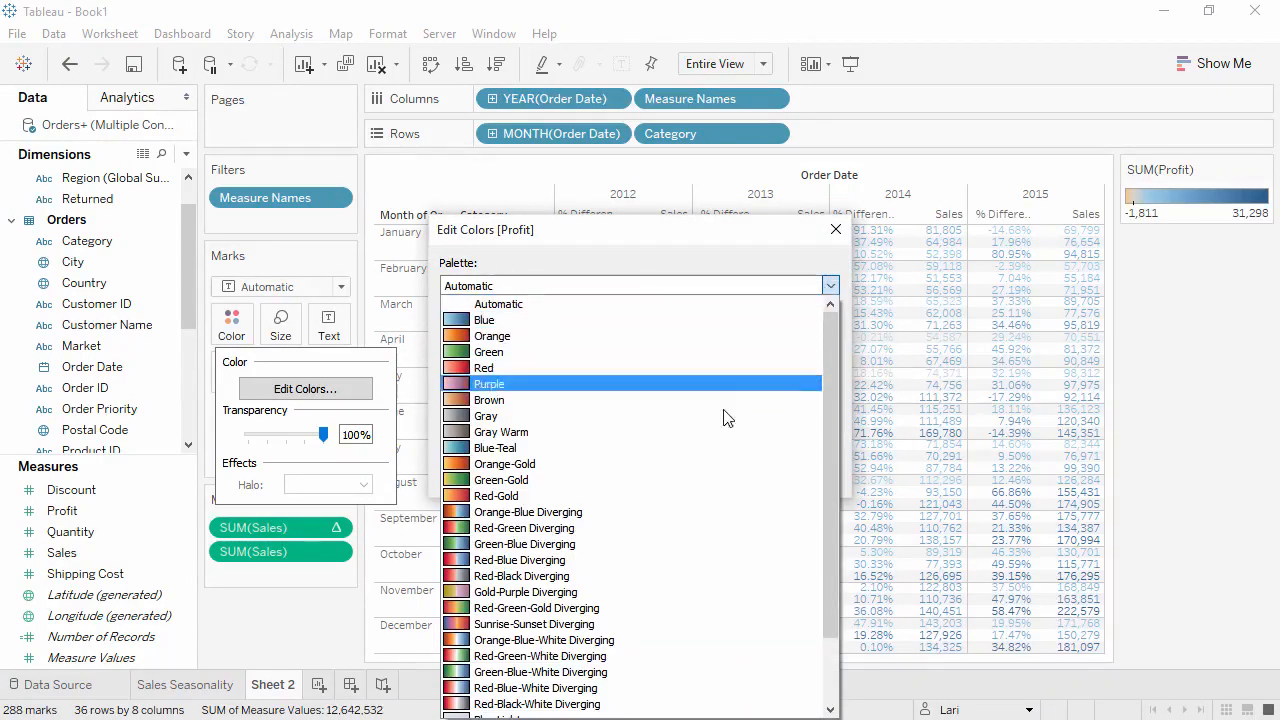
left_click(690, 481)
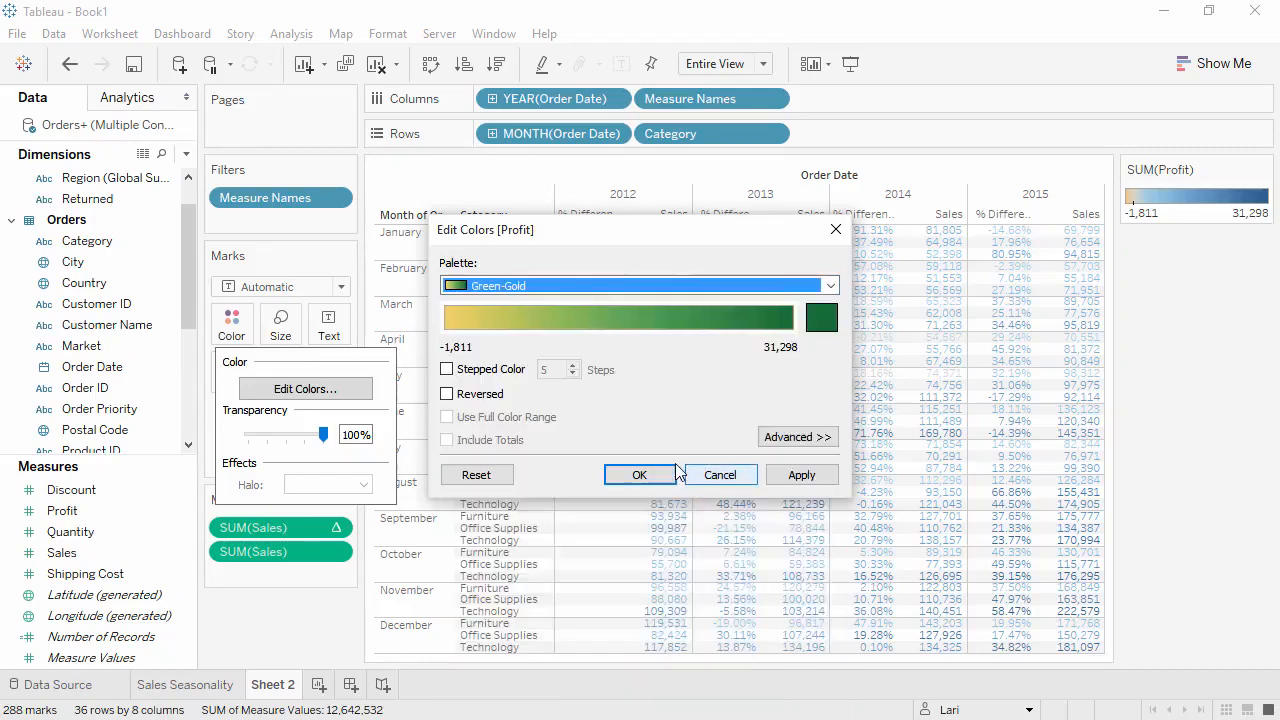
left_click(500, 372)
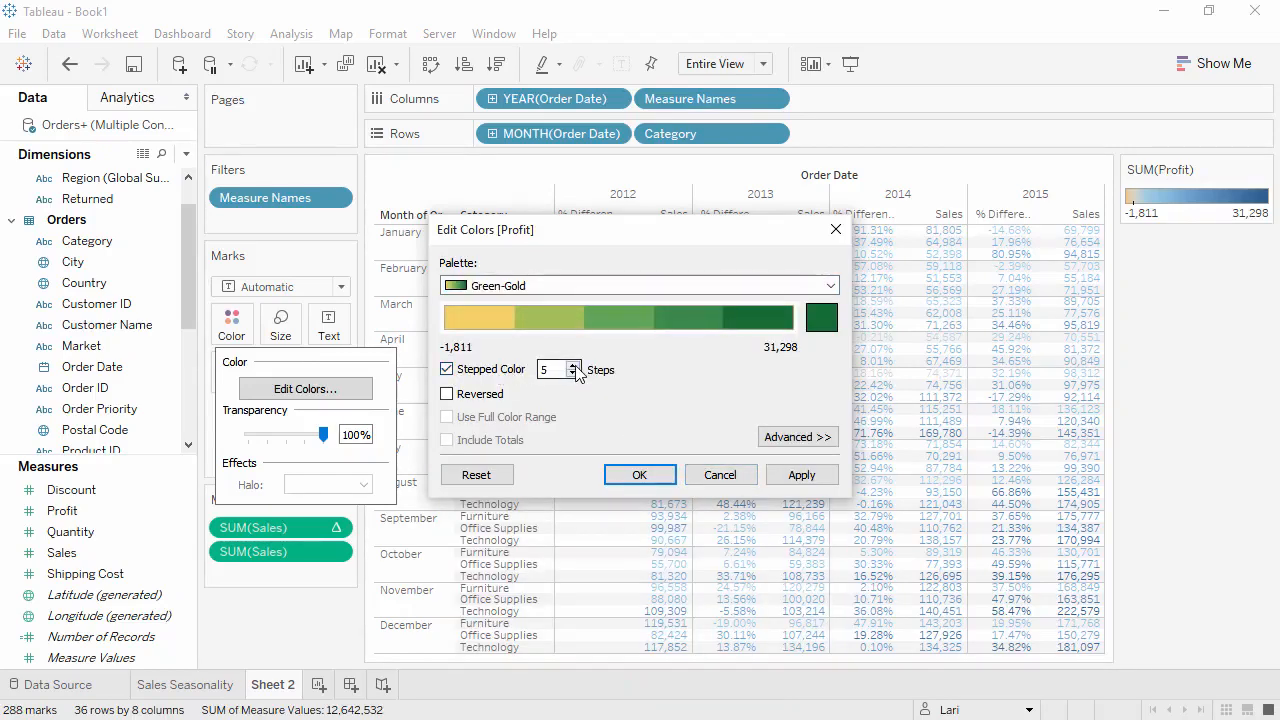
left_click(574, 365)
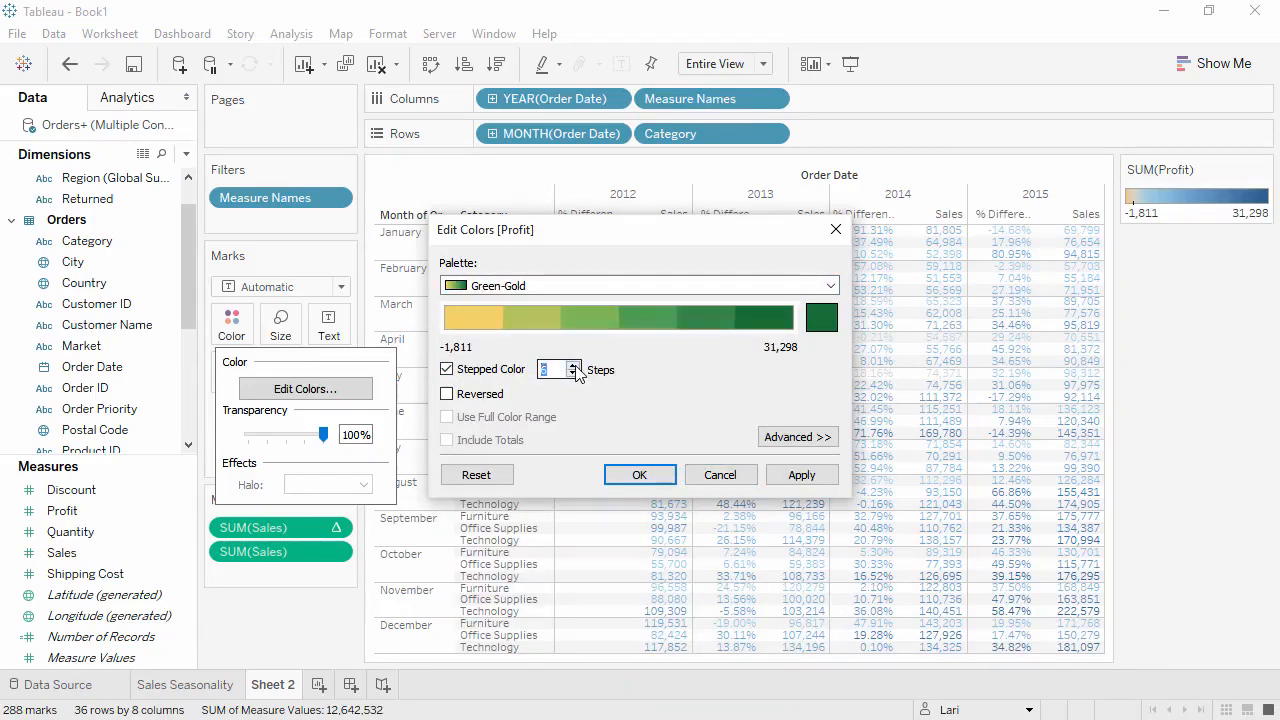
left_click(632, 477)
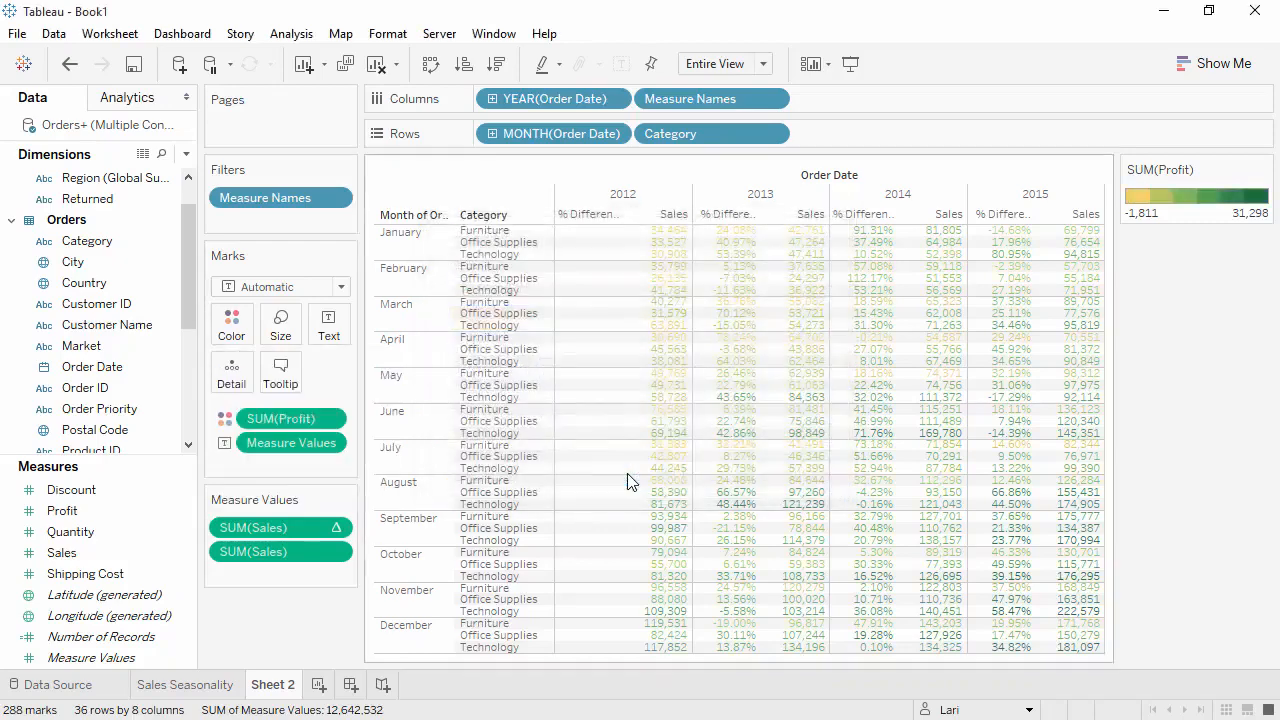
Step: Change the crosstab's mark type to Square and show the mark labels
left_click(327, 290)
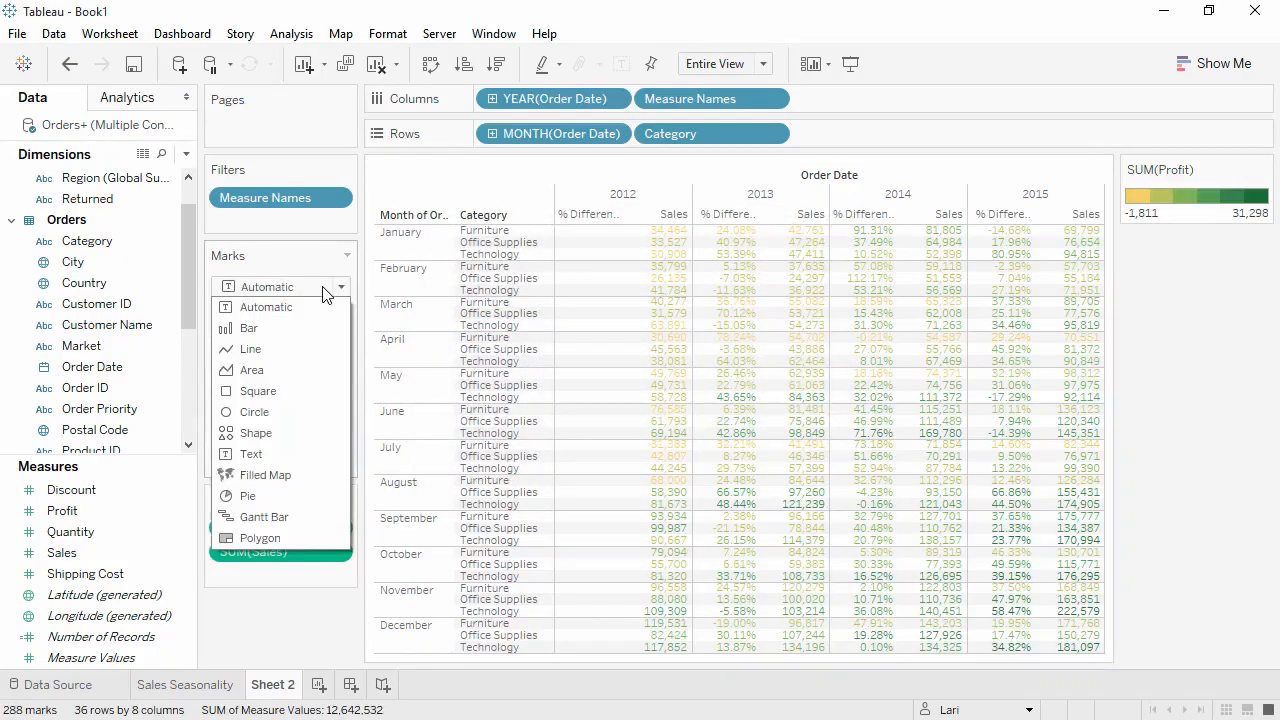
left_click(302, 390)
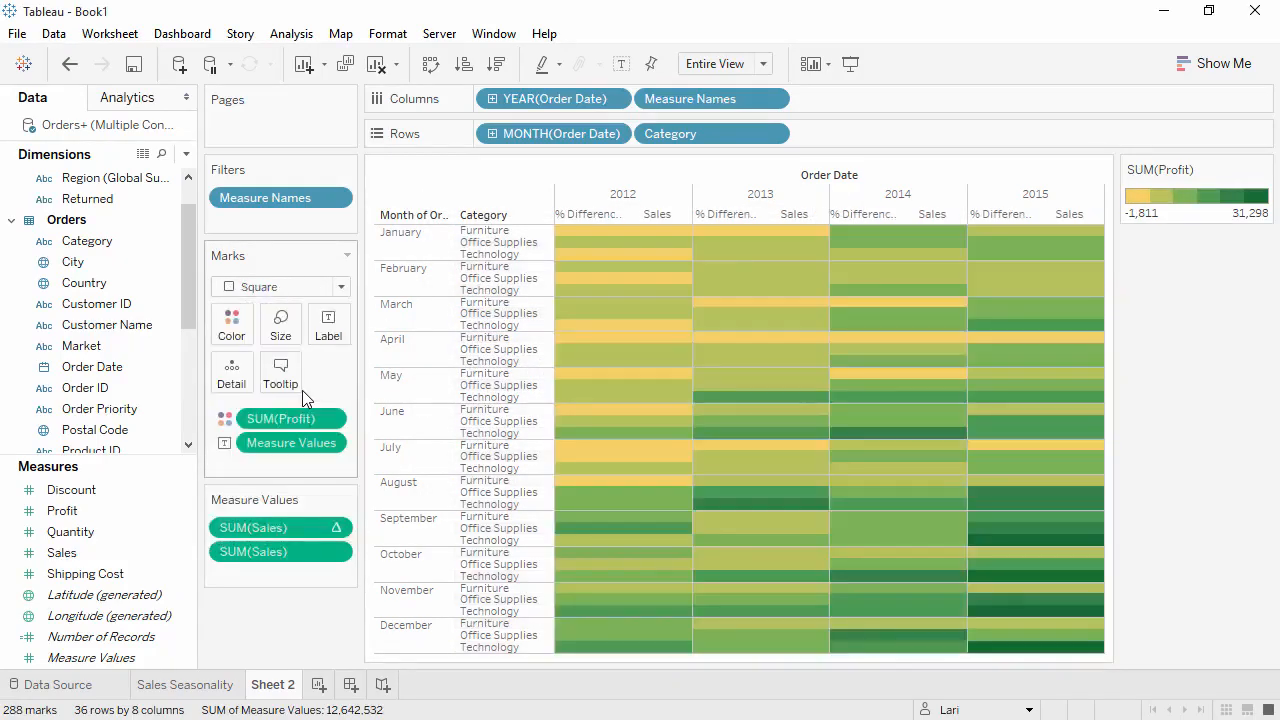
left_click(620, 64)
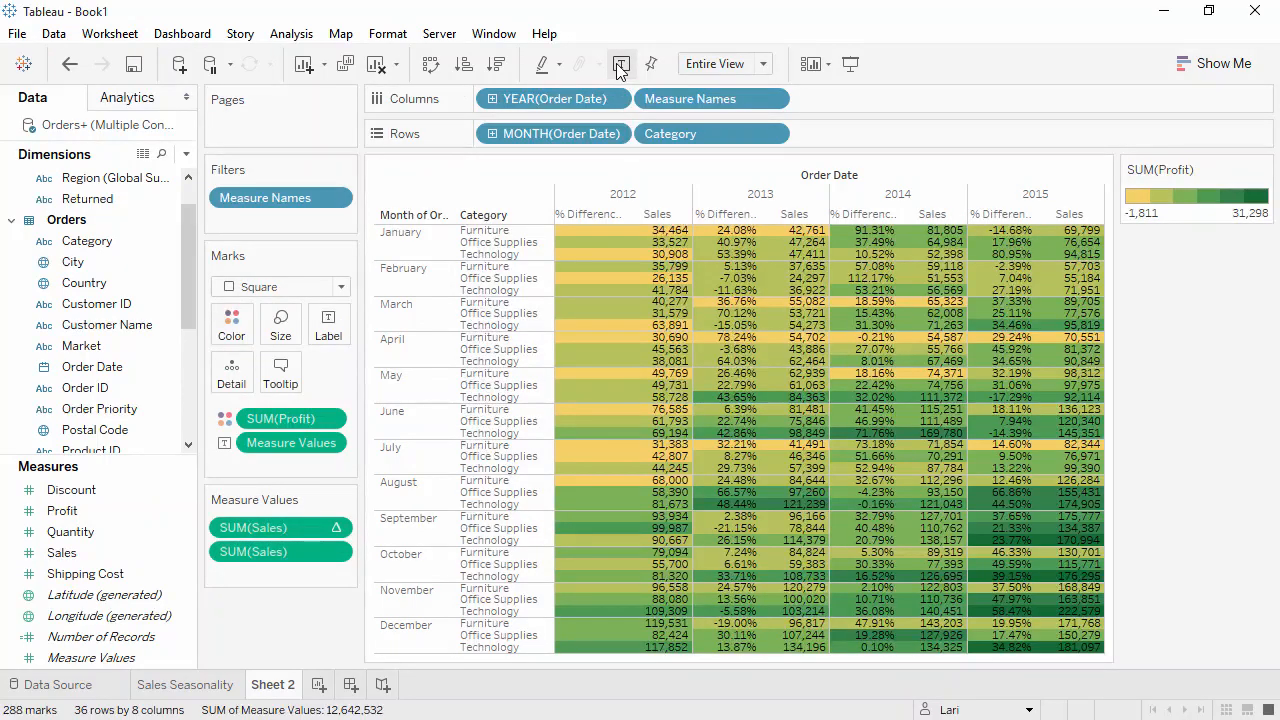
Step: Show a highlighter for Category and try it by highlighting Office Supplies and clearing the highlight again
right_click(670, 140)
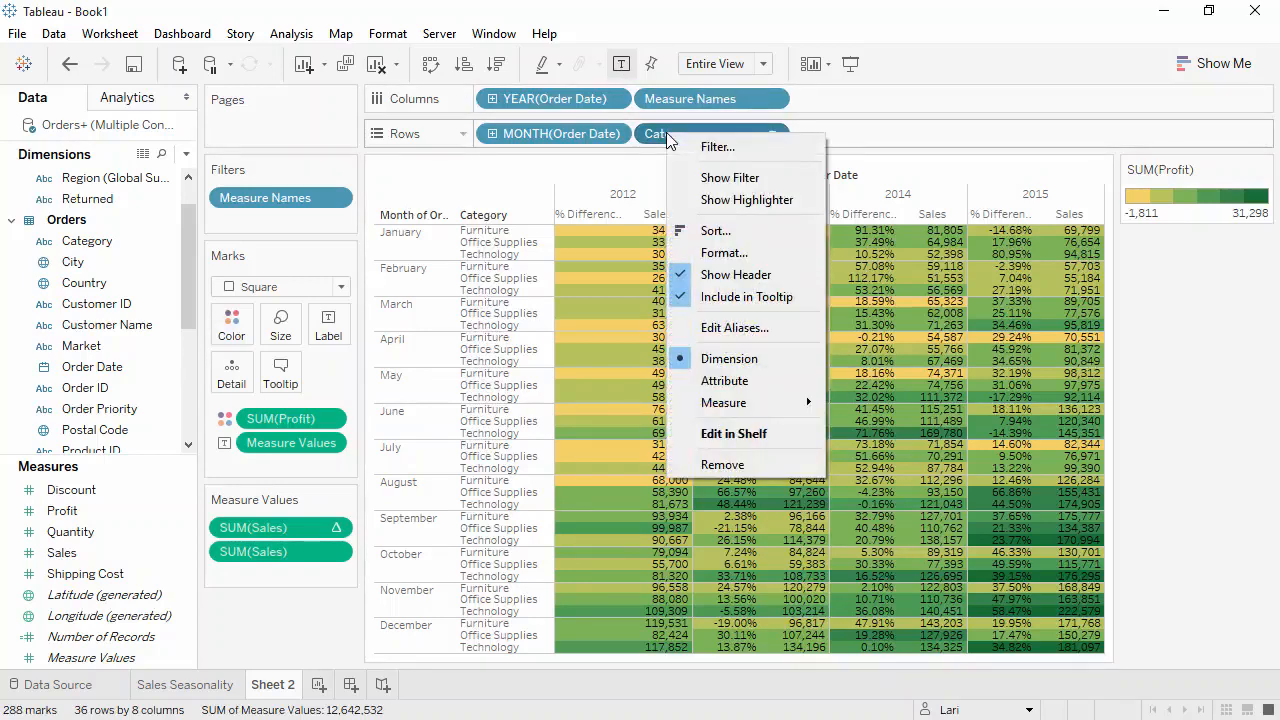
left_click(706, 202)
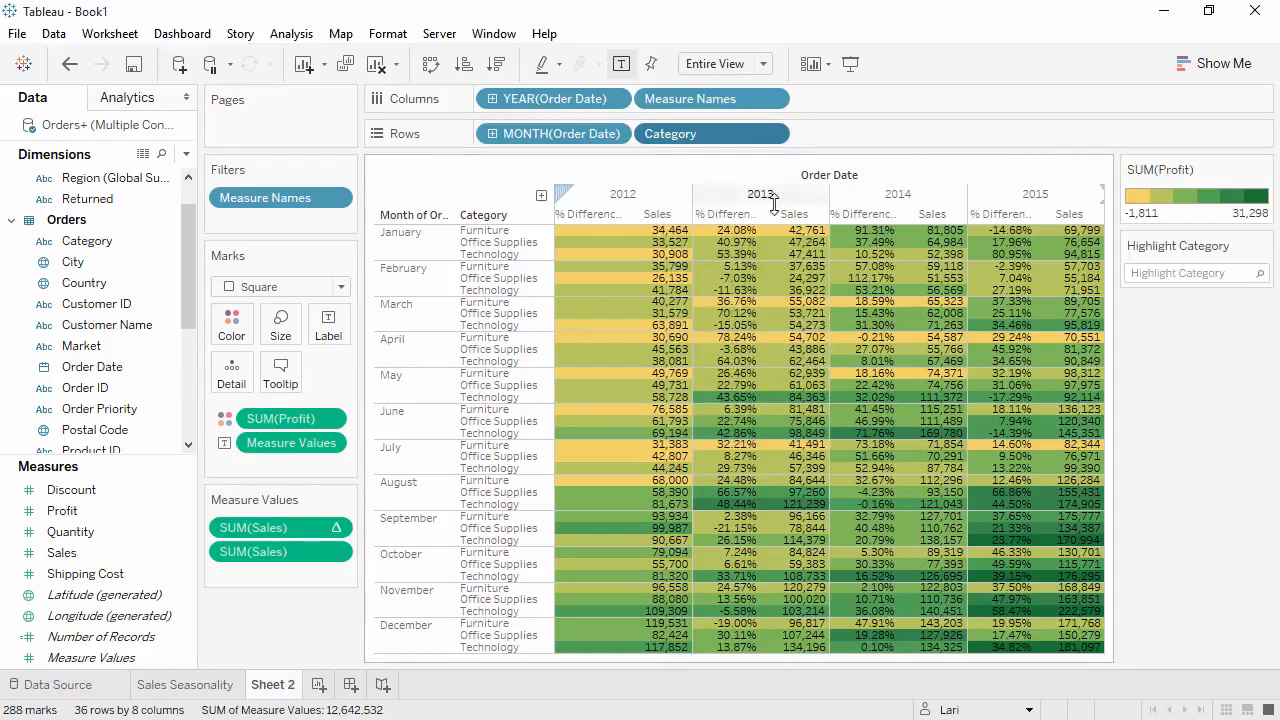
left_click(1178, 270)
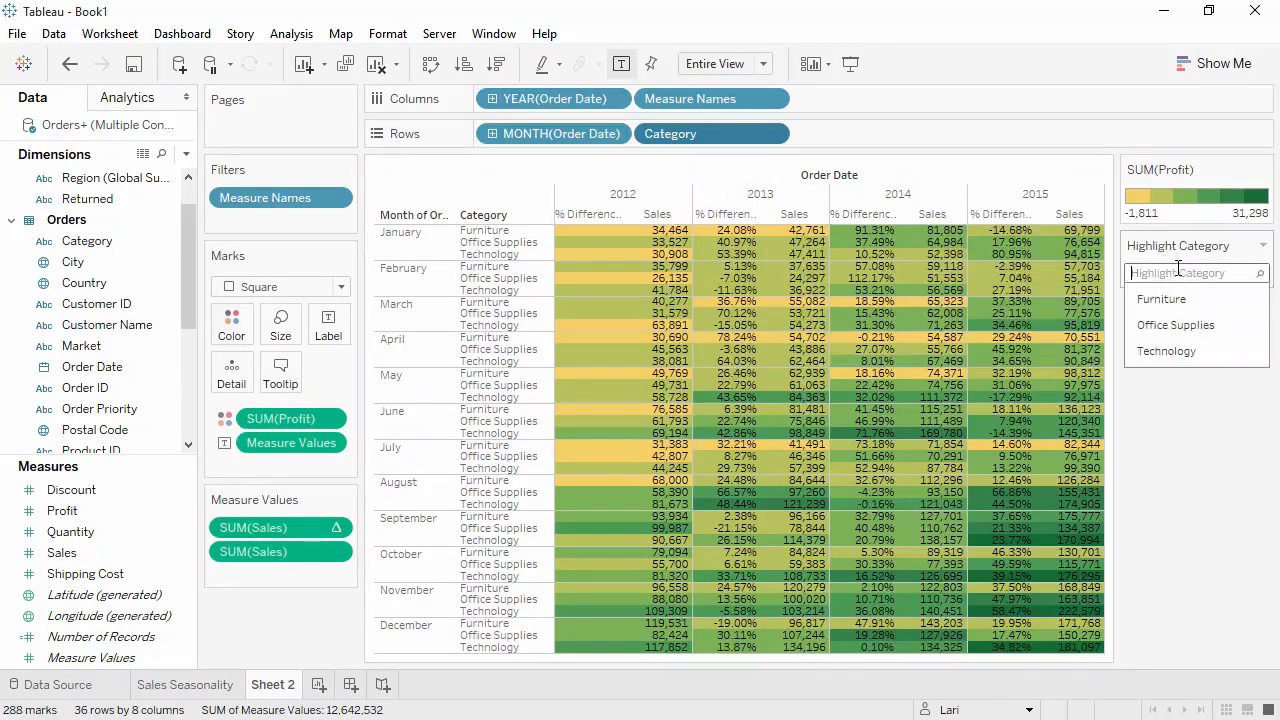
left_click(1175, 324)
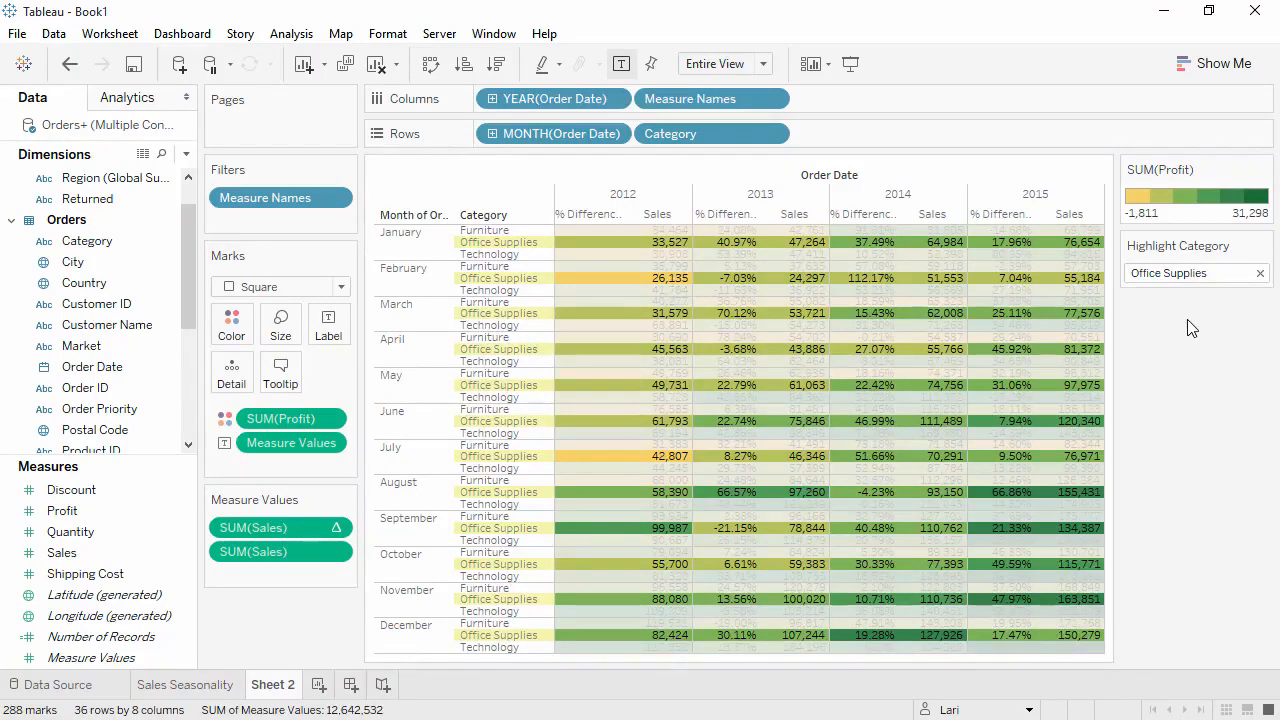
left_click(1214, 273)
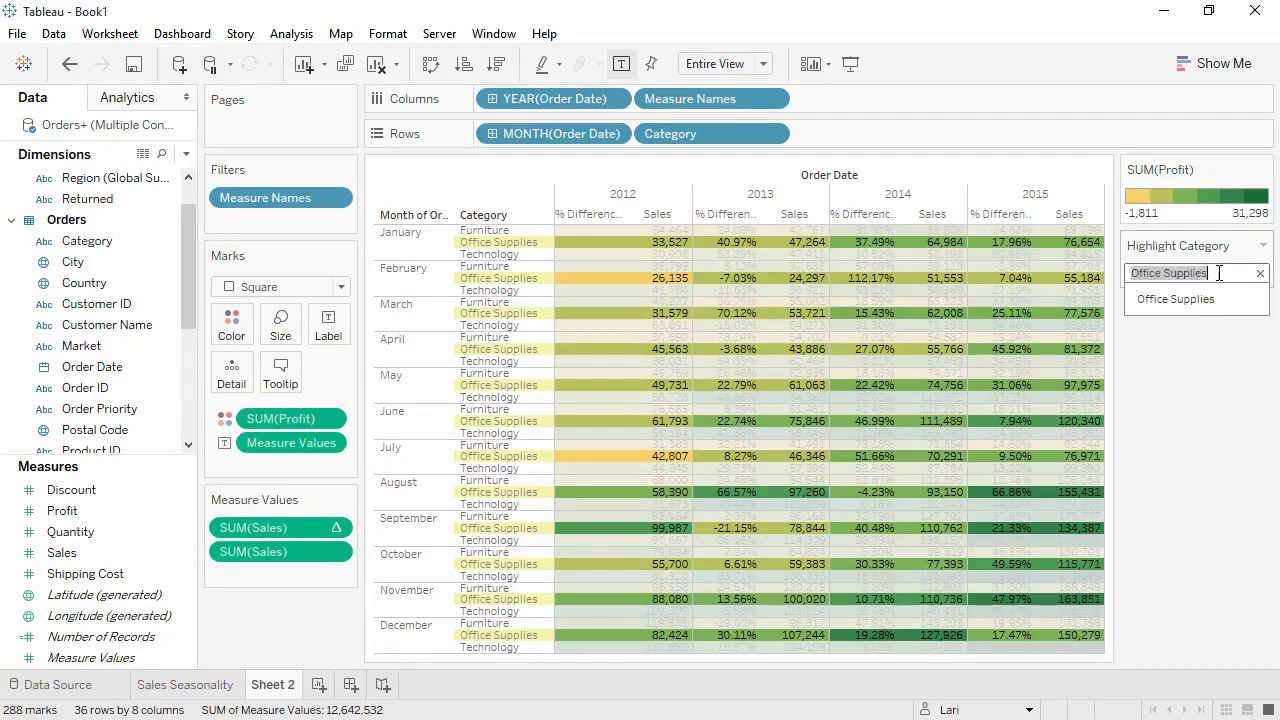
left_click(1260, 273)
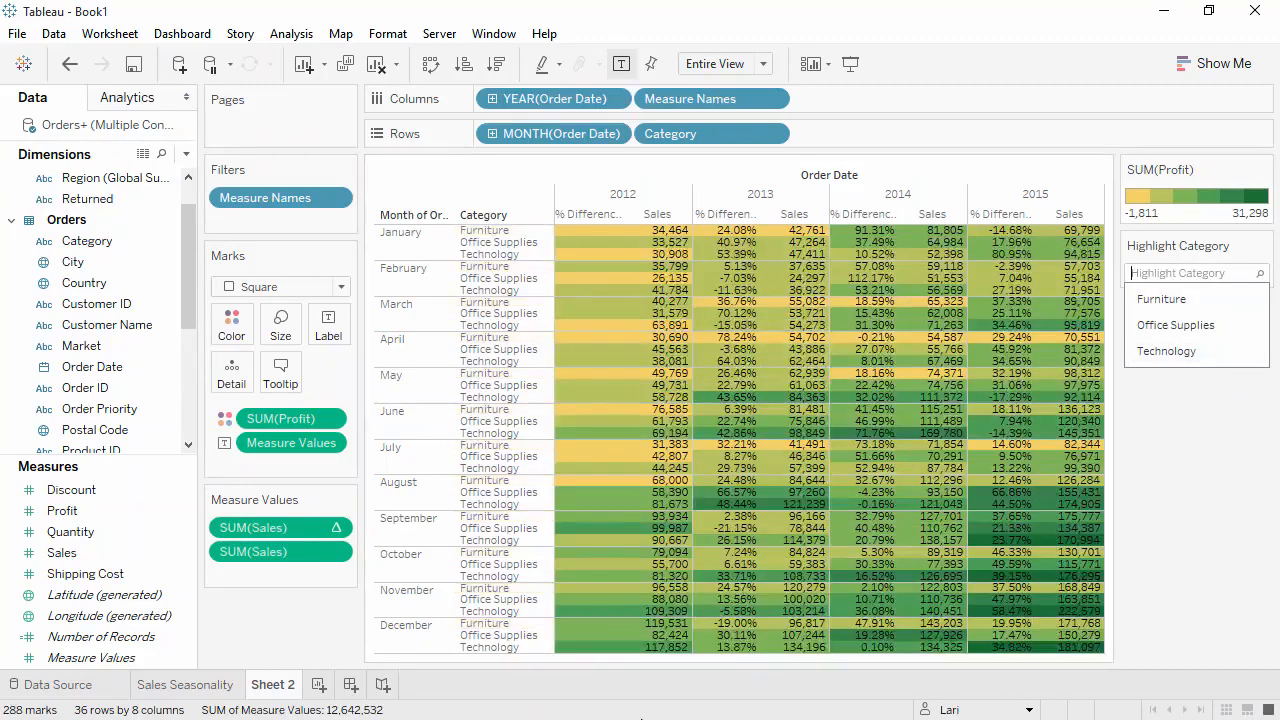
Step: Rename the Sheet 2 worksheet as Crosstab
double_click(279, 685)
type("Crosstab")
key("Return")
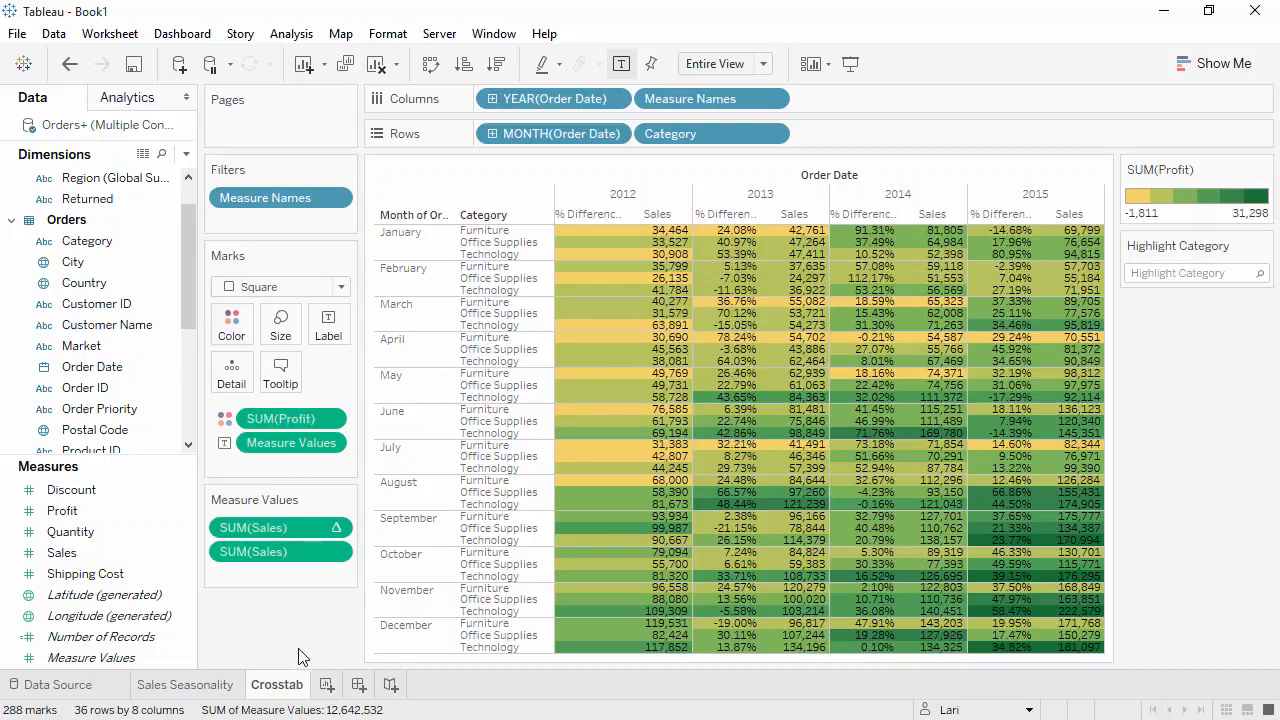
Step: Create a new worksheet and plot Sales by Country as a treemap using Show Me
left_click(327, 686)
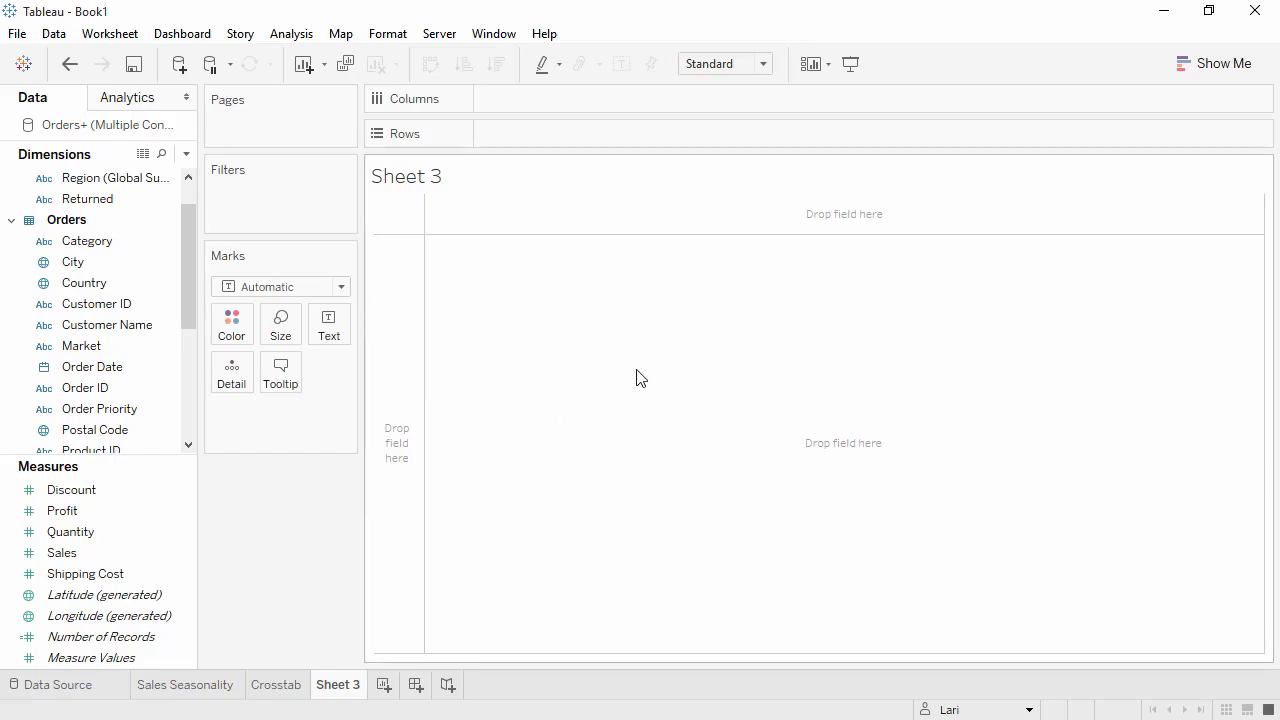
left_click(1211, 66)
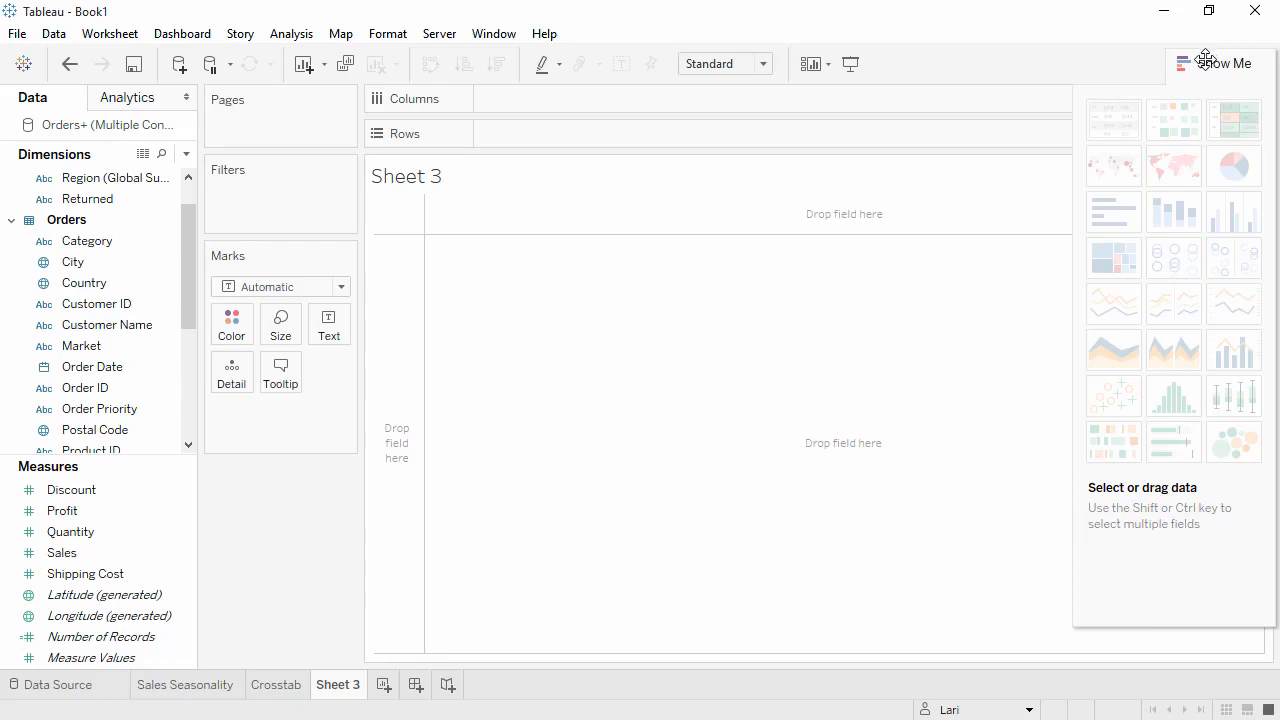
left_click(76, 558)
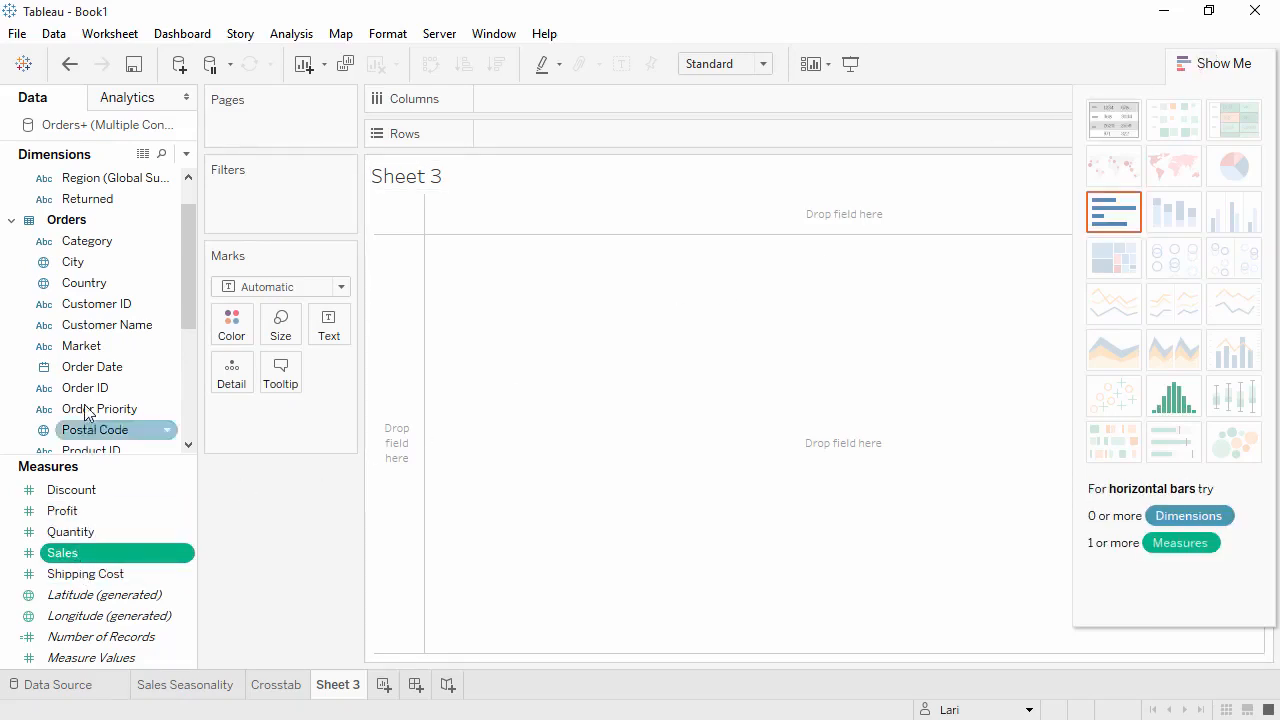
left_click(94, 285, "ctrl")
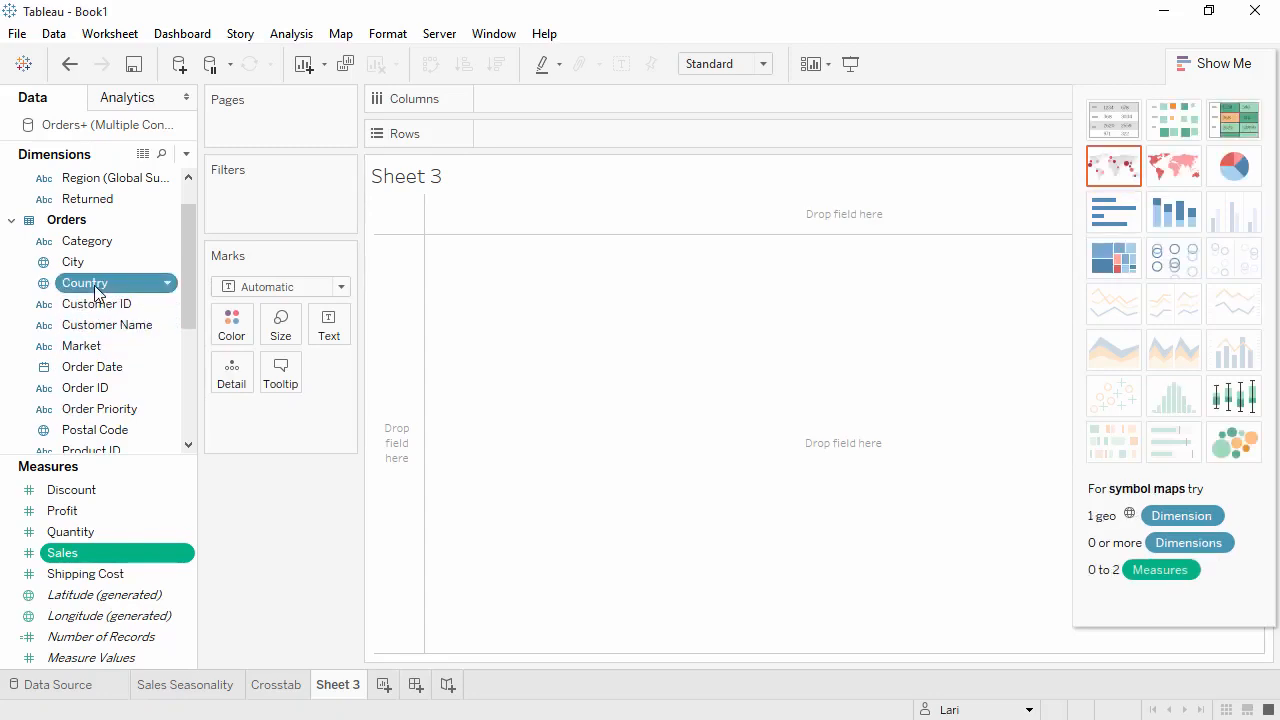
left_click(1117, 259)
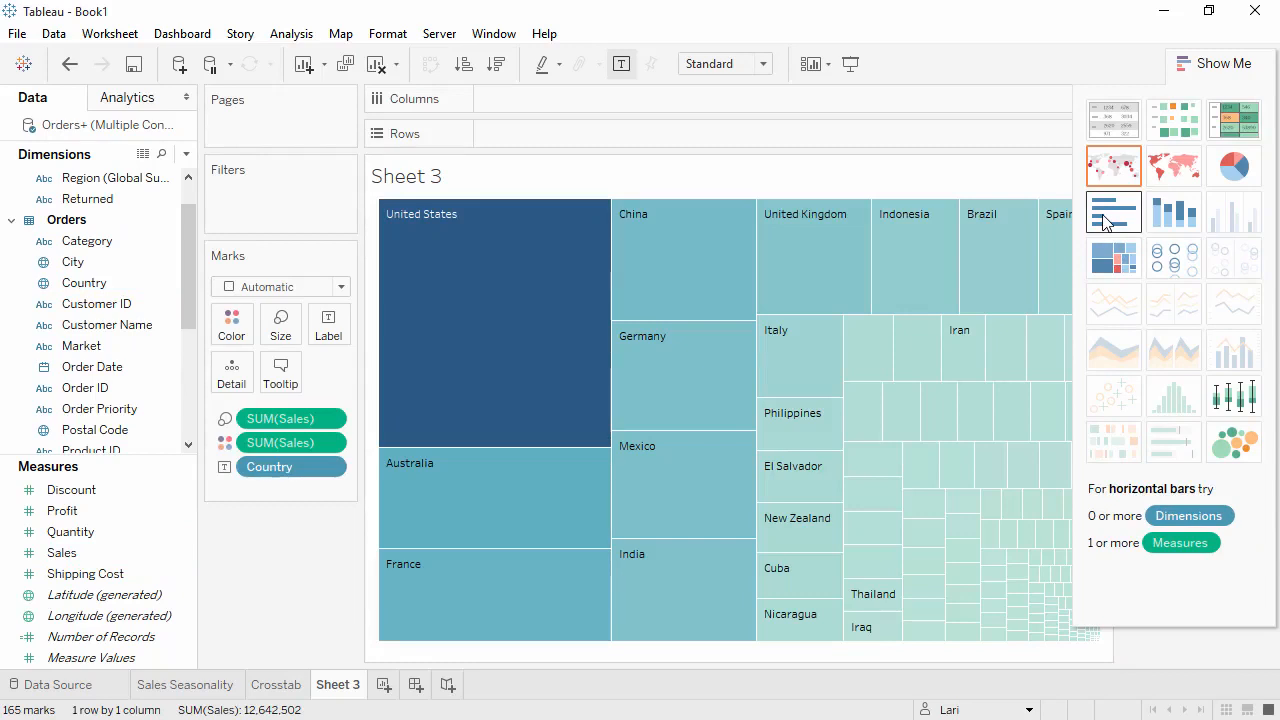
Step: Change the Sales by Country view to a symbol map and close Show Me
left_click(1104, 222)
left_click(1106, 176)
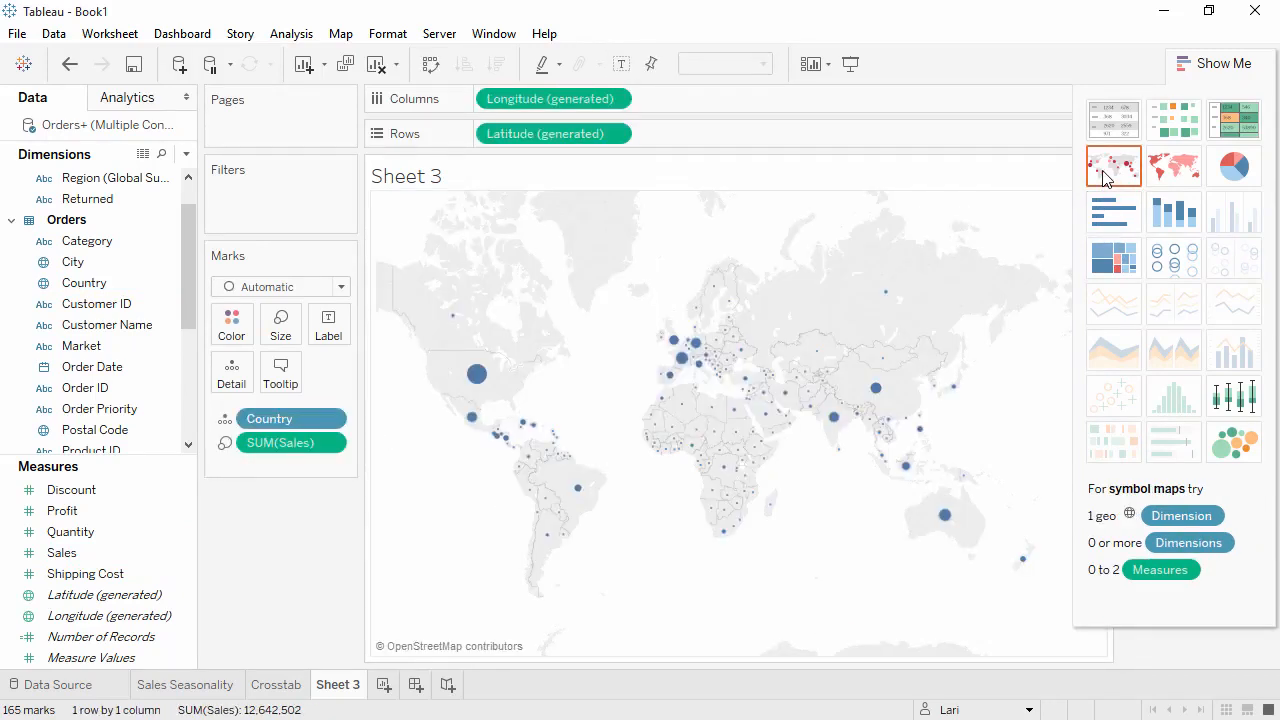
left_click(1201, 63)
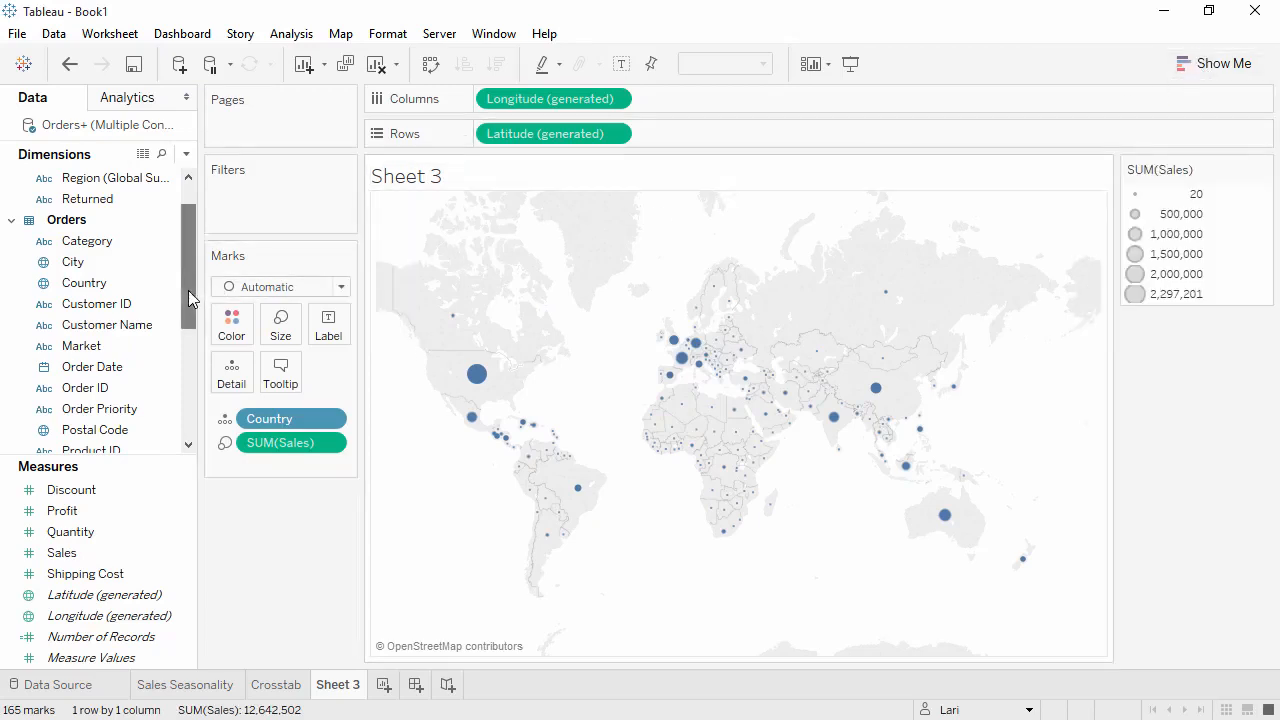
Step: Add State to the map as a detail level and enlarge the marks slightly
left_click_drag(188, 290, 570, 372)
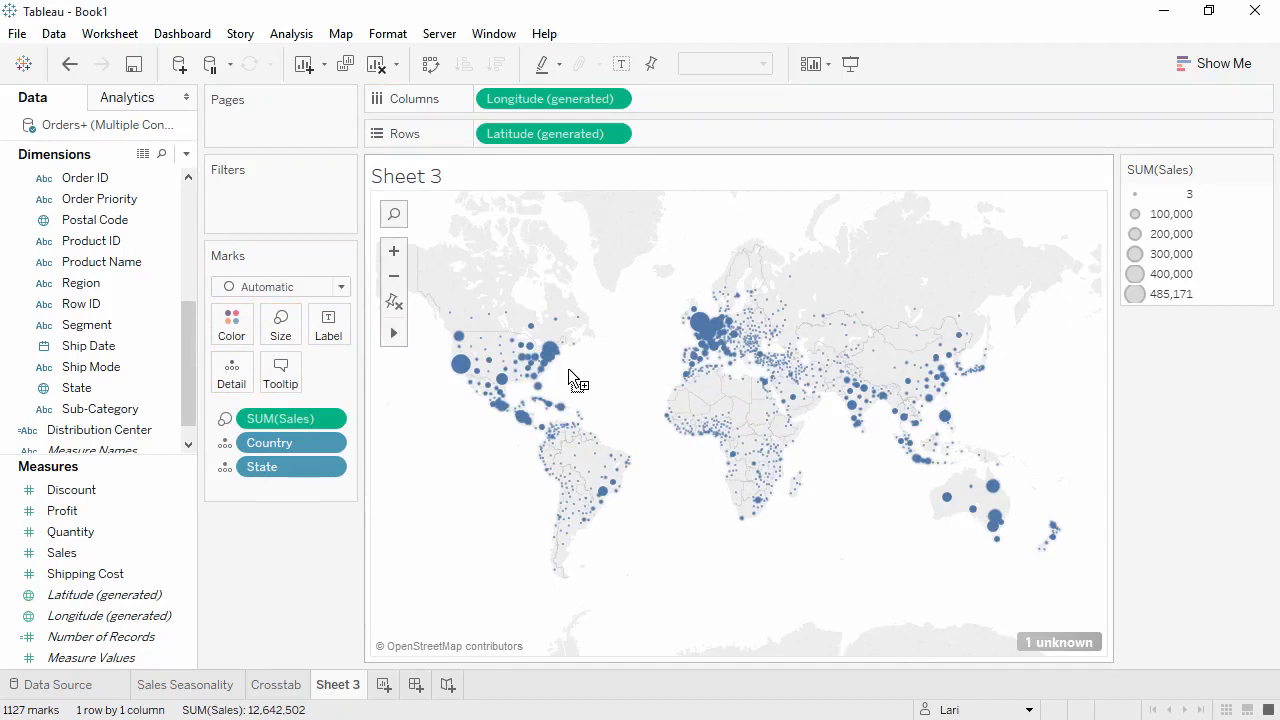
left_click(284, 330)
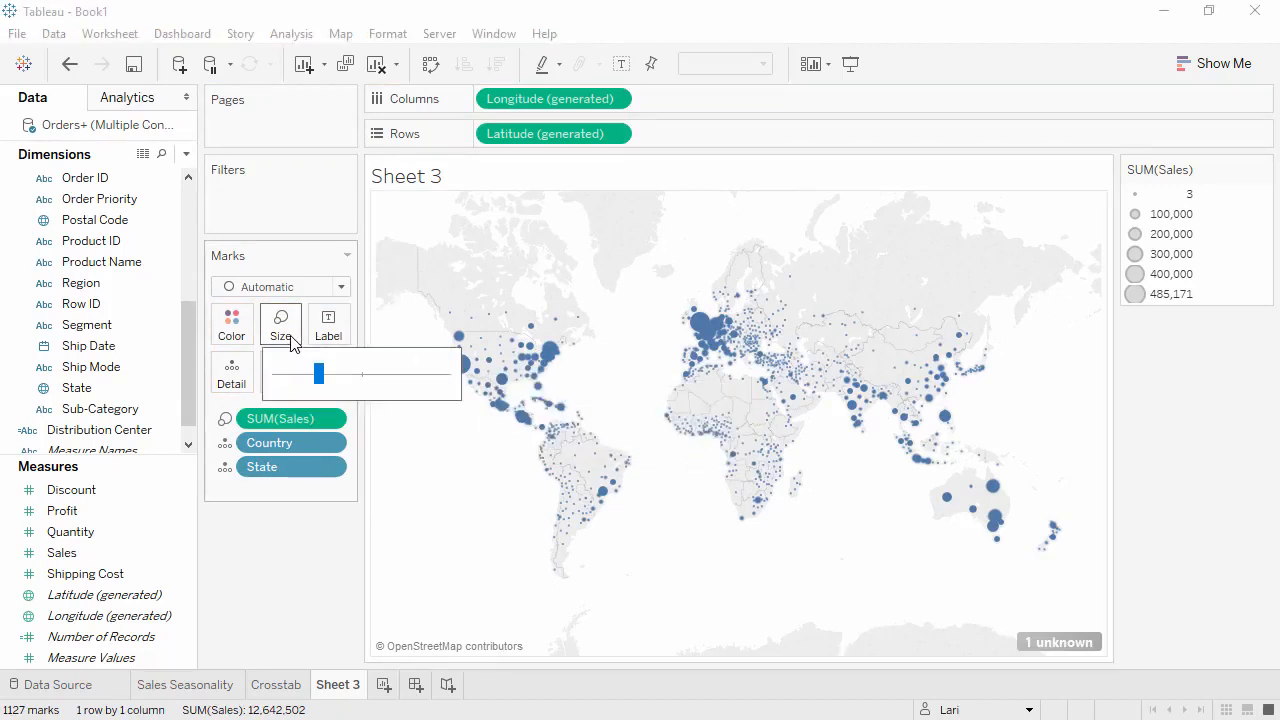
left_click(343, 380)
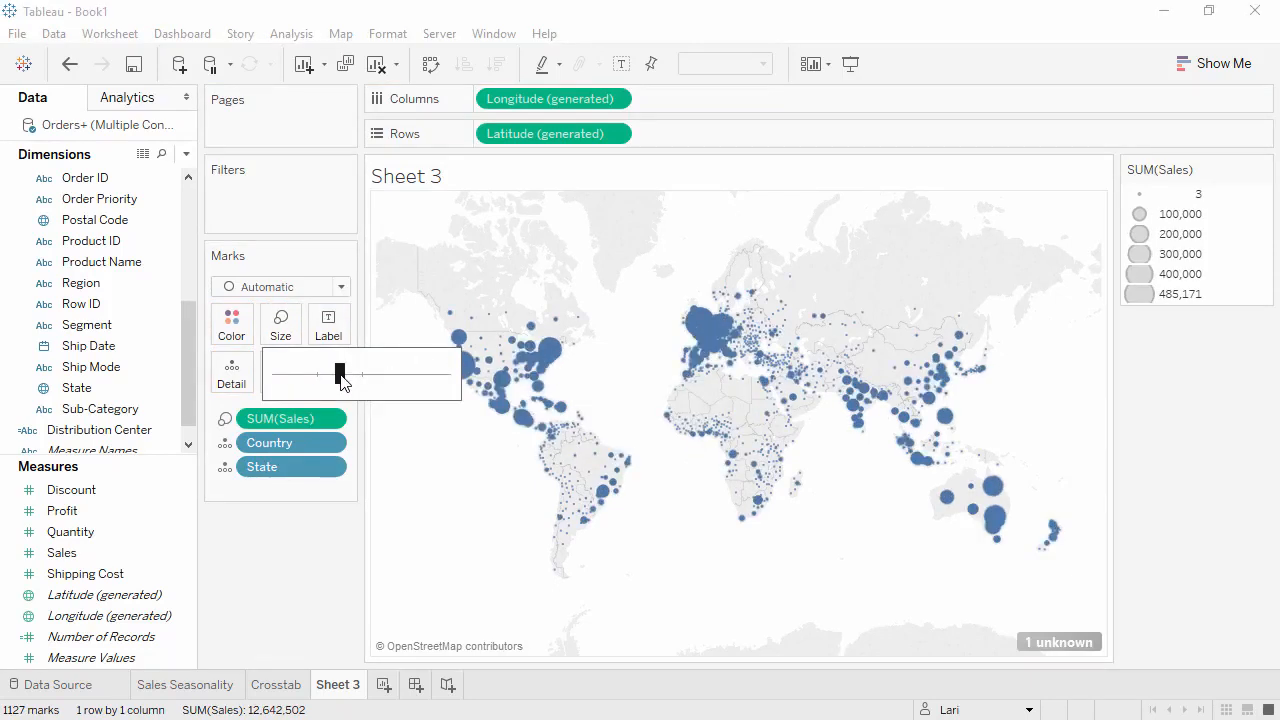
Step: Set the map marks' transparency to 80% and give them a gray border
left_click(225, 330)
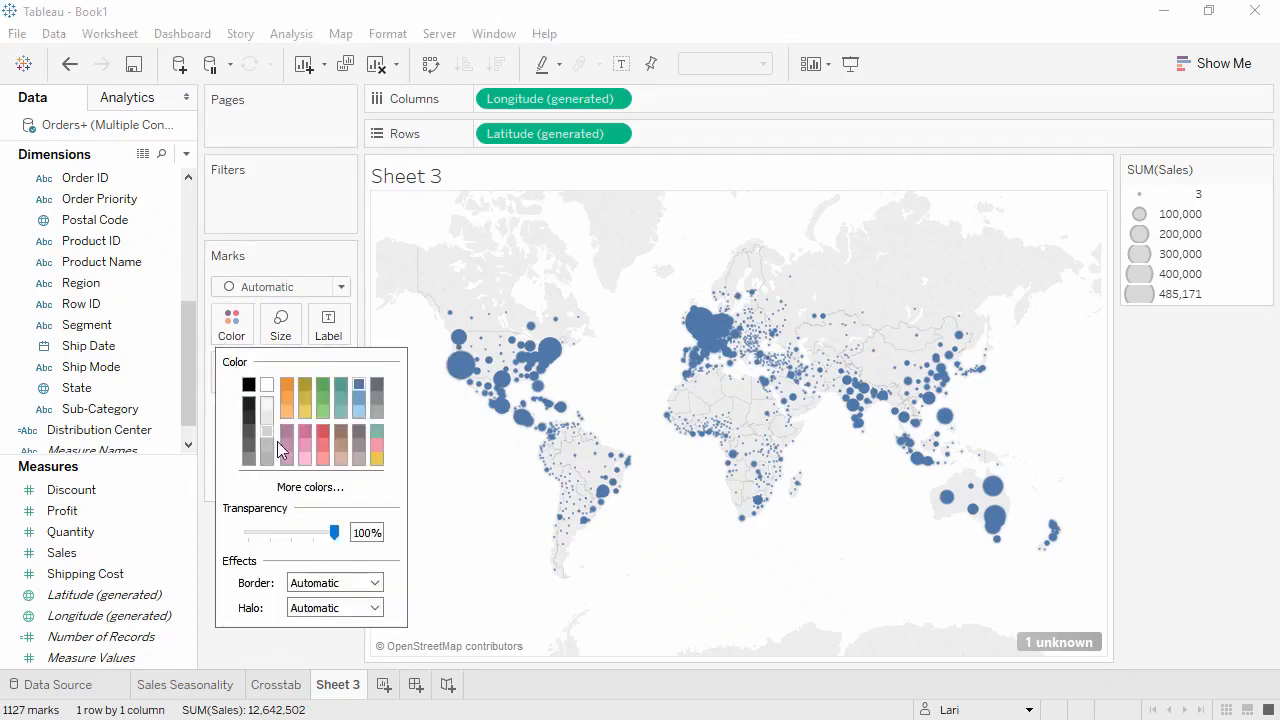
left_click(317, 533)
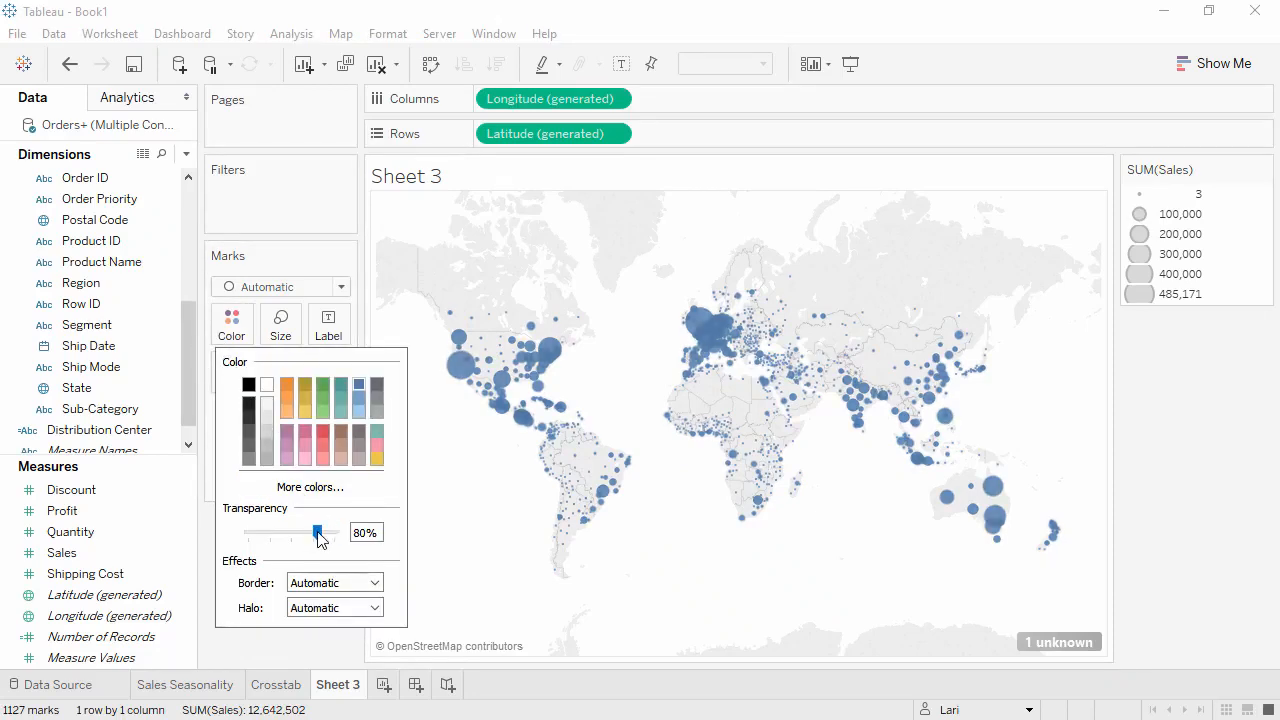
left_click(374, 583)
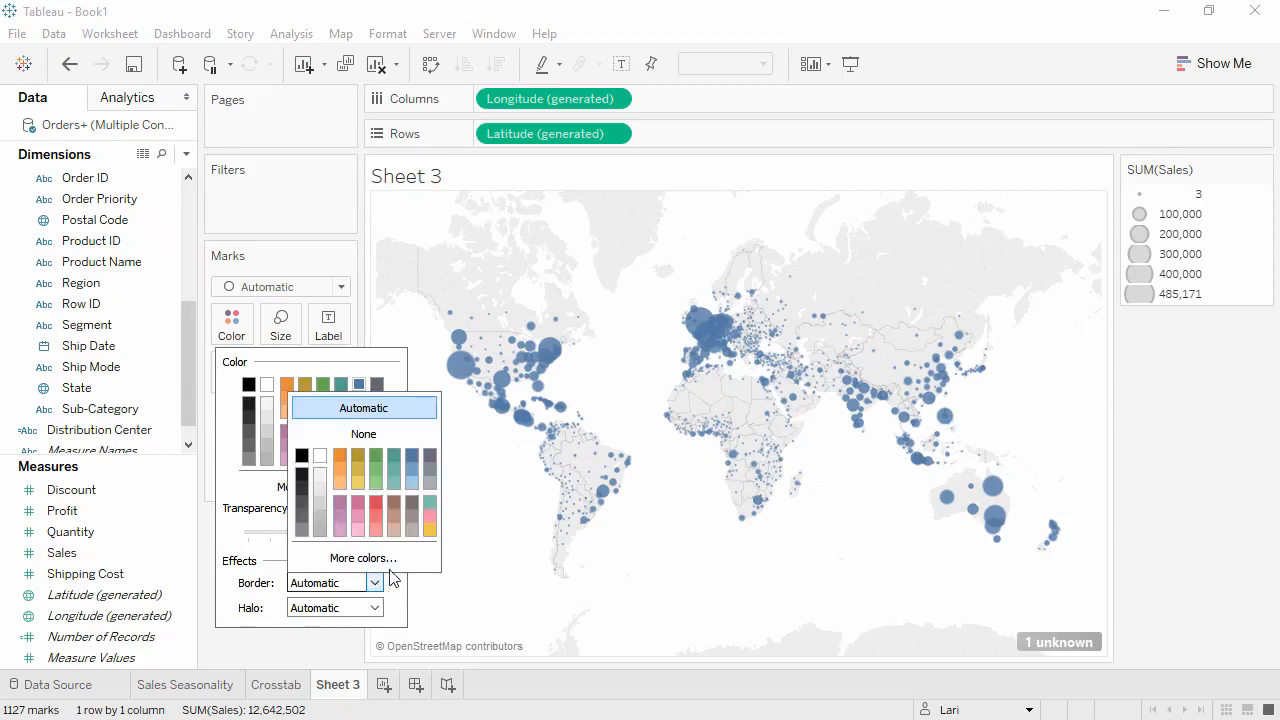
left_click(430, 483)
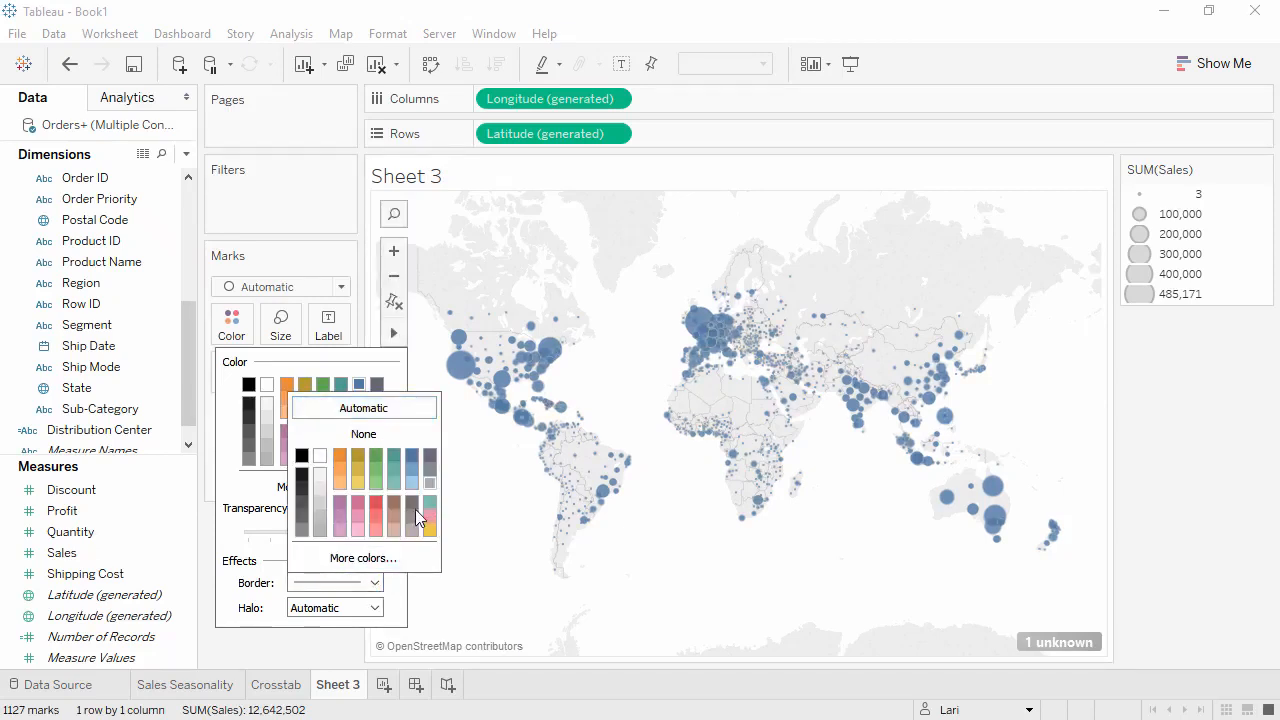
left_click(345, 645)
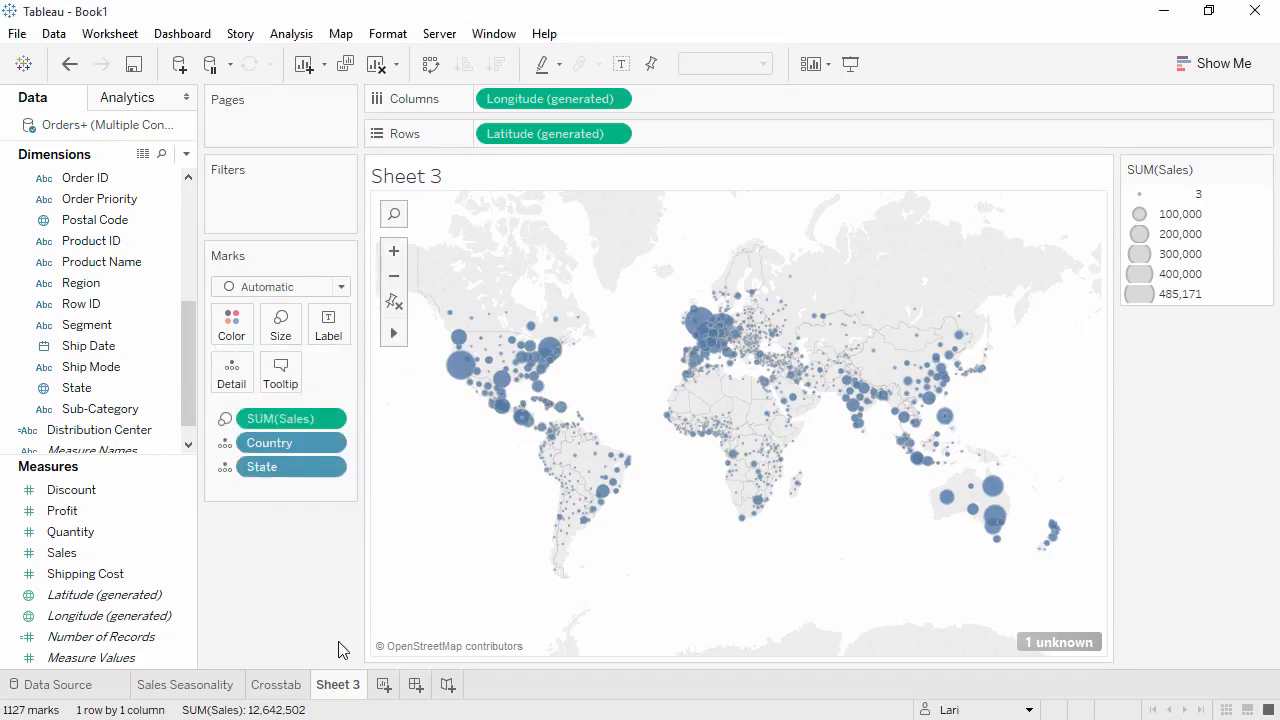
Step: Hide the Sales size legend and color the map marks by Profit
left_click(1263, 169)
left_click(1192, 287)
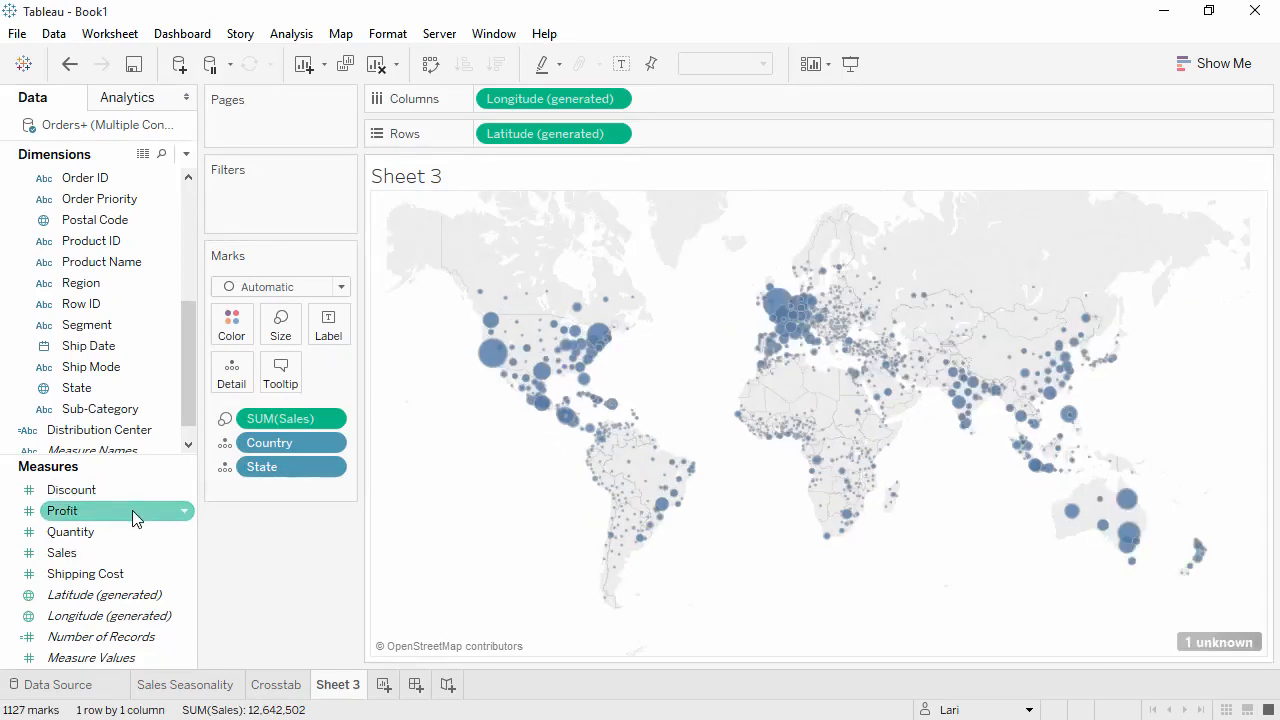
left_click_drag(132, 510, 235, 325)
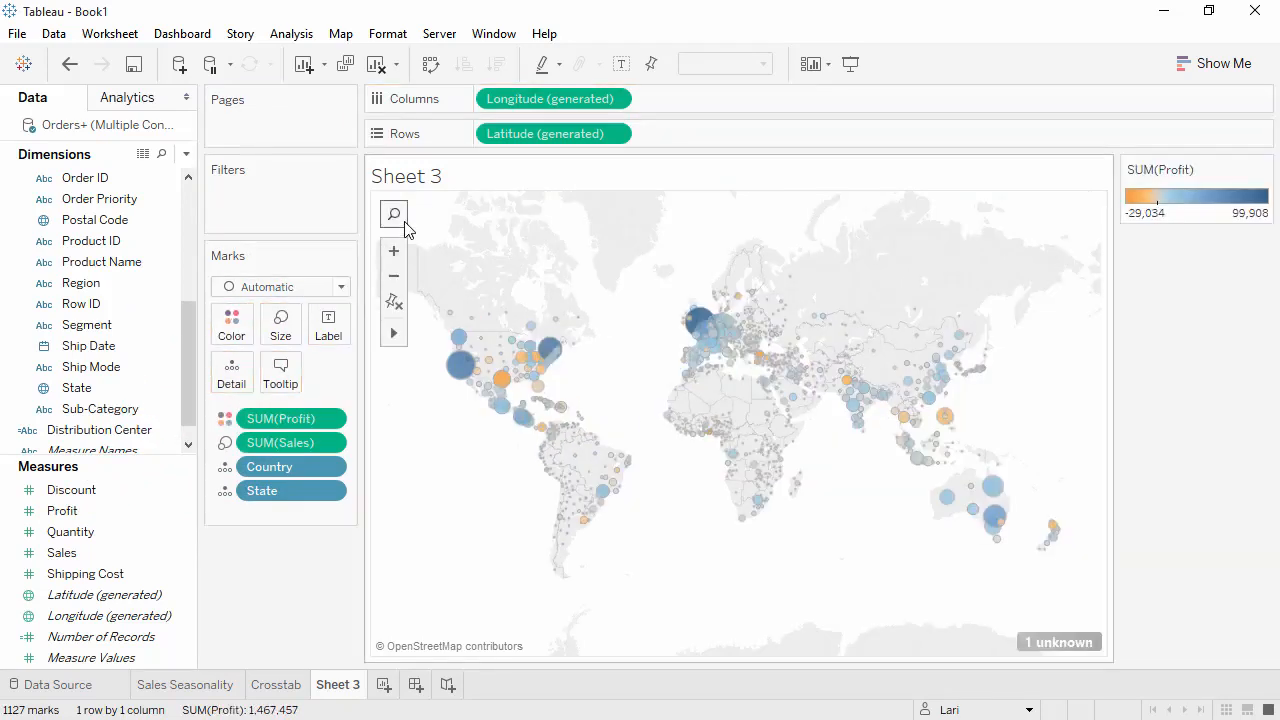
Step: Search the map for India, zoom to it, and reset the map to its full extent
left_click(405, 225)
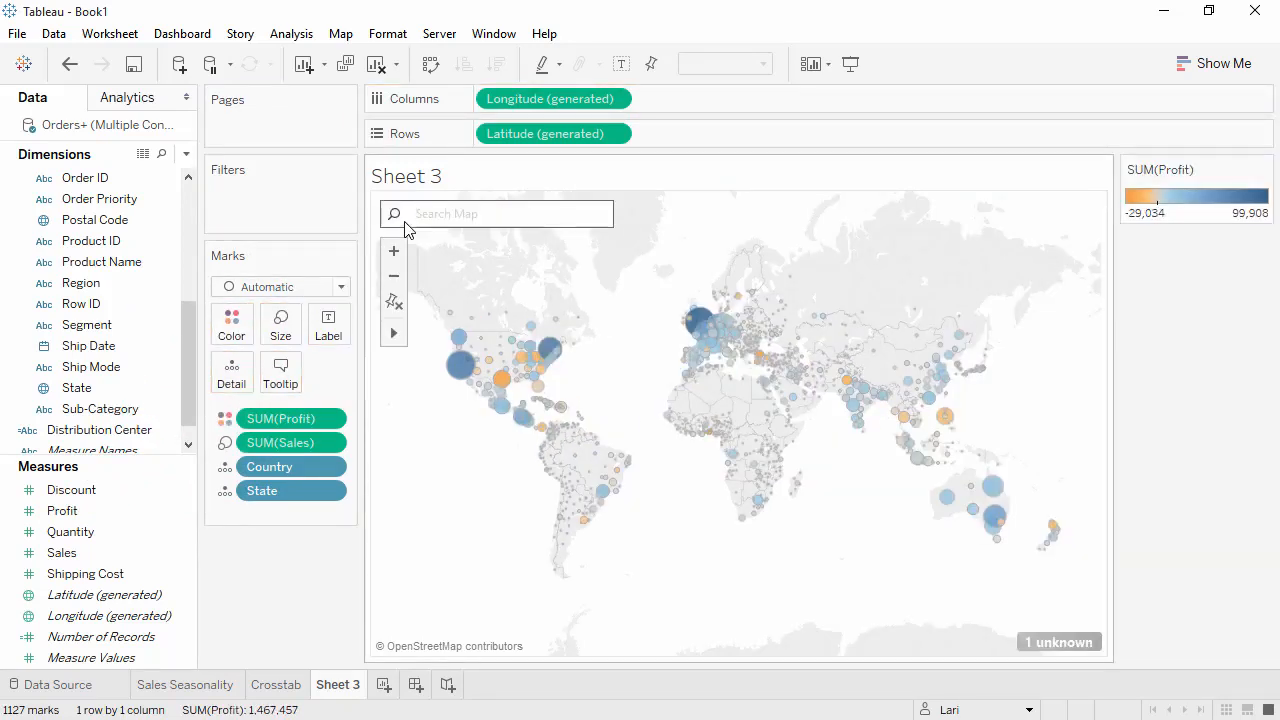
type("india")
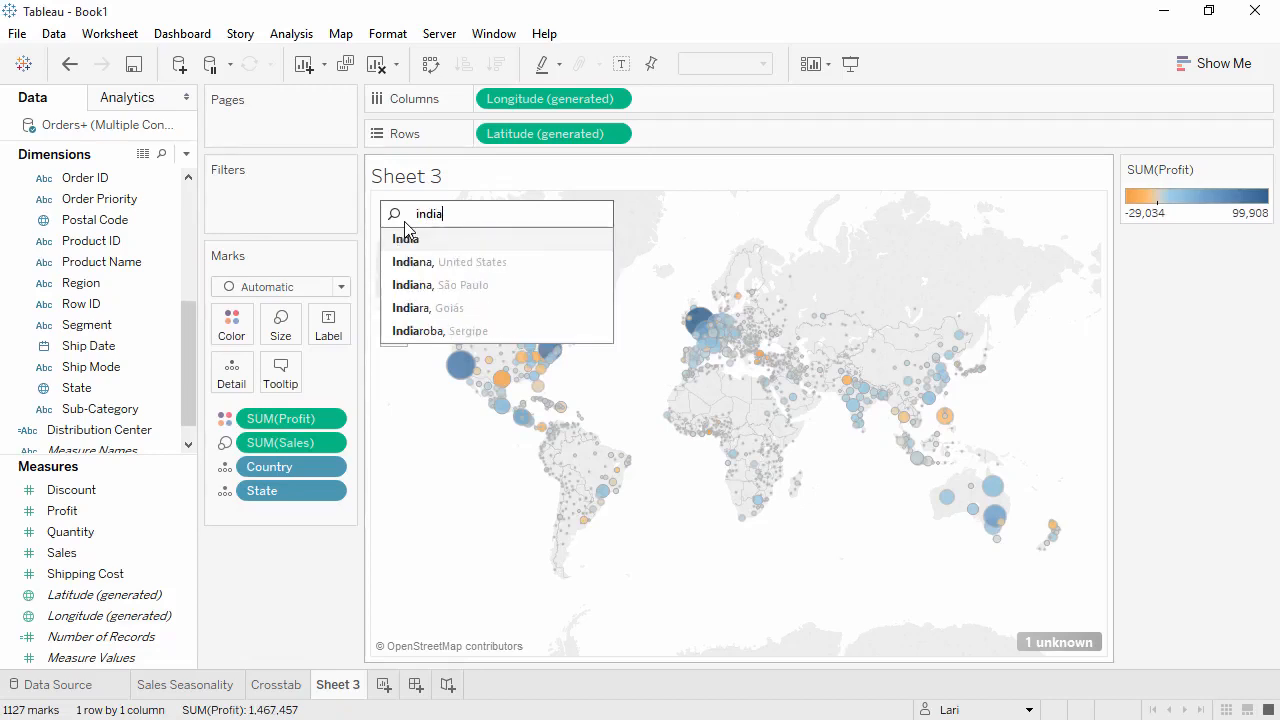
key("Return")
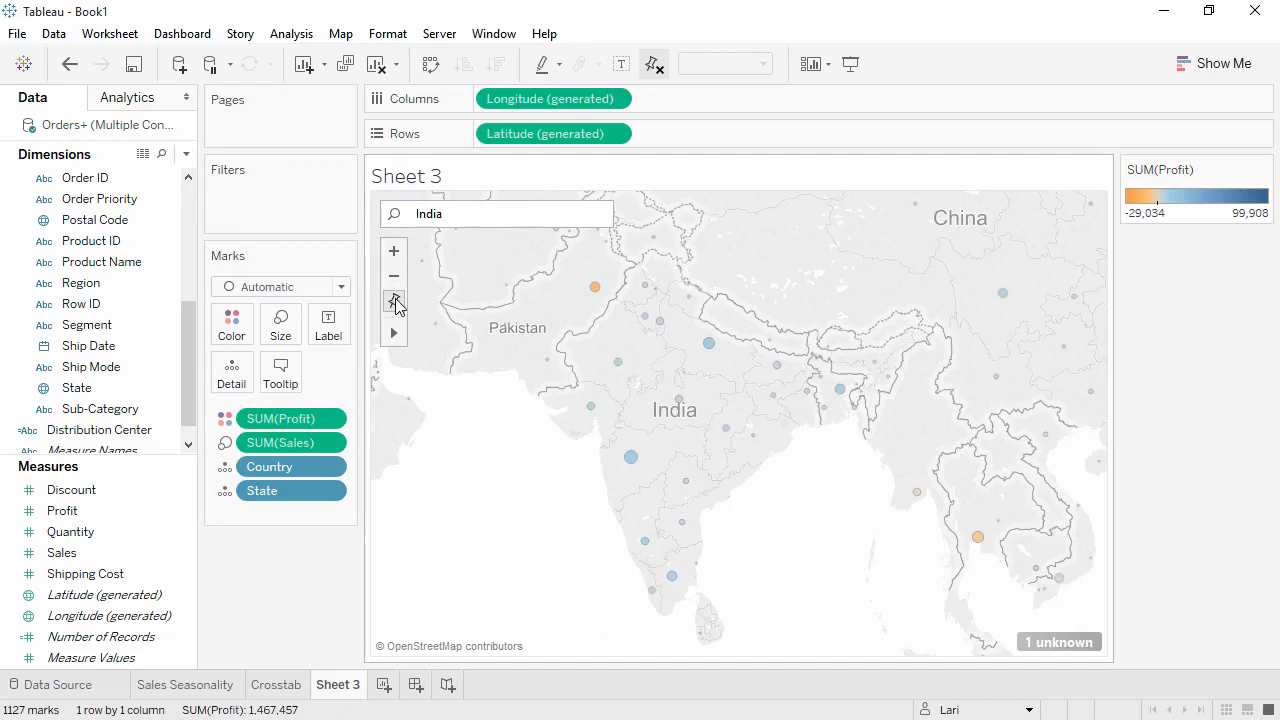
left_click(395, 303)
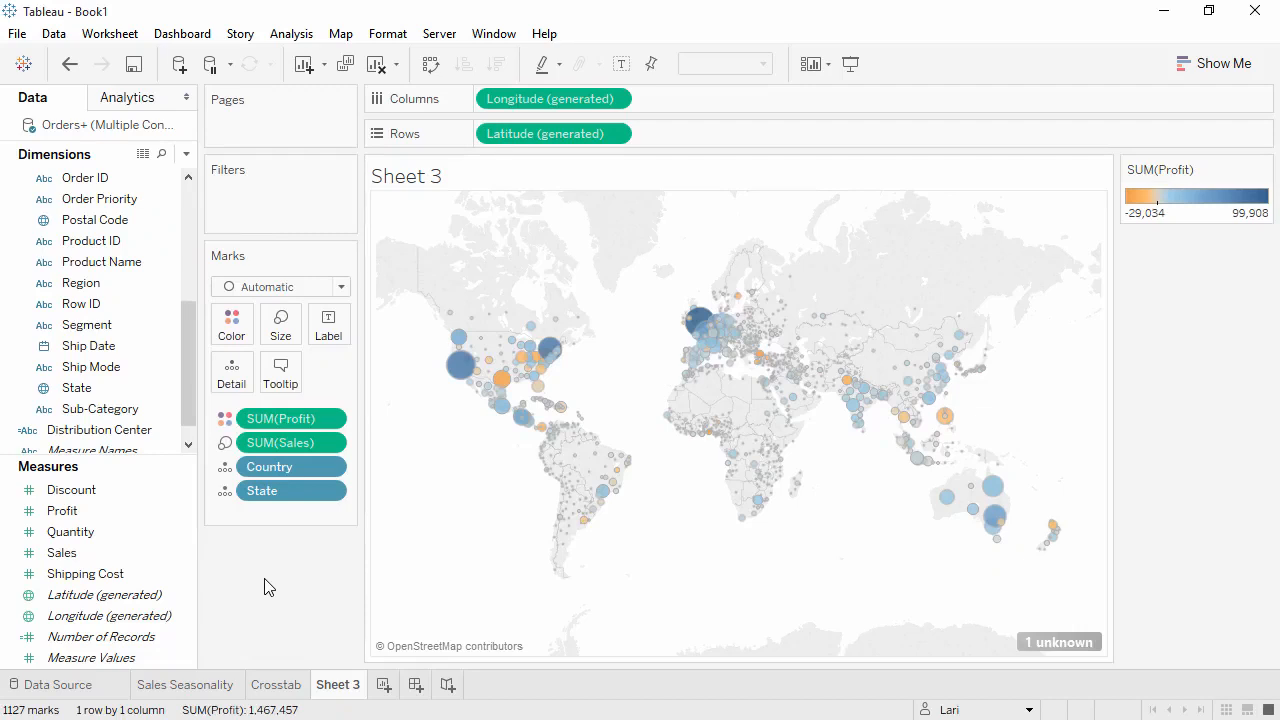
Step: Duplicate Sheet 3 and remove State, Sales and Profit from the copy's marks, keeping only Country
right_click(334, 687)
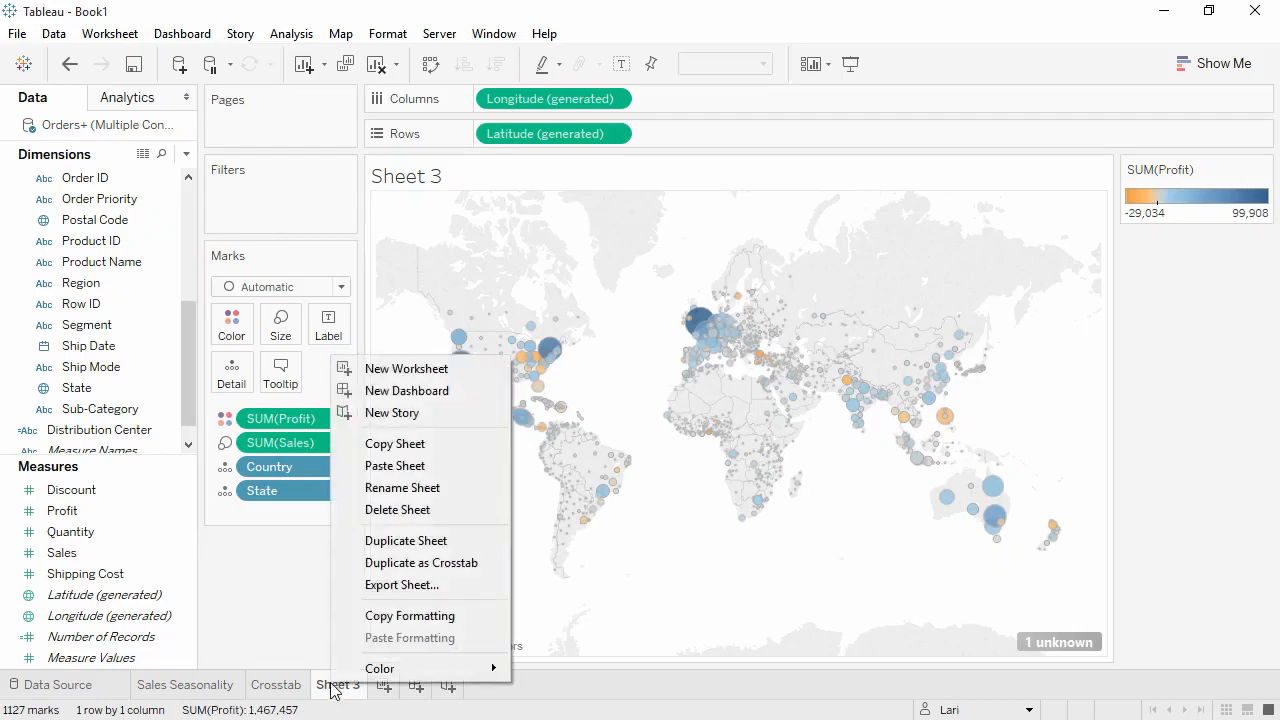
left_click(372, 549)
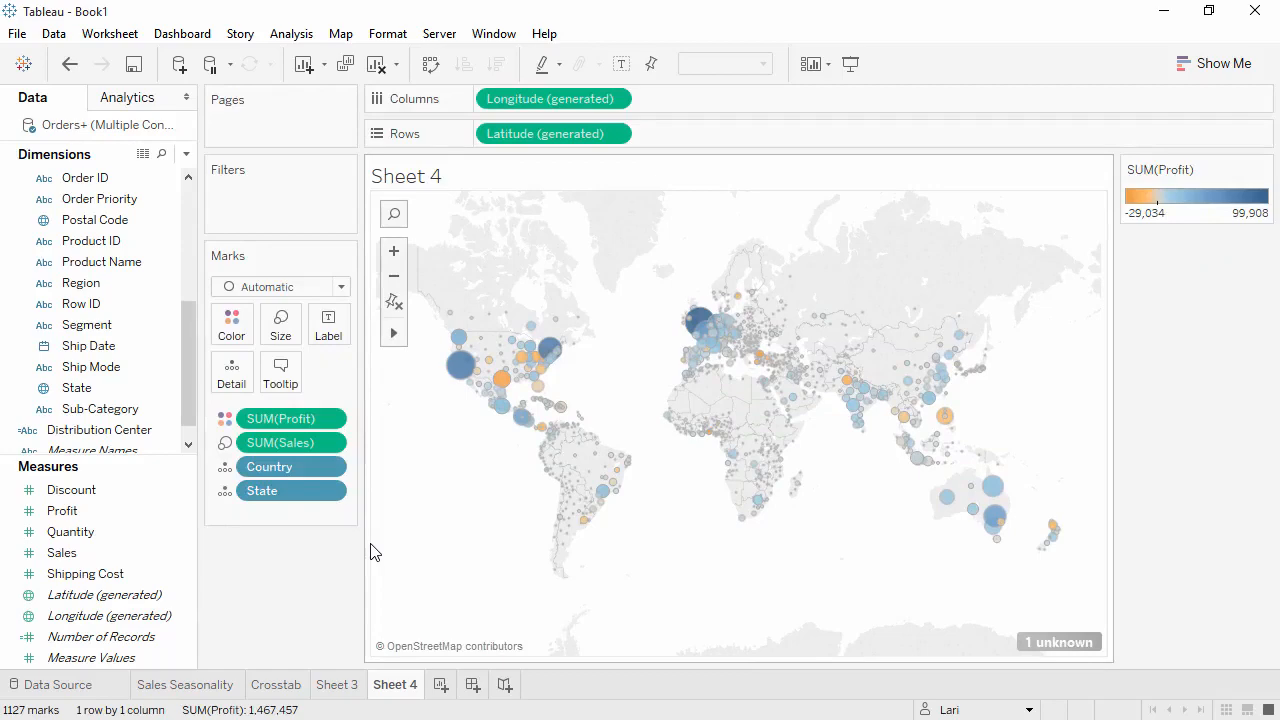
left_click_drag(284, 494, 285, 582)
left_click_drag(280, 446, 284, 565)
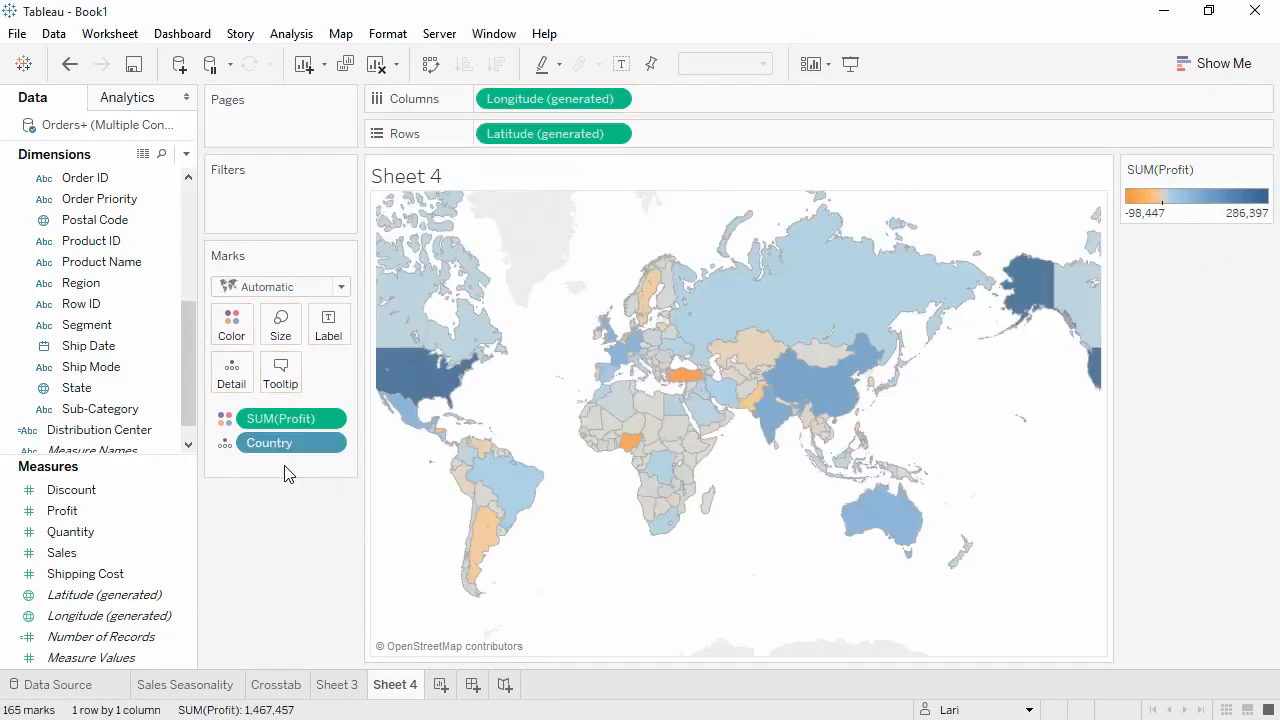
left_click_drag(290, 418, 289, 549)
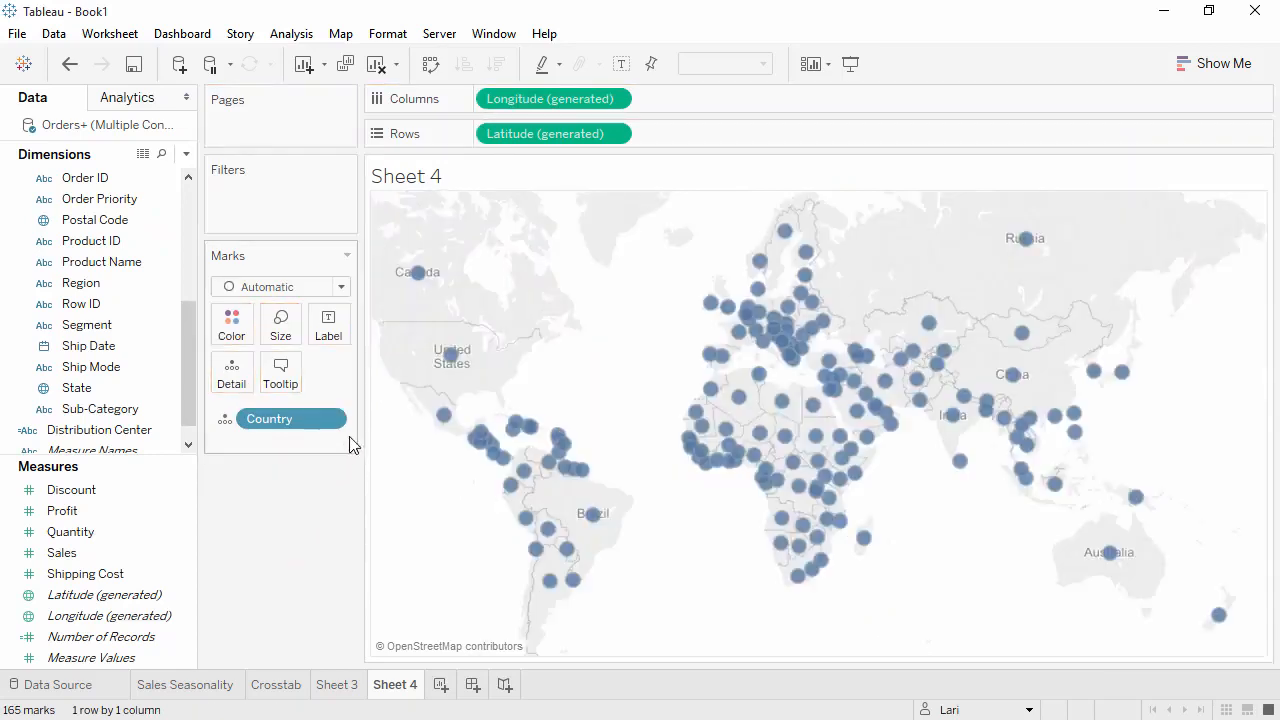
Step: Select the Southern Hemisphere country marks on the Sheet 4 map and combine them into a group
mouse_move(393, 333)
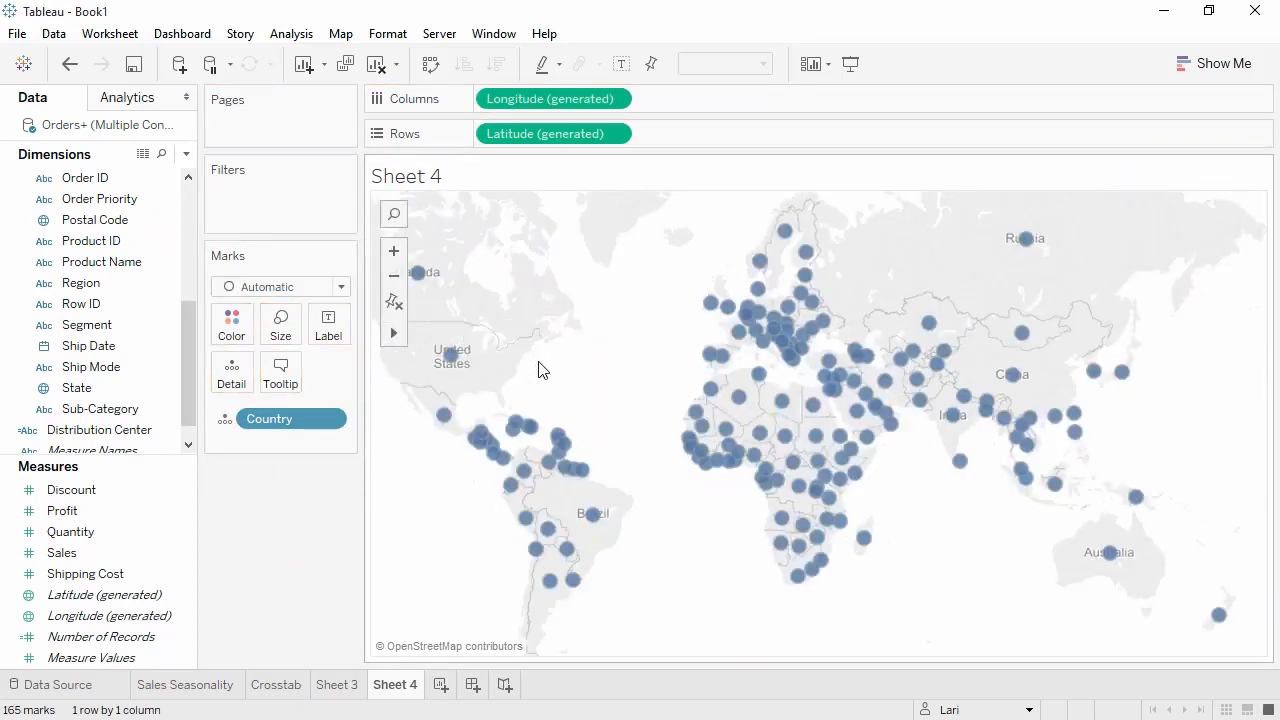
mouse_move(512, 516)
left_mouse_down()
mouse_move(455, 560)
mouse_move(851, 671)
mouse_move(1268, 620)
mouse_move(1180, 538)
mouse_move(1043, 500)
mouse_move(1189, 503)
mouse_move(864, 487)
mouse_move(497, 510)
left_mouse_up()
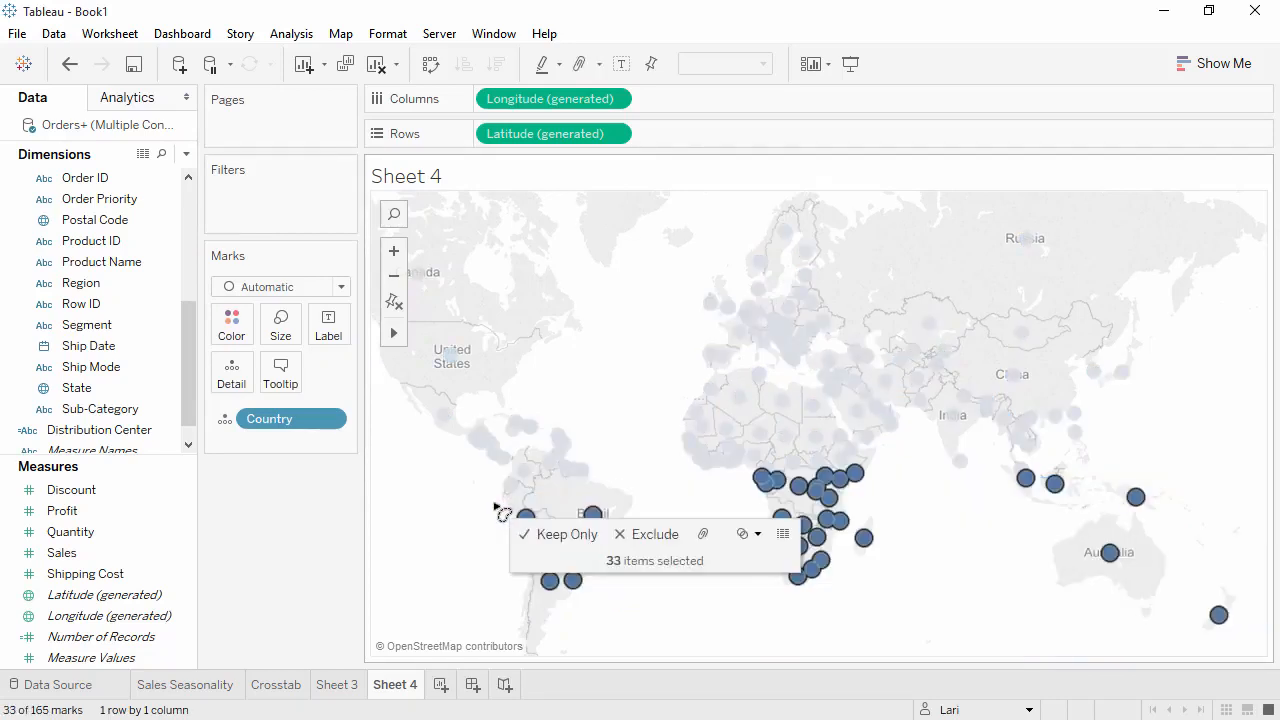
left_click(703, 534)
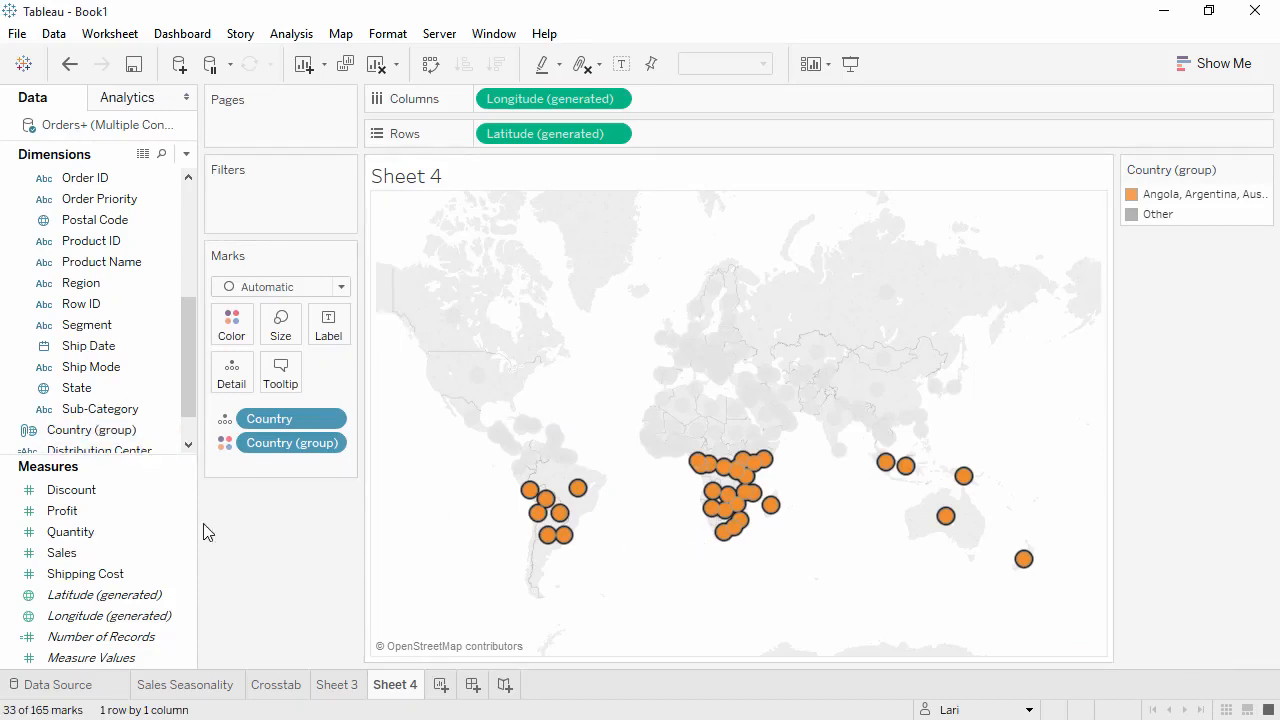
Step: Split the Sales Seasonality view by Country (group), placed ahead of the order month in the columns
left_click(209, 688)
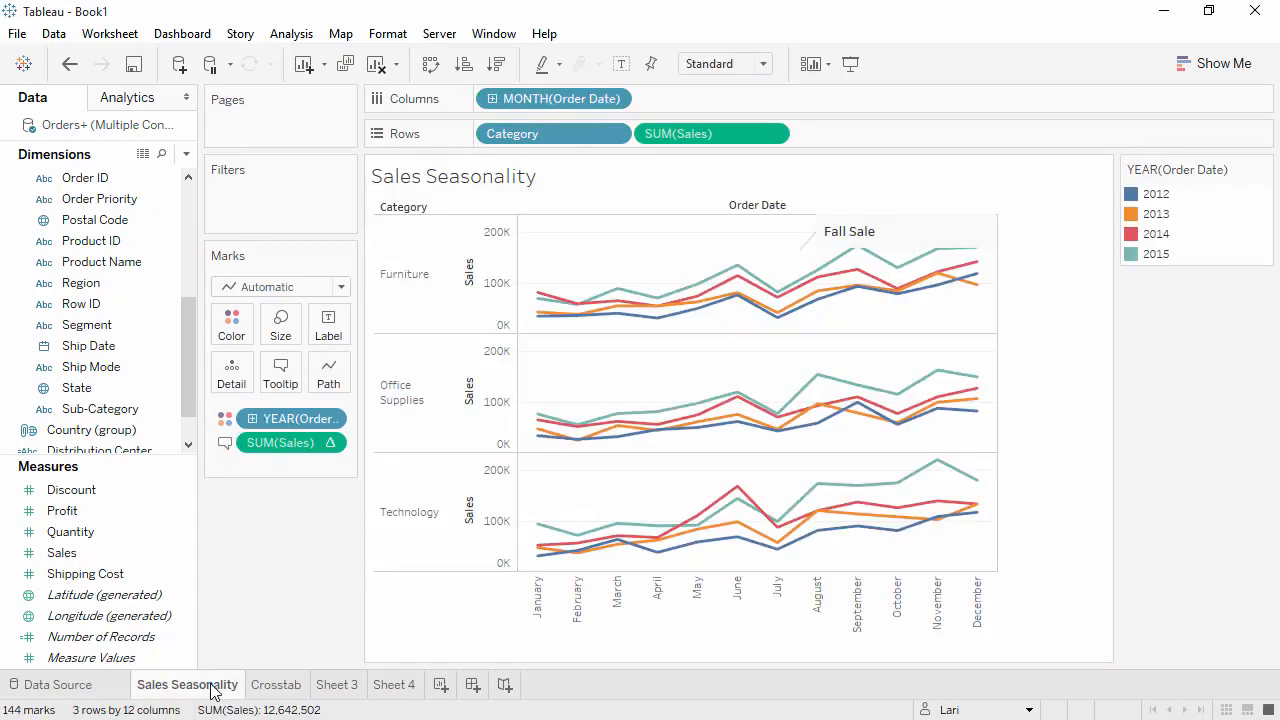
left_click_drag(100, 430, 439, 123)
left_click_drag(485, 92, 487, 98)
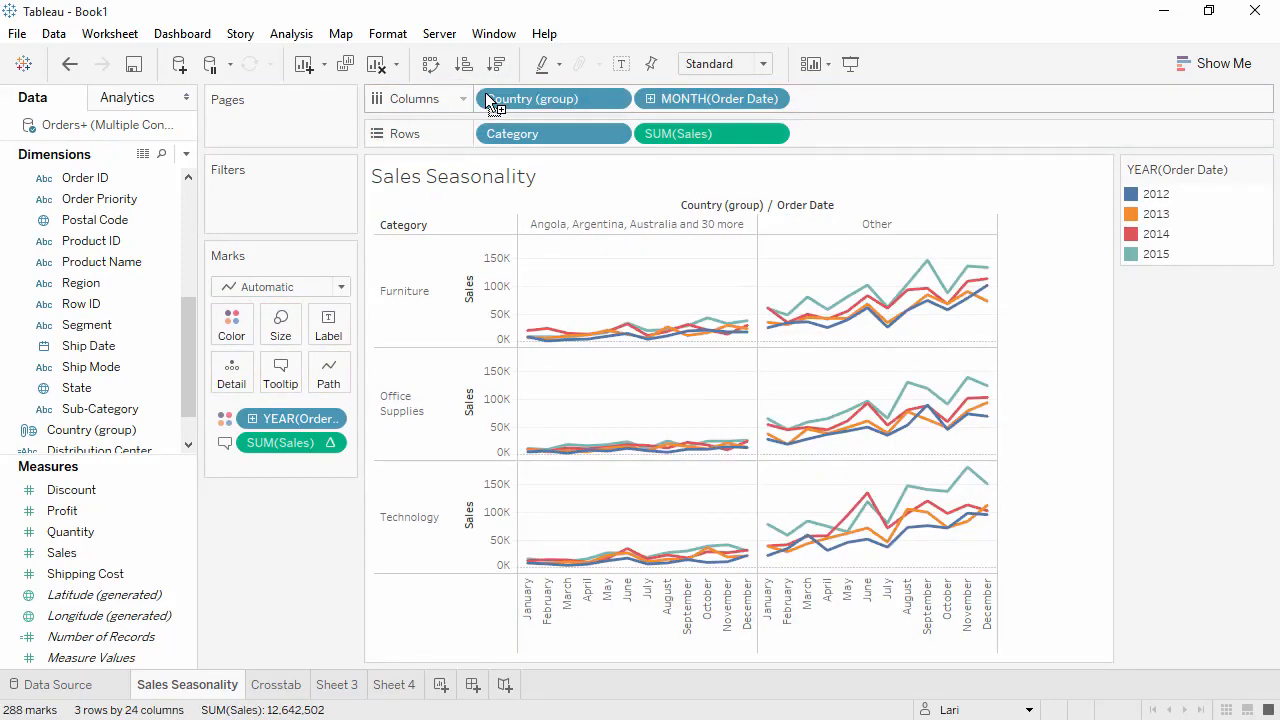
Step: Keep only the Angola, Argentina, Australia and 30 more group in the Sales Seasonality view
left_click(608, 224)
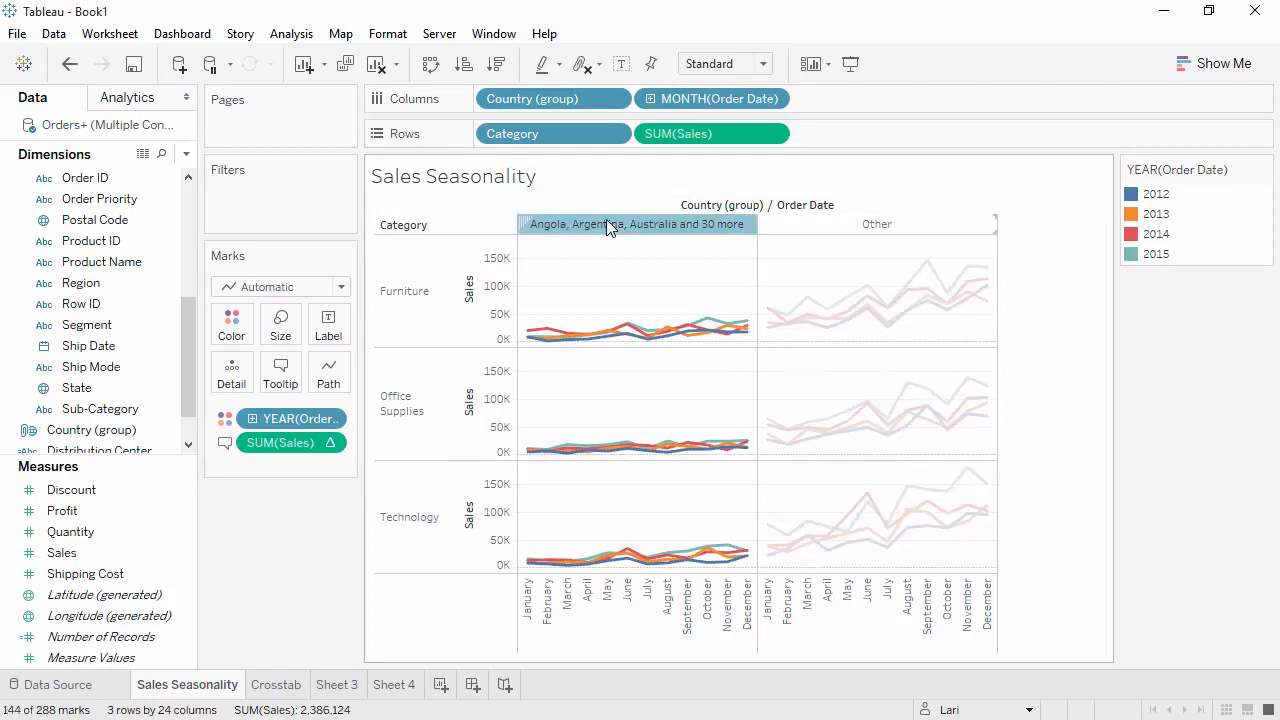
right_click(608, 224)
left_click(619, 233)
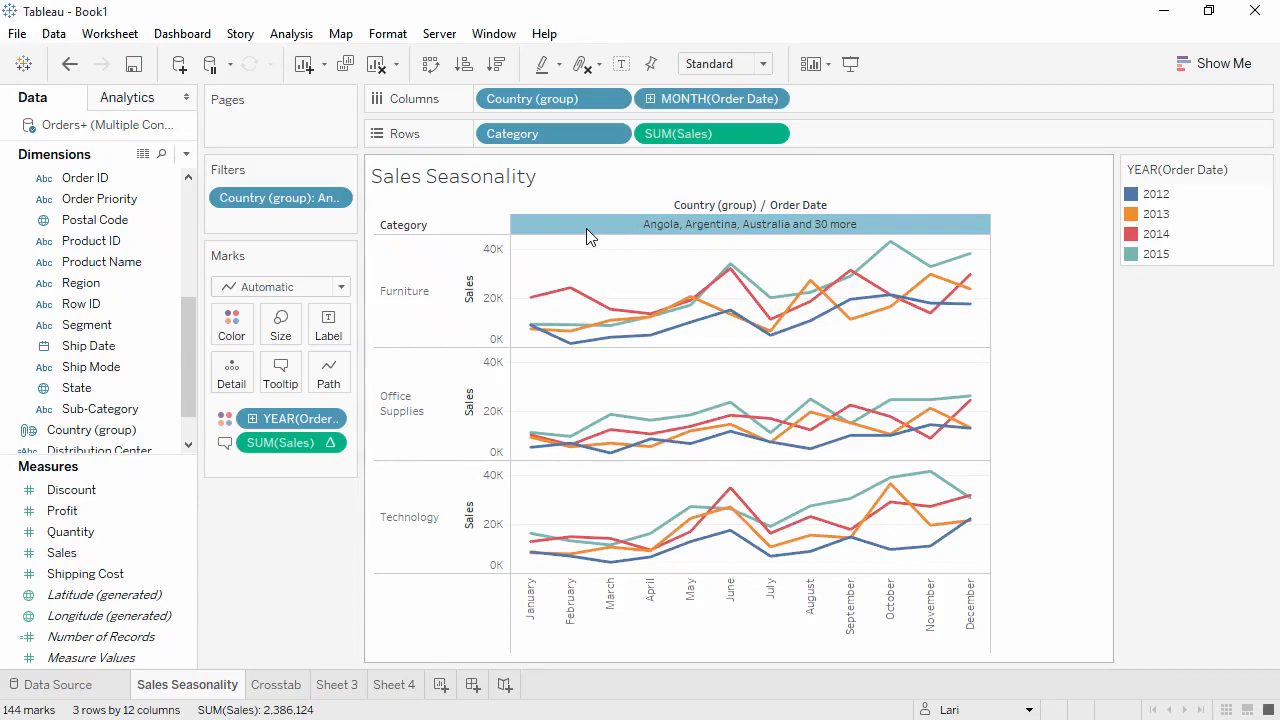
Step: Undo the keep-only filter and the Country (group) split in the Sales Seasonality view
left_click(69, 64)
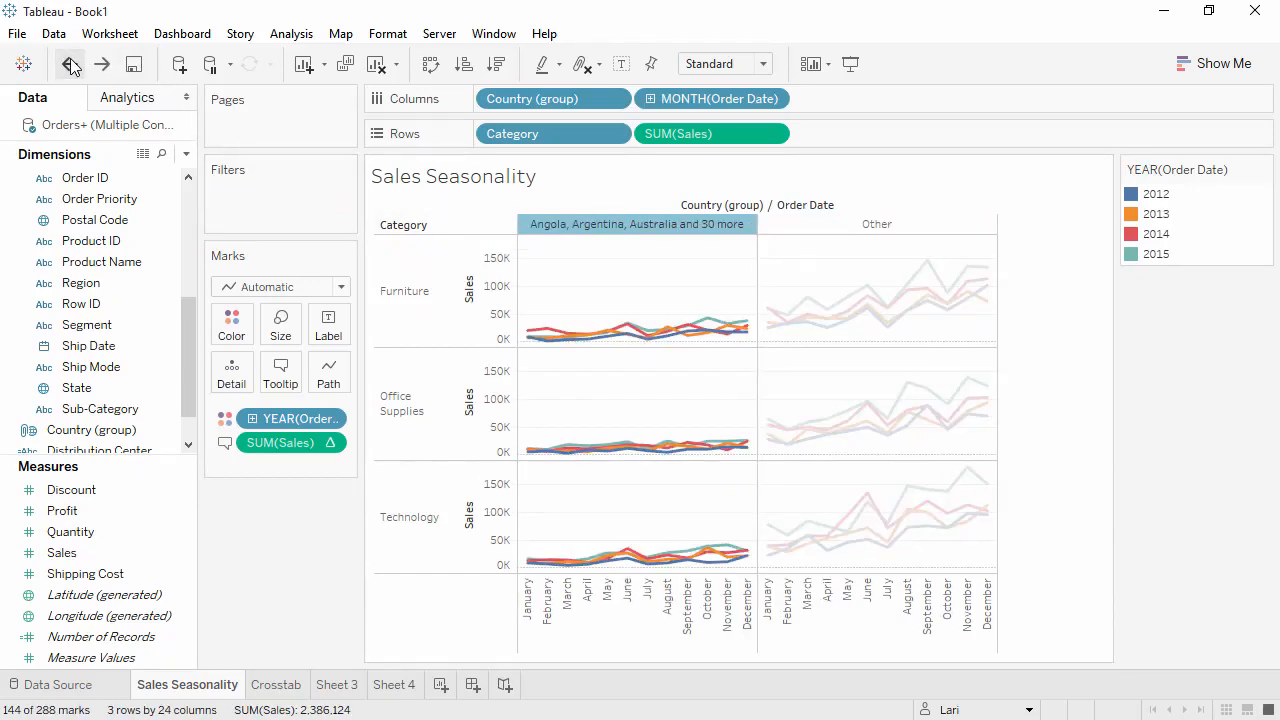
left_click(69, 64)
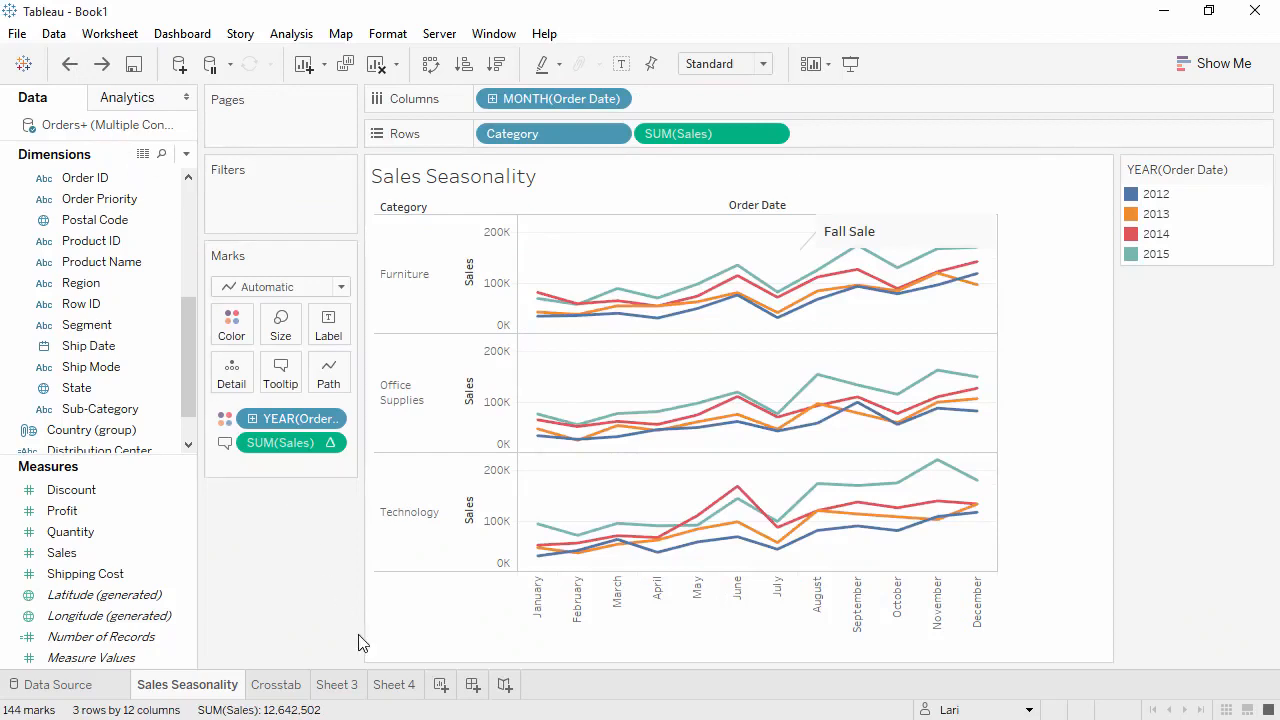
Step: Delete the Sheet 4 worksheet
left_click(394, 686)
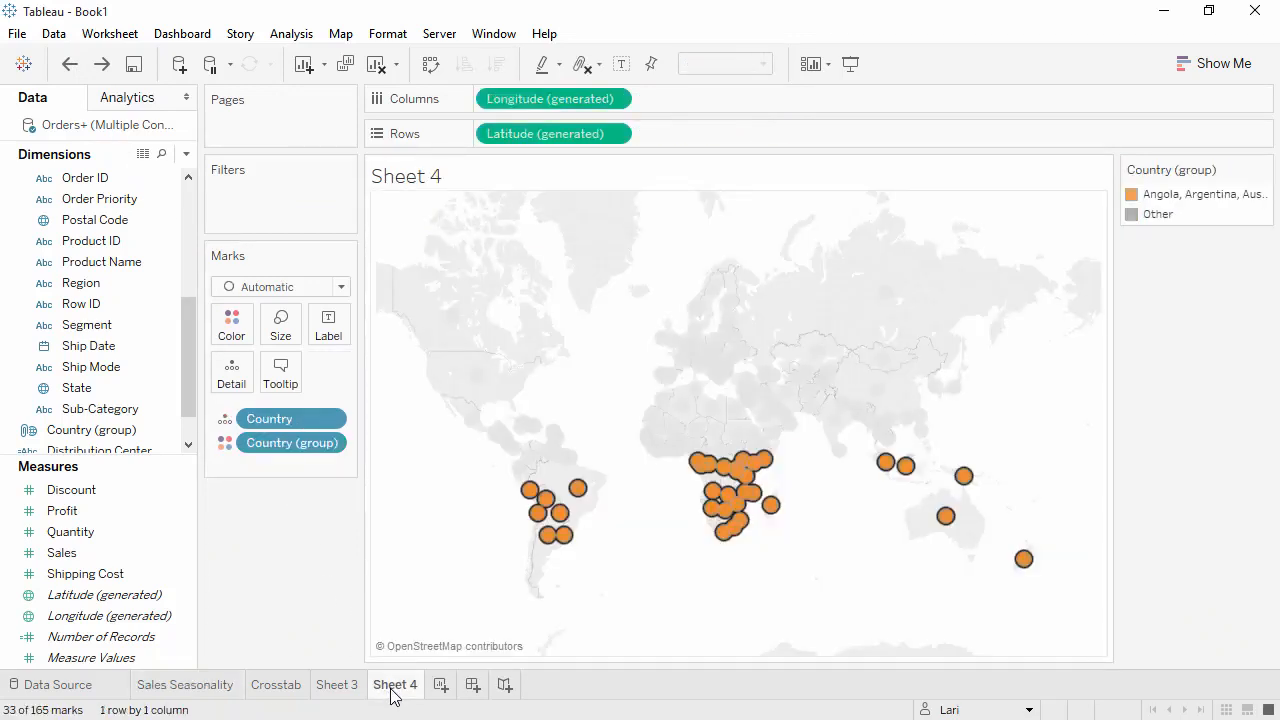
right_click(394, 697)
left_click(454, 520)
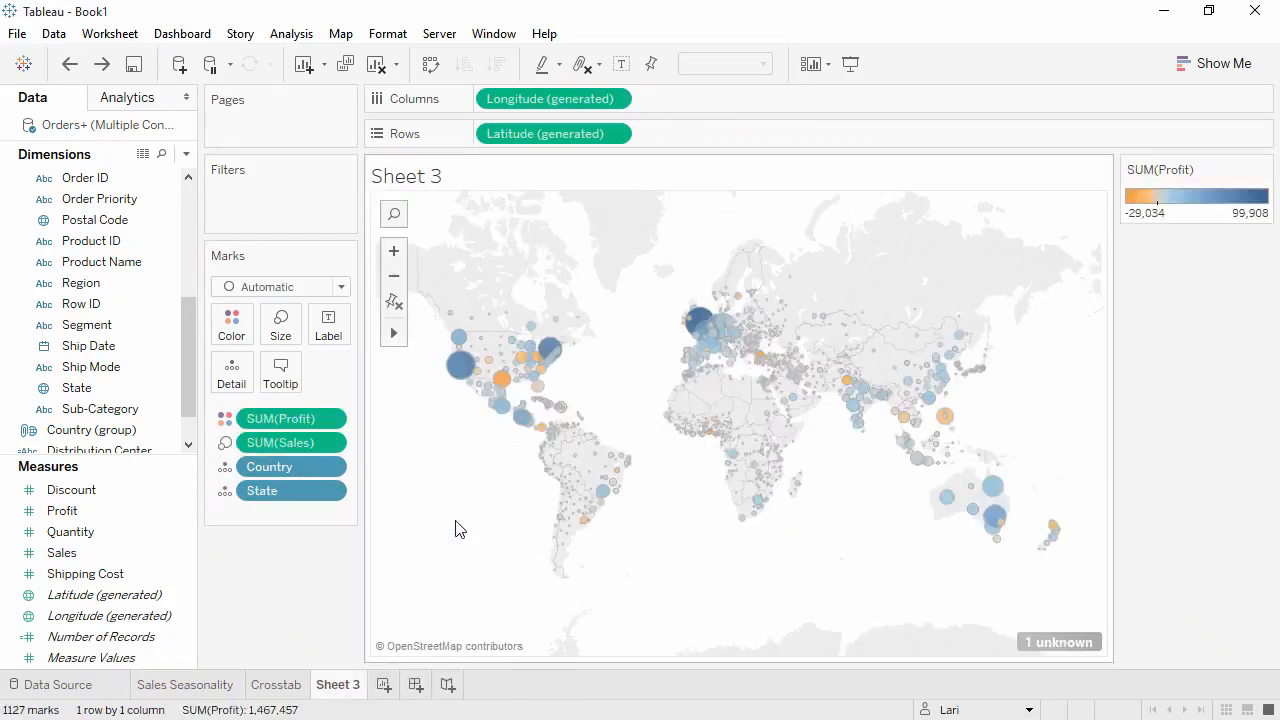
Step: Rename the Sheet 3 worksheet as Global Sales and Profits
double_click(351, 688)
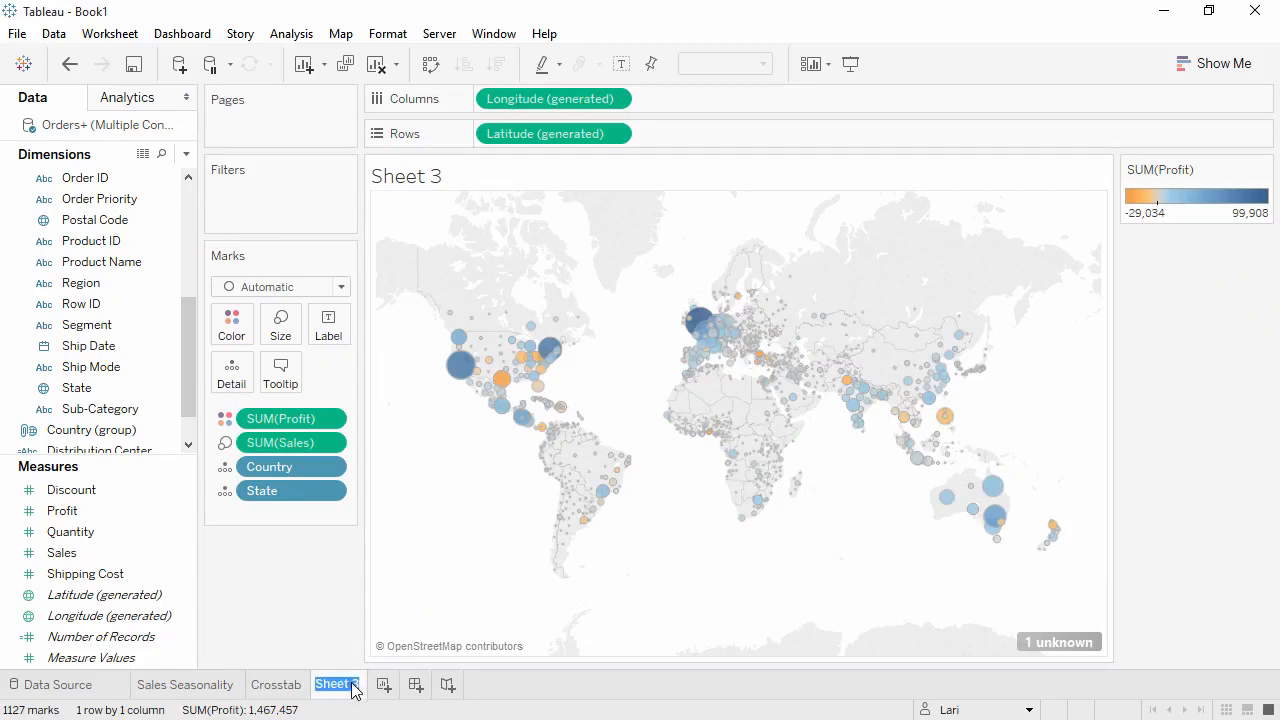
type("Global Sales and Profits")
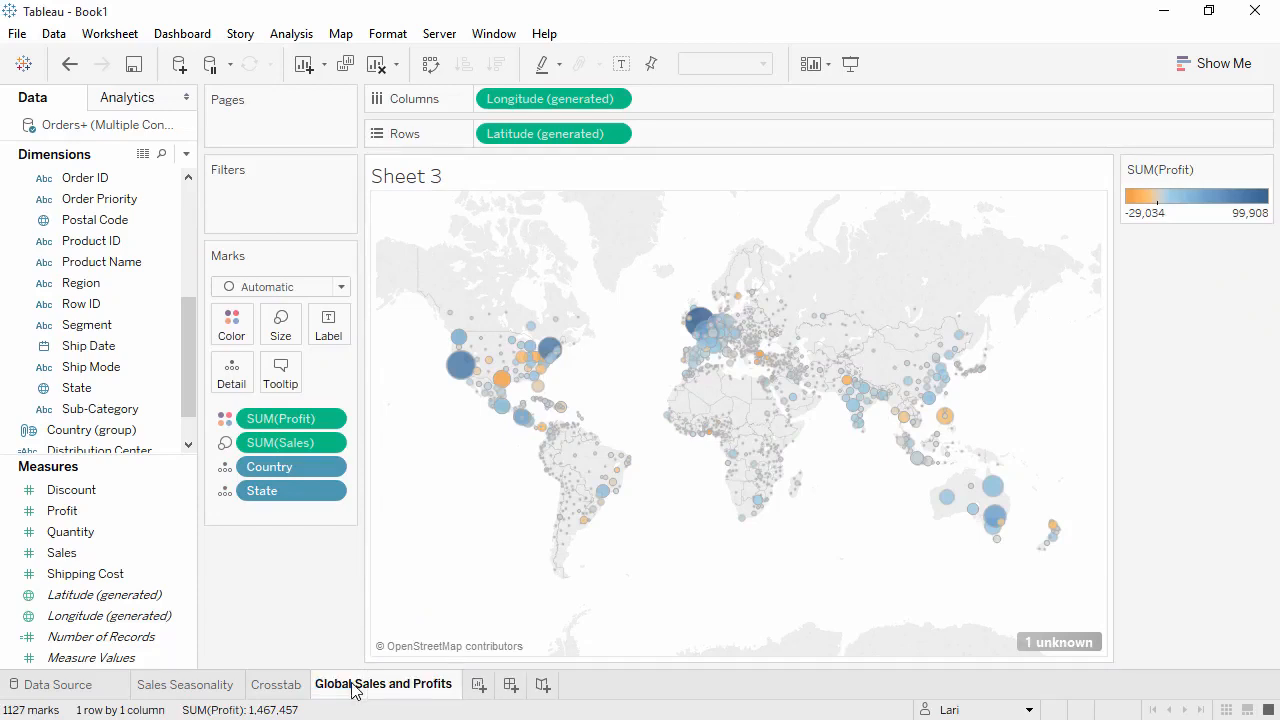
left_click(260, 617)
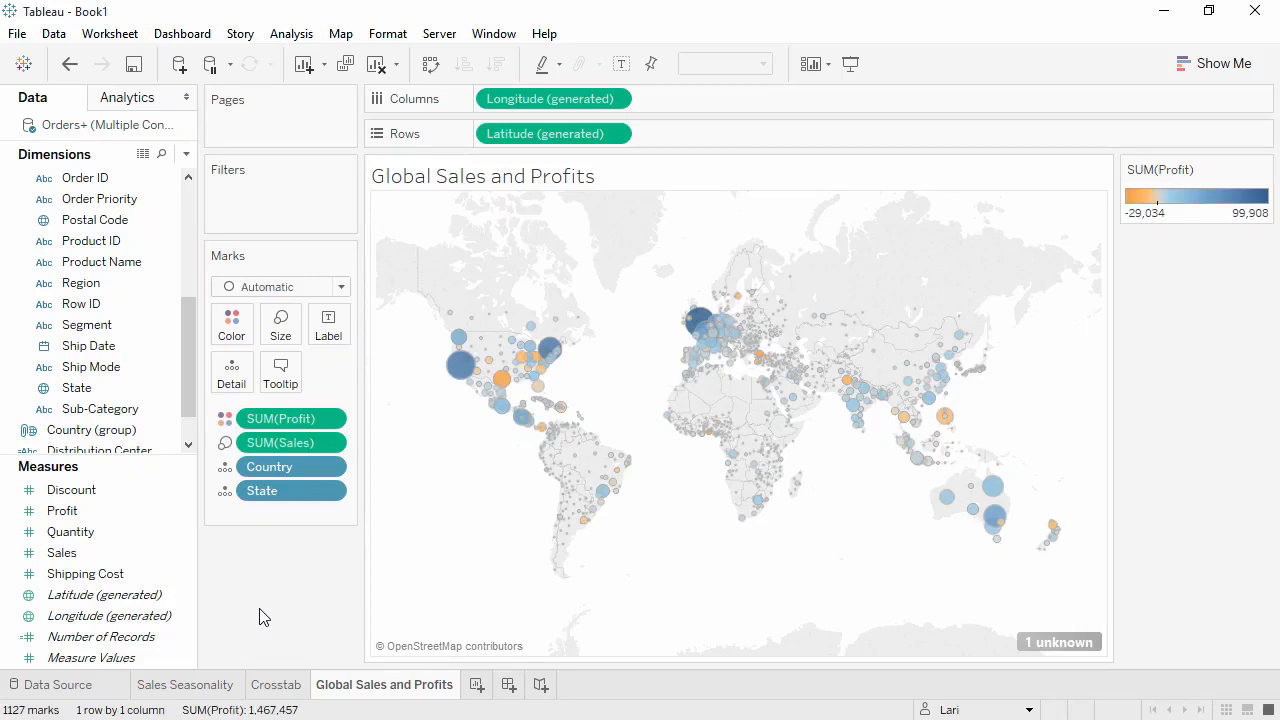
Step: Filter the Global Sales and Profits map to the Furniture category and show the Category filter beside the view
left_click_drag(187, 387, 185, 308)
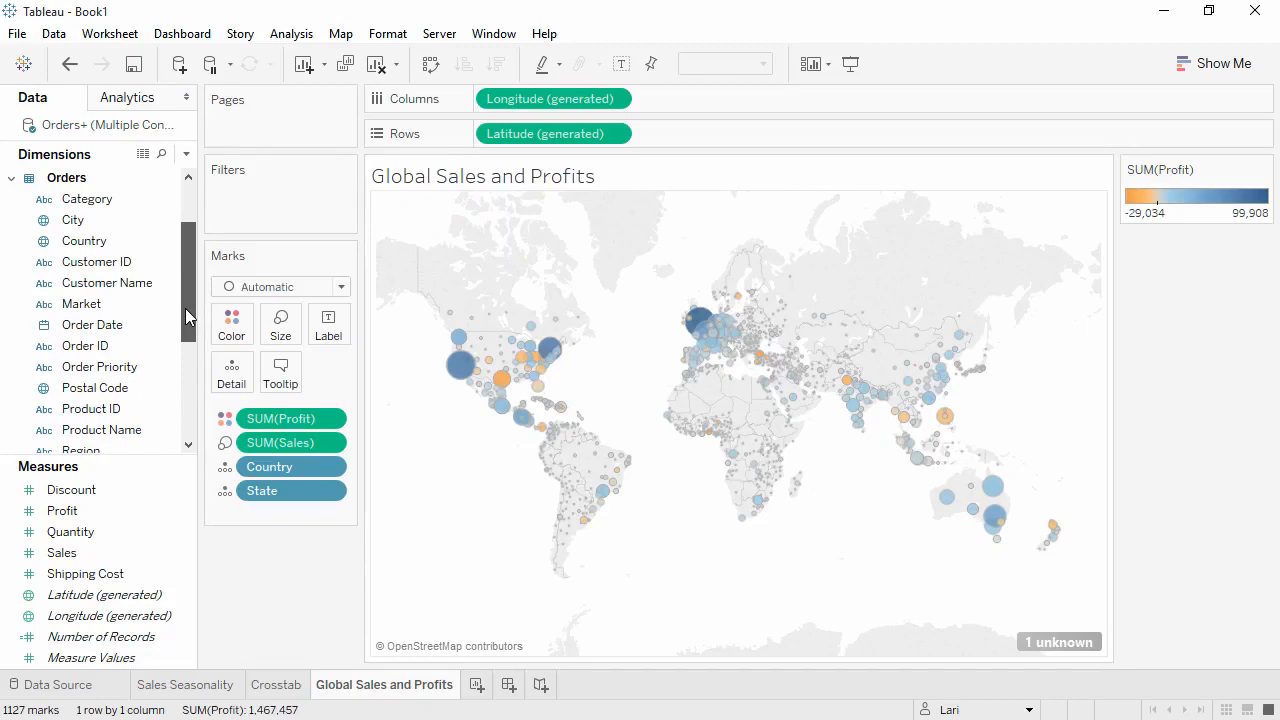
left_click(138, 205)
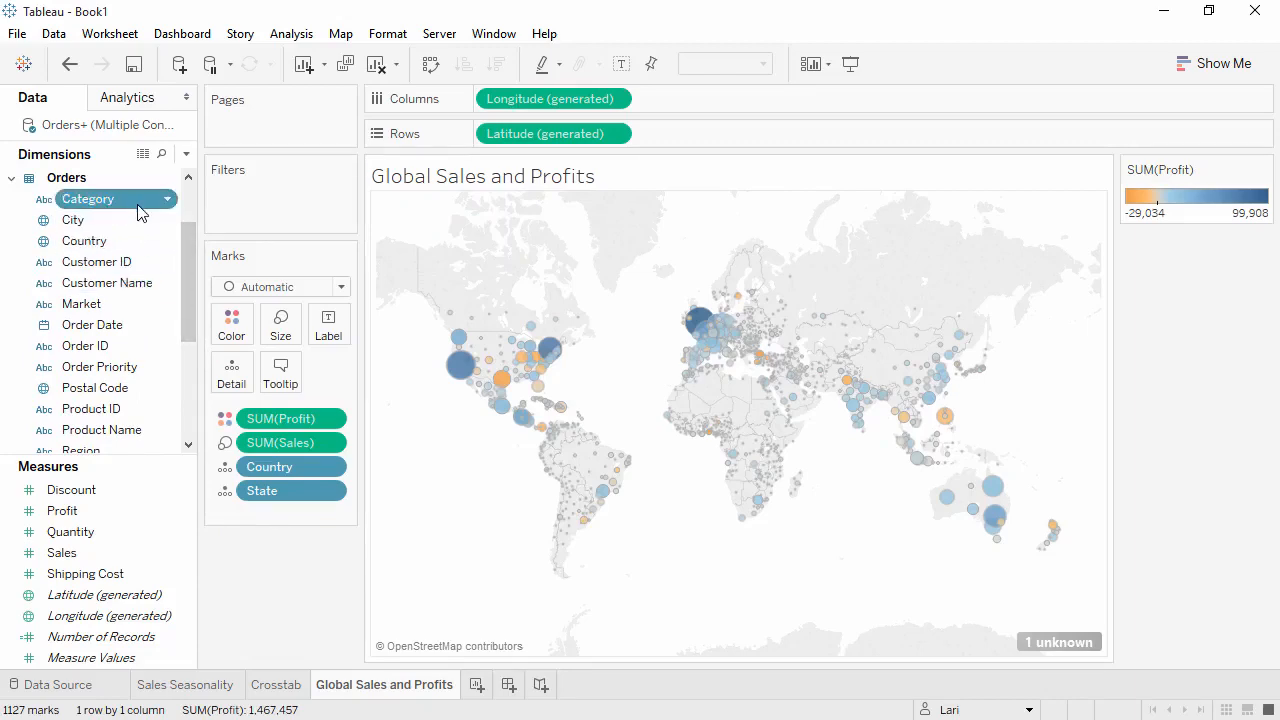
left_click_drag(138, 211, 257, 228)
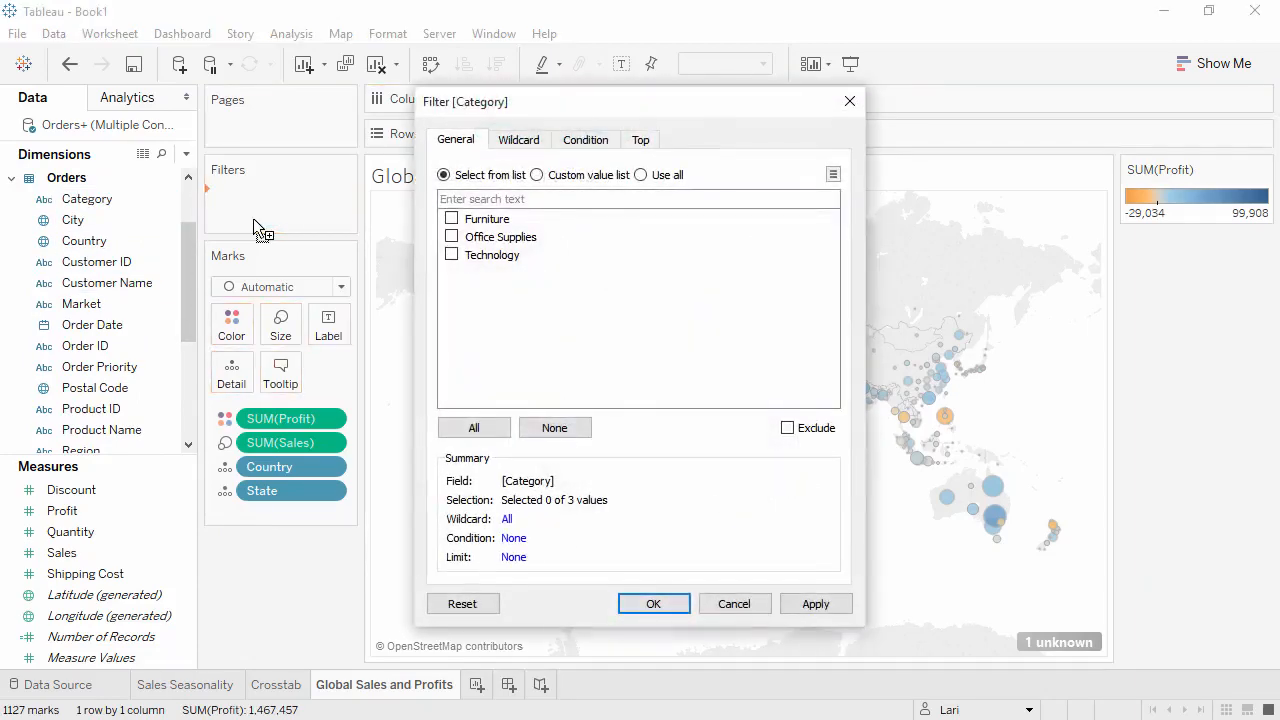
left_click(451, 220)
left_click(652, 603)
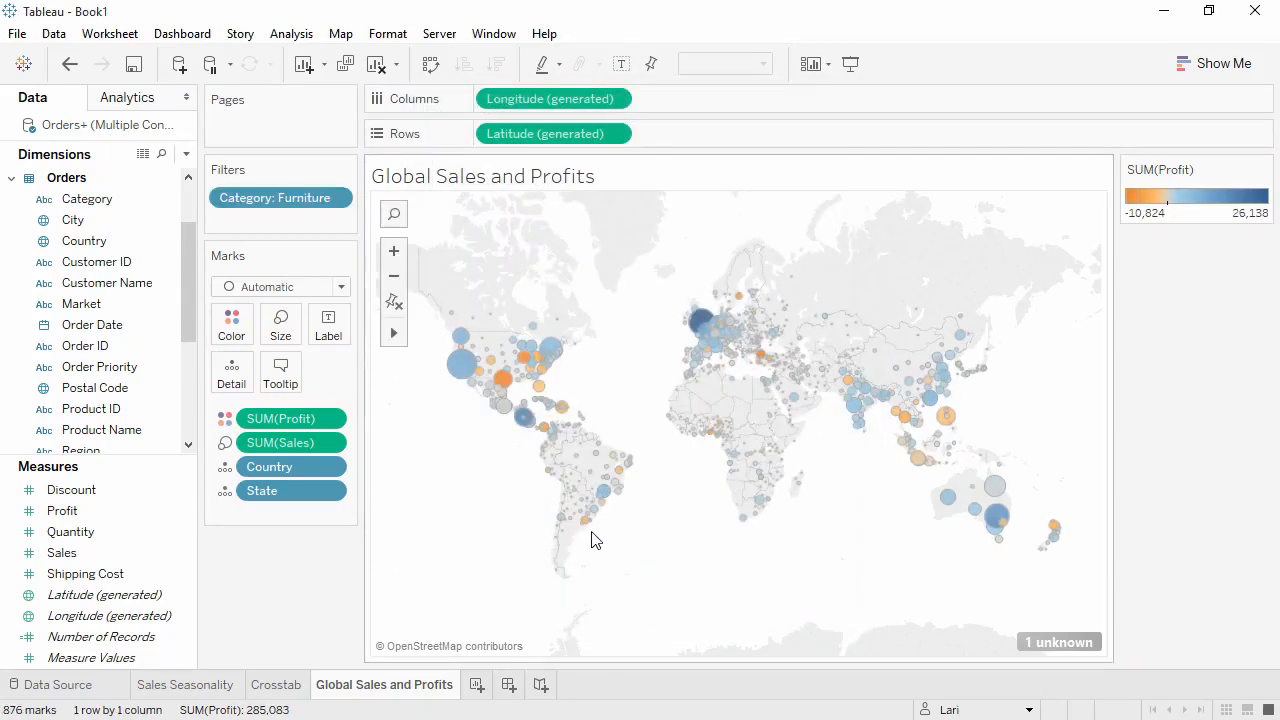
right_click(302, 196)
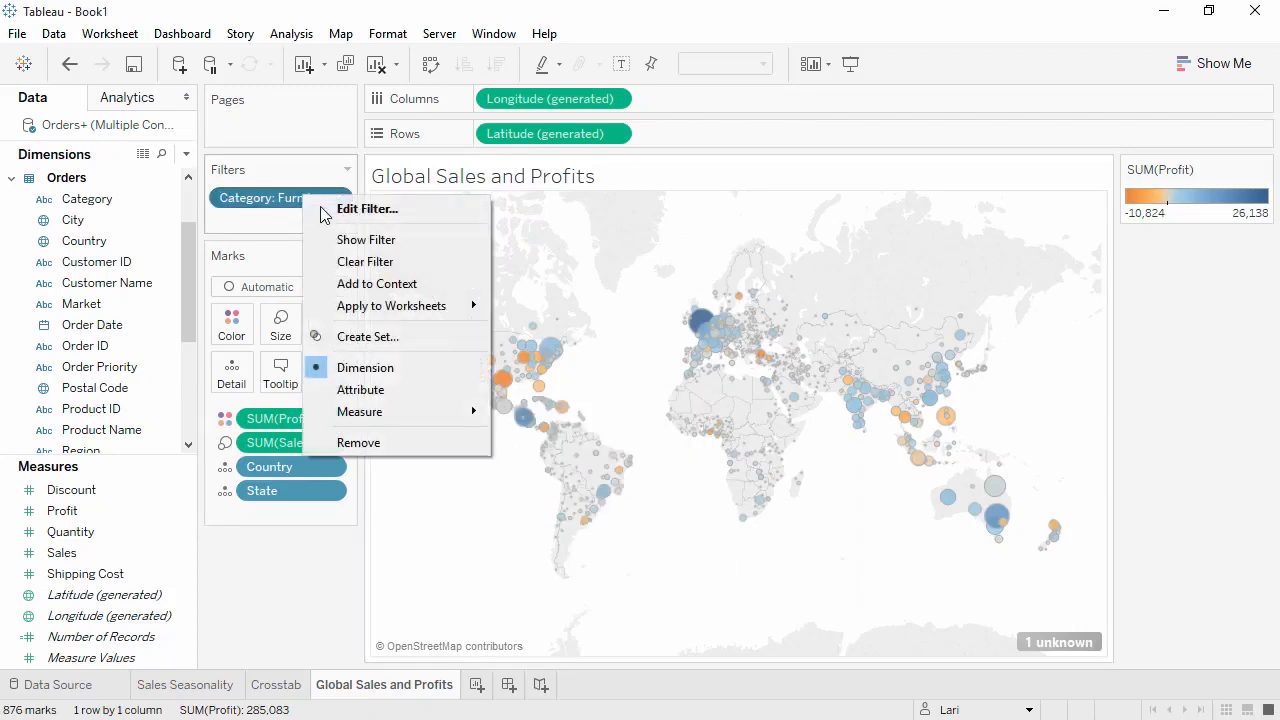
left_click(350, 240)
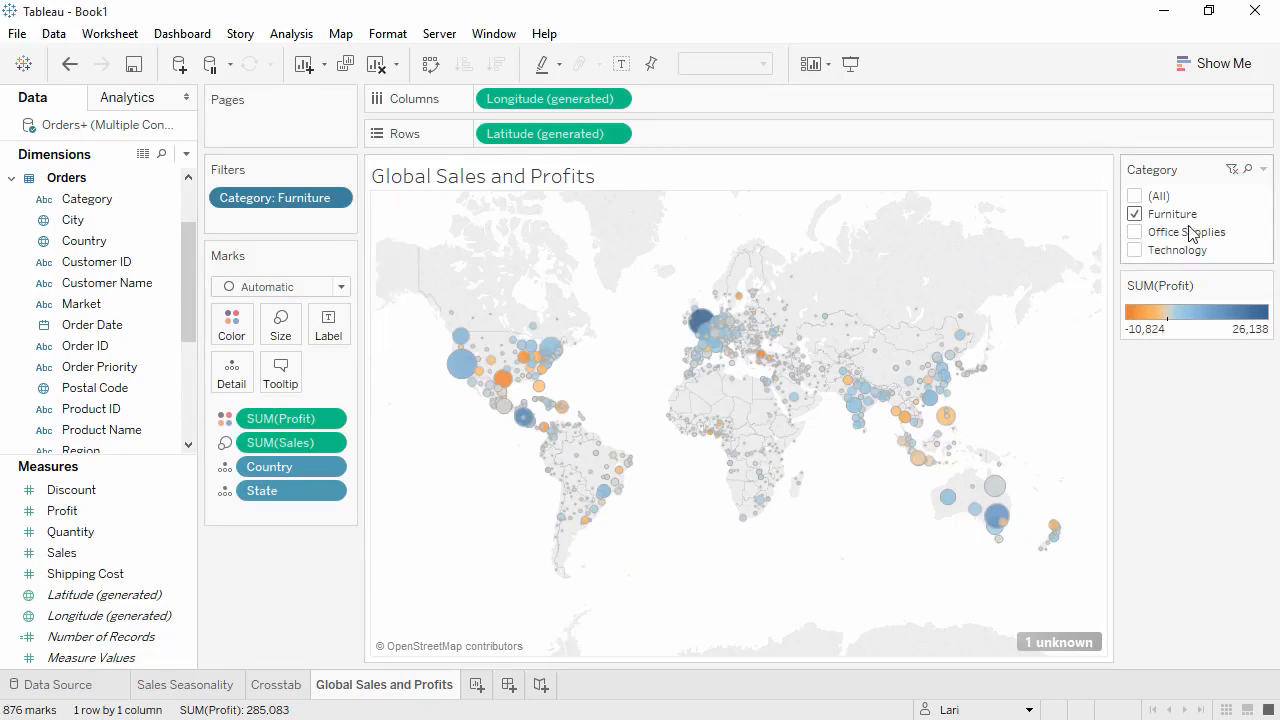
Step: Make the Category filter a single-value list, switch the map through Office Supplies, Technology and Furniture, and set it to (All)
left_click(1263, 170)
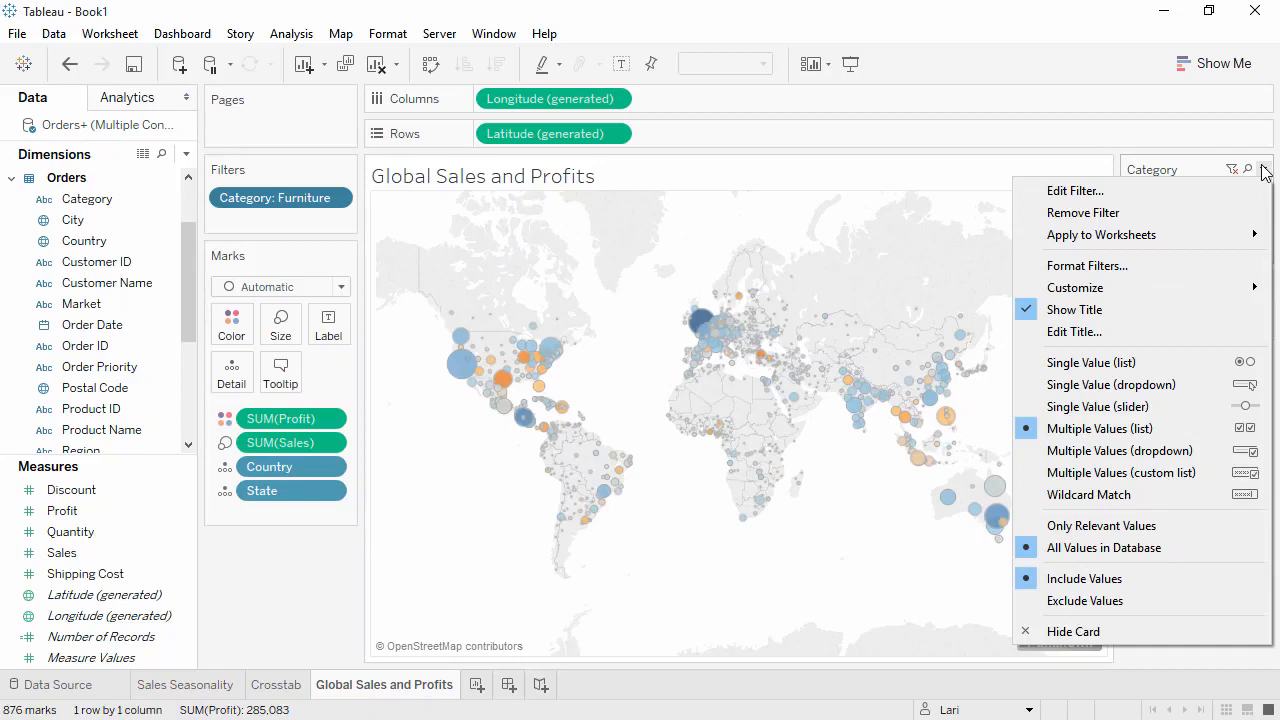
left_click(1210, 370)
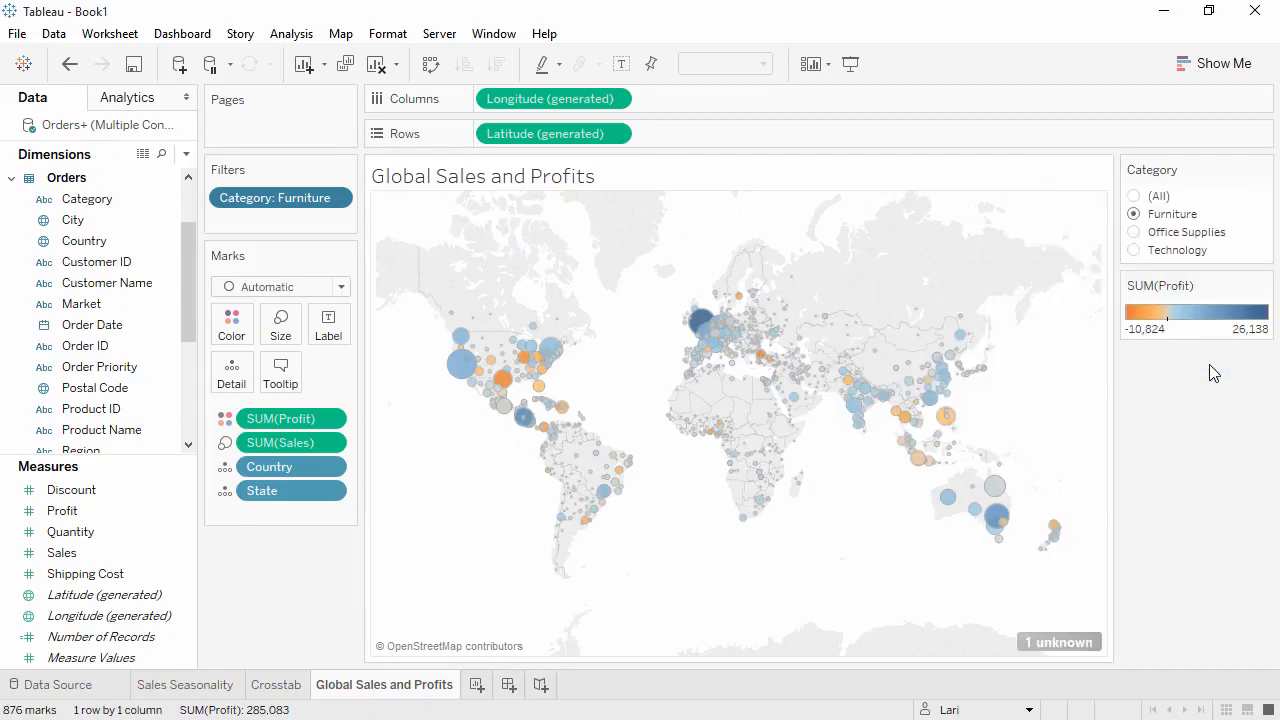
left_click(1136, 236)
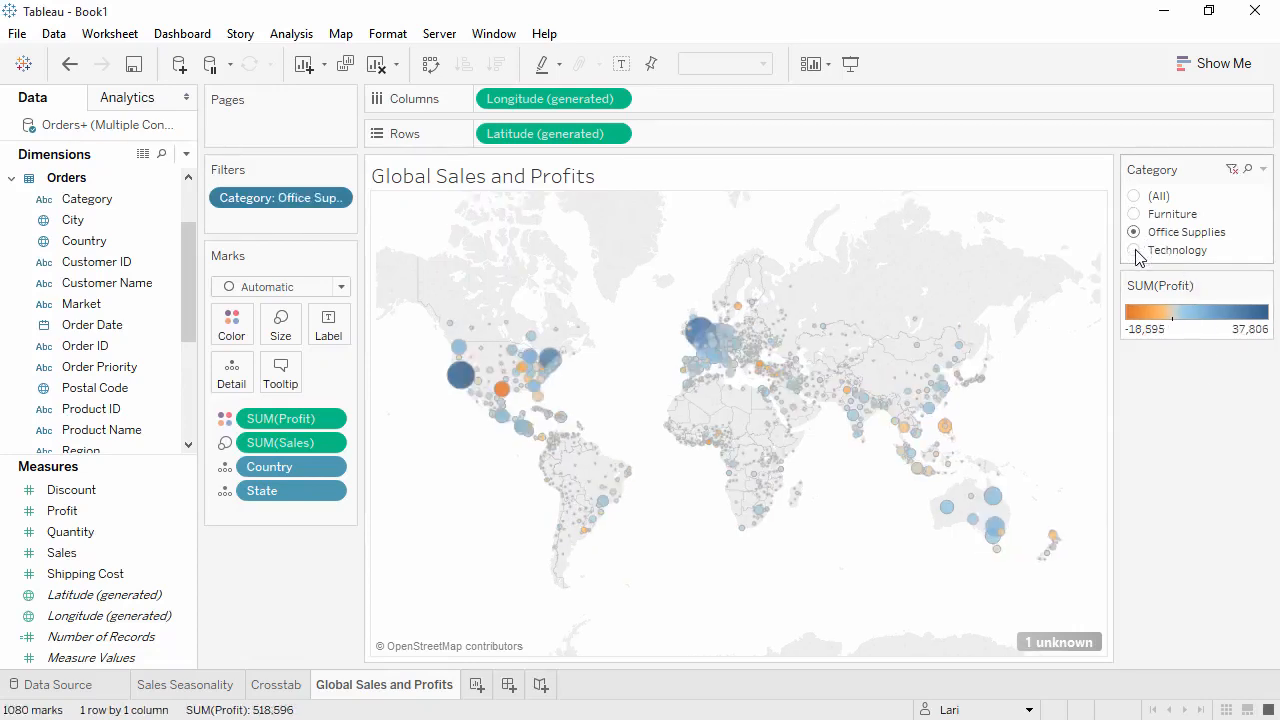
left_click(1137, 251)
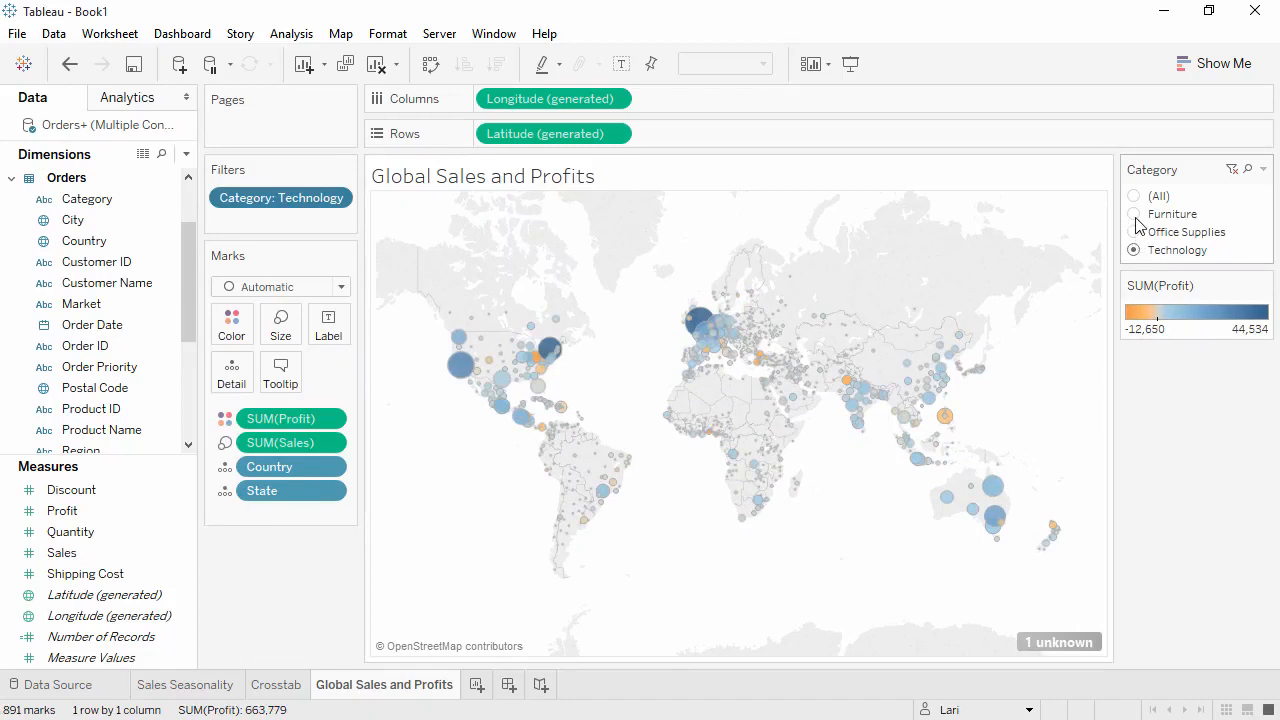
left_click(1136, 215)
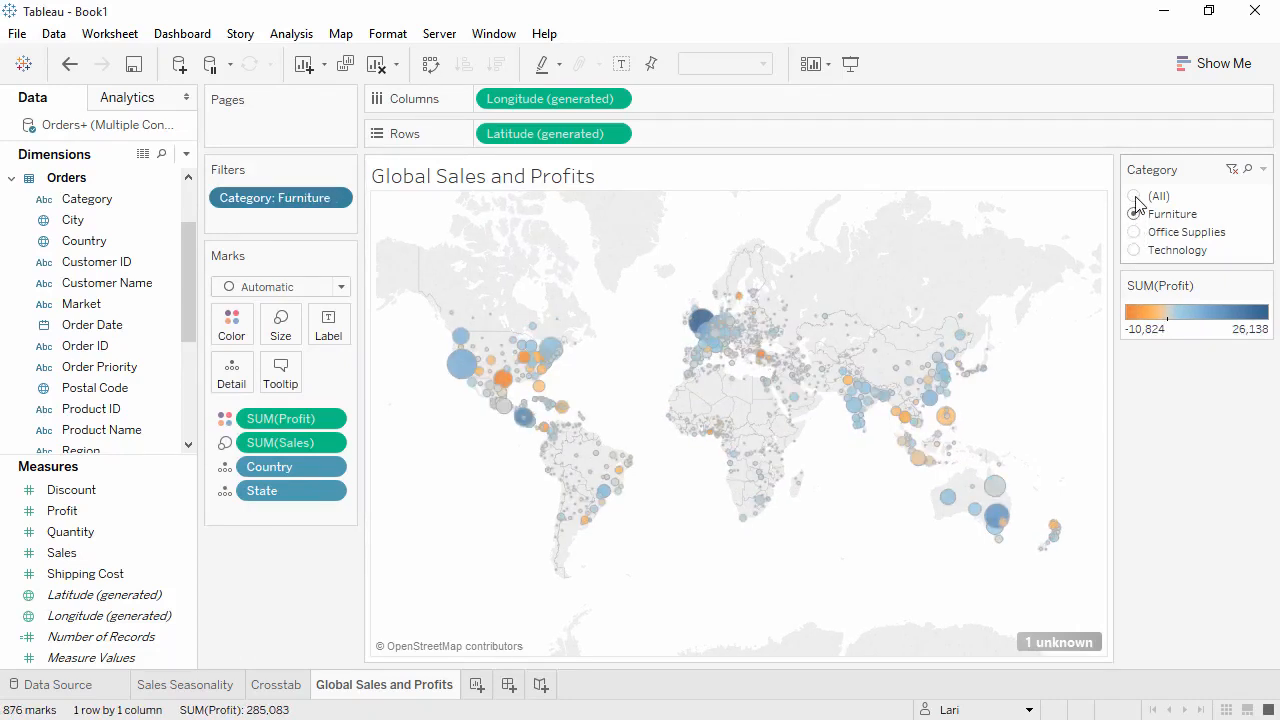
left_click(1135, 197)
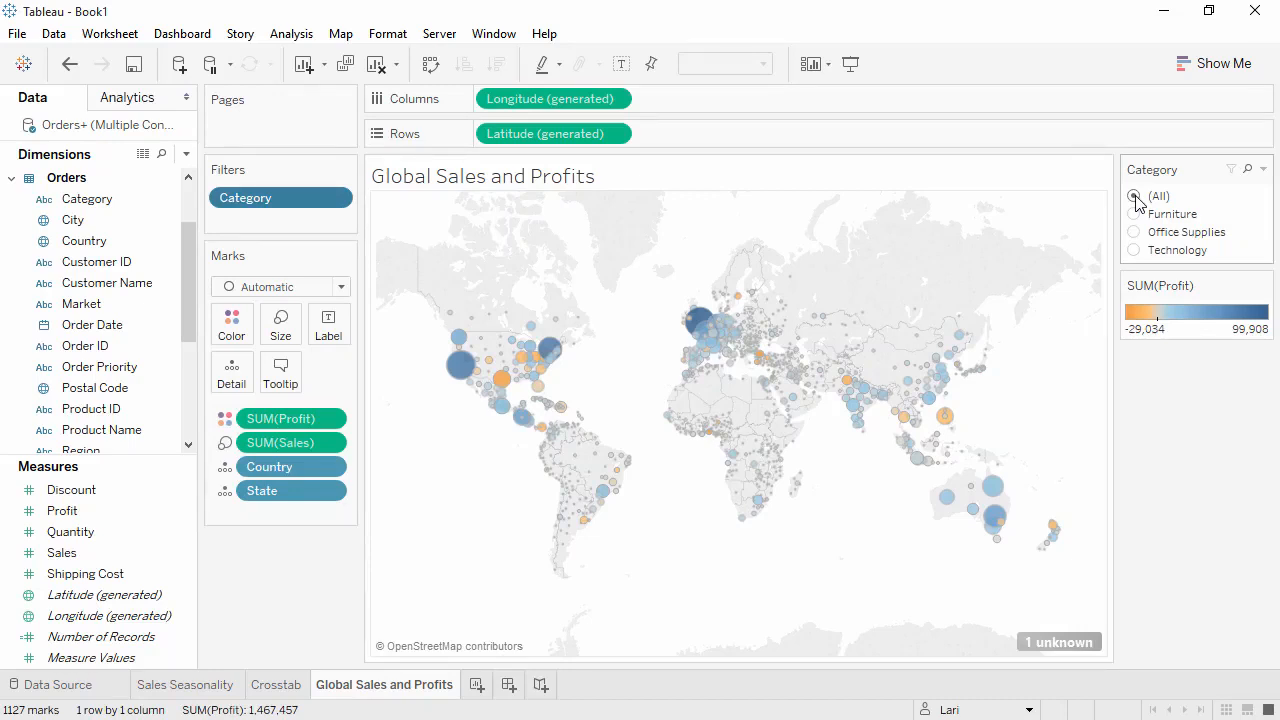
Step: Add a new worksheet and select the Category, Sub-Category and Sales fields with the Show Me chart choices open
left_click(477, 686)
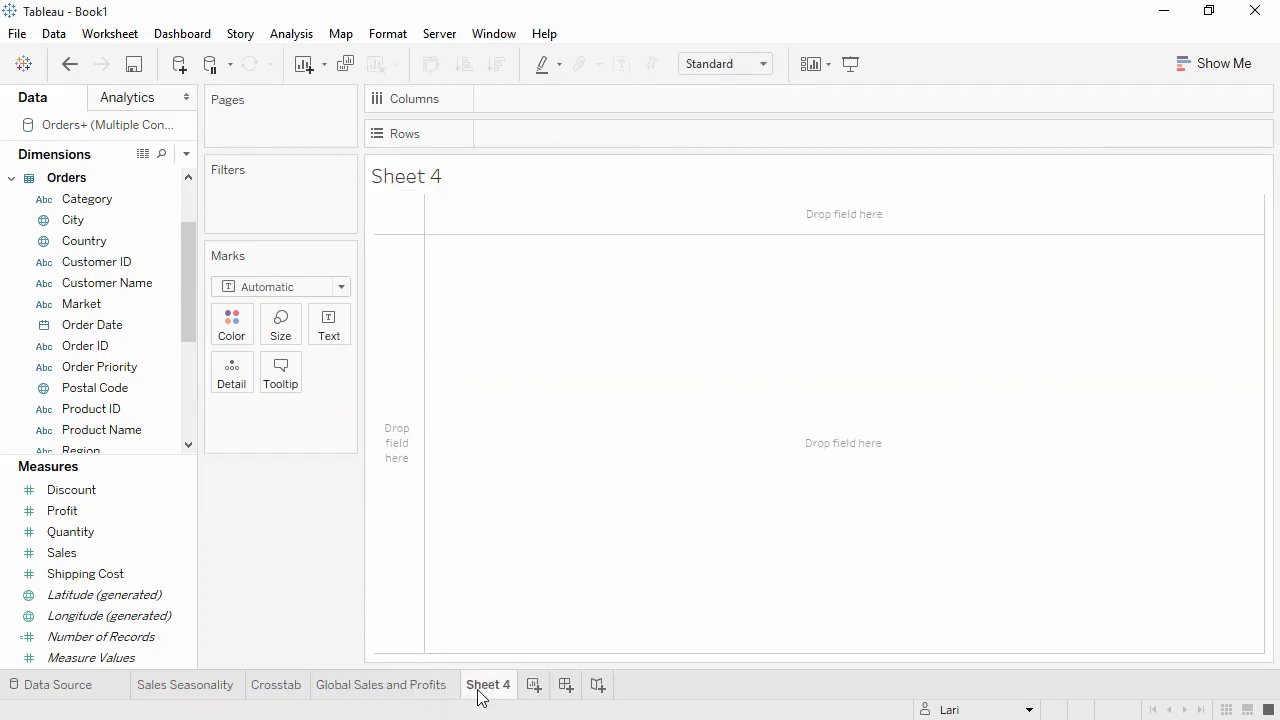
left_click(1210, 68)
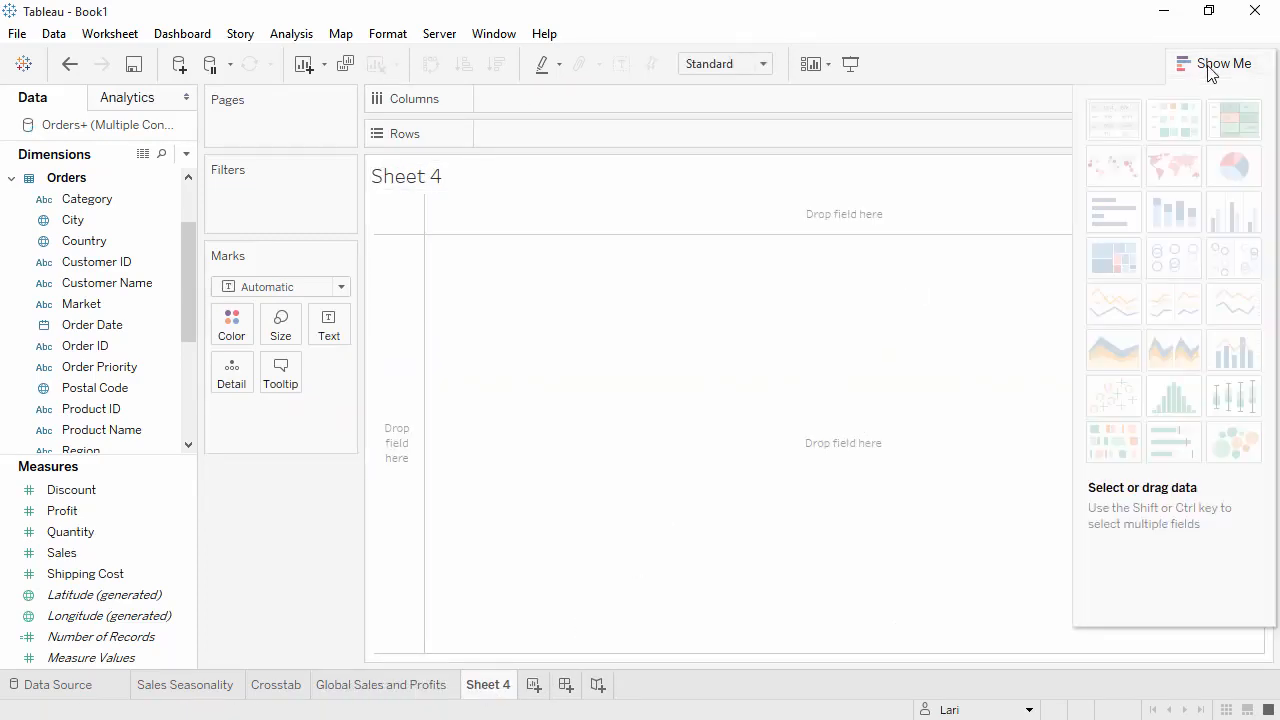
left_click(138, 205)
left_click_drag(186, 269, 186, 340)
left_click(80, 410)
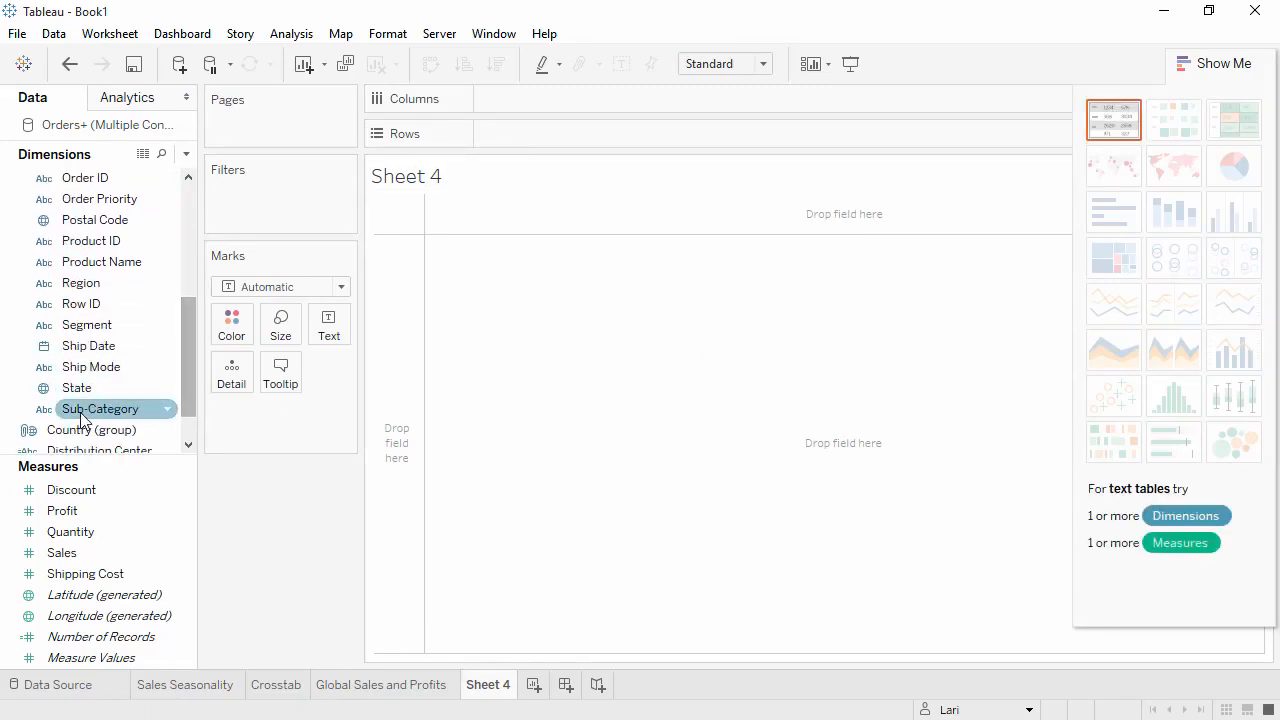
left_click(66, 555, "ctrl")
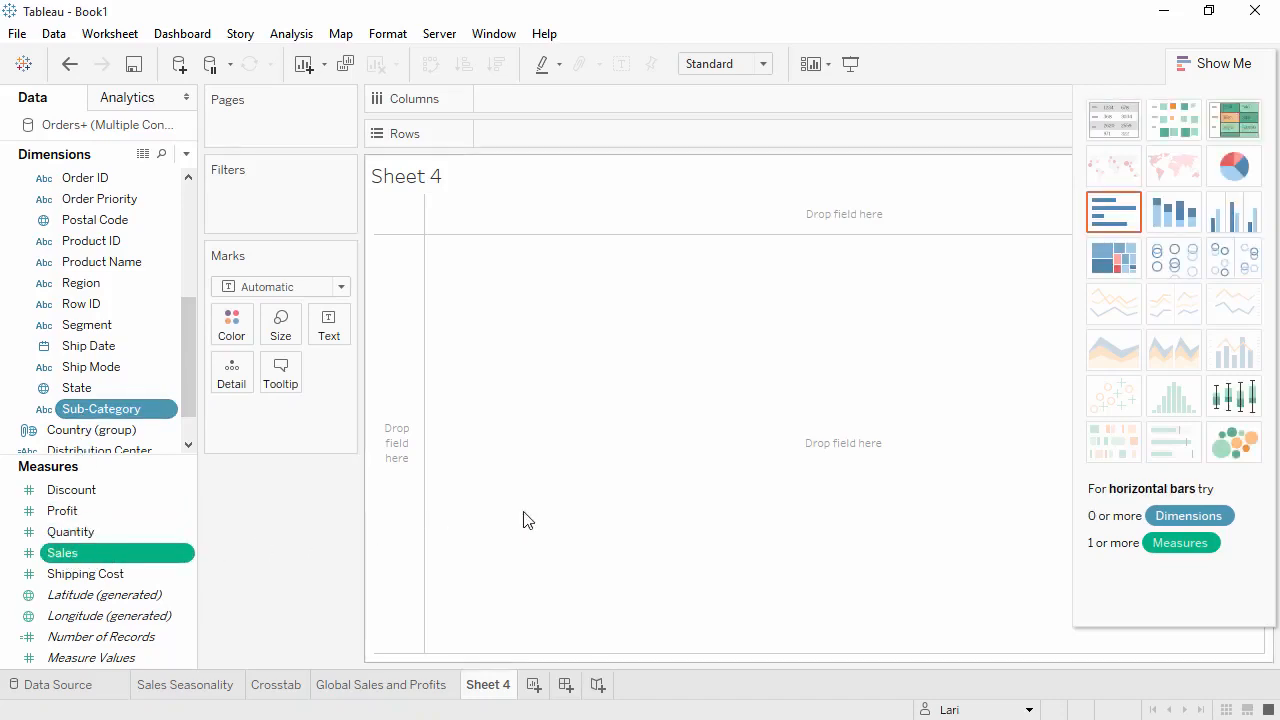
Step: Try a box-and-whisker plot, treemap and side-by-side circles for the selected fields, and settle on a horizontal bar chart
left_click(1230, 408)
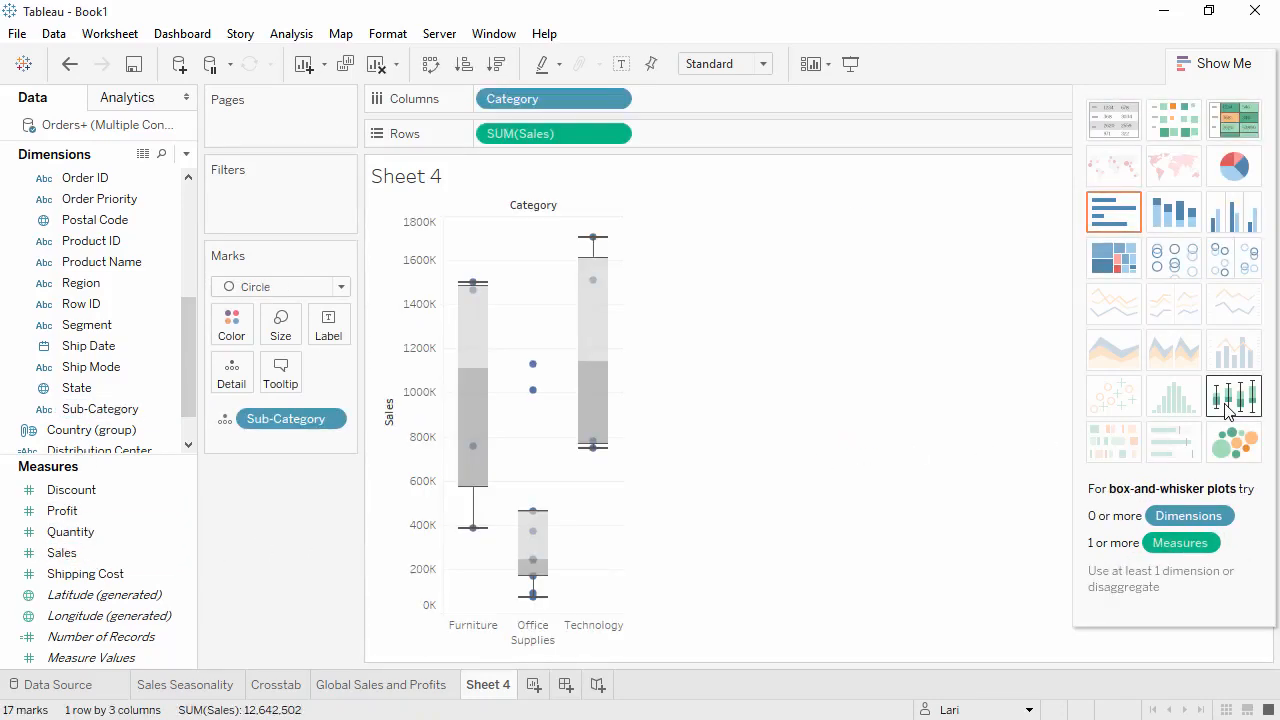
left_click(1113, 266)
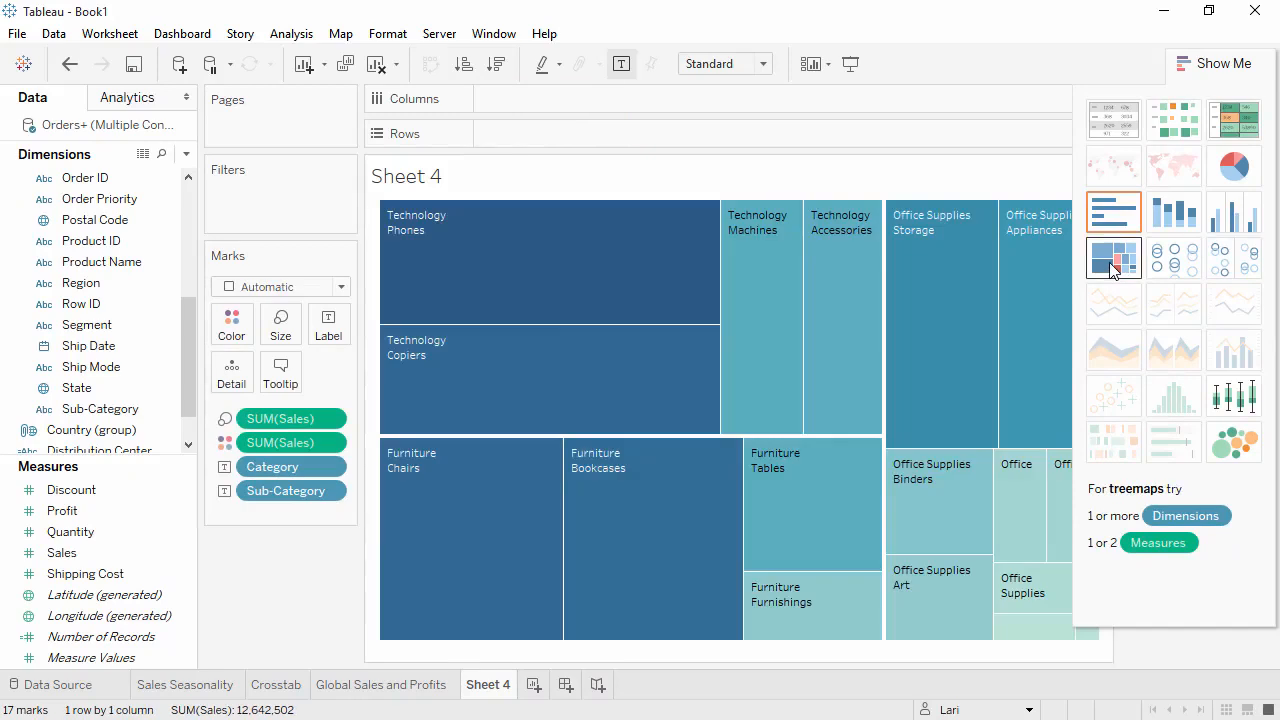
left_click(1224, 262)
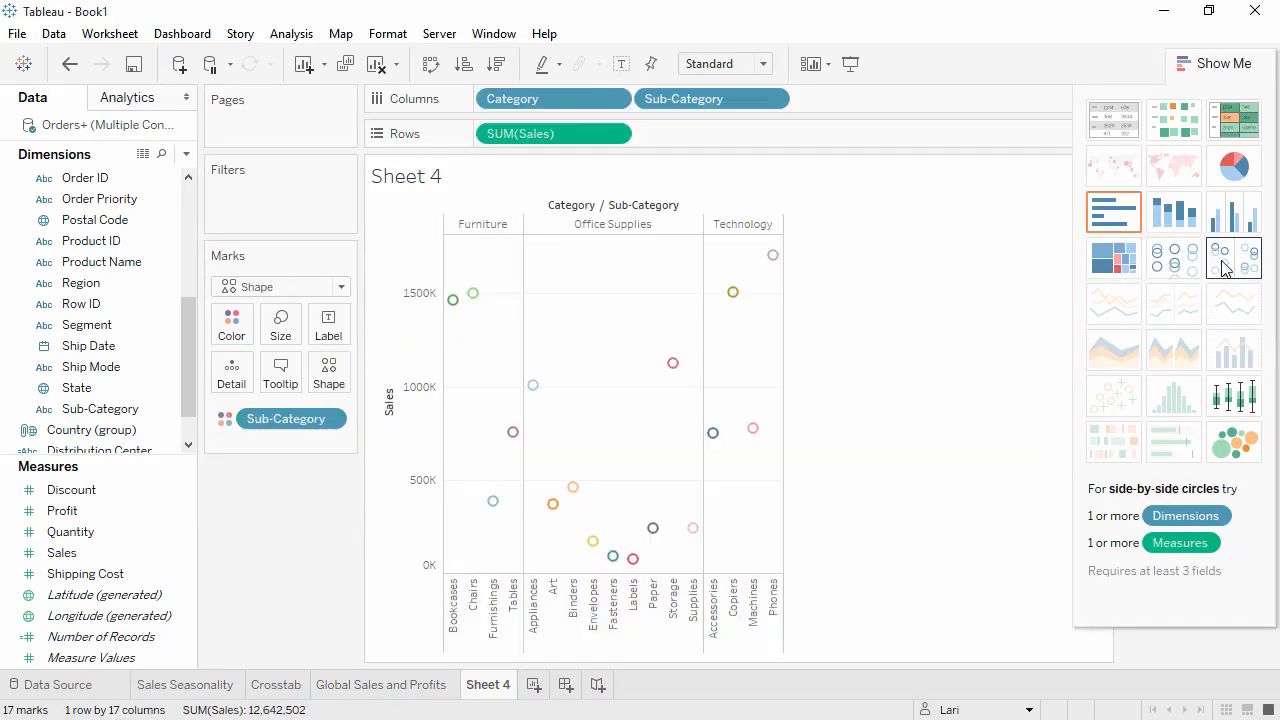
left_click(1127, 229)
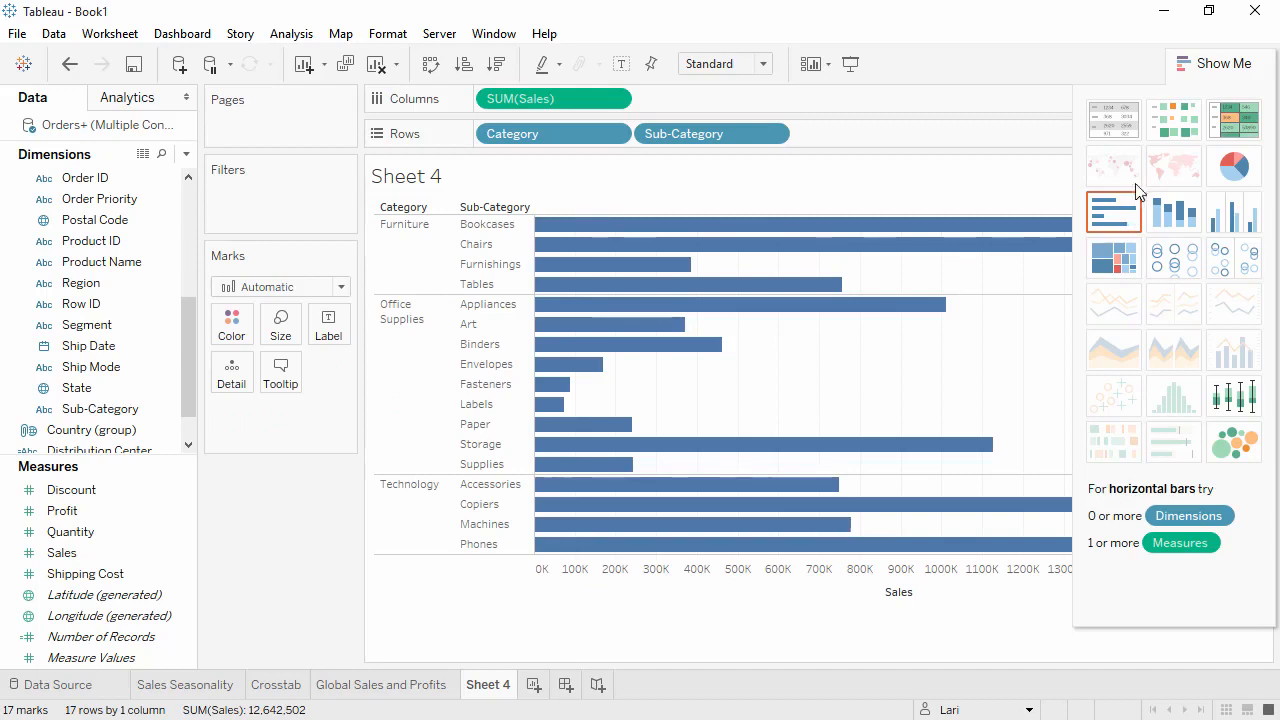
left_click(1197, 68)
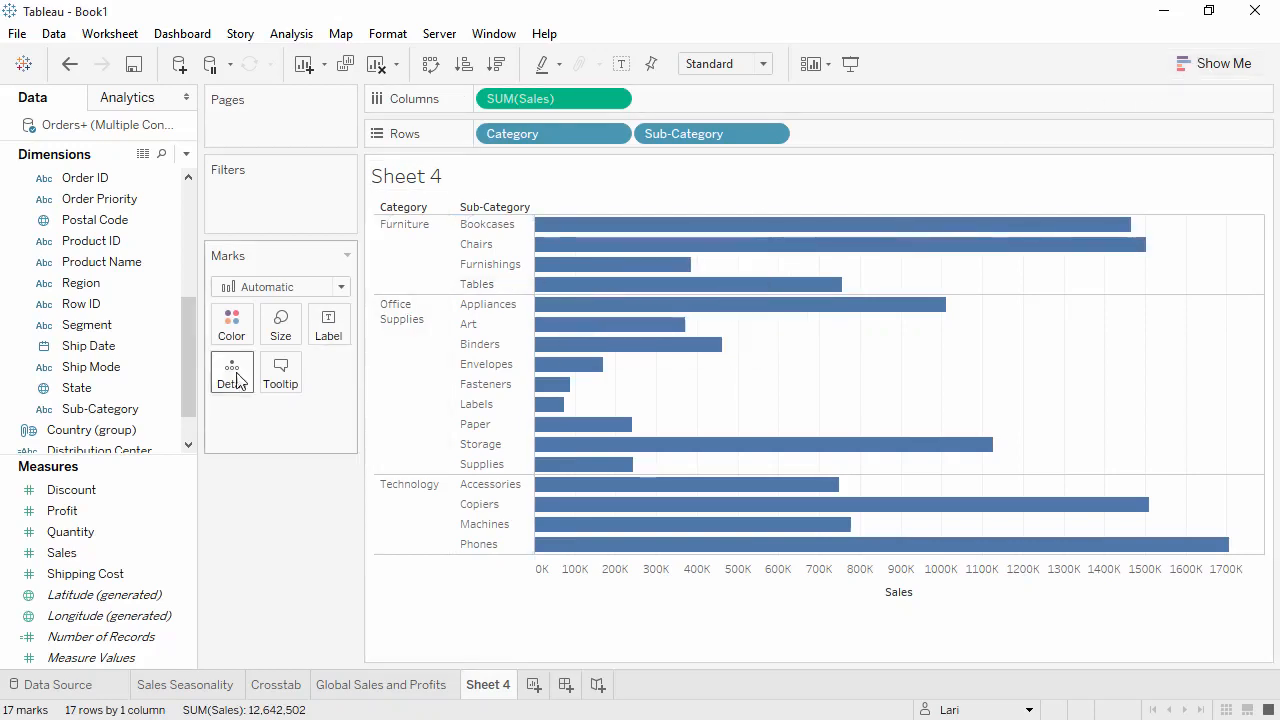
Step: Create a hierarchy named Products from Category and Sub-Category, and add Product Name as its lowest level
left_click(113, 410)
left_click_drag(113, 410, 111, 241)
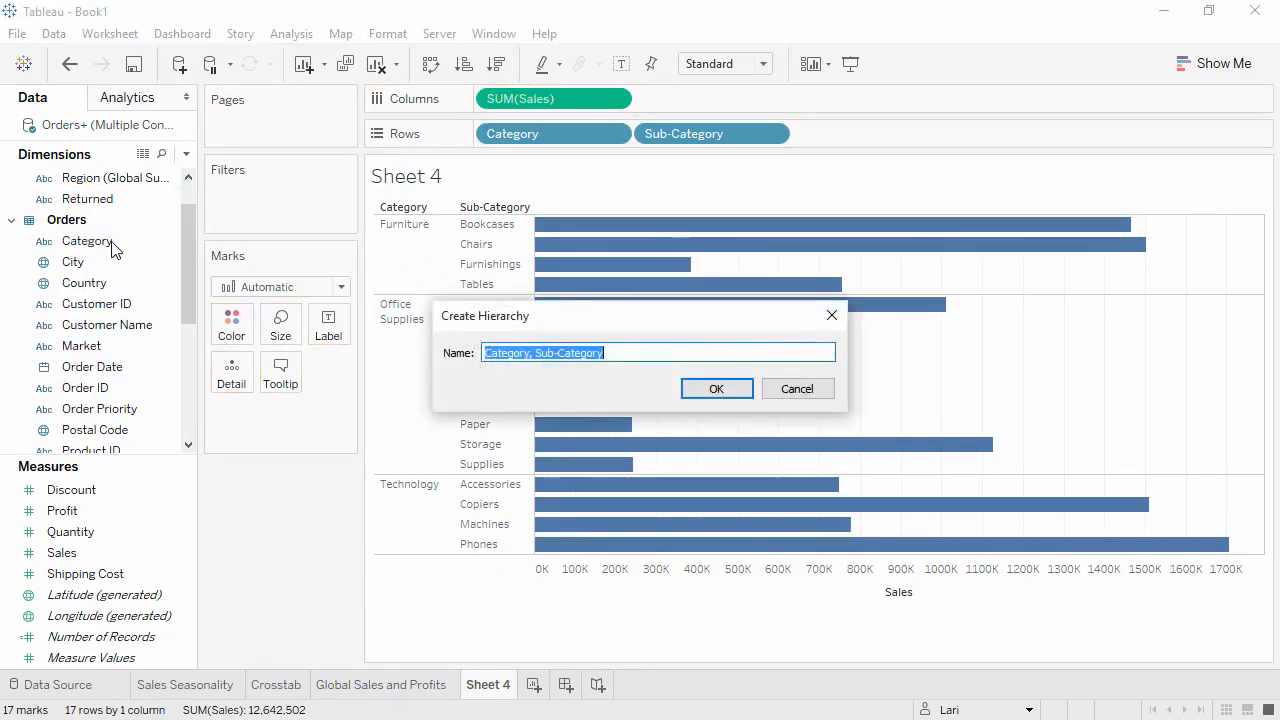
type("Products")
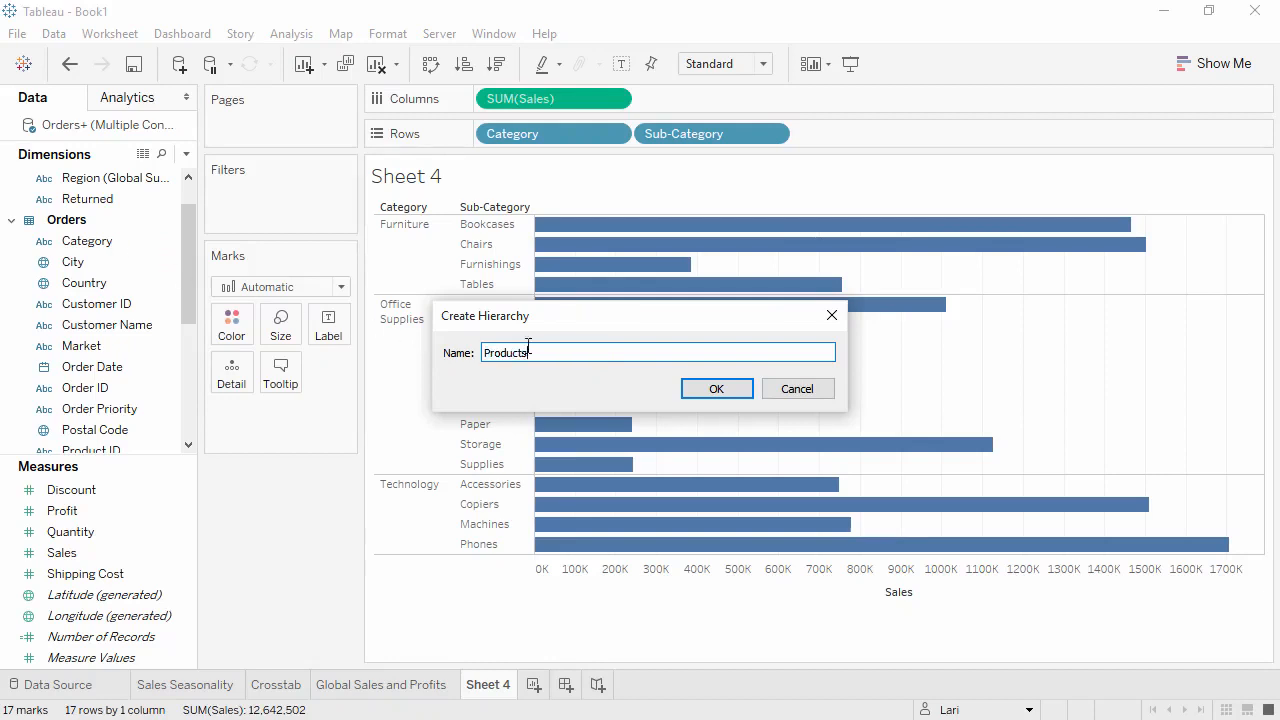
left_click(706, 390)
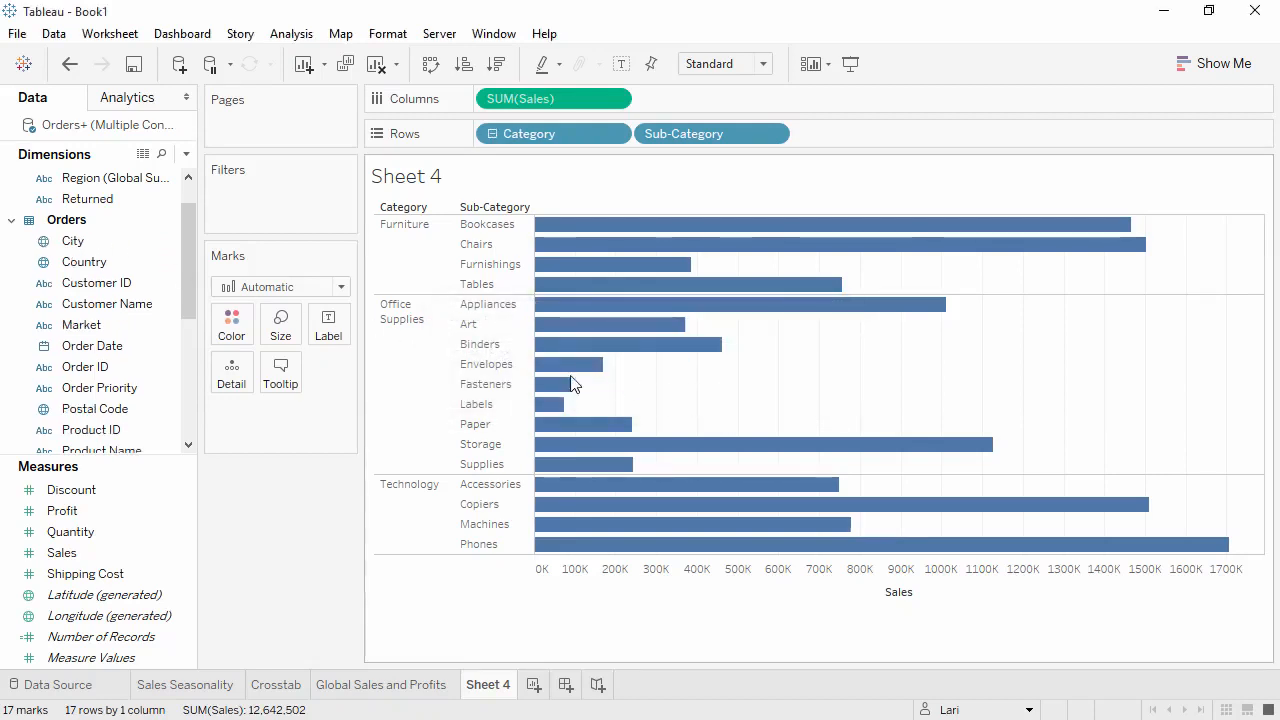
left_click_drag(186, 306, 184, 398)
left_click_drag(105, 199, 120, 435)
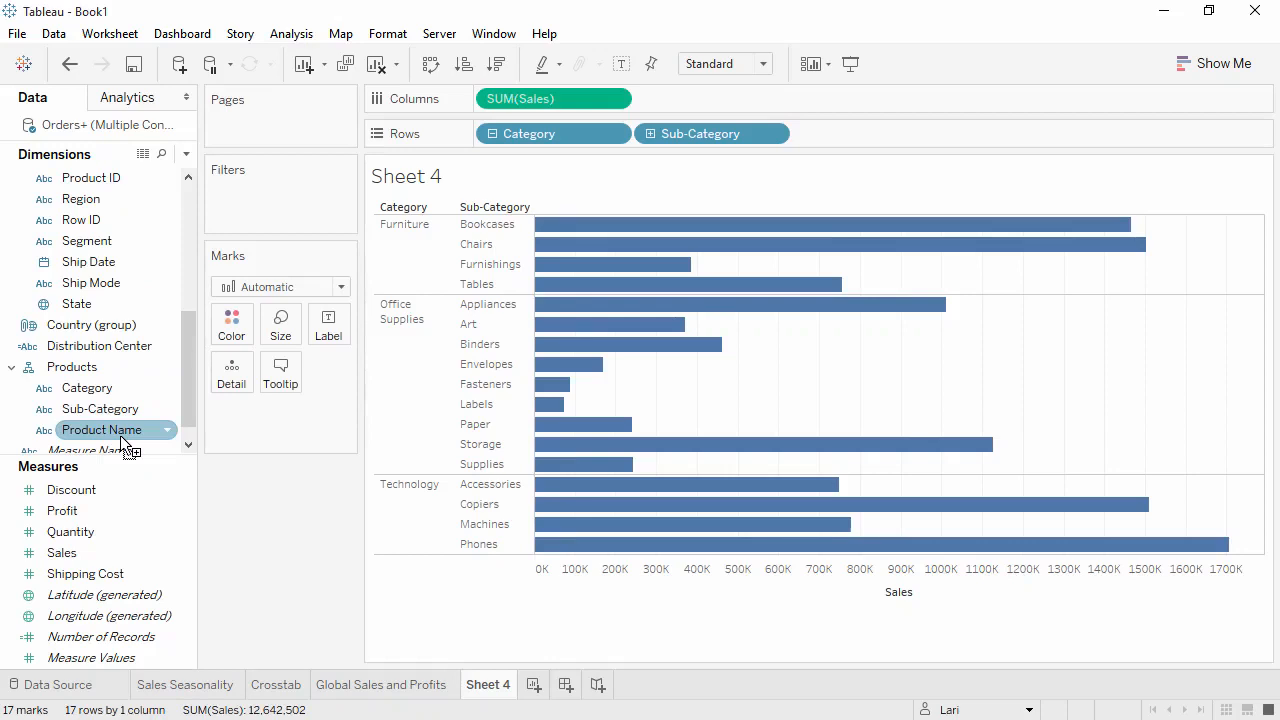
Step: Try the Products hierarchy by collapsing and expanding the Category and Sub-Category levels in the bar chart
left_click(492, 134)
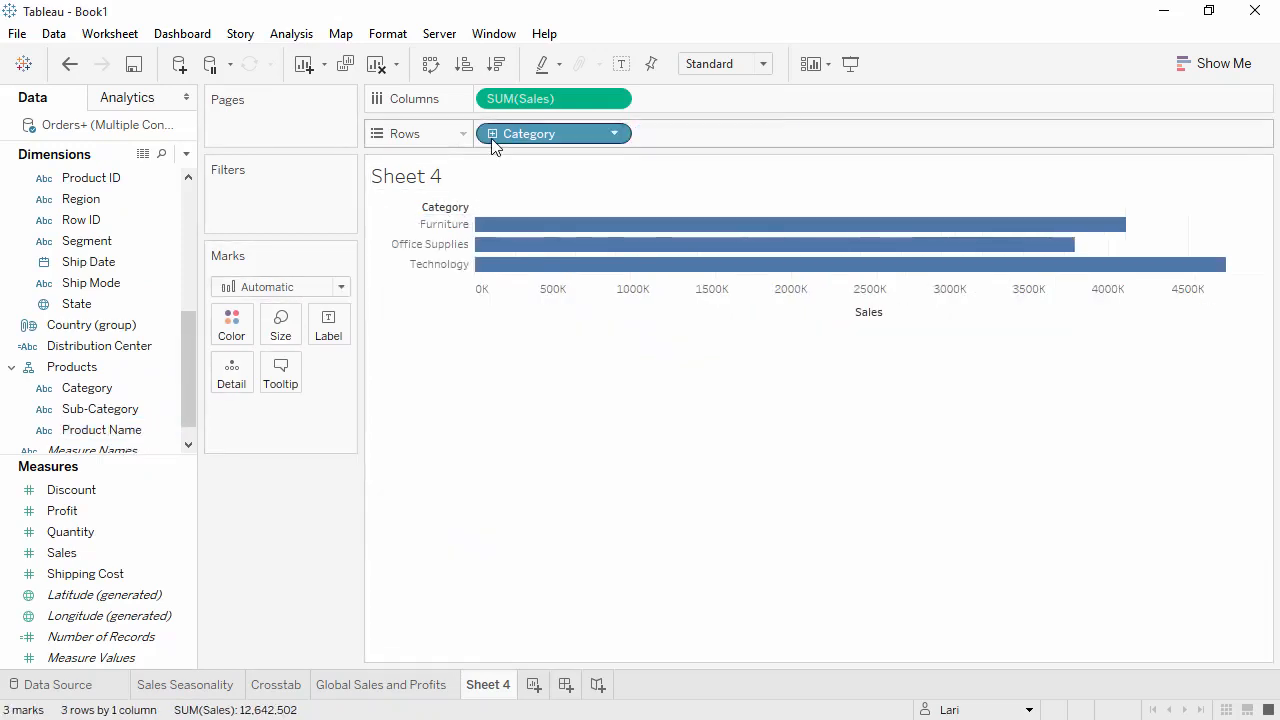
left_click(492, 134)
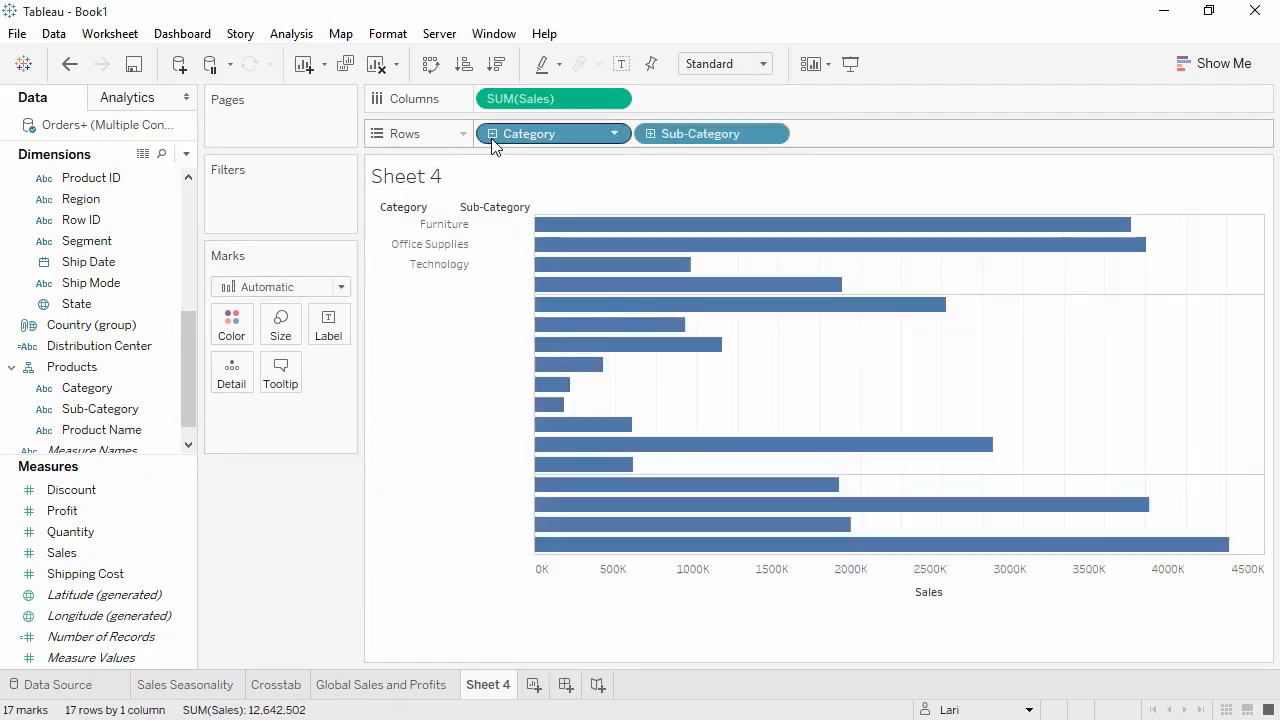
left_click(650, 134)
left_click(650, 134)
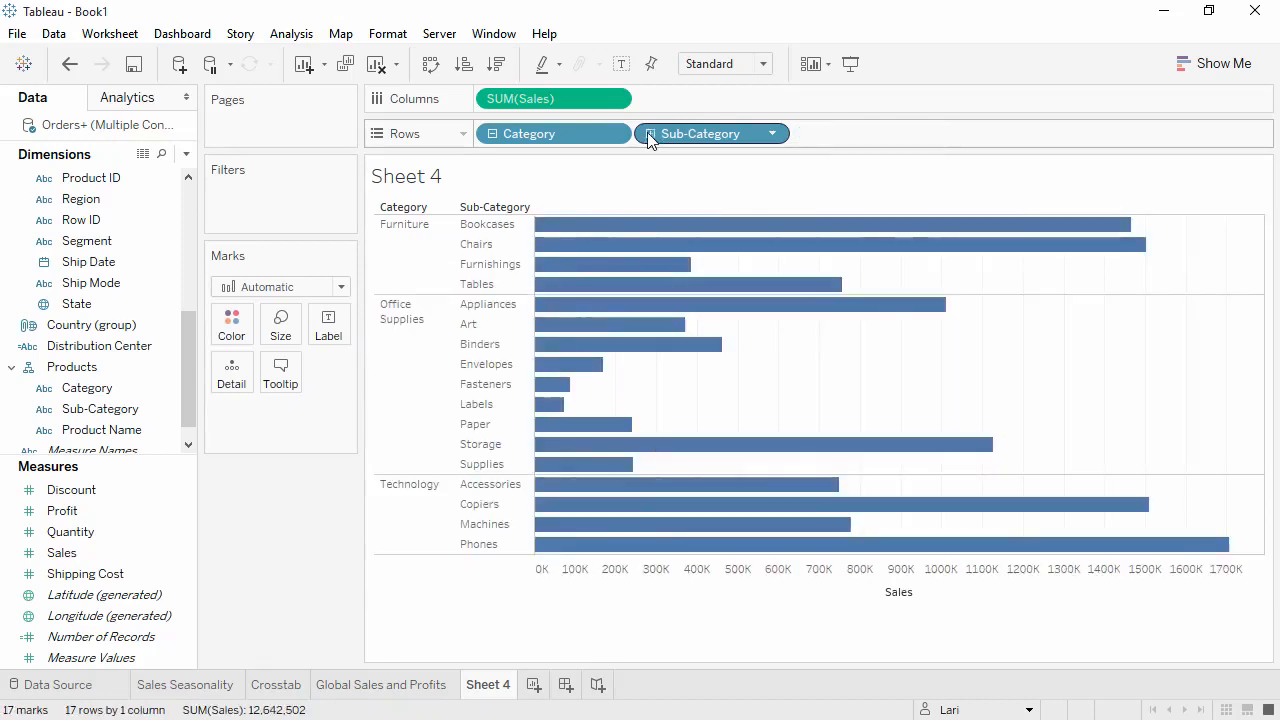
Step: Sort the bar chart by descending Sales at the Category level and within each category at the Sub-Category level
left_click(492, 134)
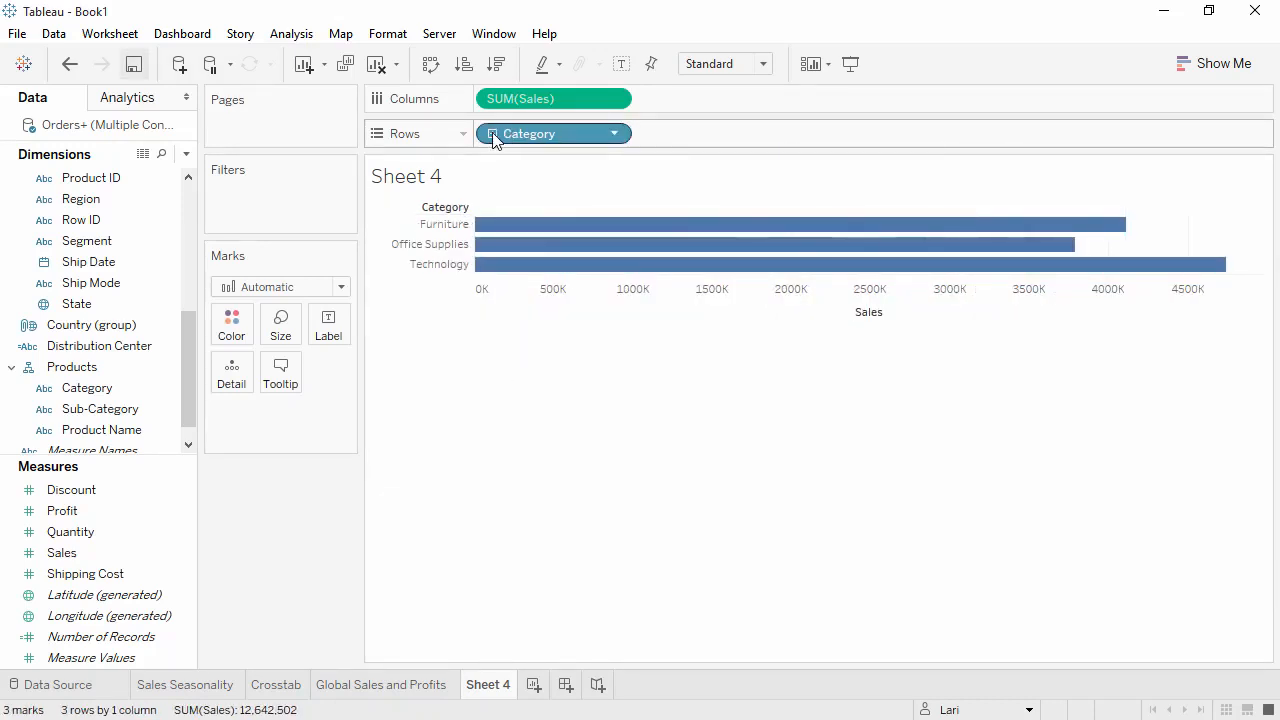
left_click(500, 73)
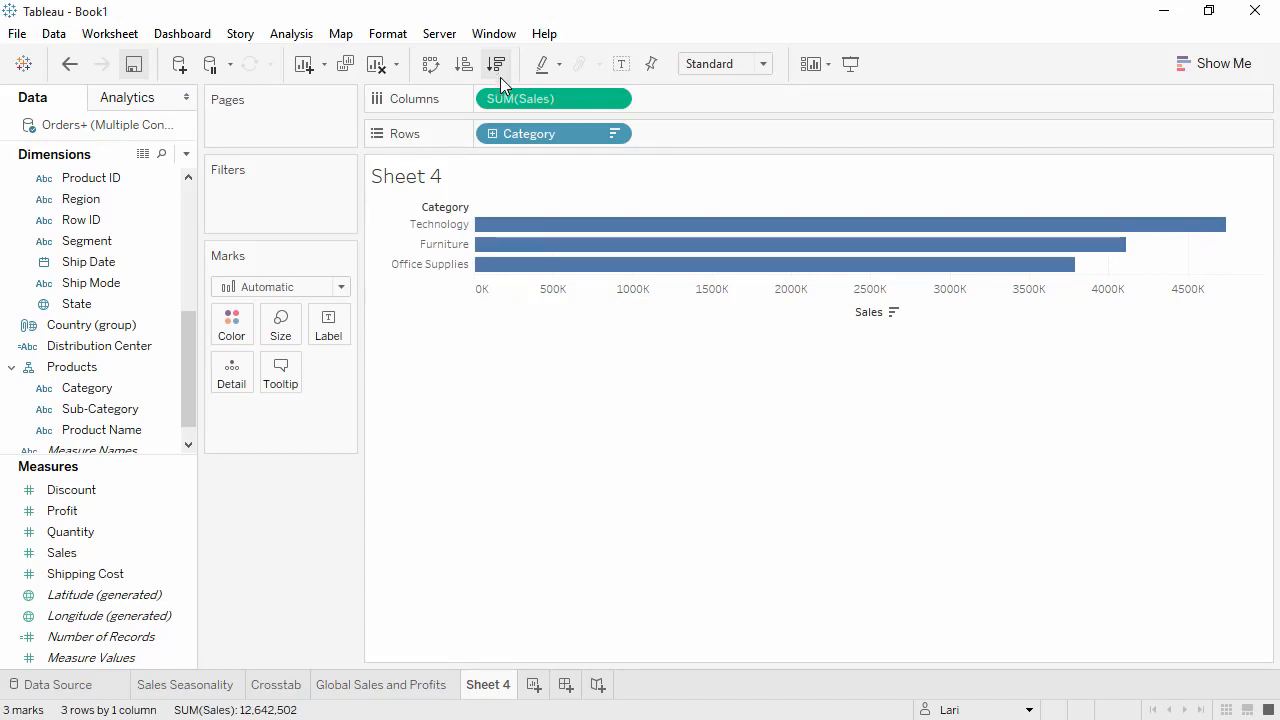
left_click(495, 135)
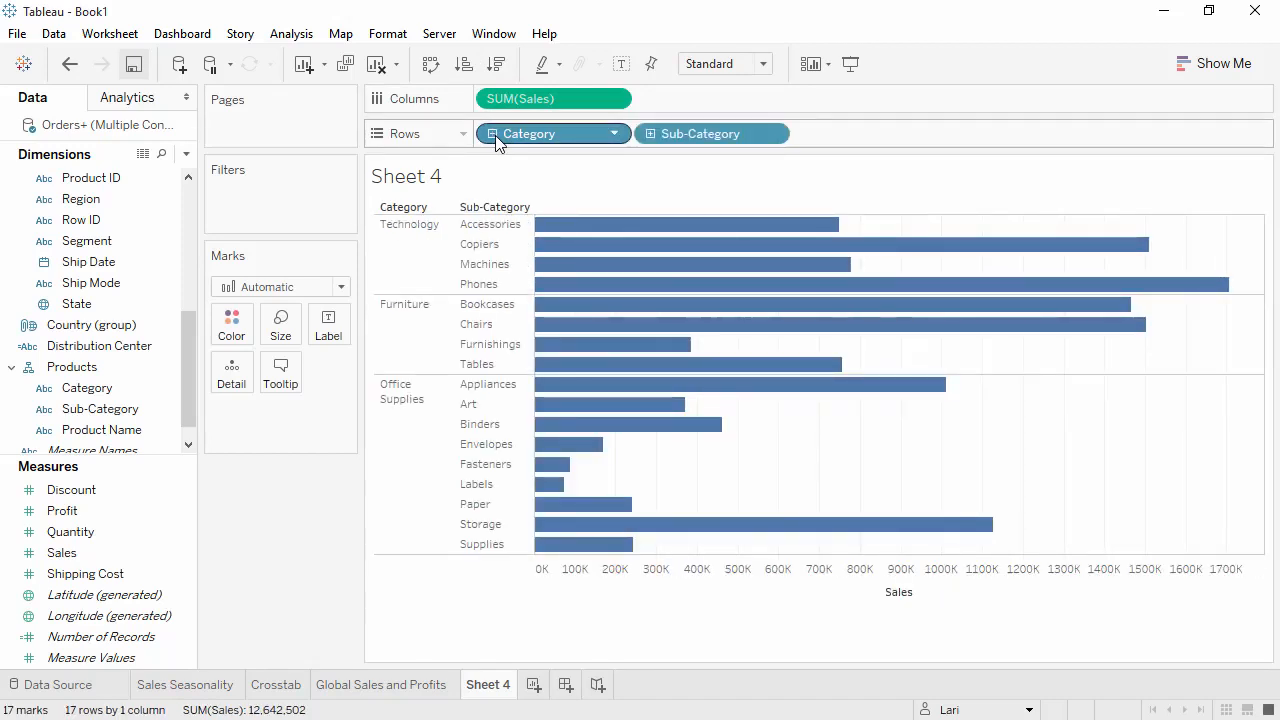
mouse_move(668, 432)
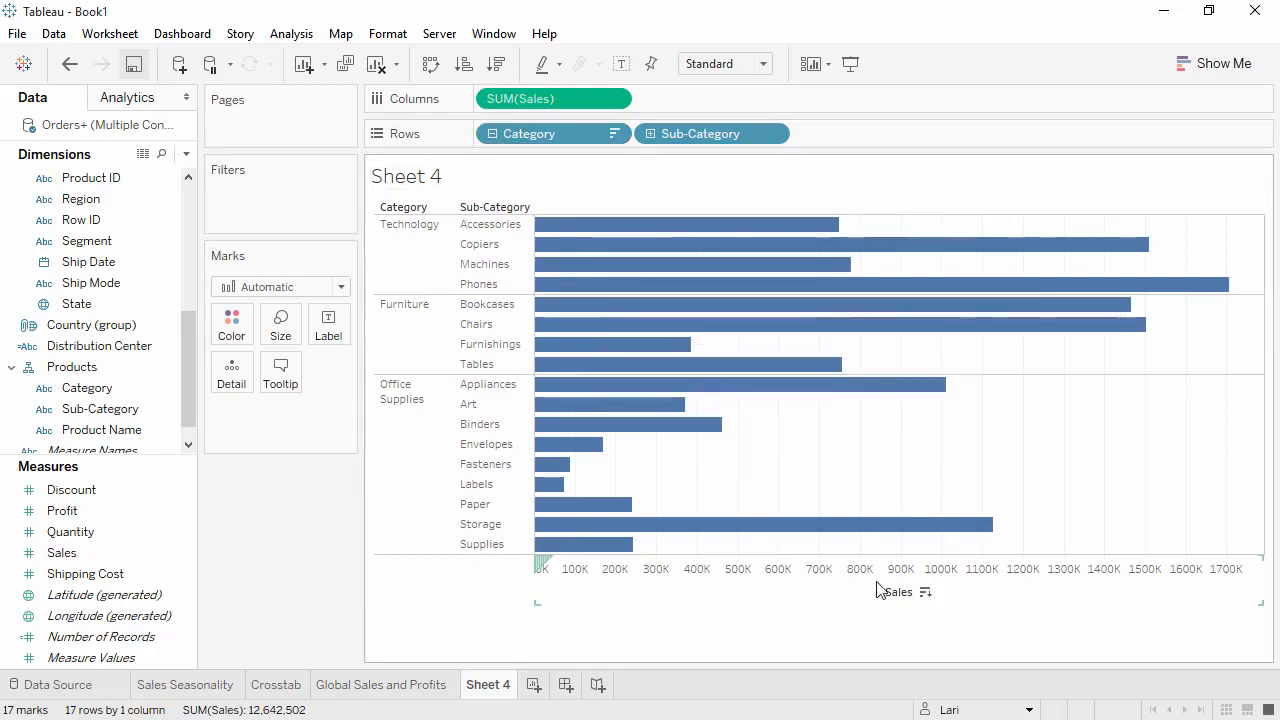
left_click(925, 592)
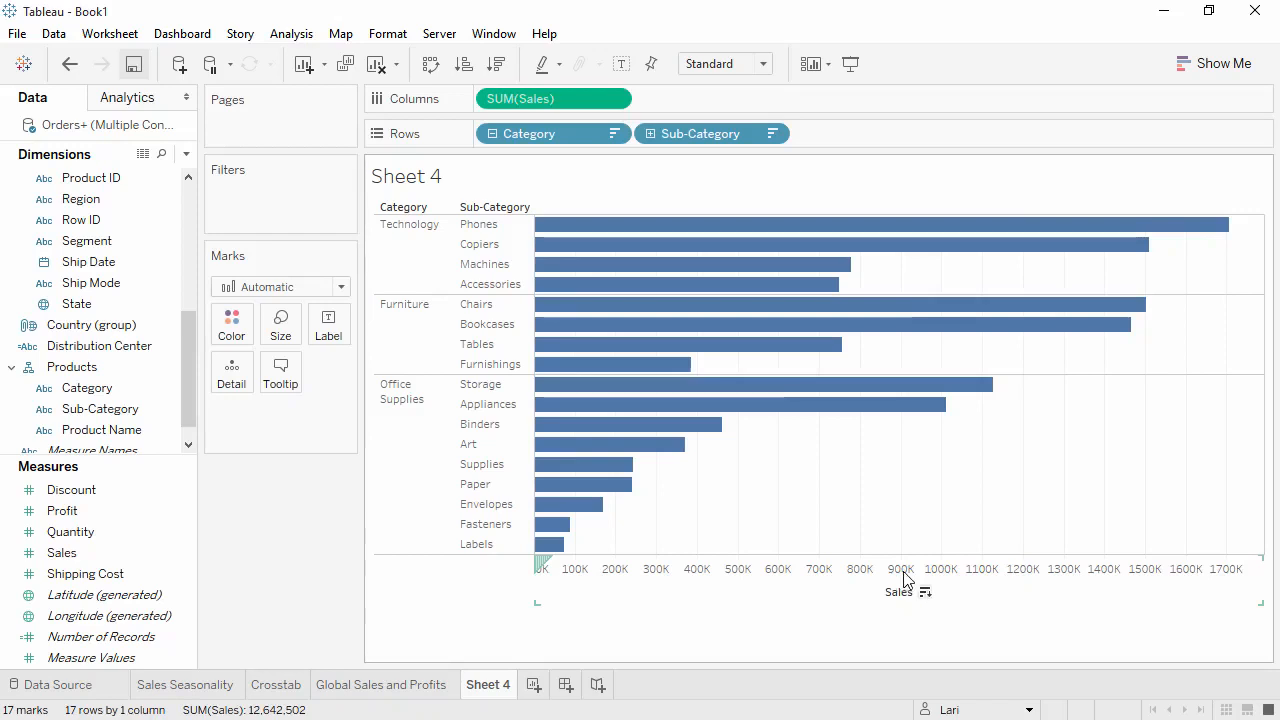
Step: Turn the mark labels of the sorted bar chart on and back off
left_click(621, 66)
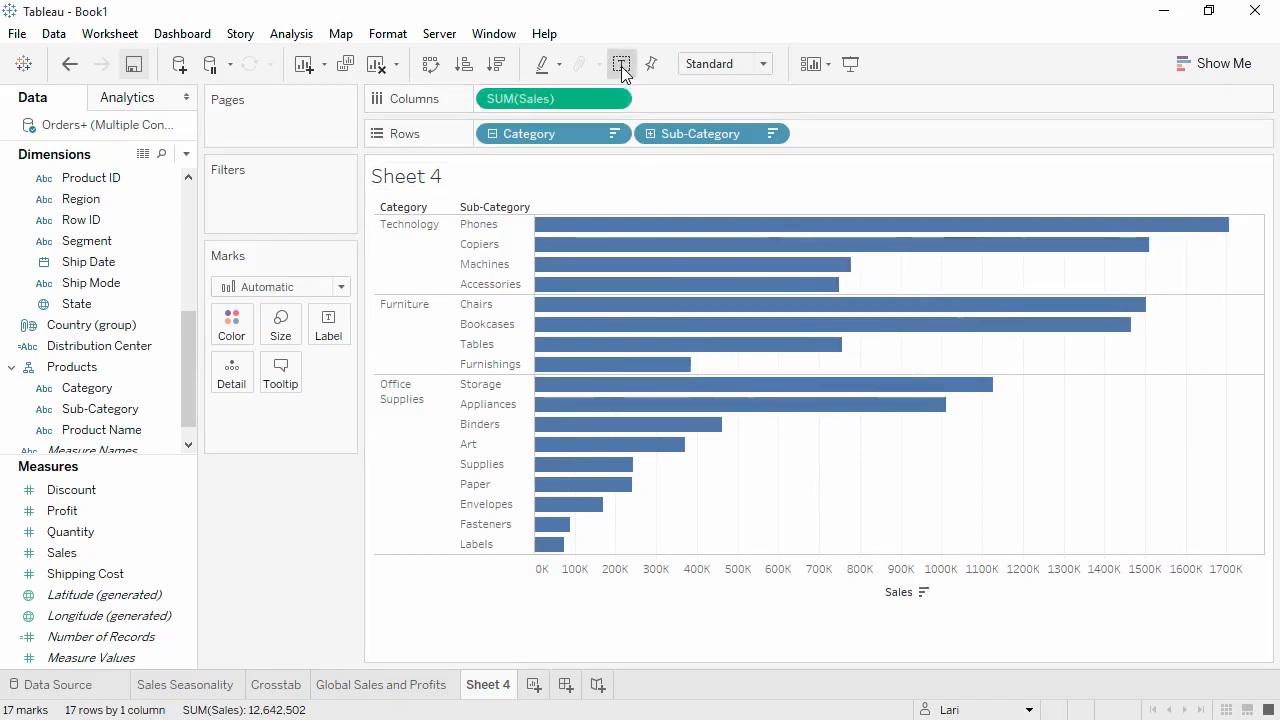
left_click(621, 66)
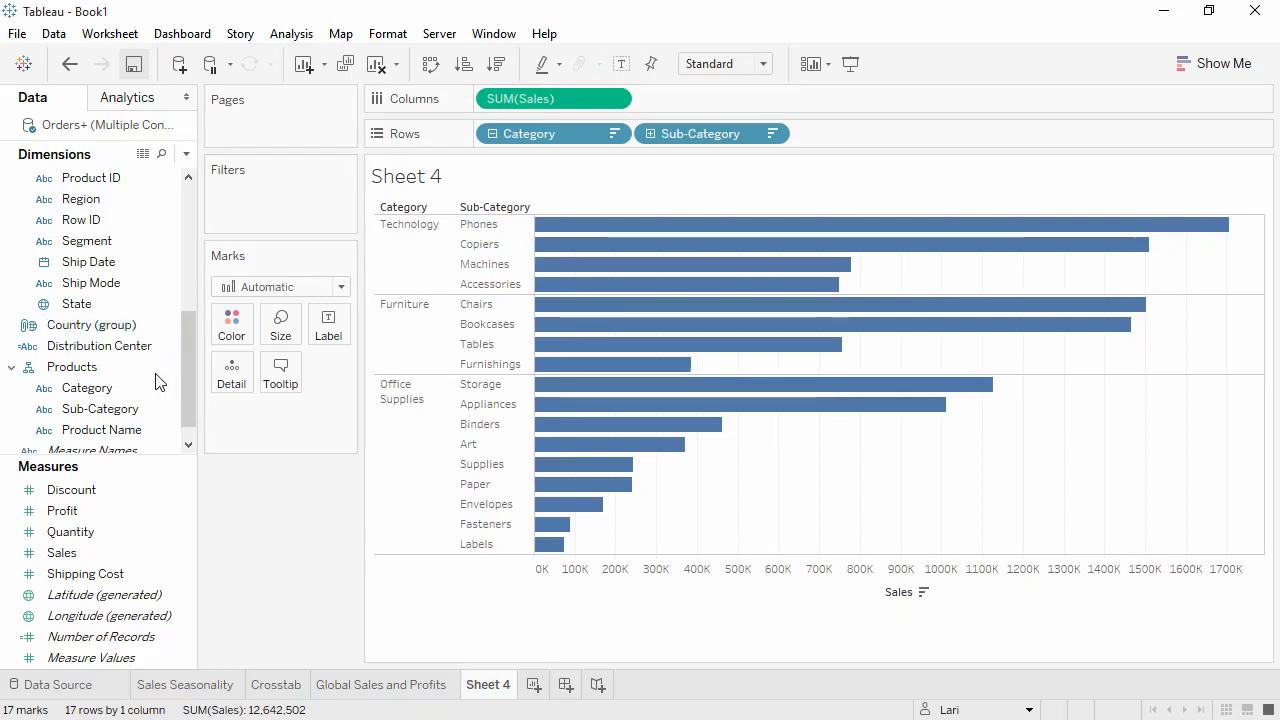
Step: Color the sales bars by Profit and split the chart into one column per Market
left_click_drag(113, 509, 231, 324)
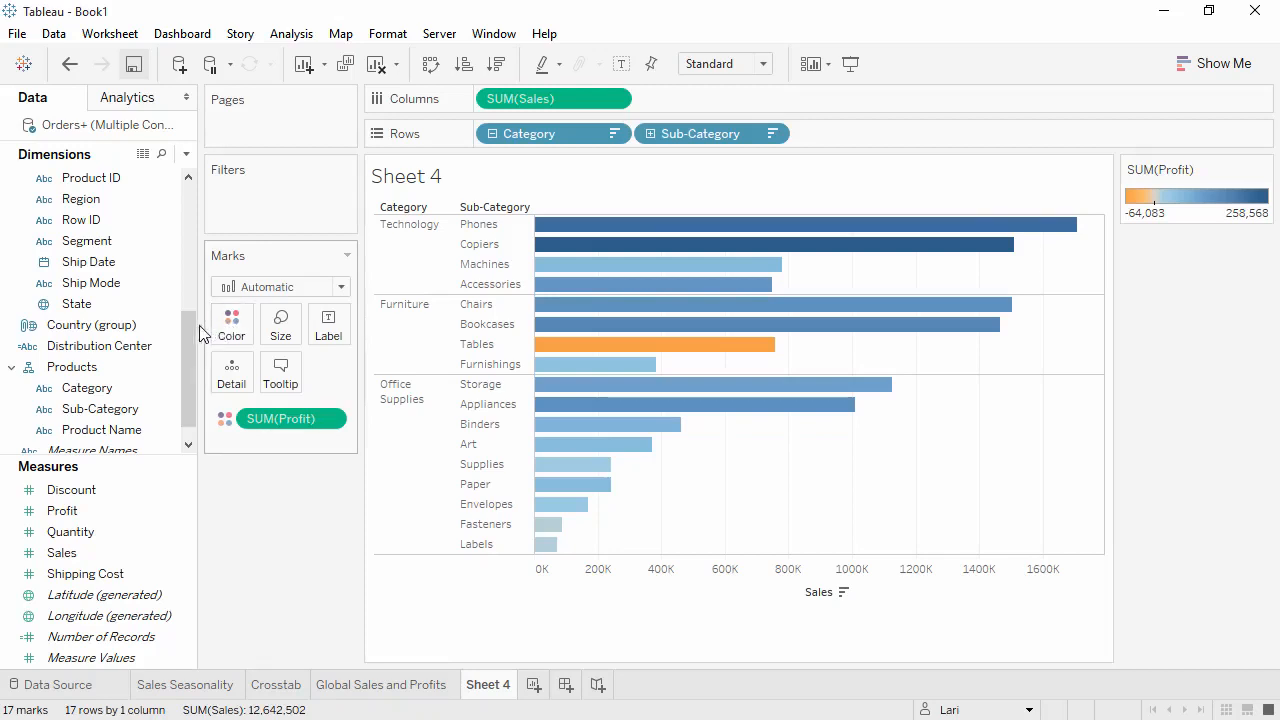
left_click_drag(187, 332, 188, 282)
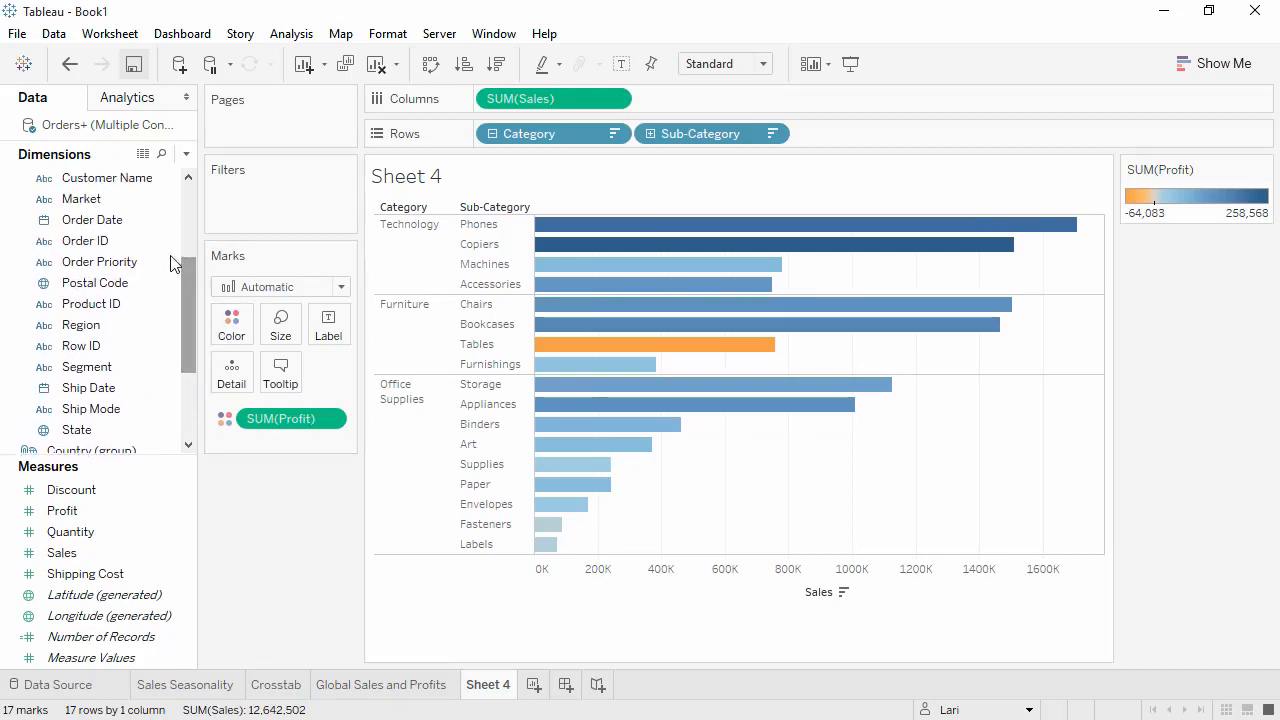
left_click(133, 198)
left_click_drag(133, 198, 584, 199)
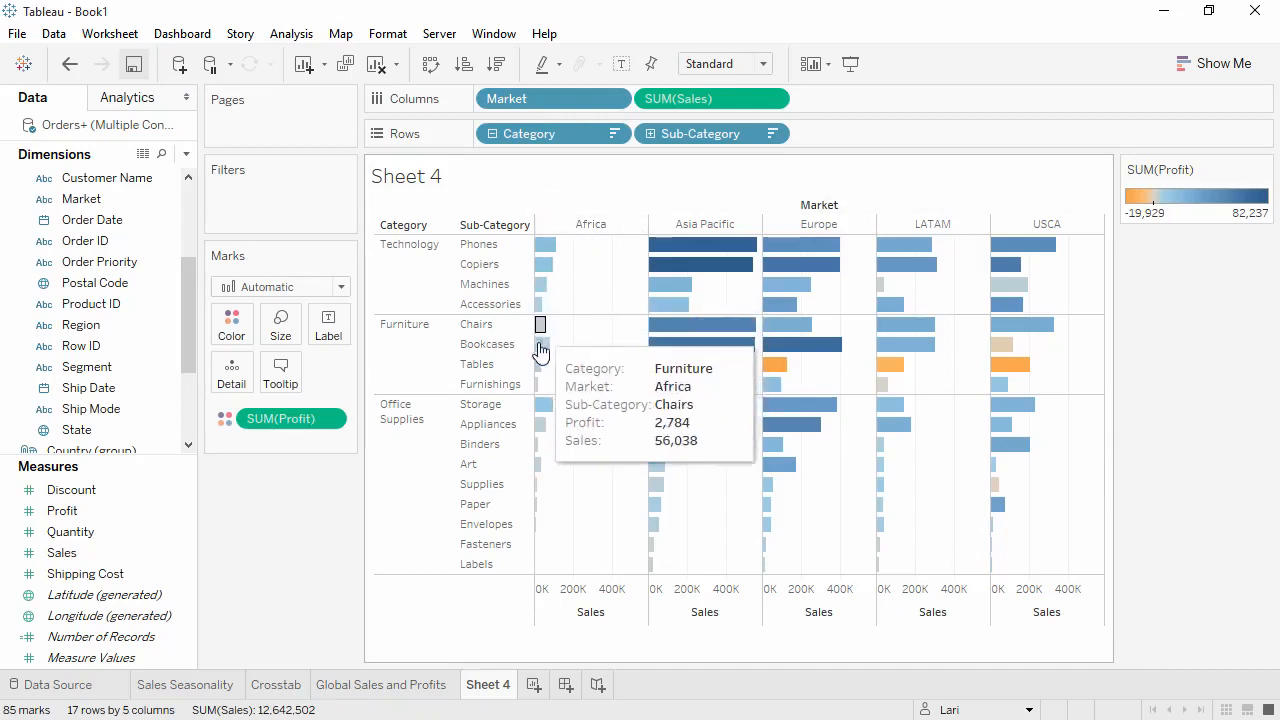
Step: Group the Art, Supplies, Paper, Envelopes, Fasteners and Labels sub-categories under Office Supplies into one group
left_click(480, 471)
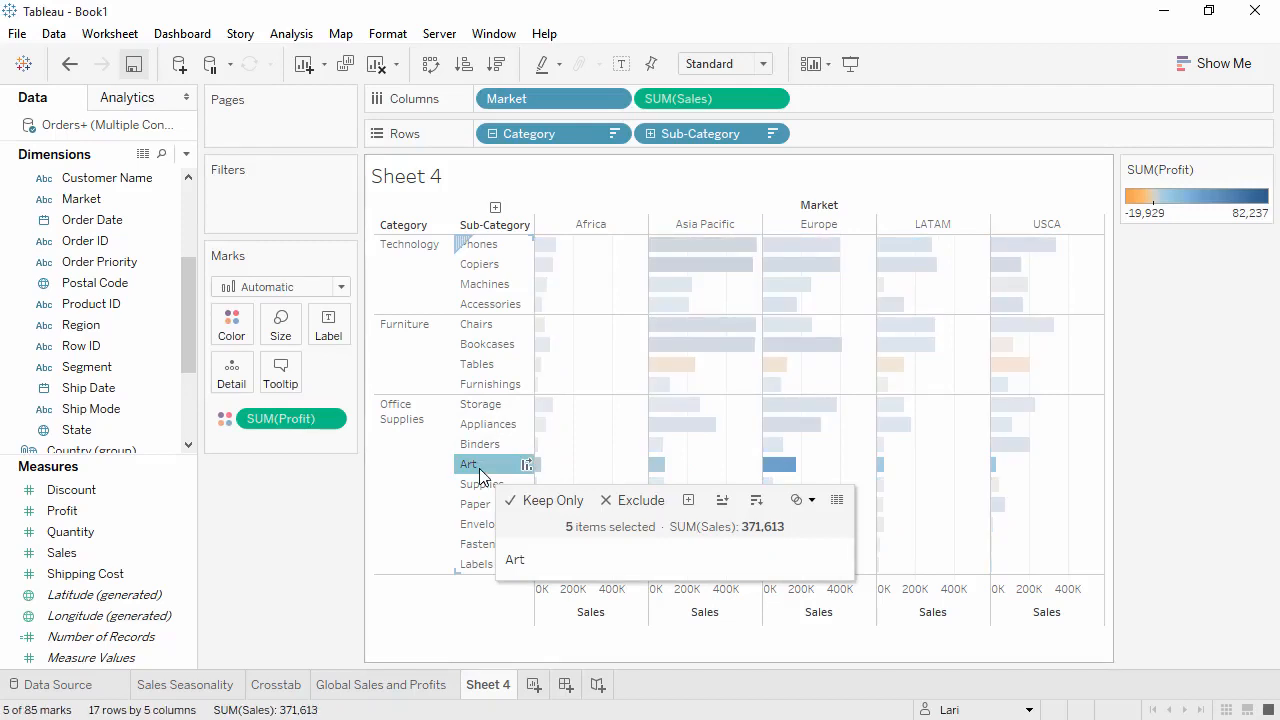
left_click(475, 566, "shift")
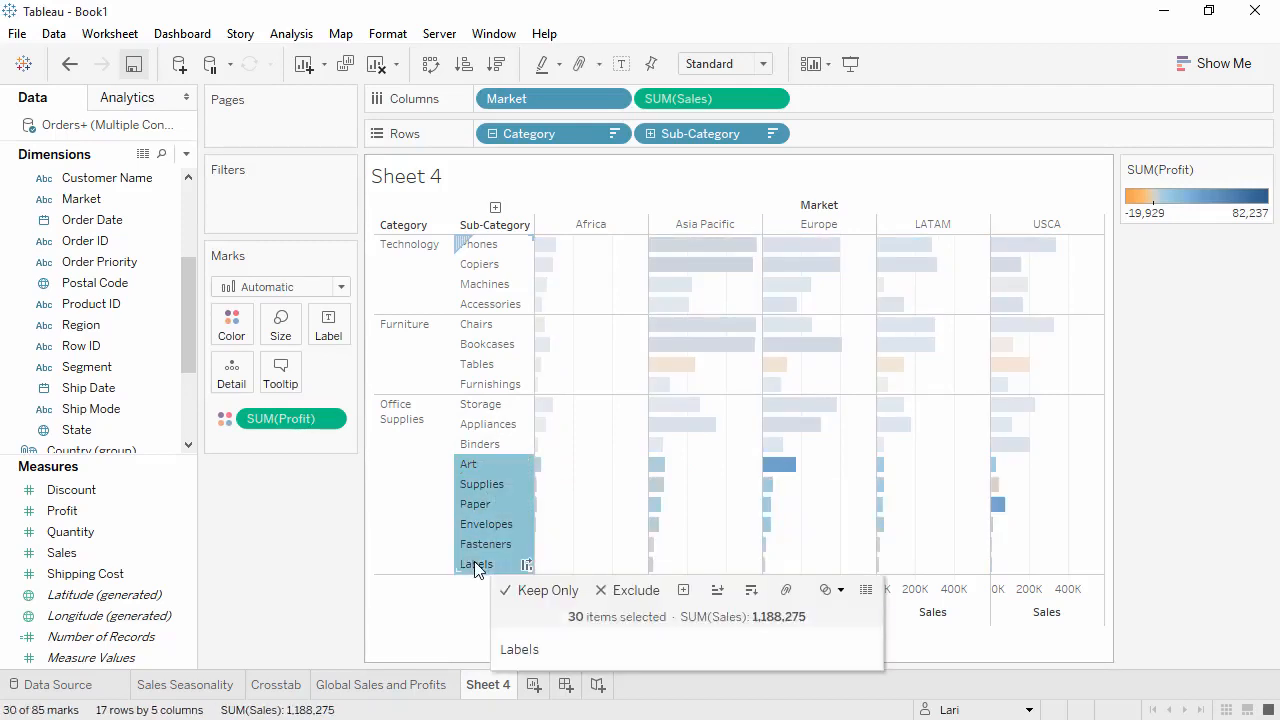
left_click(786, 594)
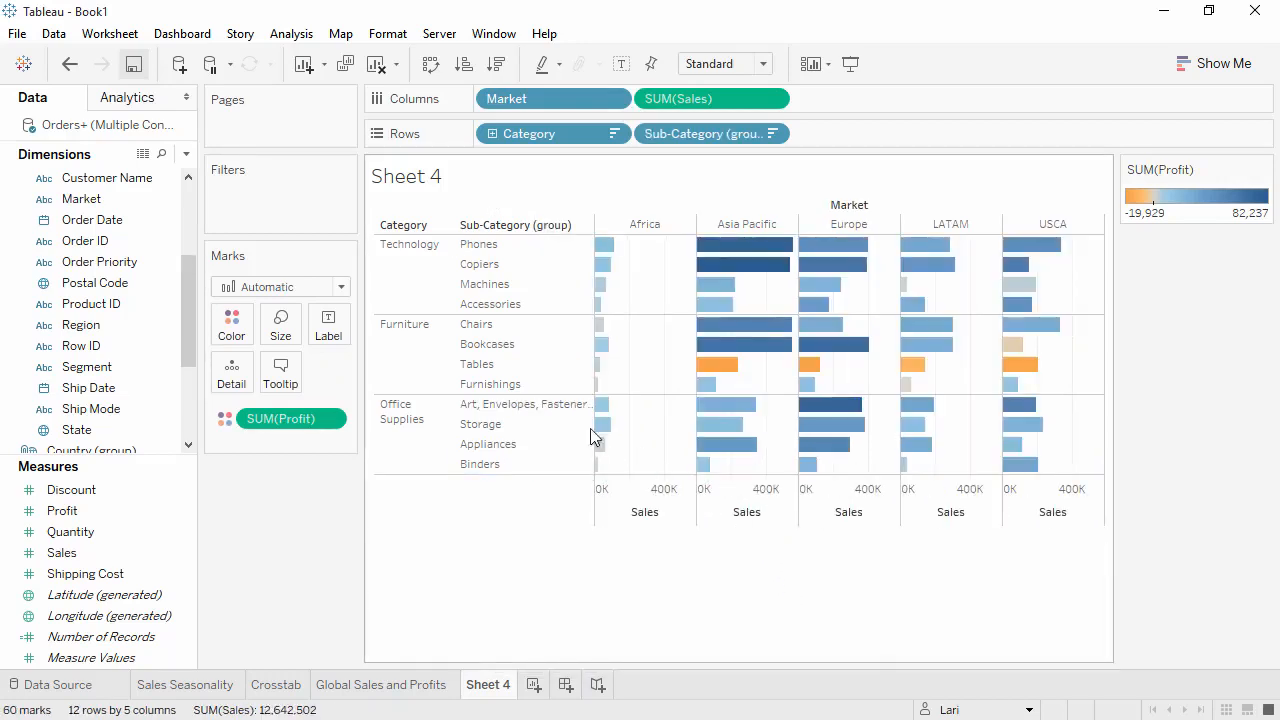
Step: Rename the grouped Art, Envelopes and Fasteners row under Office Supplies to "Small Office Supplies" with an alias
right_click(502, 410)
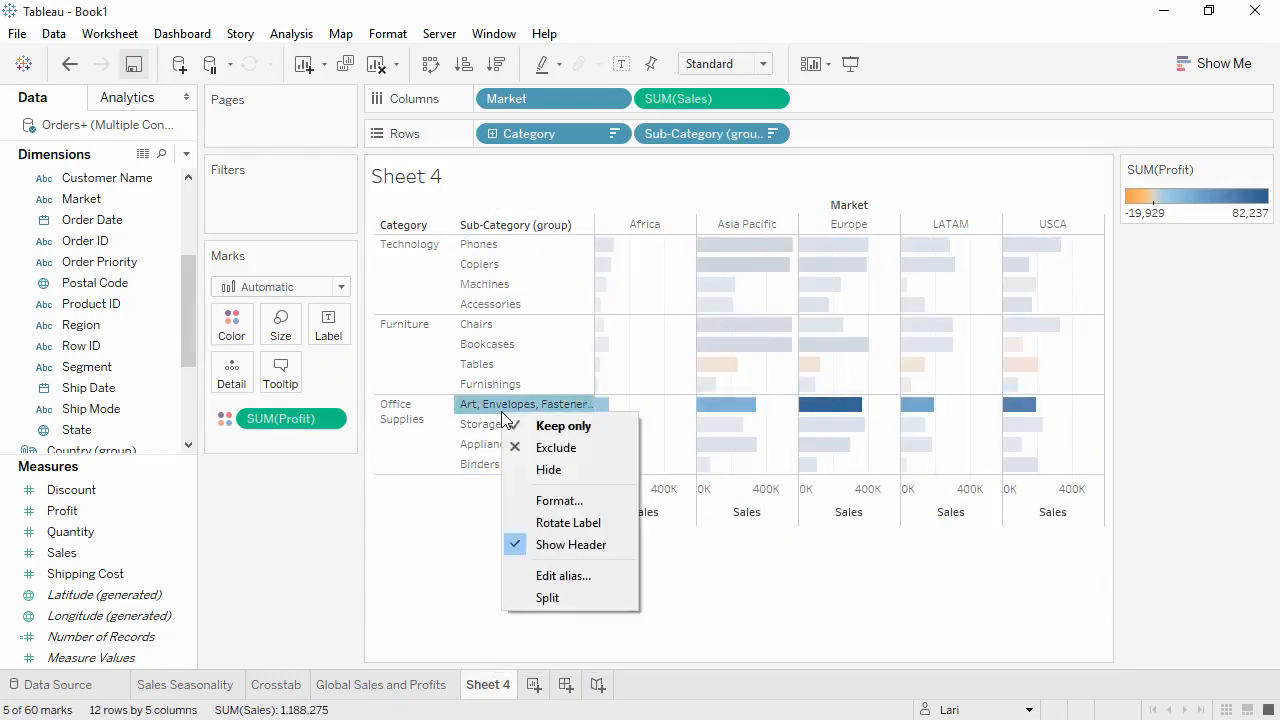
left_click(562, 576)
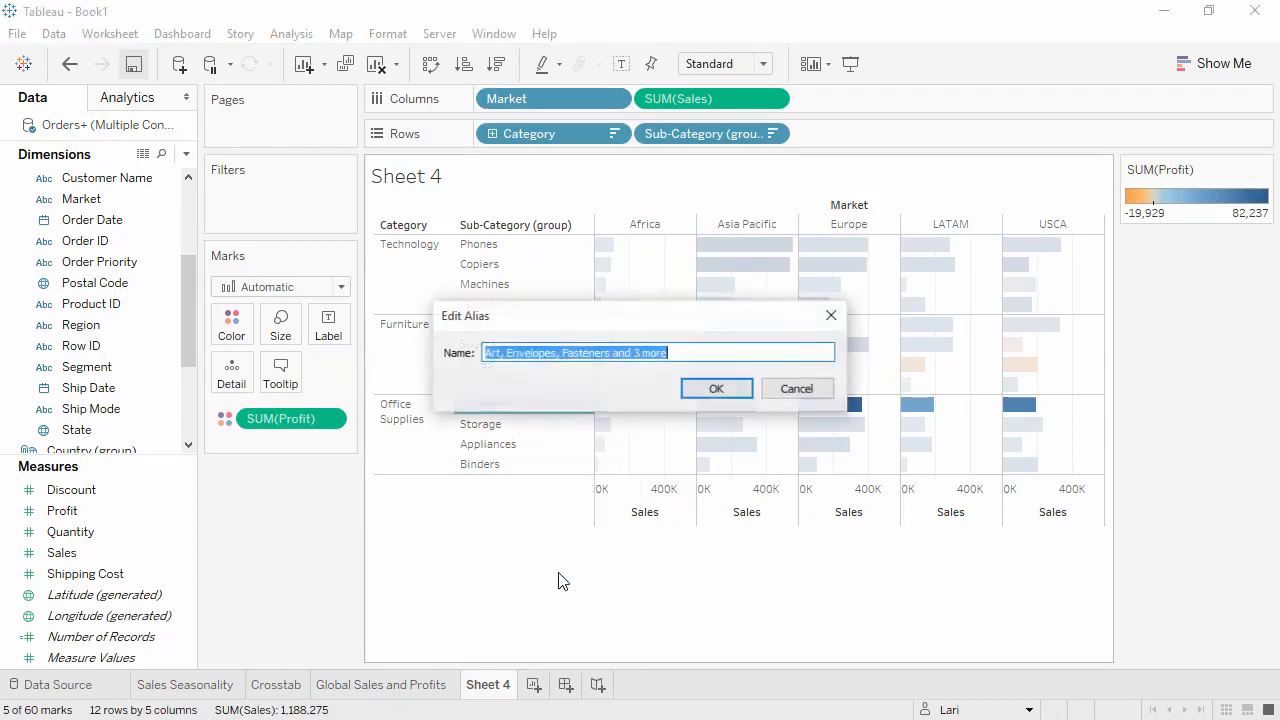
type("Small Office Supplies")
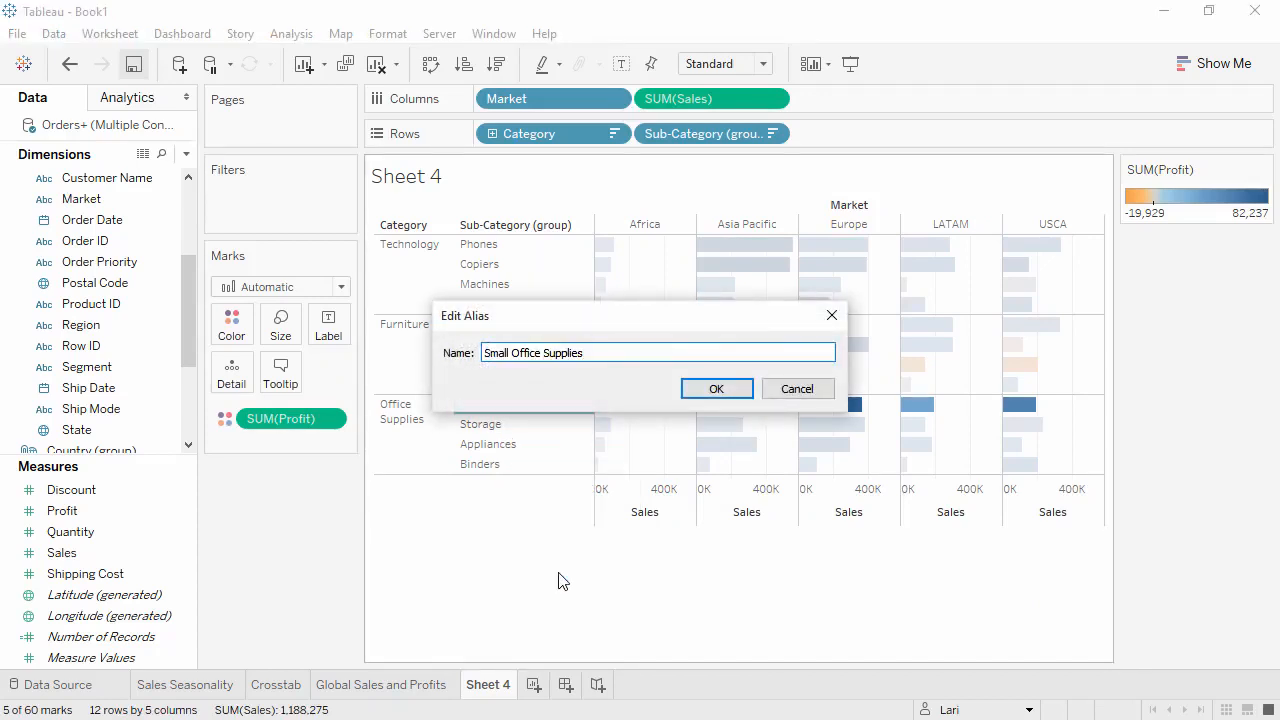
left_click(709, 392)
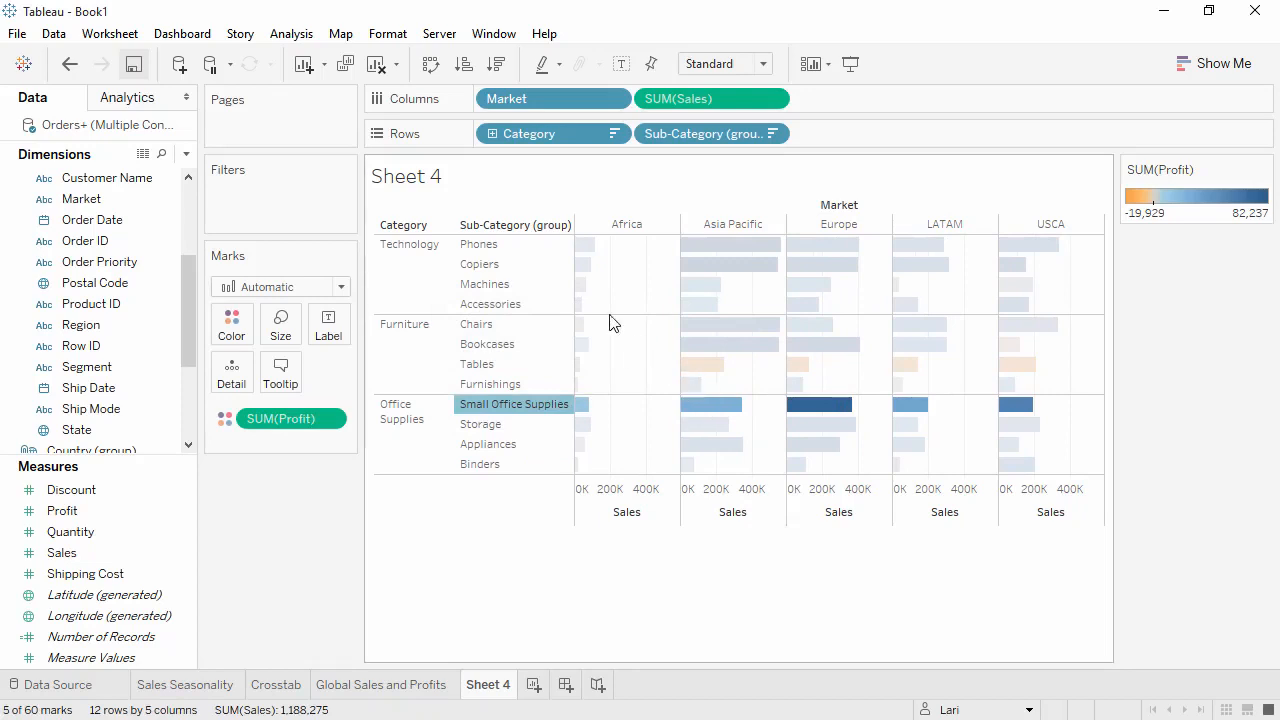
Step: Remove Market from the sales bar chart and swap its rows and columns to get vertical bars
left_click_drag(567, 96, 314, 510)
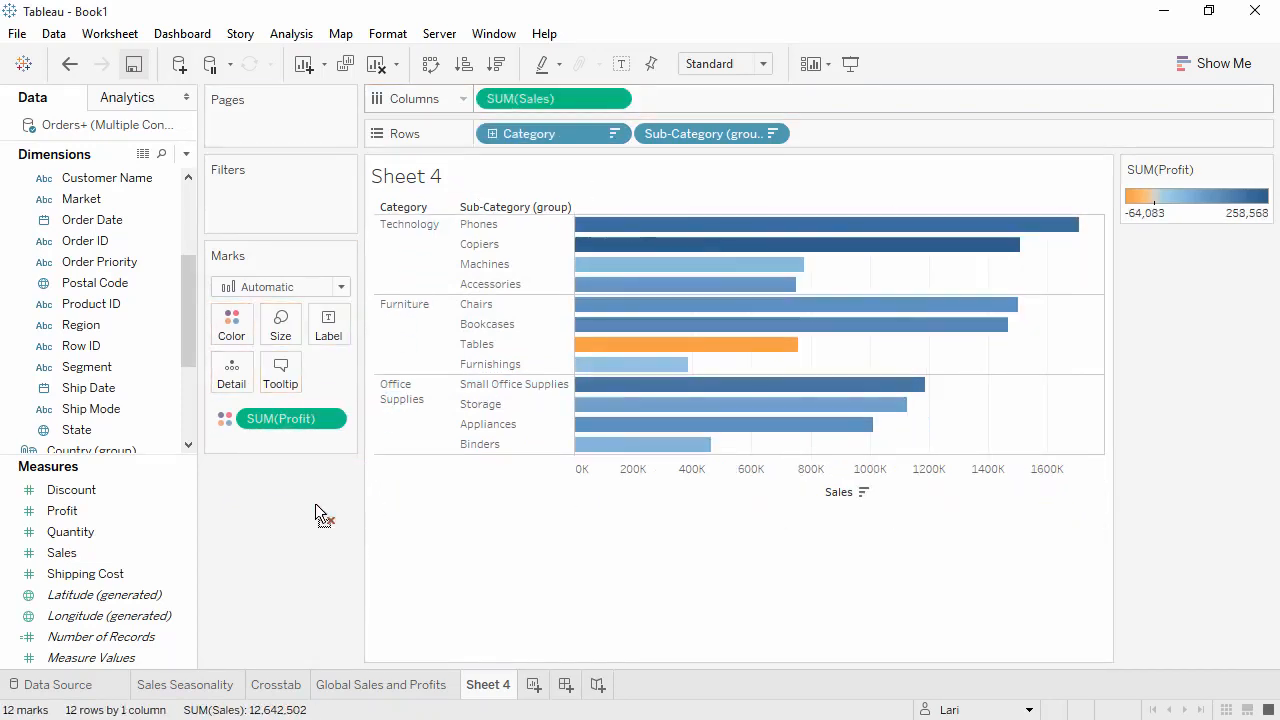
left_click(432, 70)
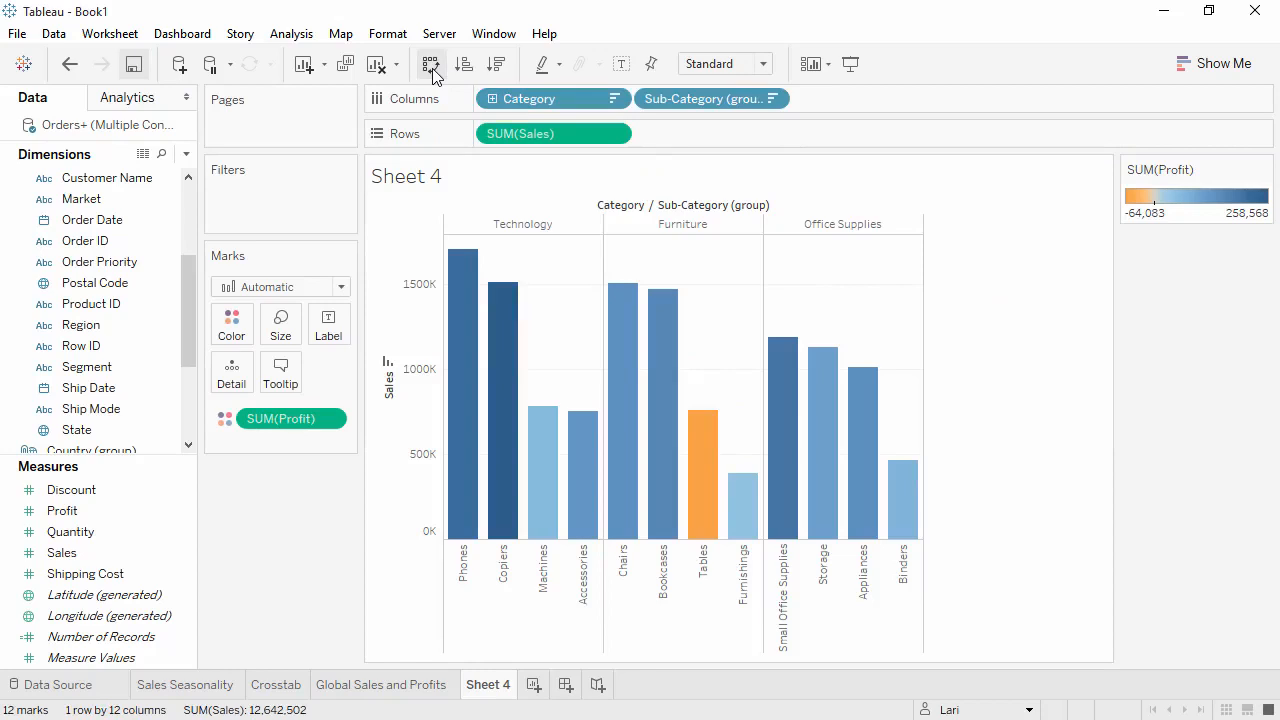
Step: Hide the field labels for columns and rename Sheet 4 as "Sales by Sub-Category"
right_click(626, 208)
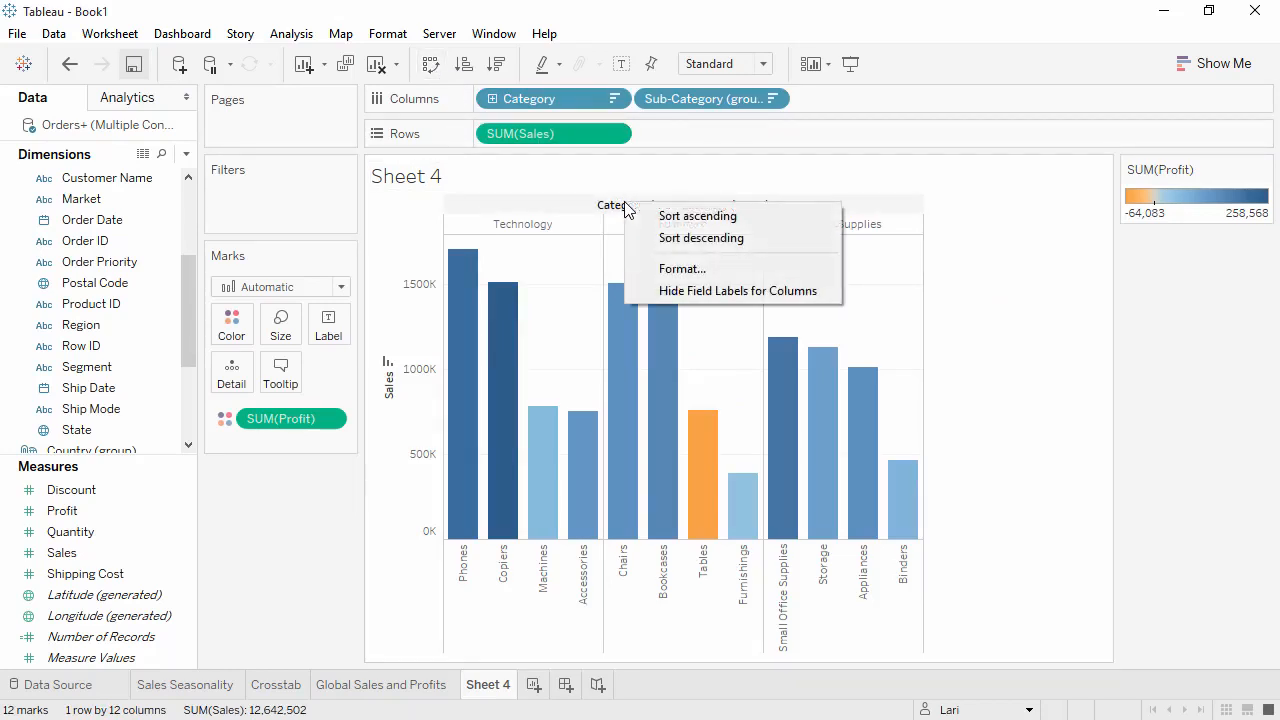
left_click(667, 290)
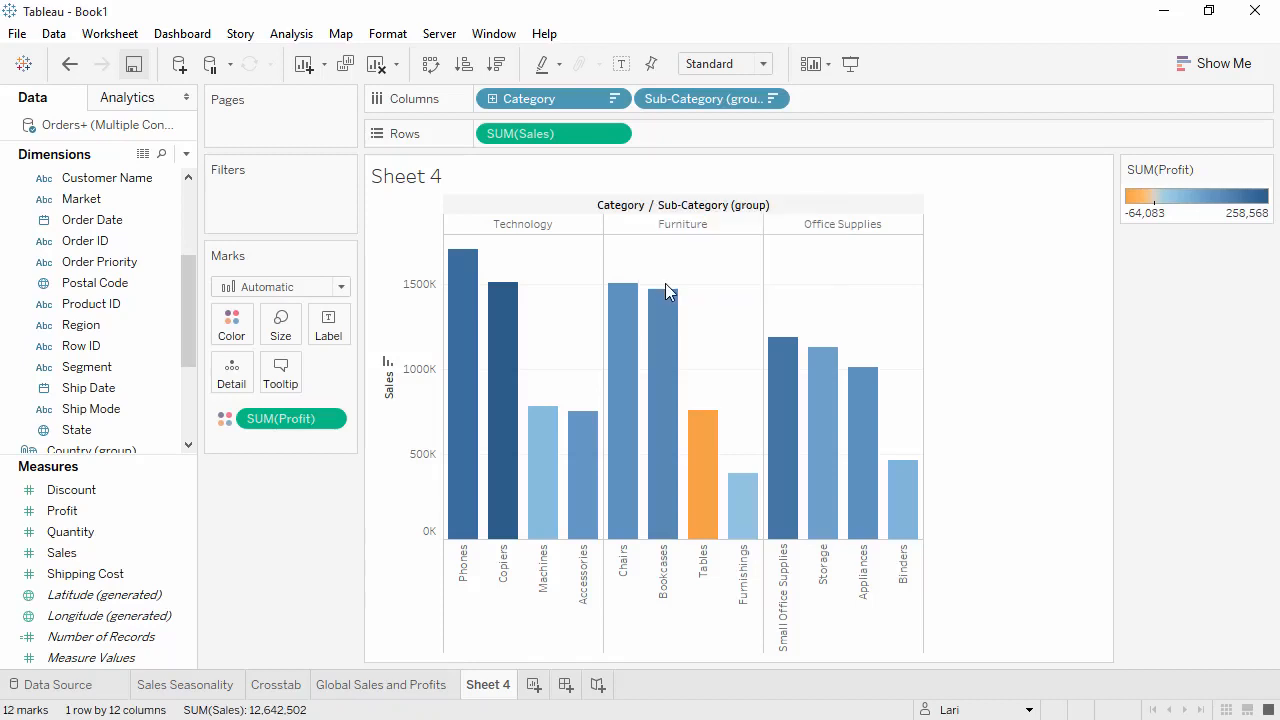
double_click(502, 687)
type("Sales by Sub-Category")
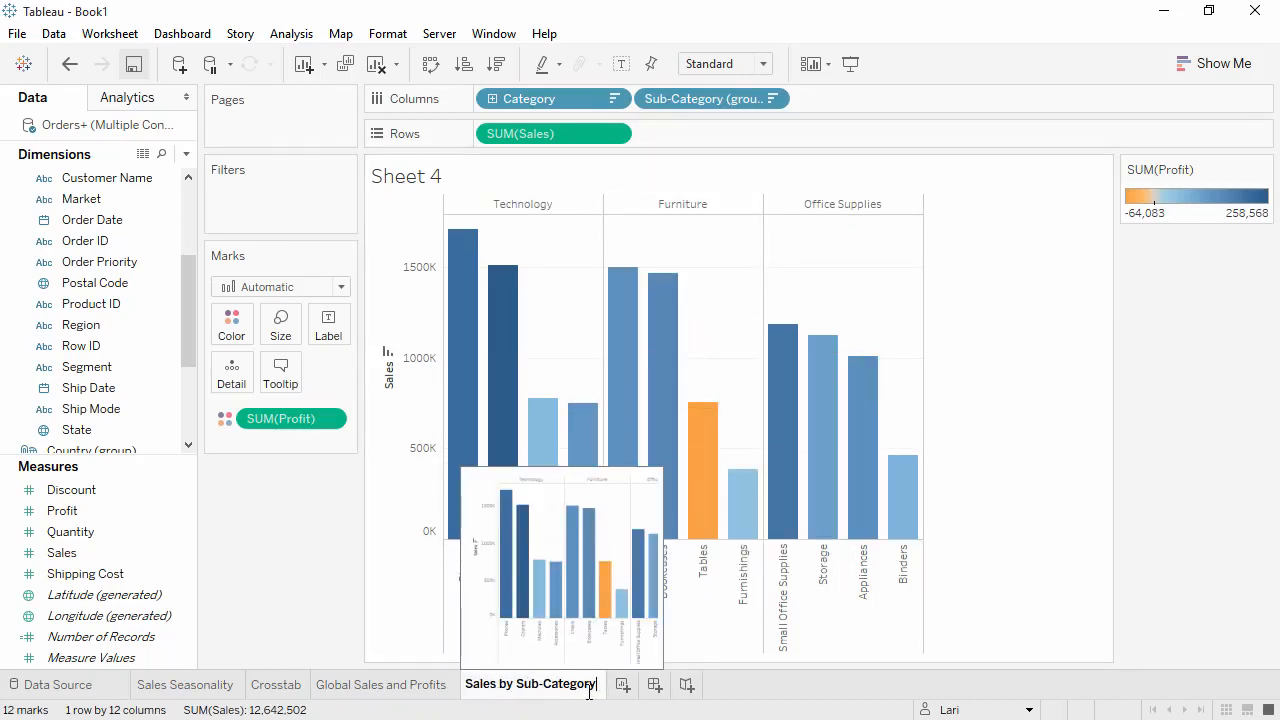
key("Return")
Step: Create a new worksheet plotting Profit on rows against Shipping Cost on columns
left_click(620, 686)
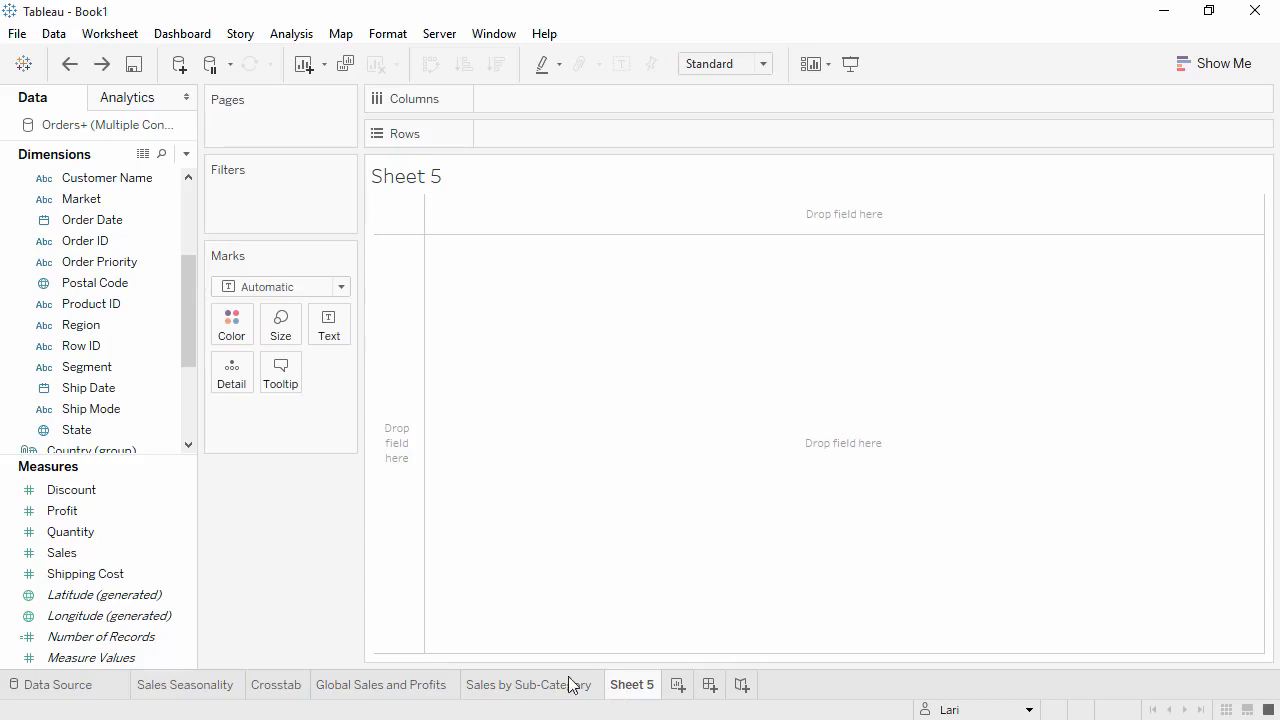
left_click_drag(100, 511, 518, 133)
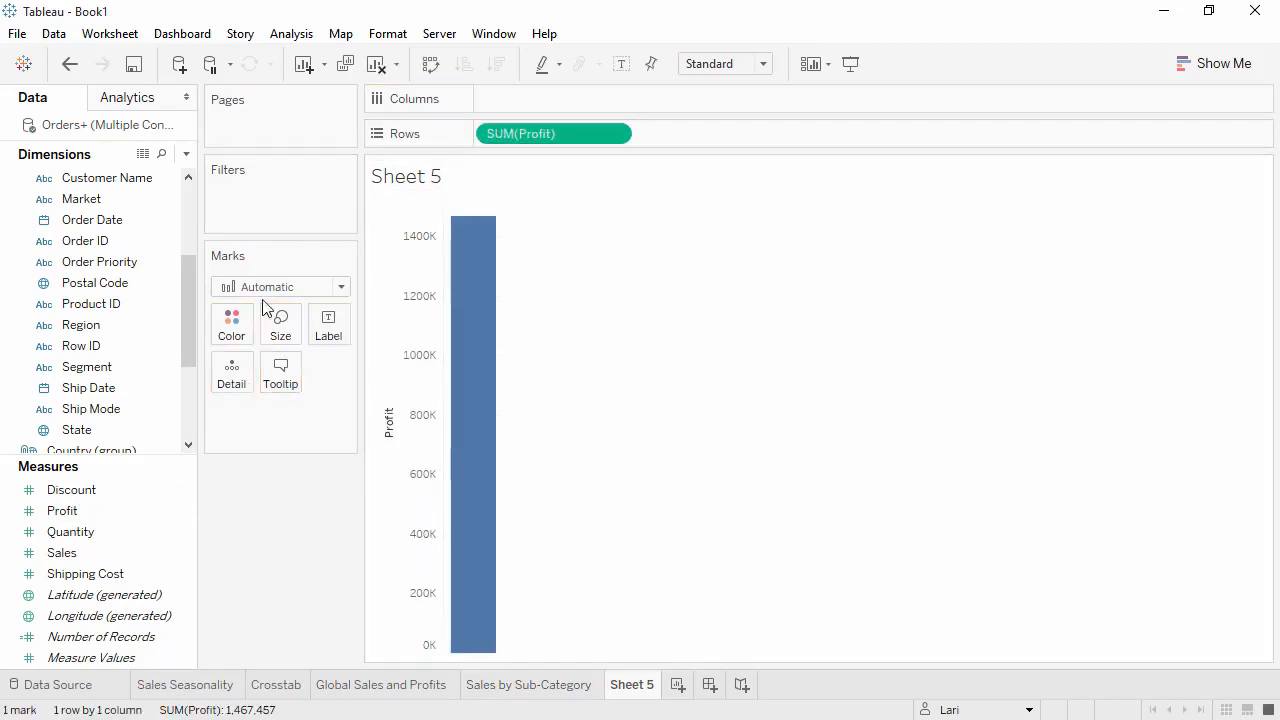
left_click_drag(140, 570, 509, 103)
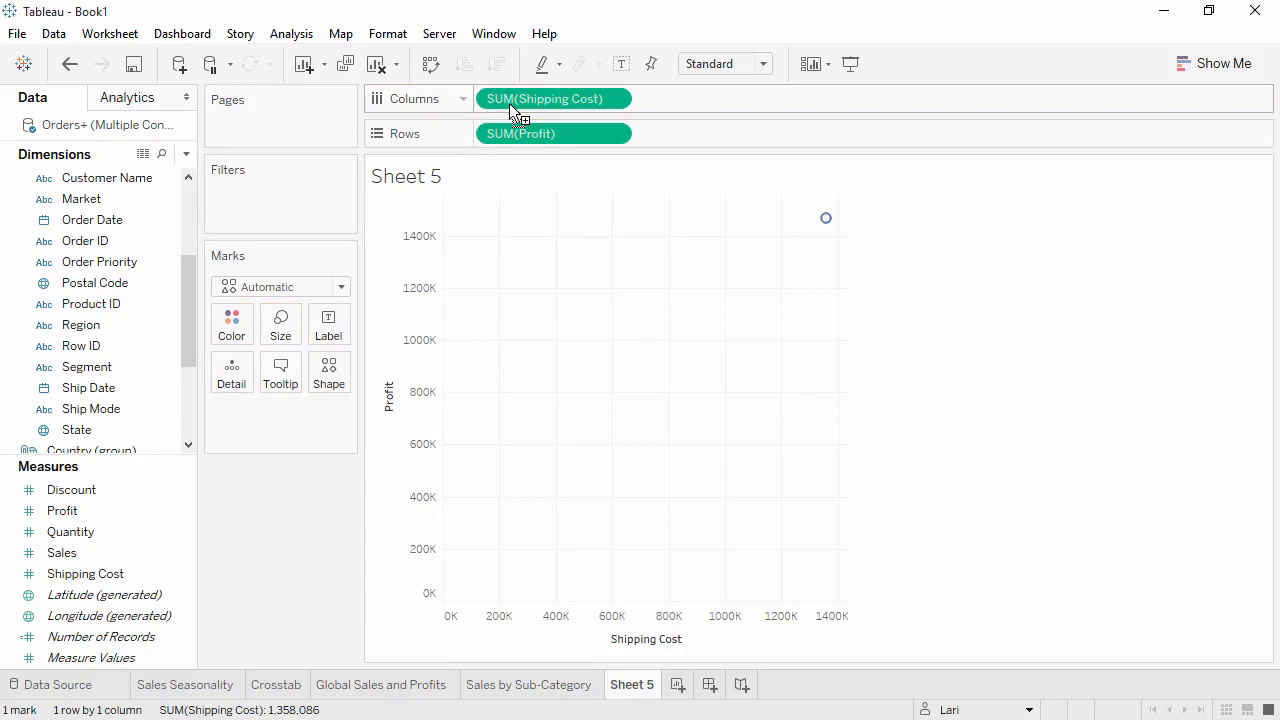
mouse_move(823, 222)
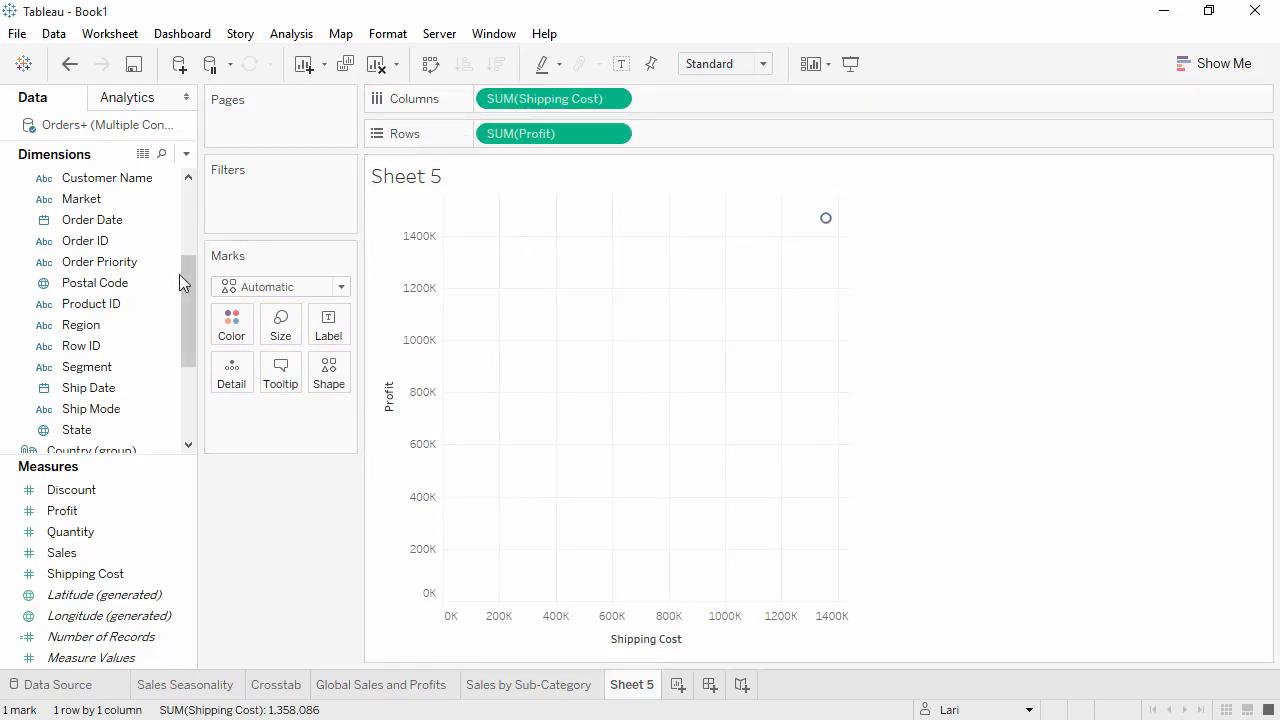
Step: Color the scatter plot by Category and add Customer ID as detail with all of its members
left_click_drag(180, 274, 183, 326)
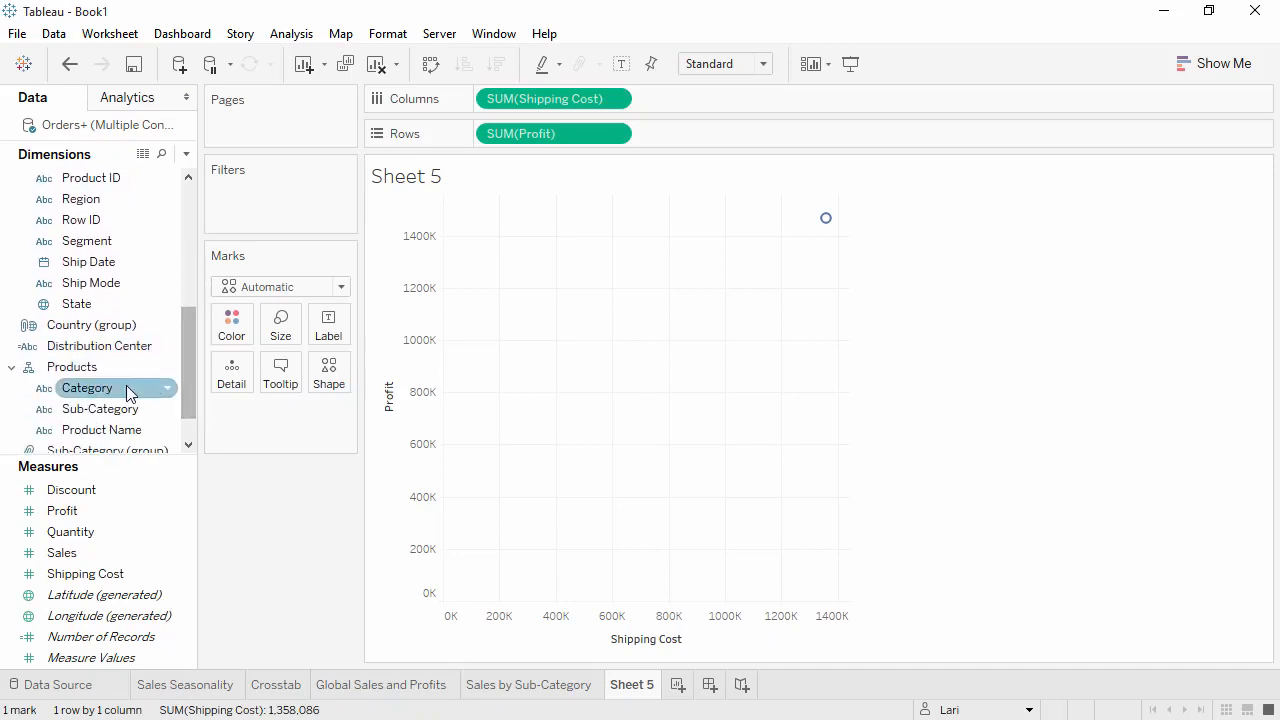
left_click_drag(100, 388, 236, 333)
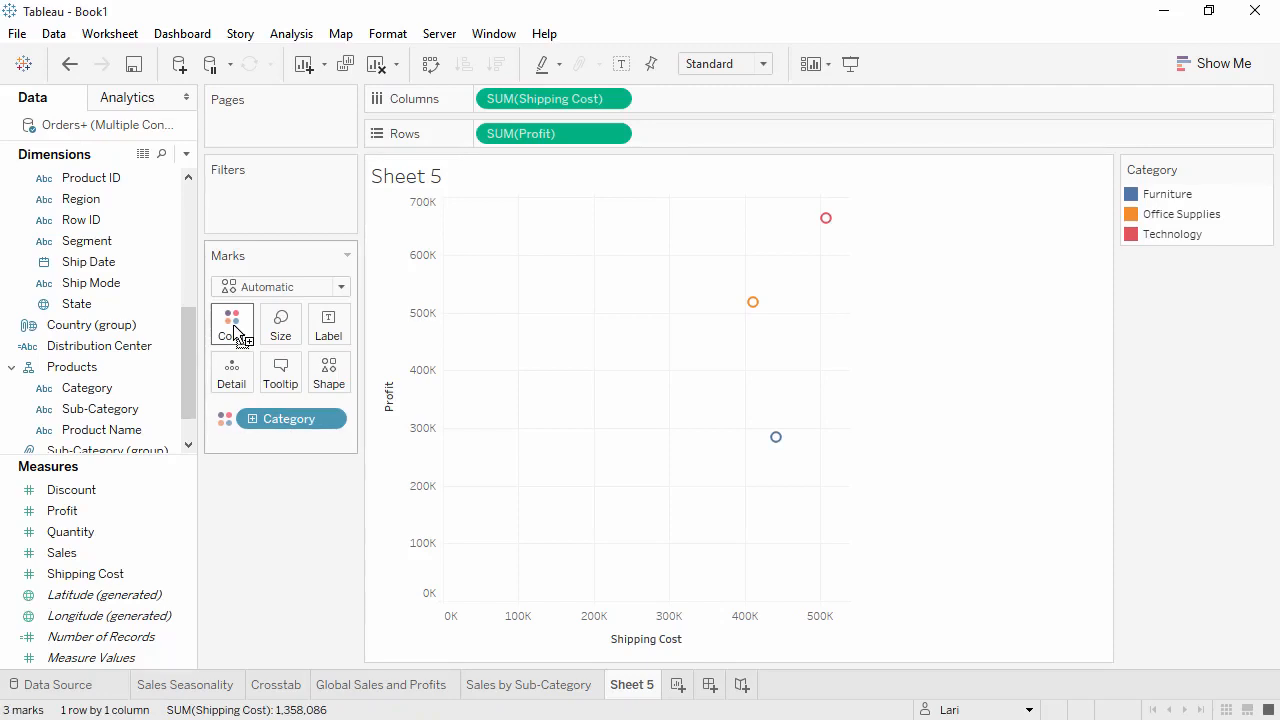
left_click_drag(186, 358, 173, 291)
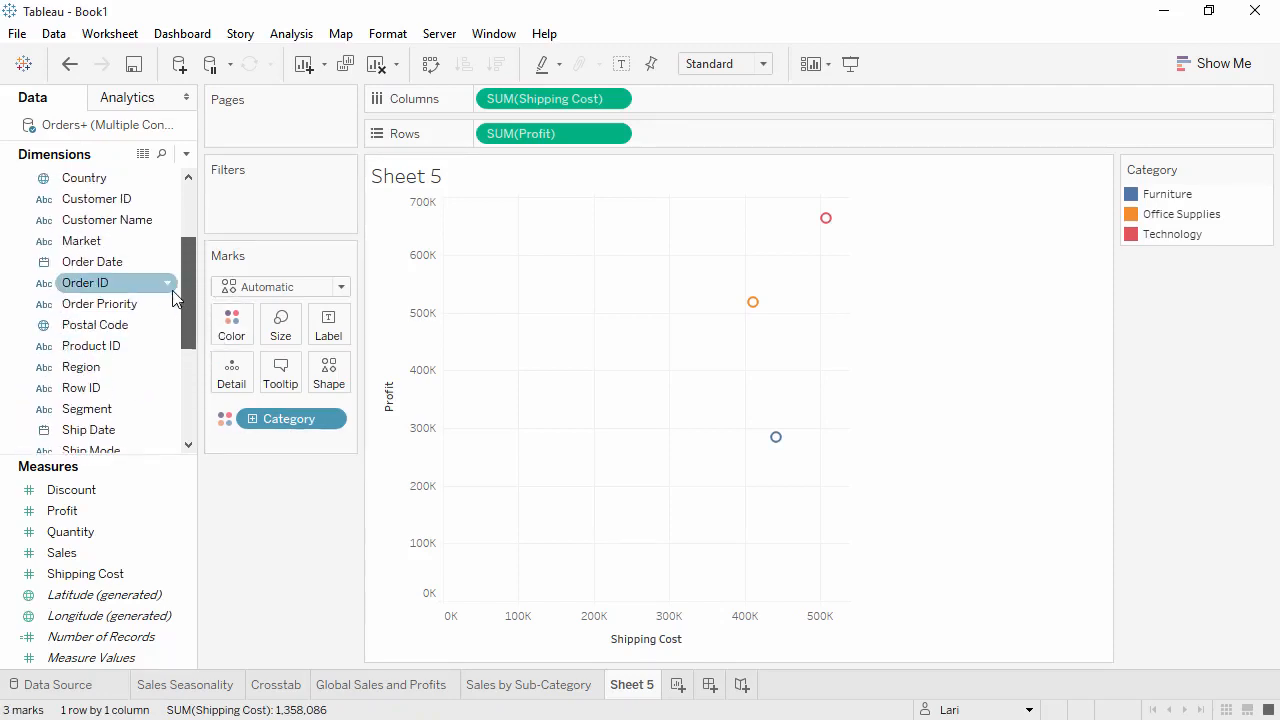
left_click_drag(105, 200, 231, 374)
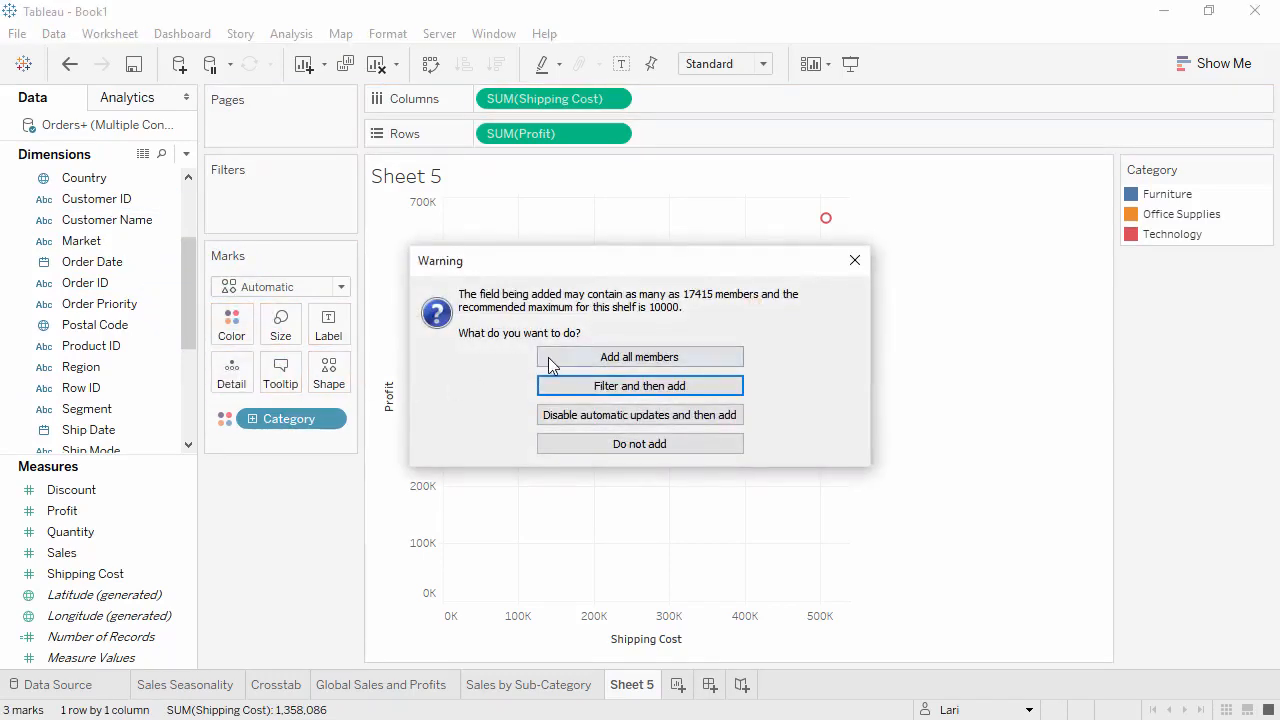
left_click(548, 362)
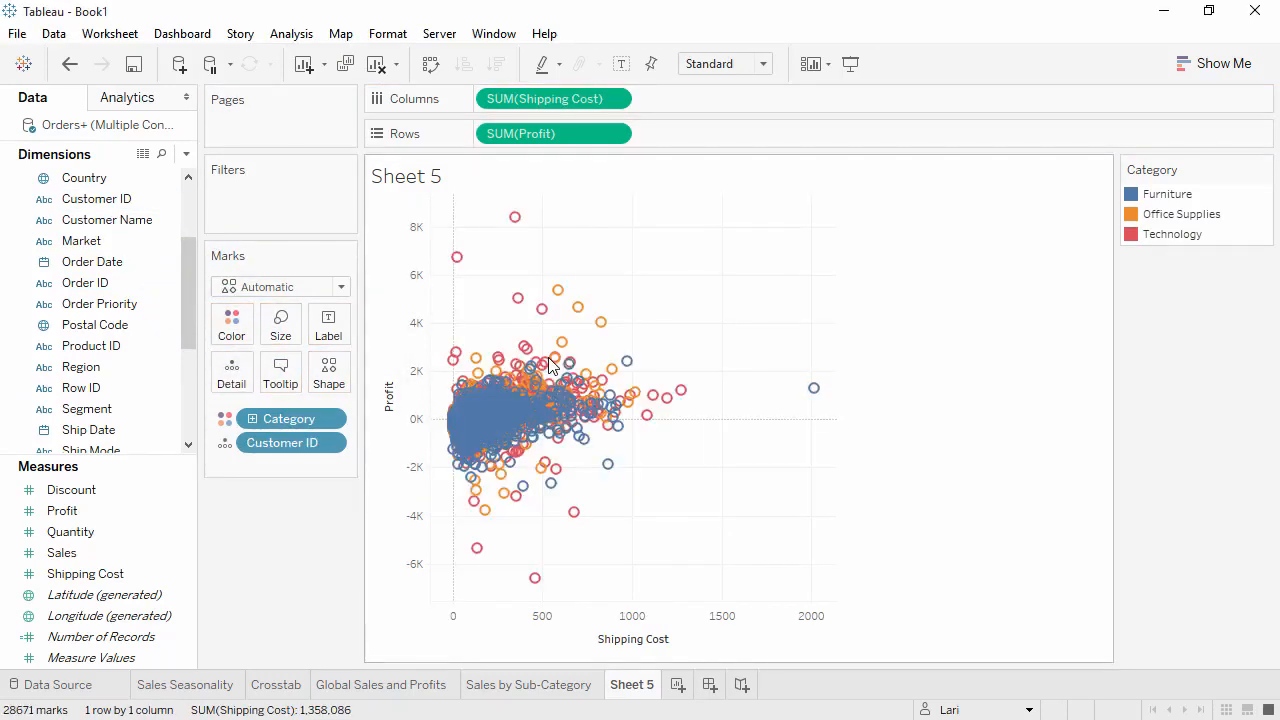
mouse_move(554, 361)
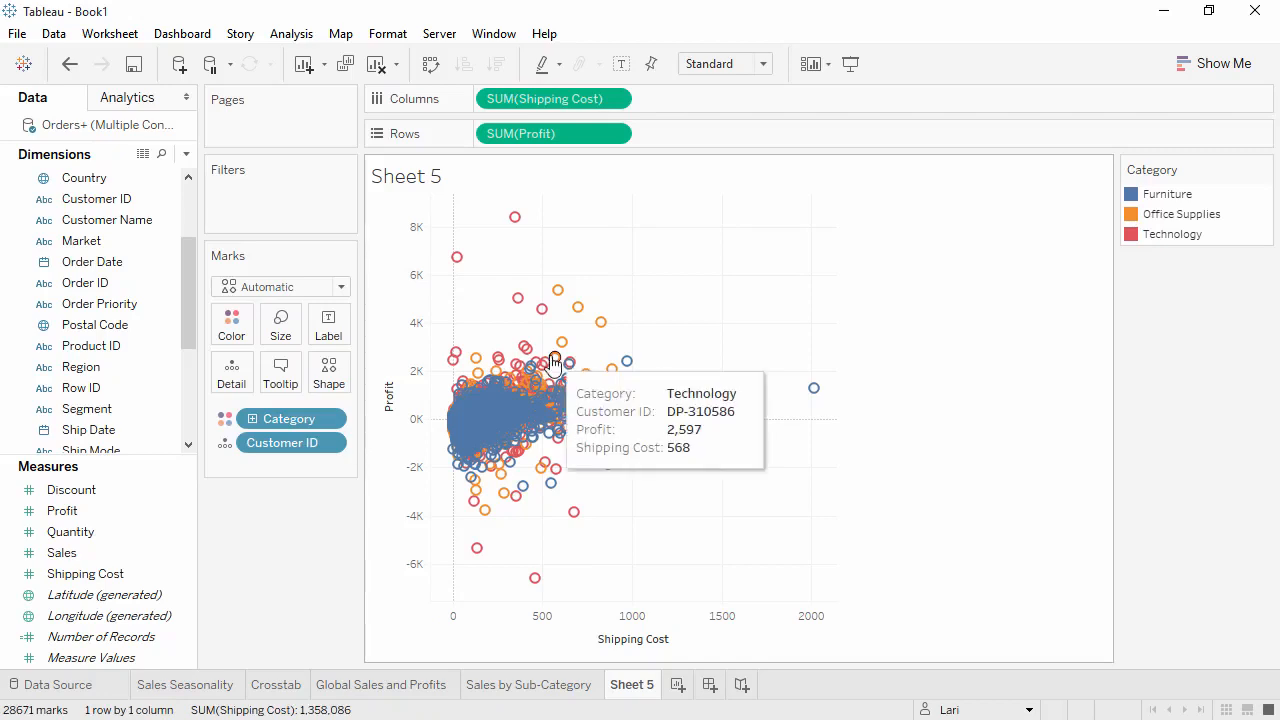
mouse_move(466, 268)
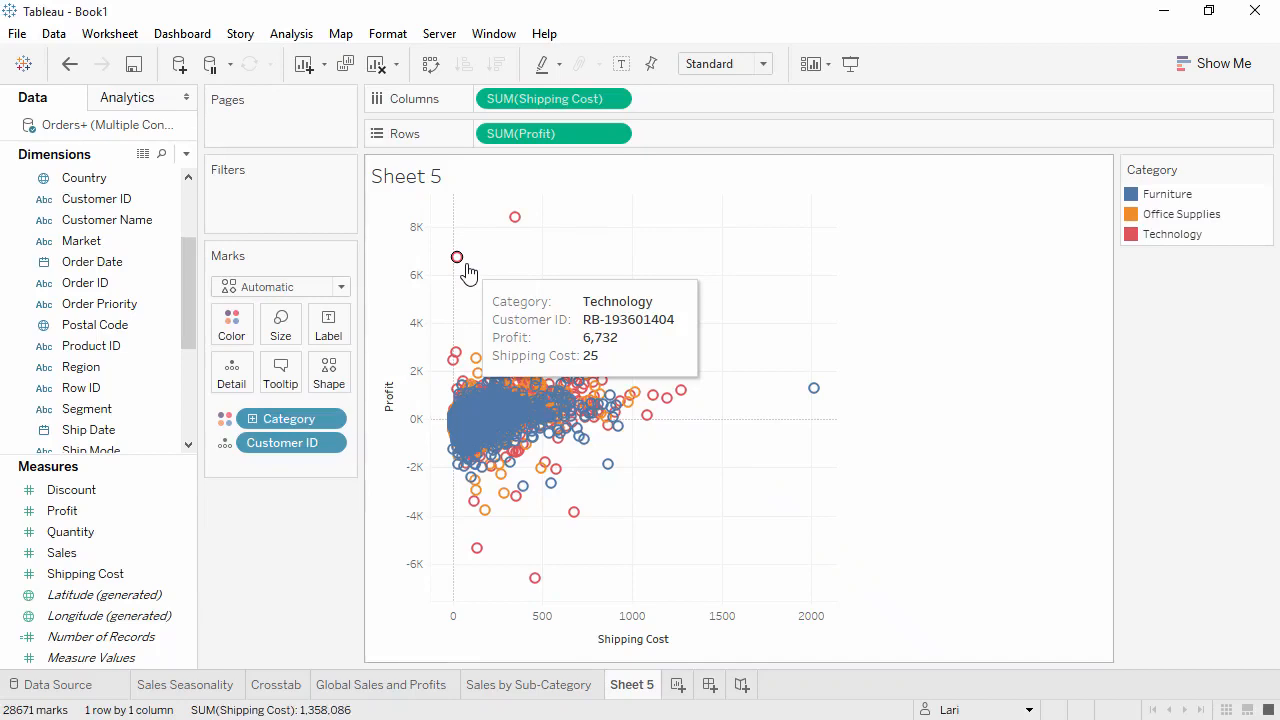
Step: Turn off Aggregate Measures for the scatter plot and undo that change
left_click(282, 35)
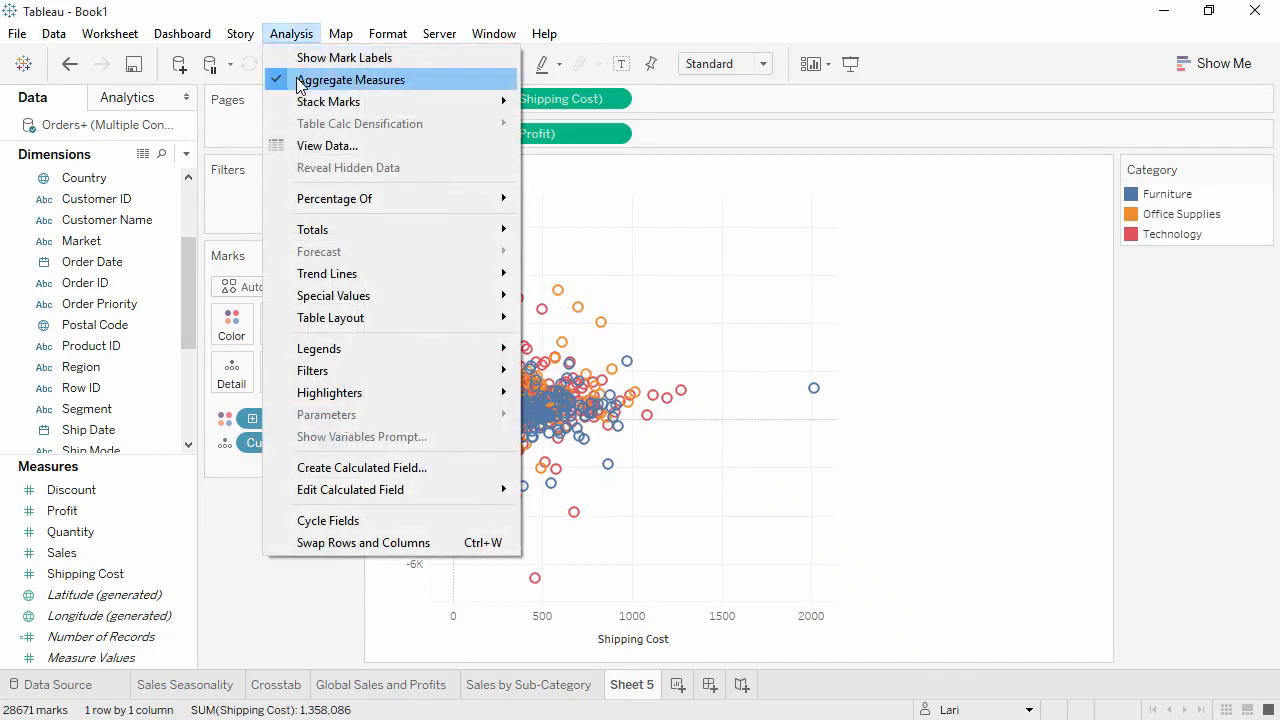
left_click(299, 80)
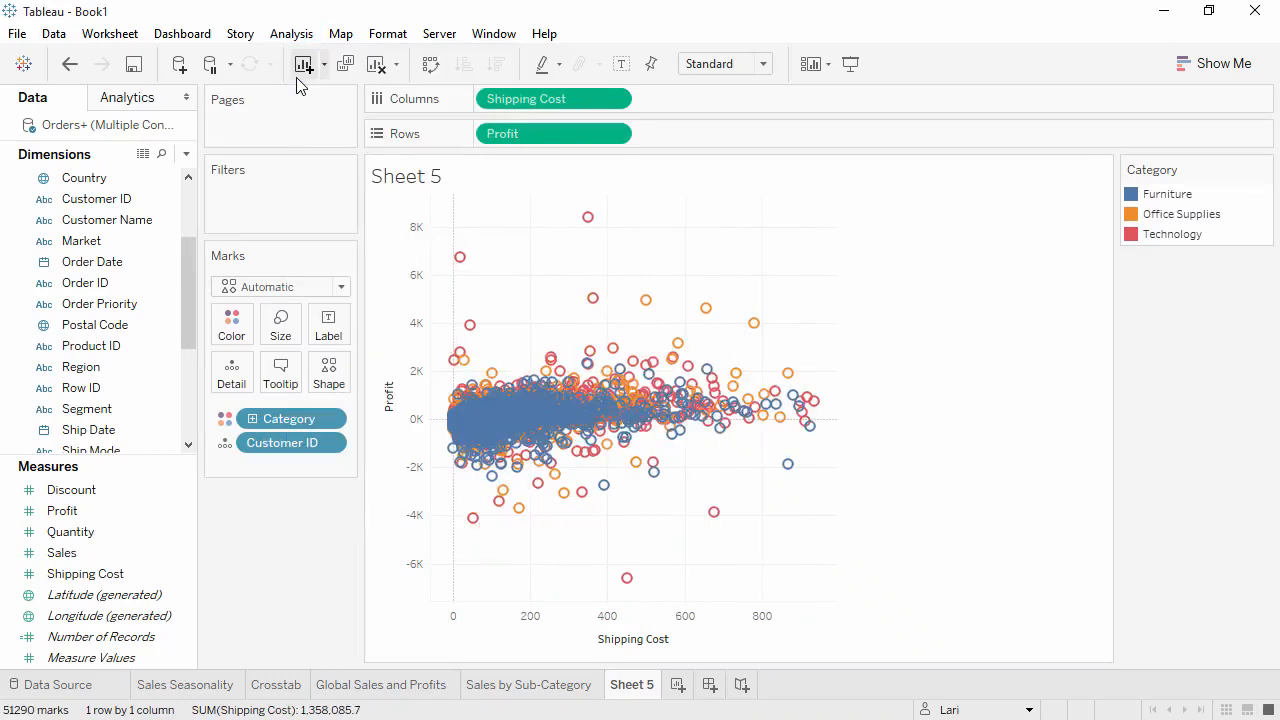
left_click(69, 66)
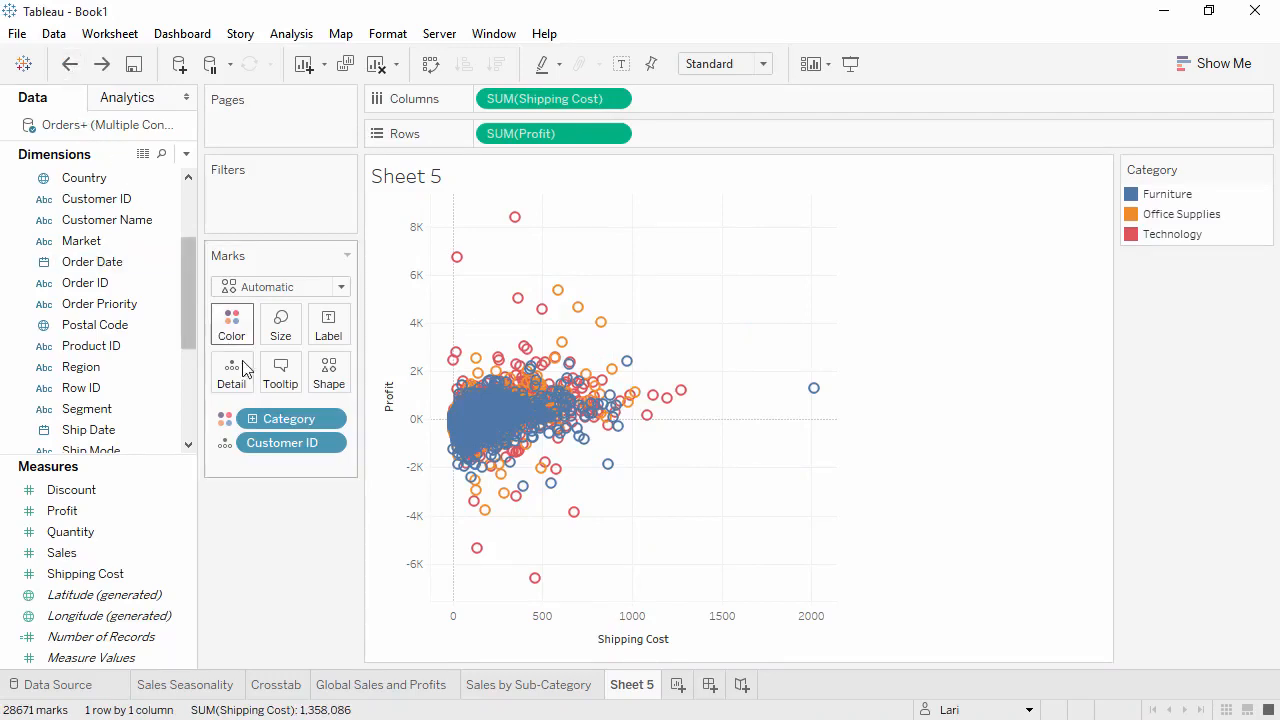
Step: Switch Category from color to label on the scatter plot and add Sub-Category to the mark labels
left_click(225, 423)
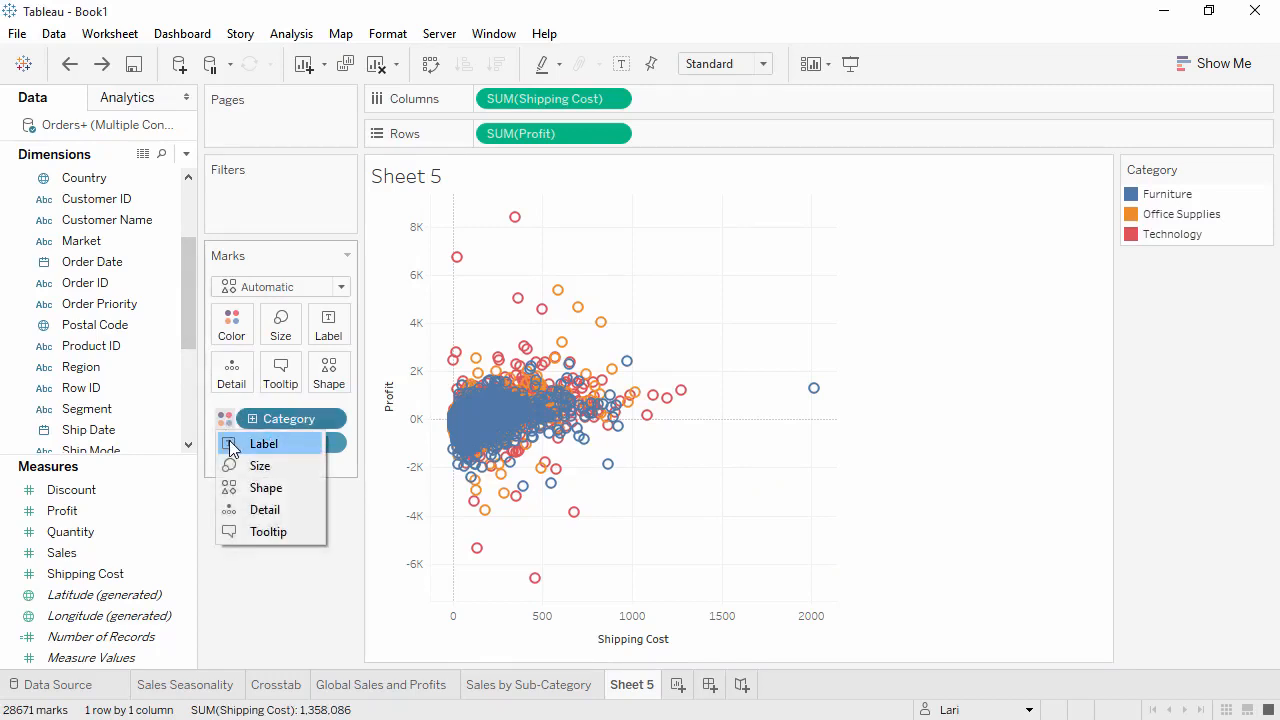
left_click(229, 443)
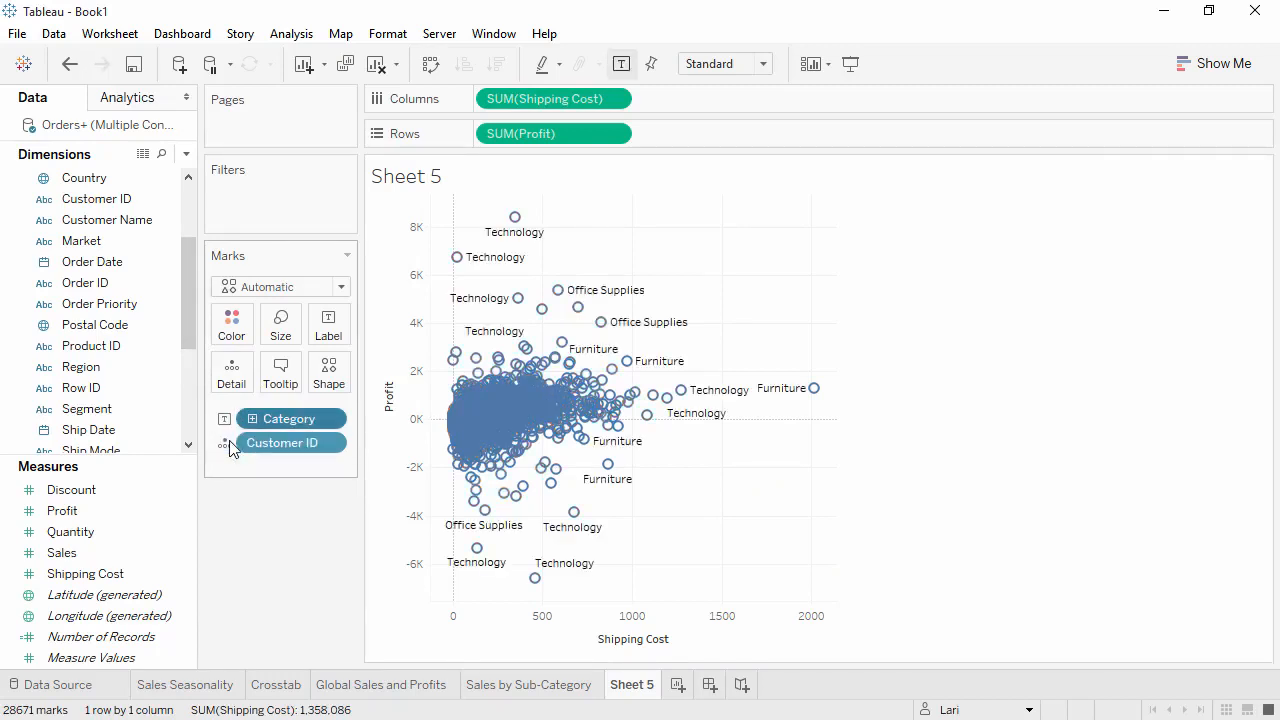
left_click_drag(192, 327, 183, 417)
left_click_drag(100, 366, 330, 333)
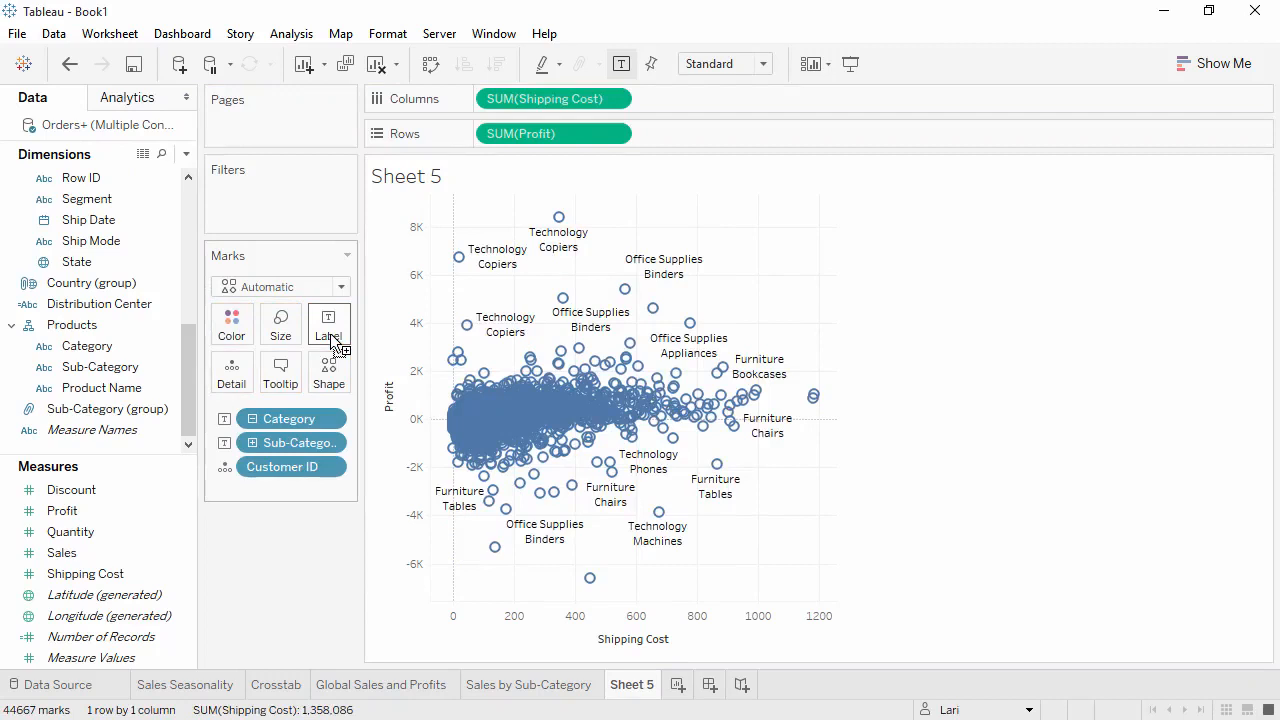
Step: Italicize the Sub-Category line in the mark label text and turn off the display of mark labels
left_click(330, 338)
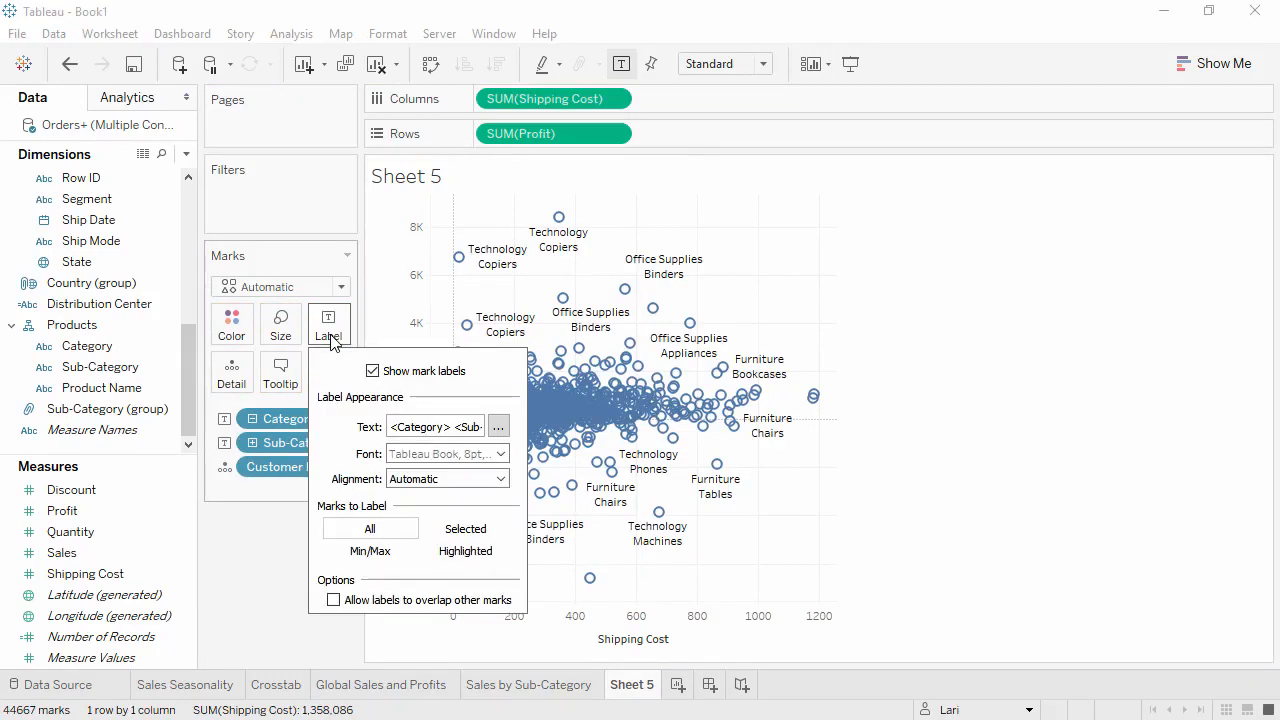
left_click(498, 427)
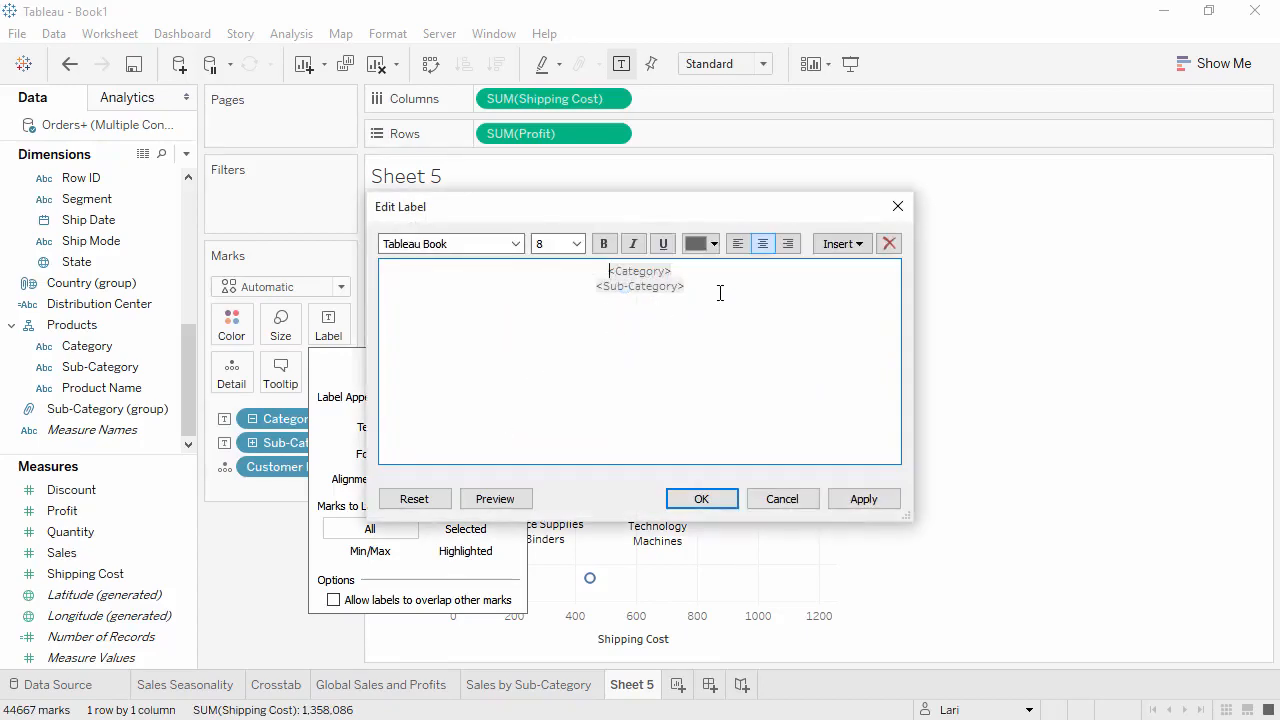
left_click_drag(720, 293, 589, 286)
left_click(633, 243)
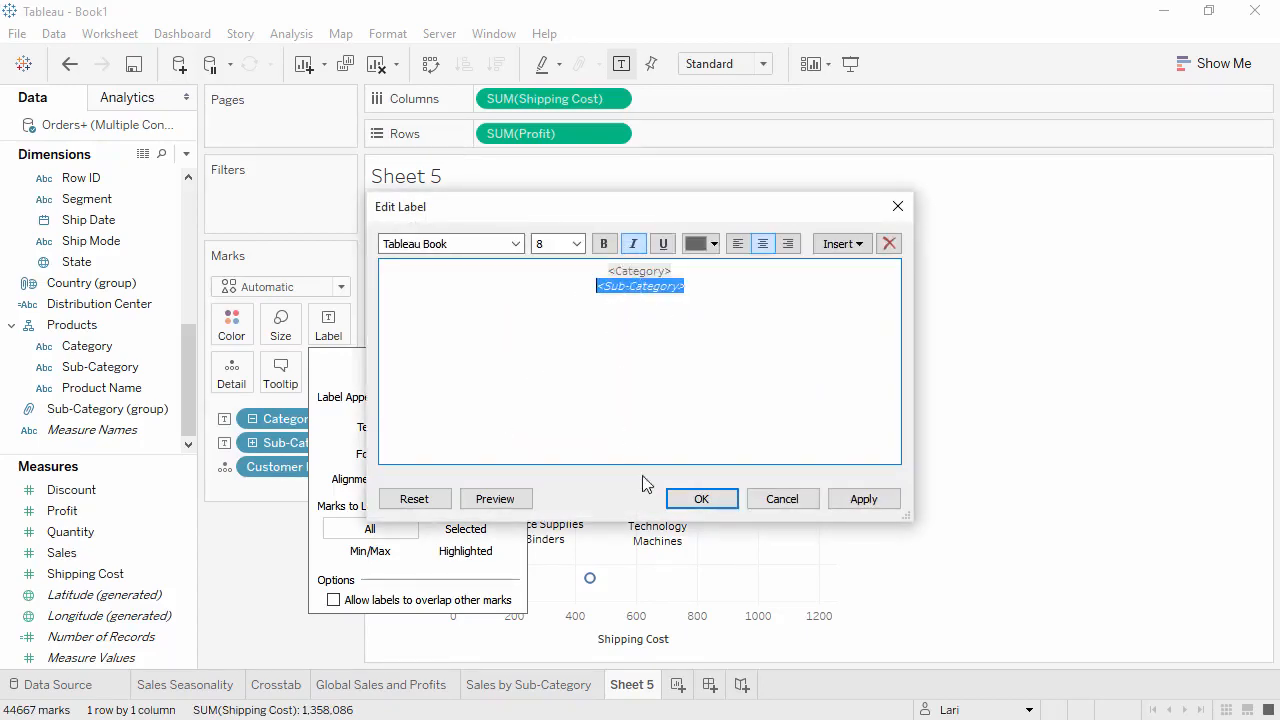
left_click(701, 498)
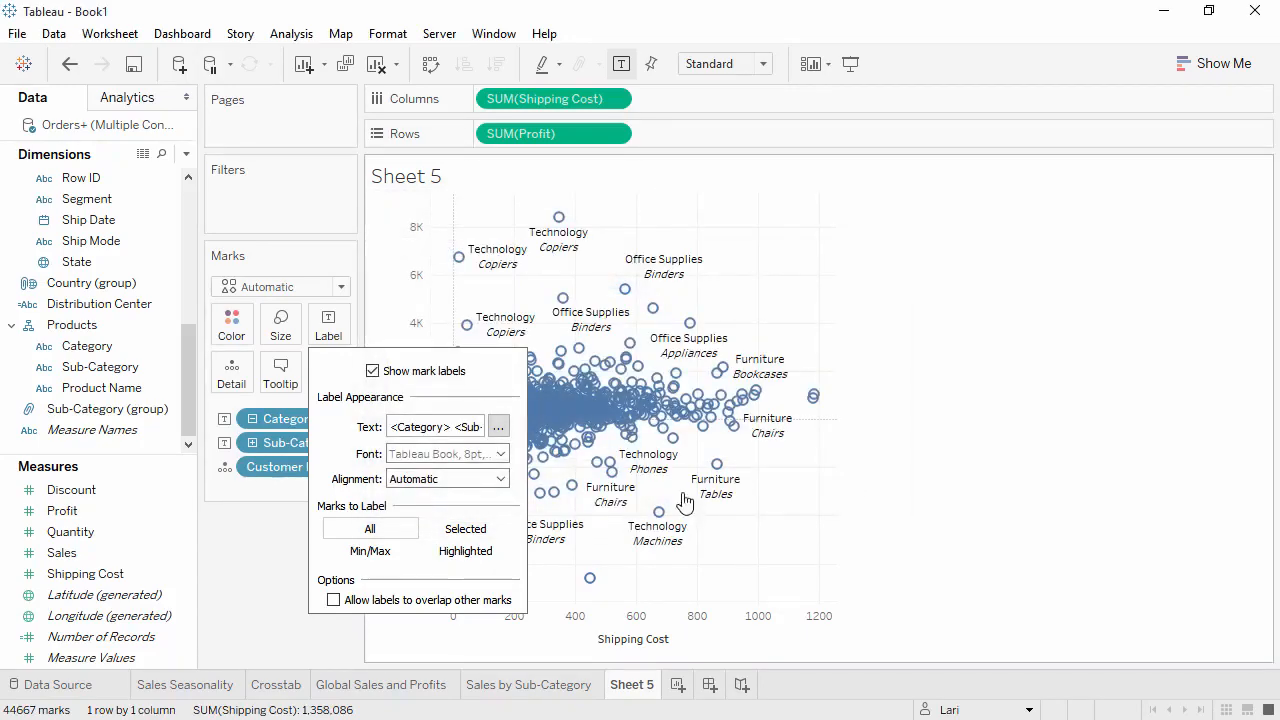
left_click(374, 370)
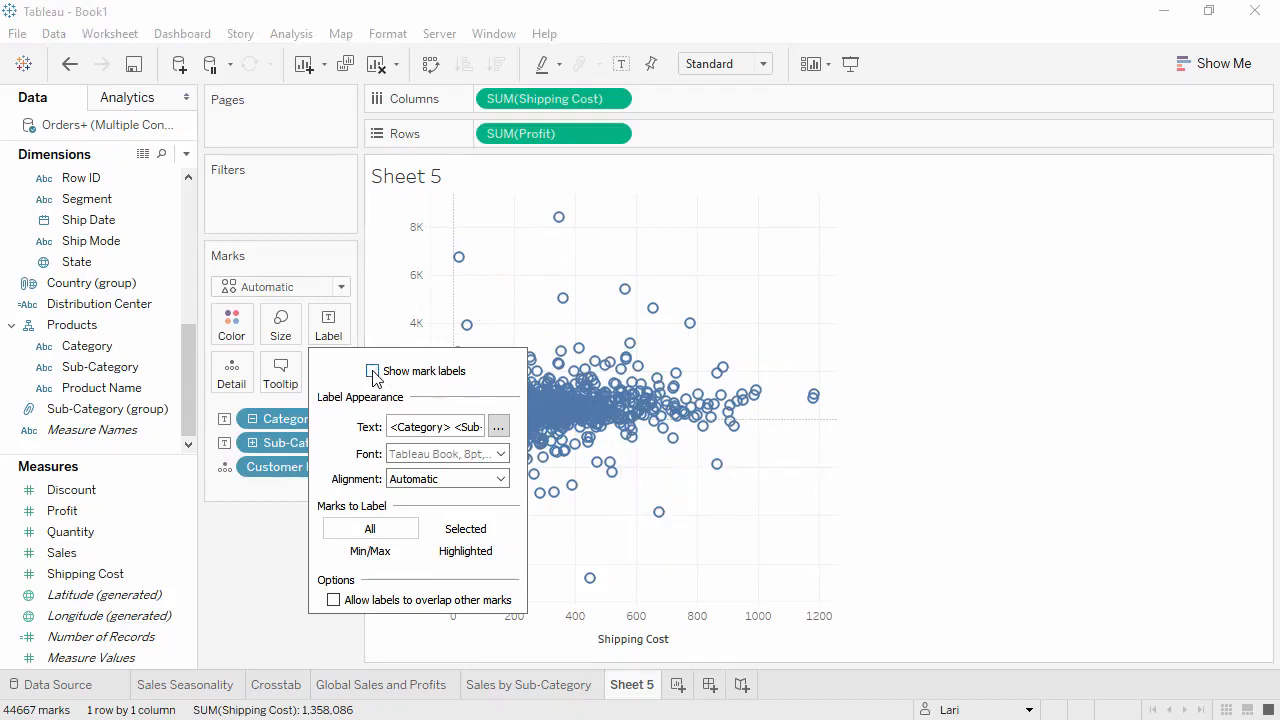
left_click(252, 540)
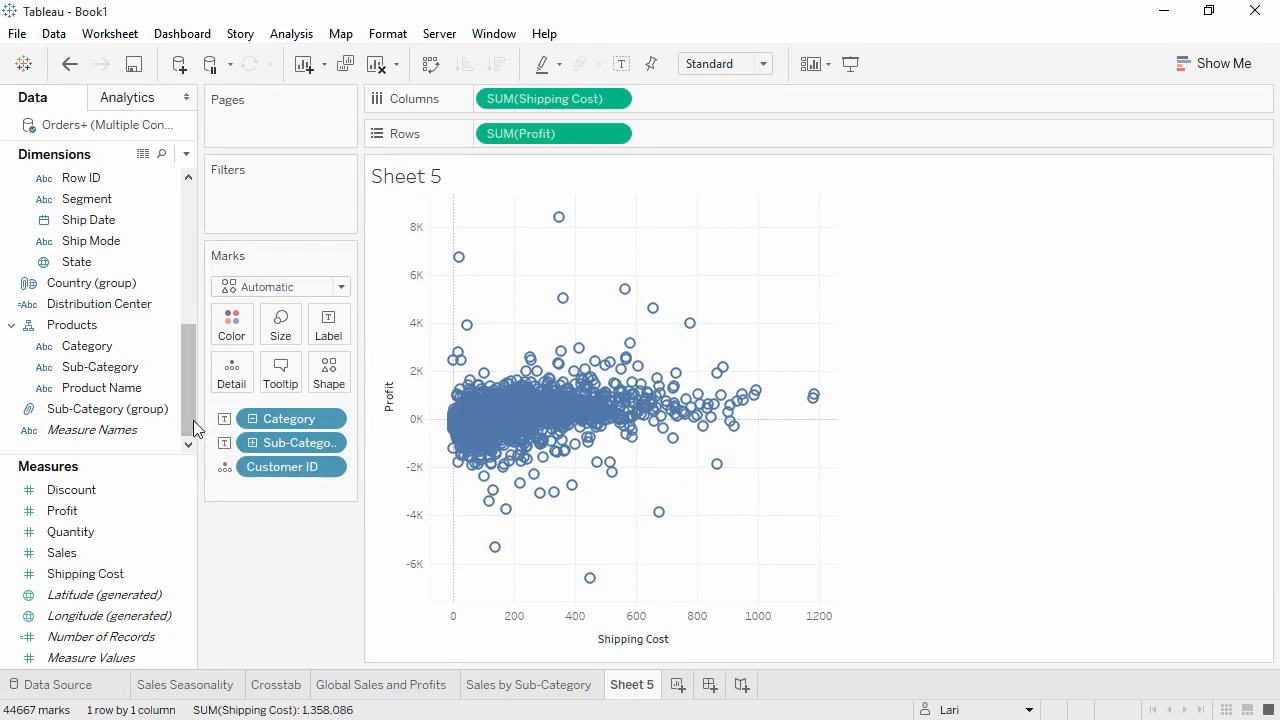
Step: Try sizing the scatter marks by Returned, and take Returned and Sub-Category back off the marks
left_click_drag(189, 423, 194, 282)
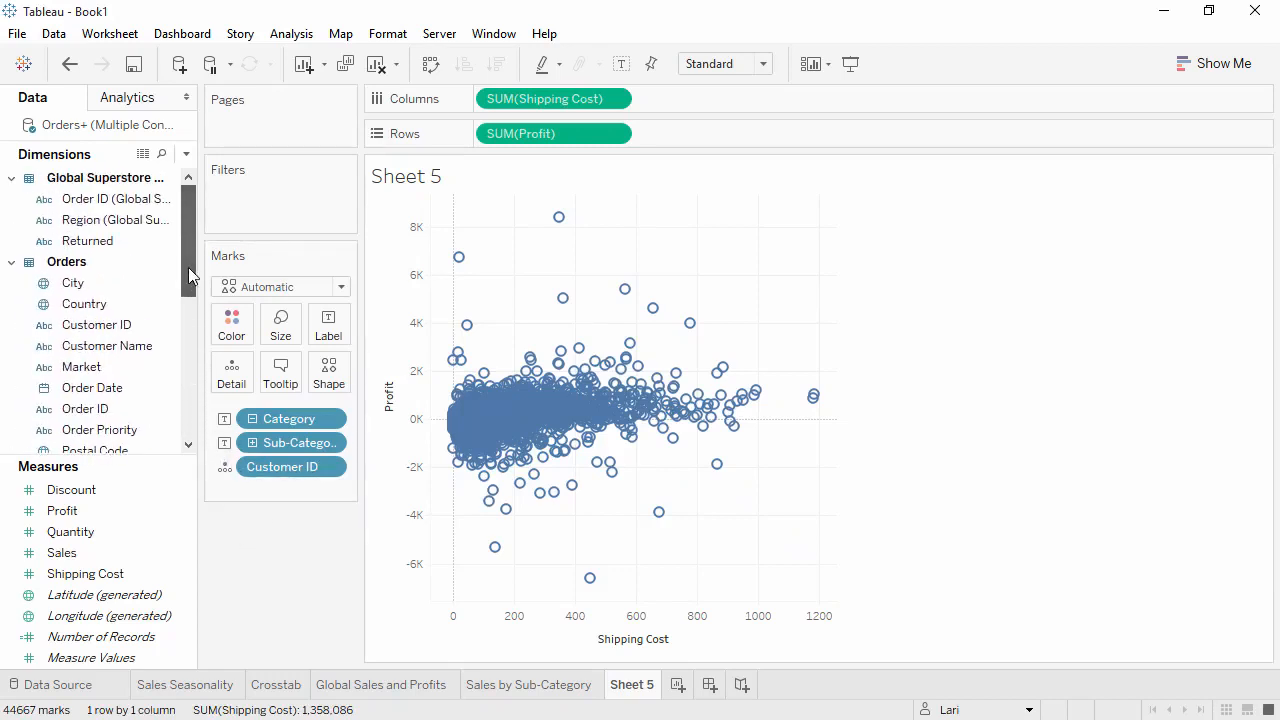
left_click(107, 245)
left_click_drag(110, 252, 283, 335)
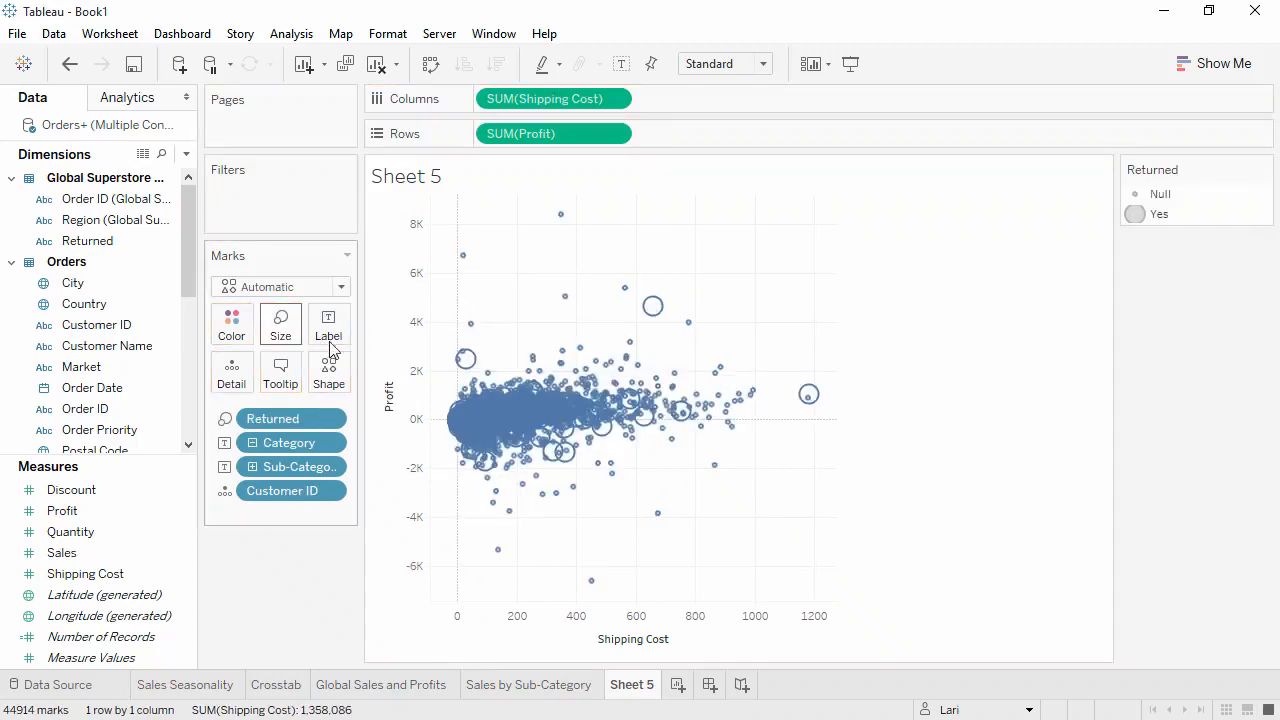
mouse_move(810, 397)
left_click_drag(286, 468, 300, 522)
left_click_drag(291, 416, 286, 560)
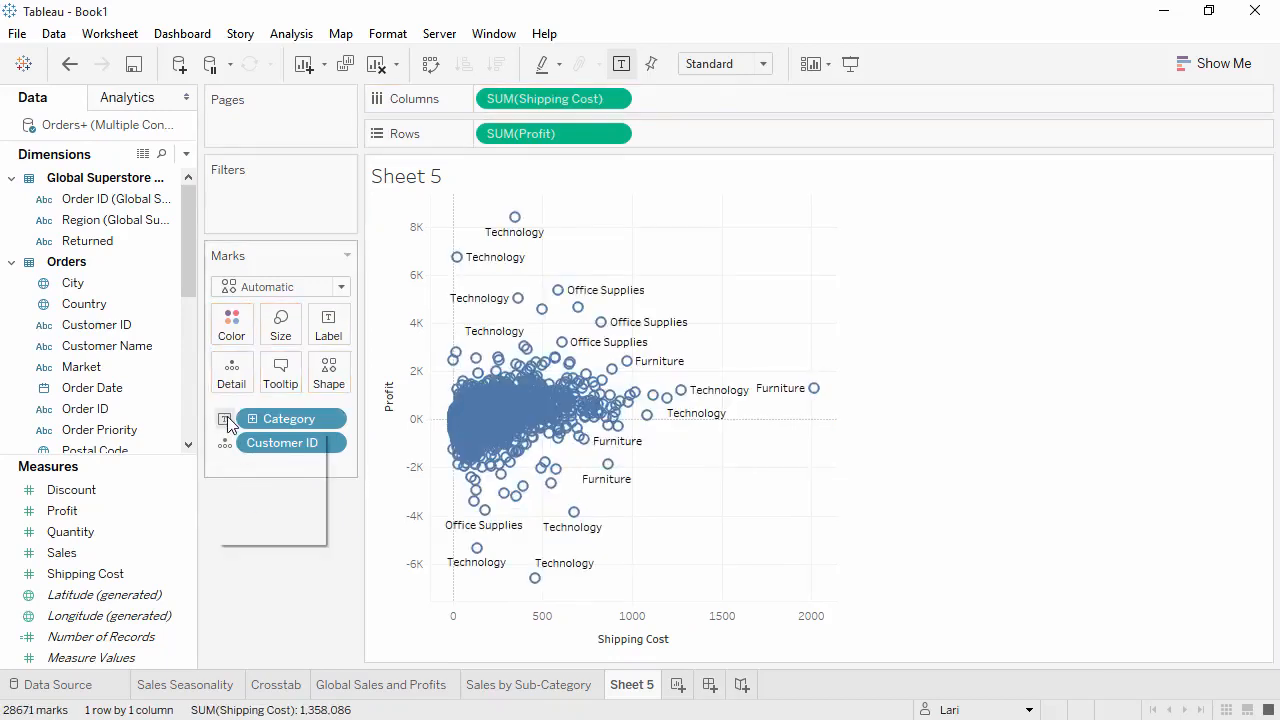
Step: Color the scatter marks by Category and try trend lines on the plot, taking them off again
left_click(224, 443)
key("Escape")
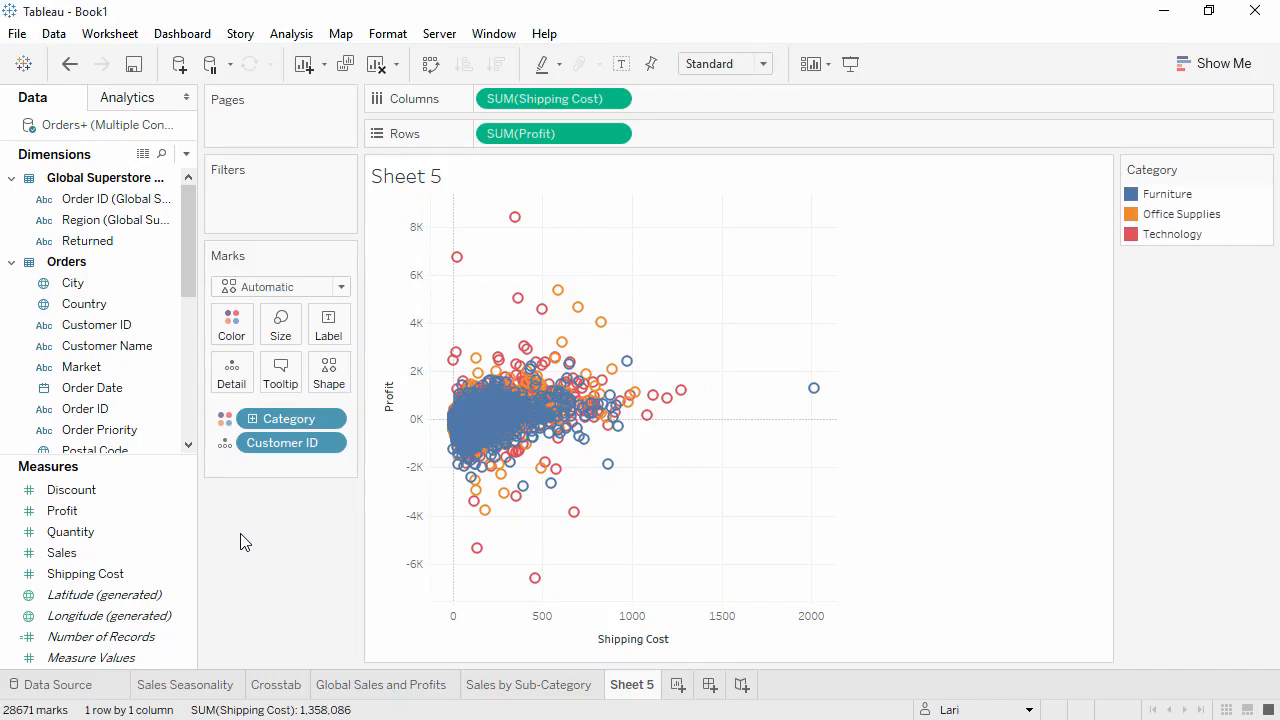
left_click(138, 99)
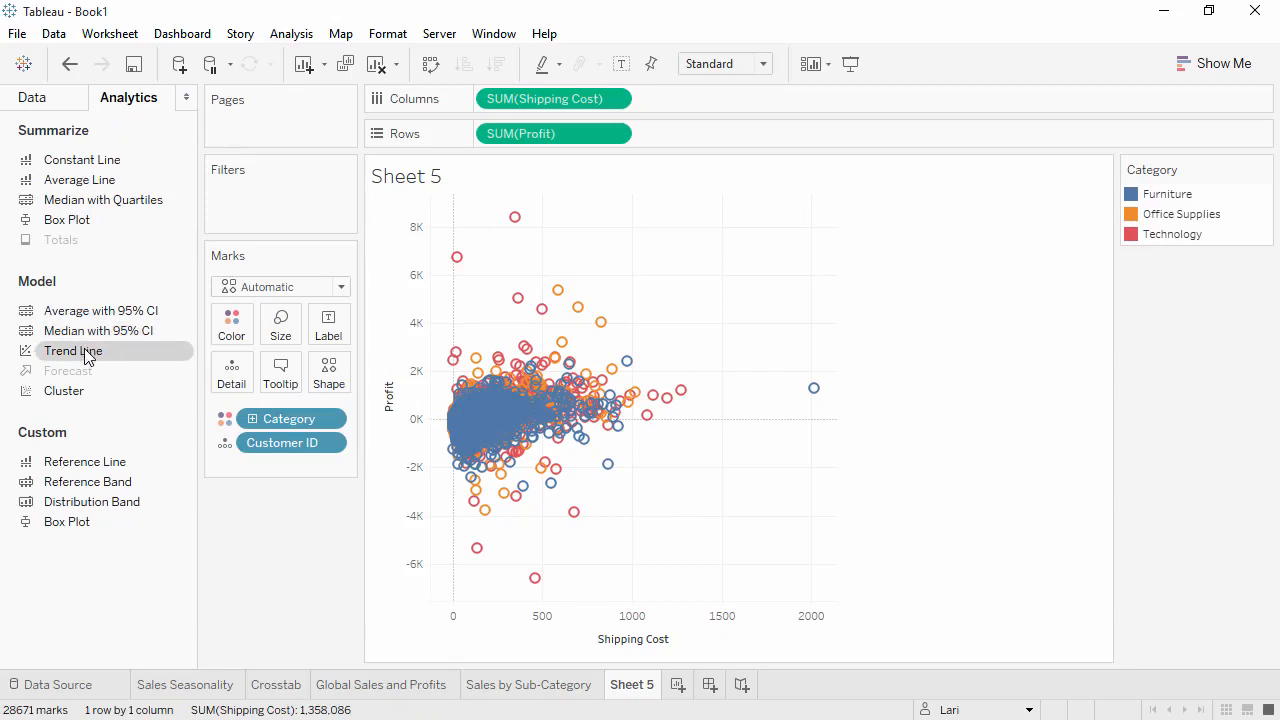
left_click_drag(84, 350, 557, 228)
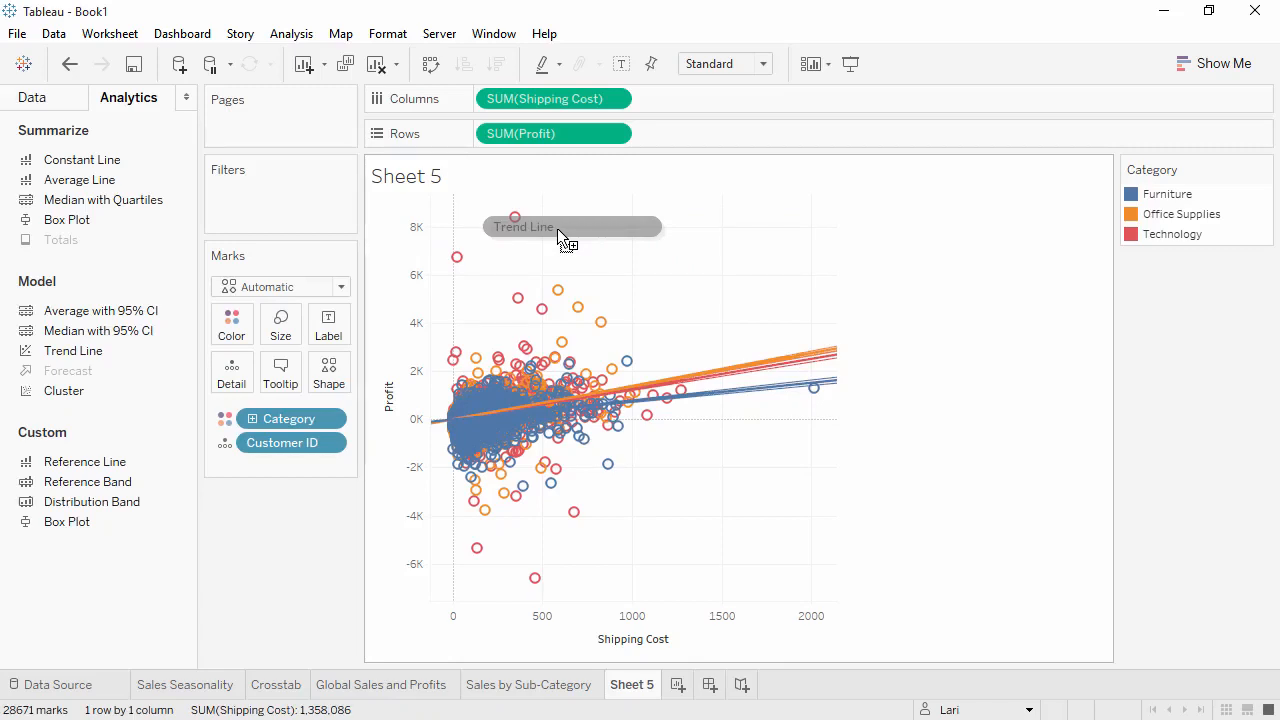
mouse_move(752, 399)
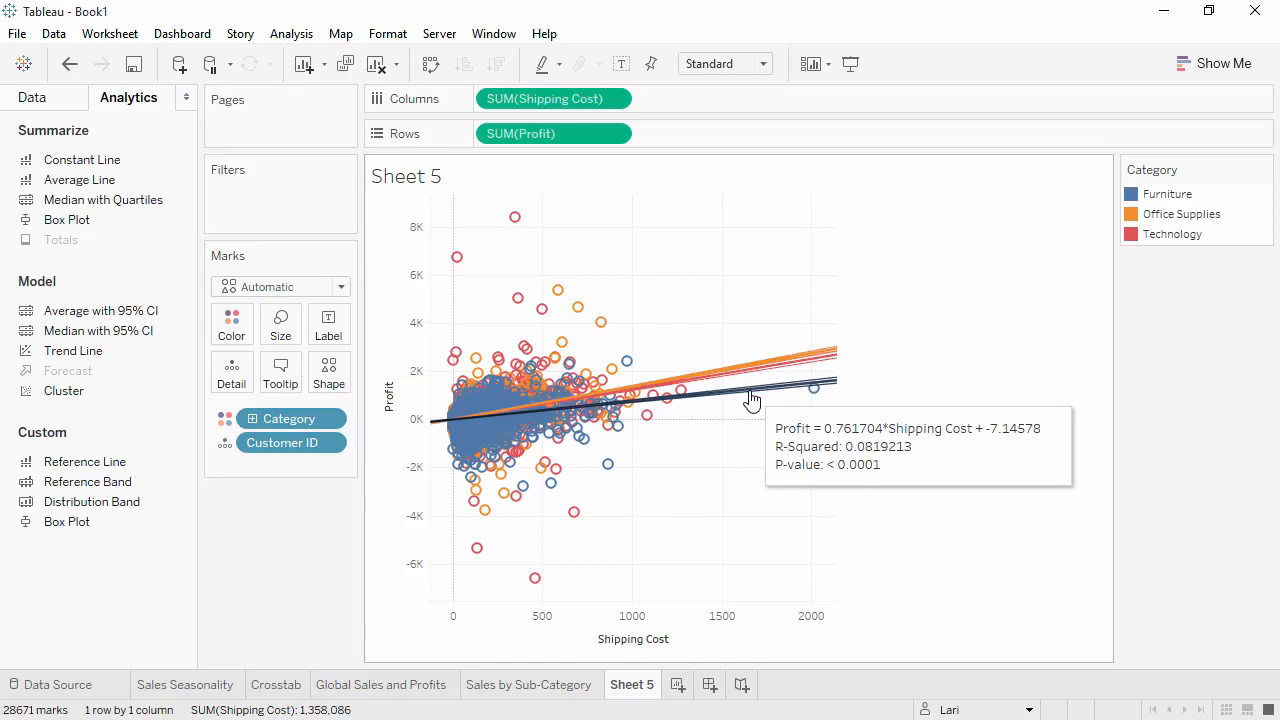
left_click_drag(752, 399, 276, 548)
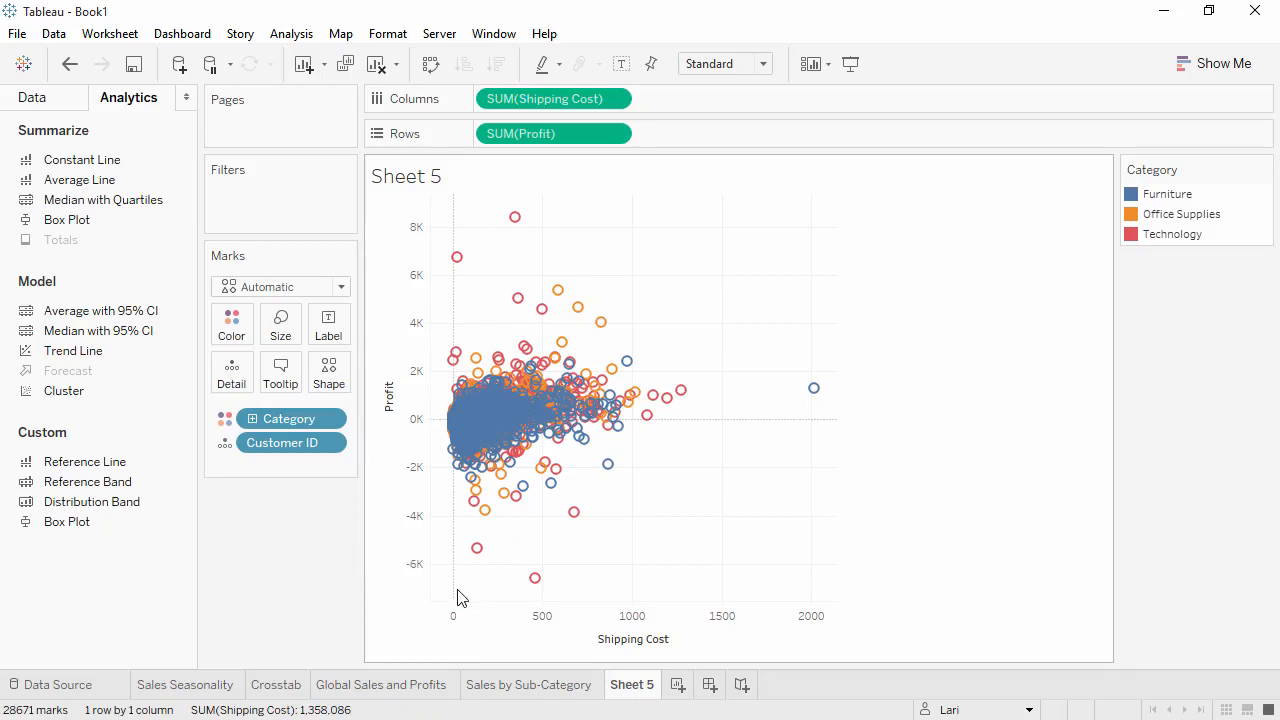
Step: Select the scatter marks with the lowest profits, roughly below -2K, and inspect their full underlying data
left_click_drag(458, 591, 583, 498)
left_click_drag(649, 488, 654, 488)
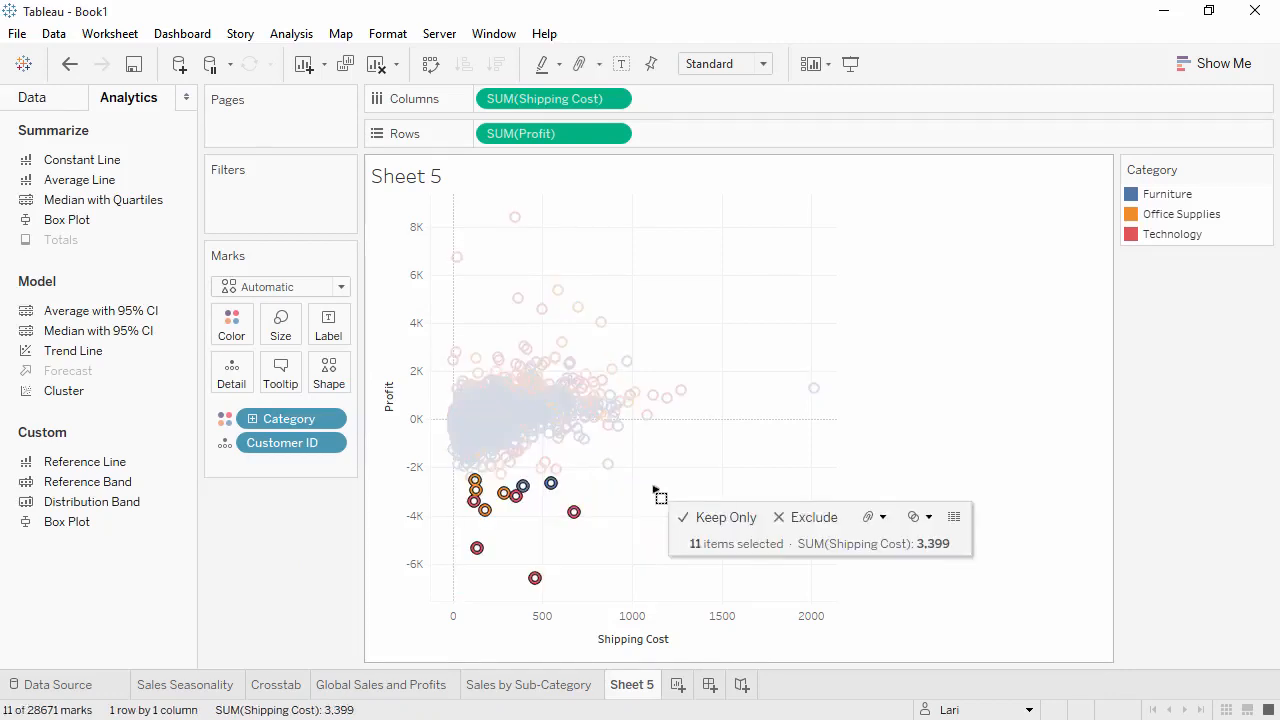
left_click(953, 516)
left_click(378, 621)
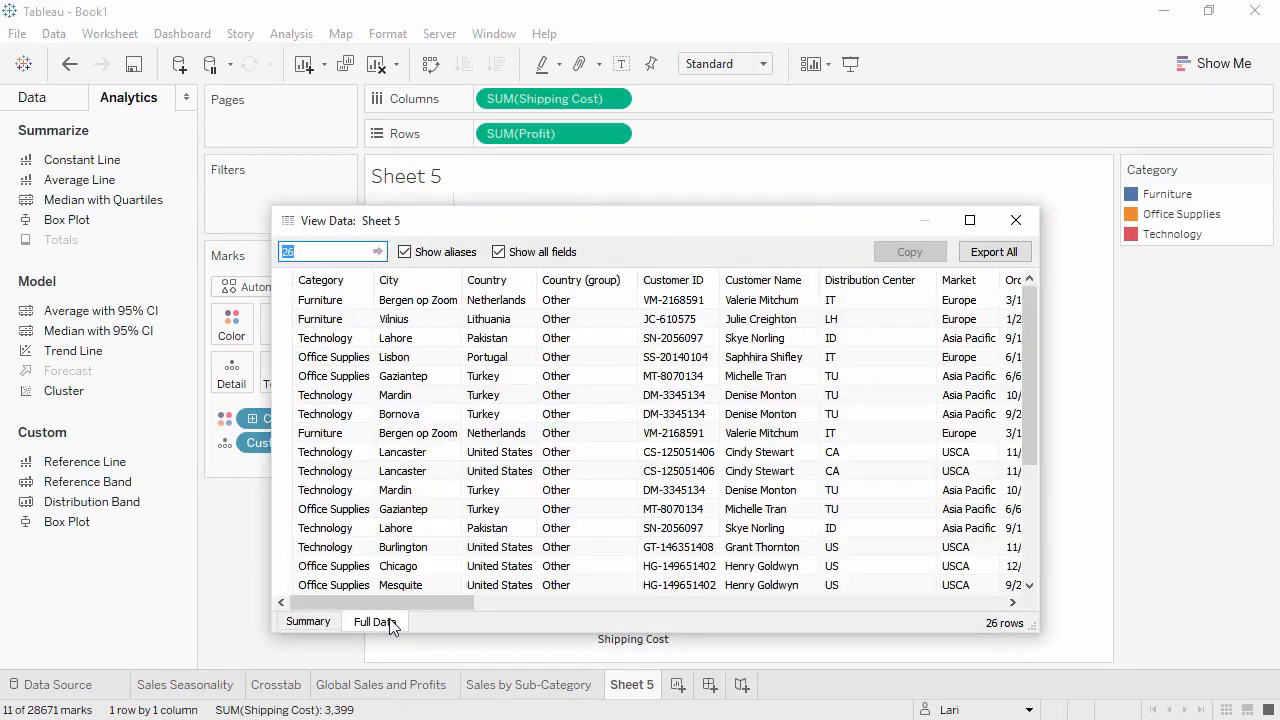
left_click(1014, 221)
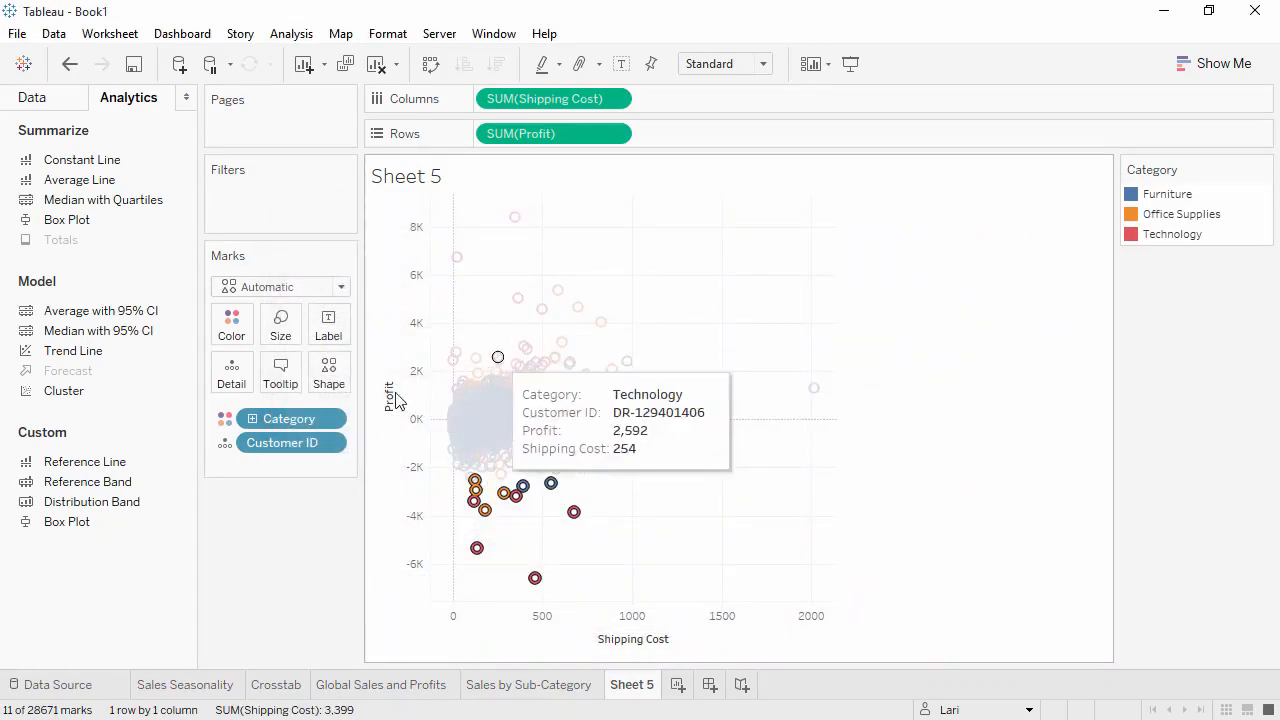
Step: Show Category by shape instead of color on the scatter plot and set the marks to light gray
left_click(225, 420)
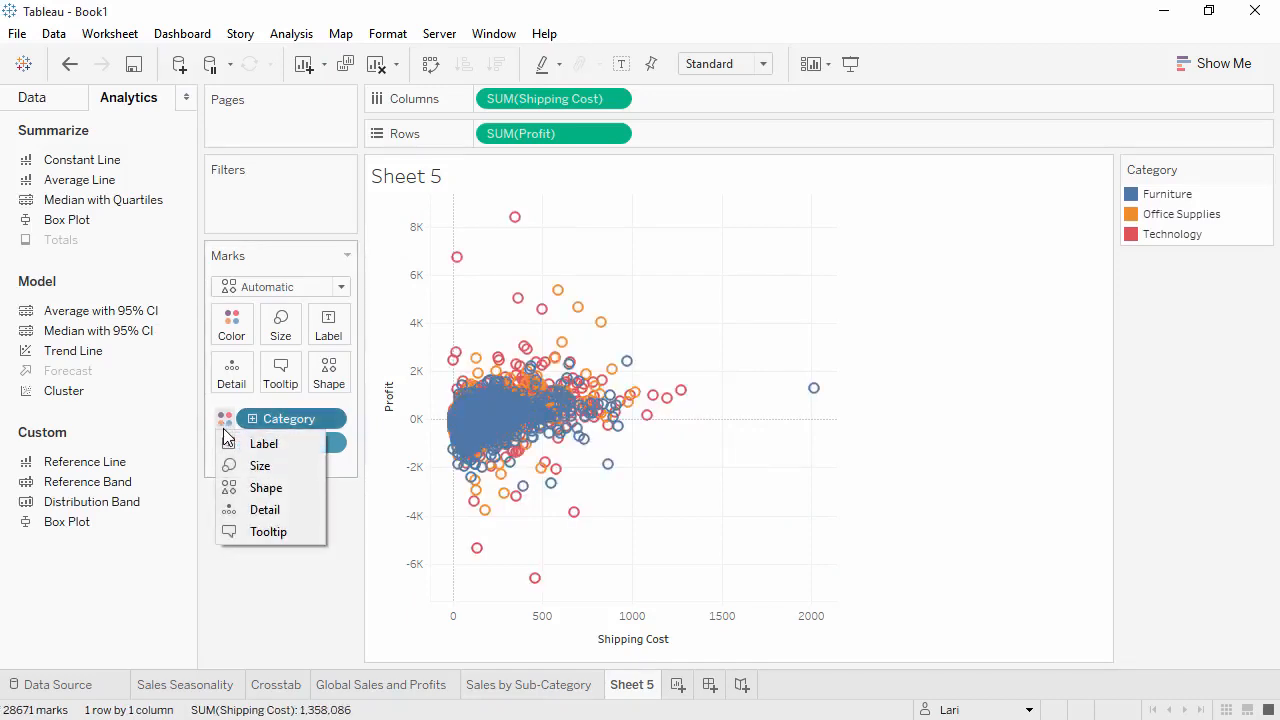
key("Escape")
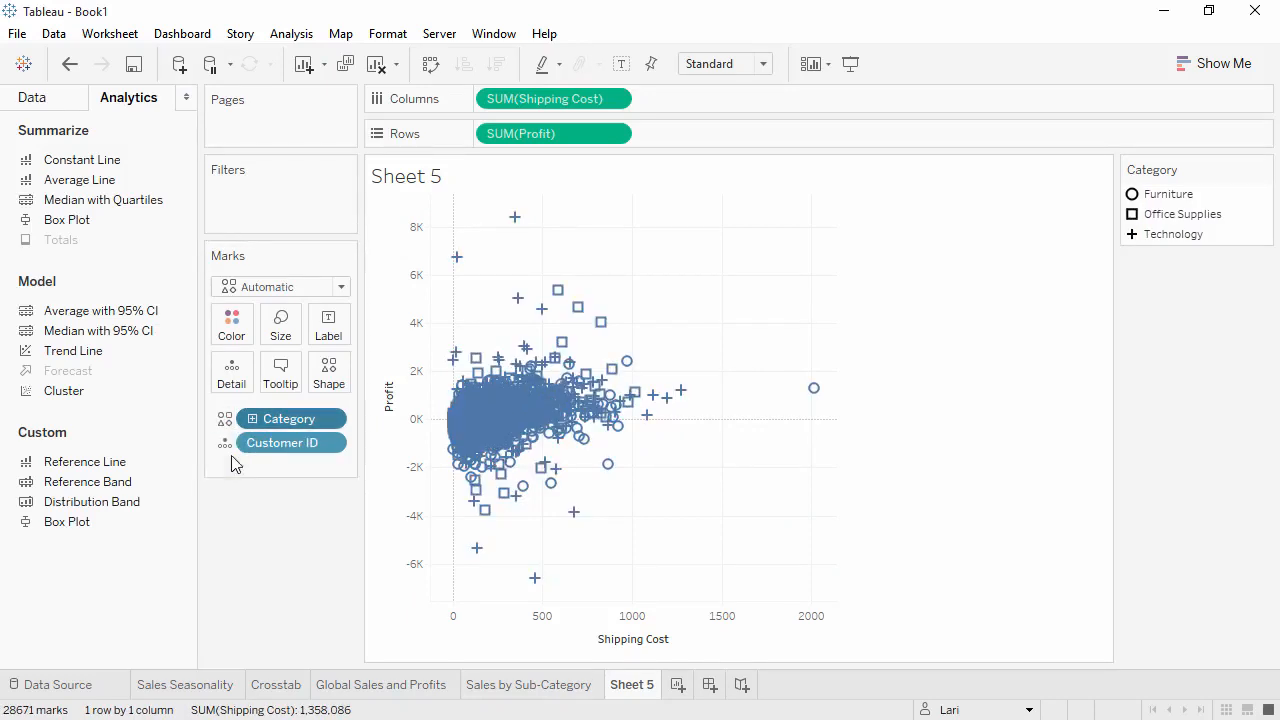
left_click(233, 330)
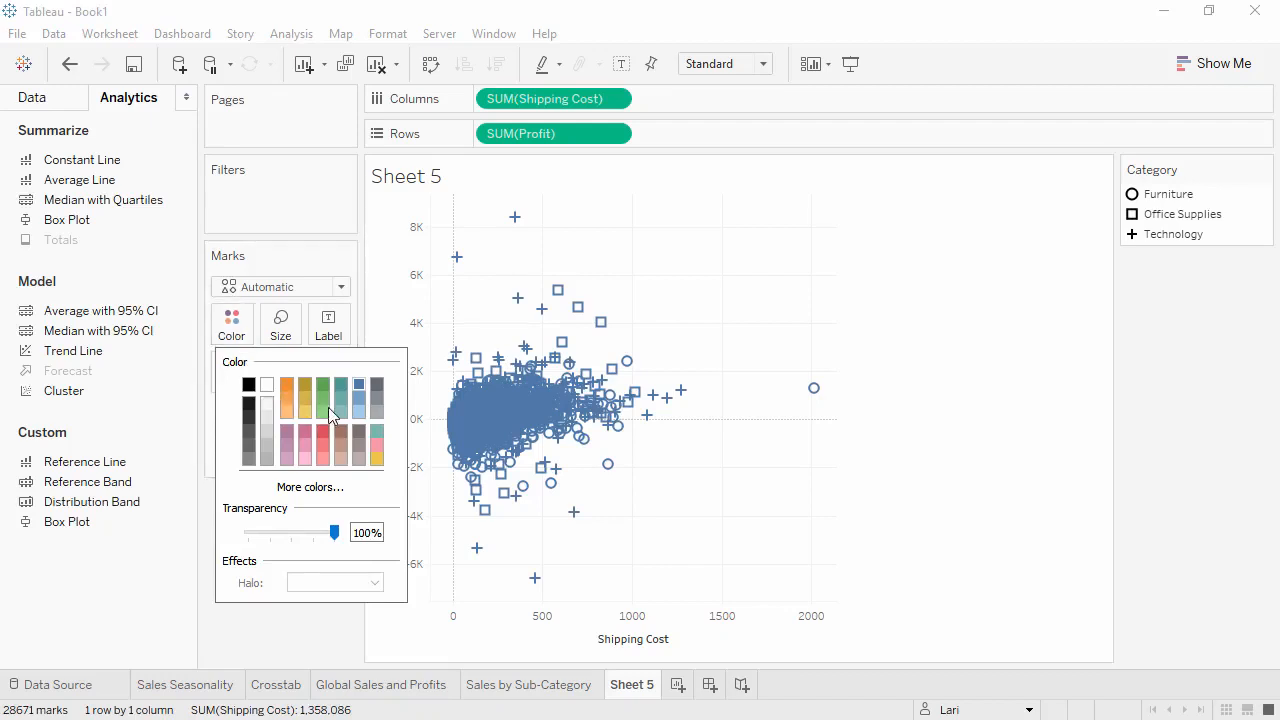
left_click(381, 411)
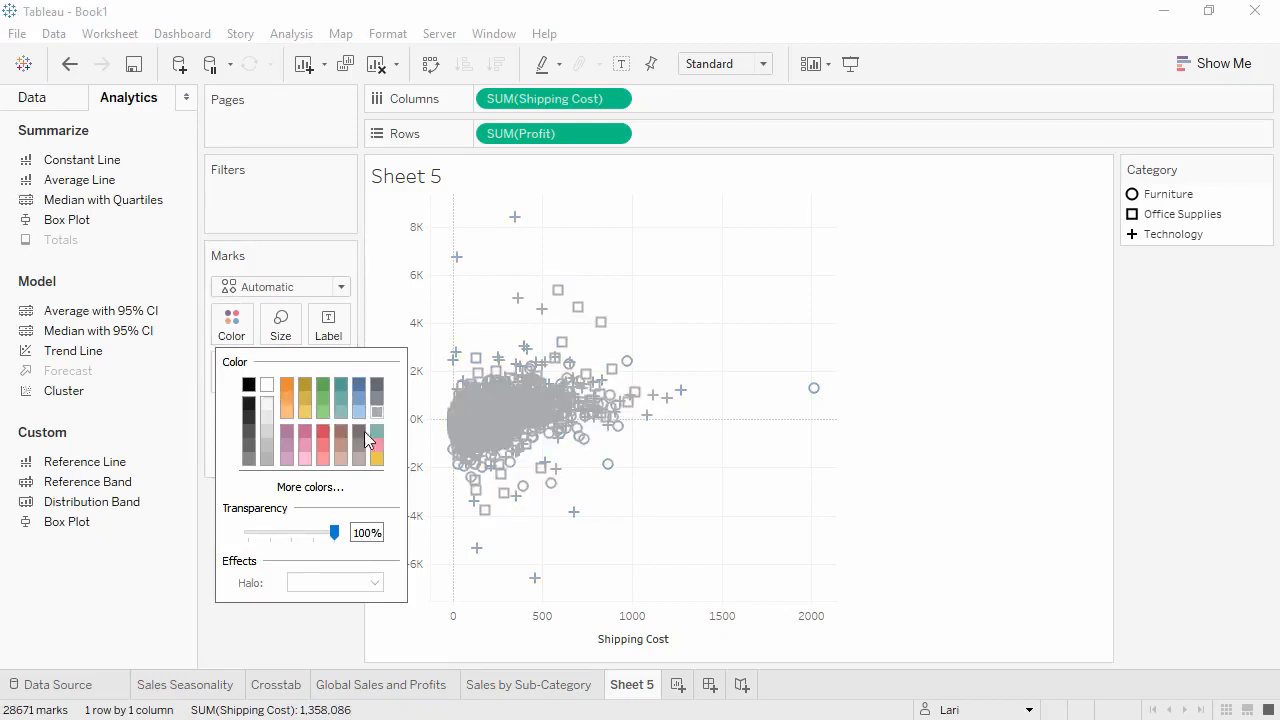
left_click(320, 626)
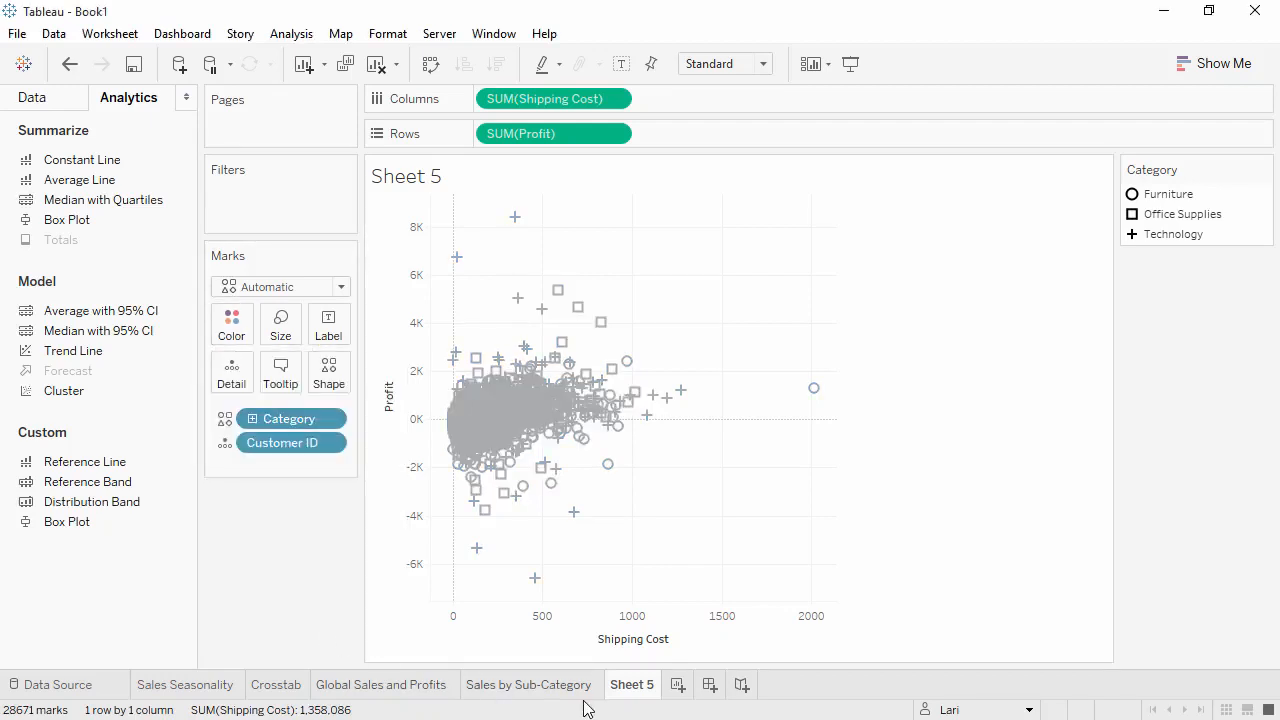
Step: Rename Sheet 5 as Customer Breakdown and review the thumbnails of all sheets before returning to it
double_click(631, 685)
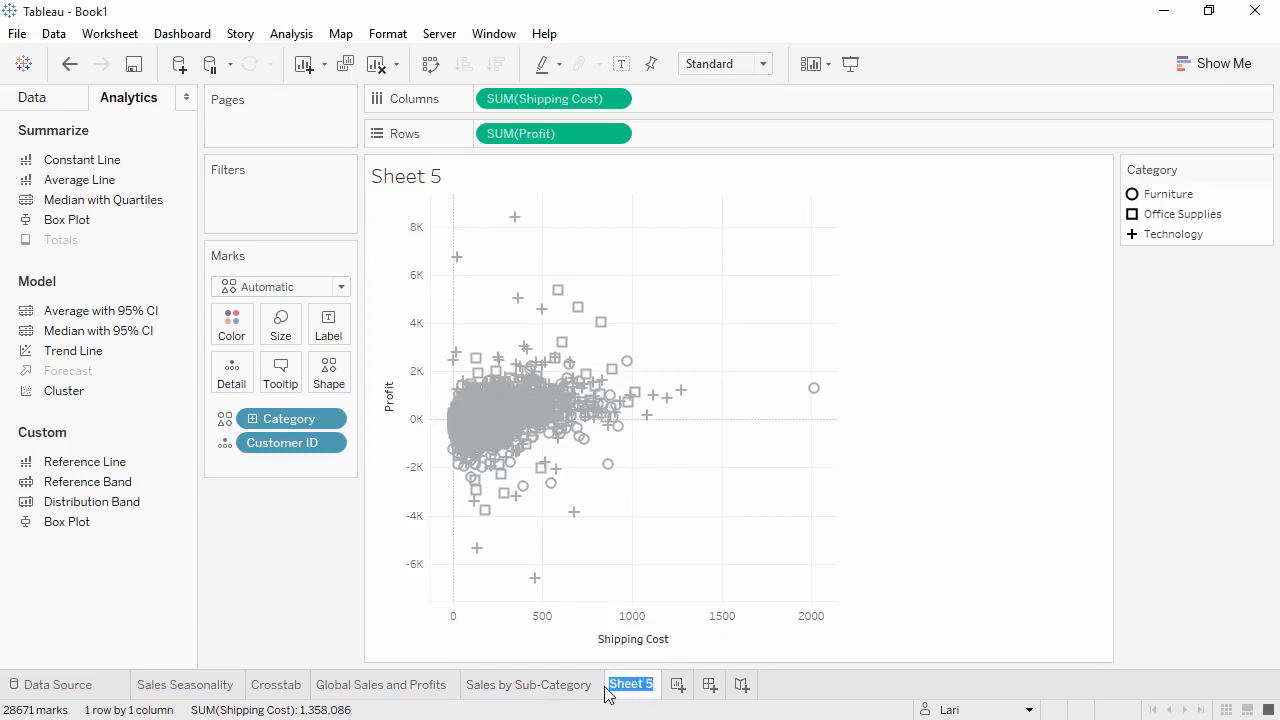
type("Customer Breakdown")
key("Return")
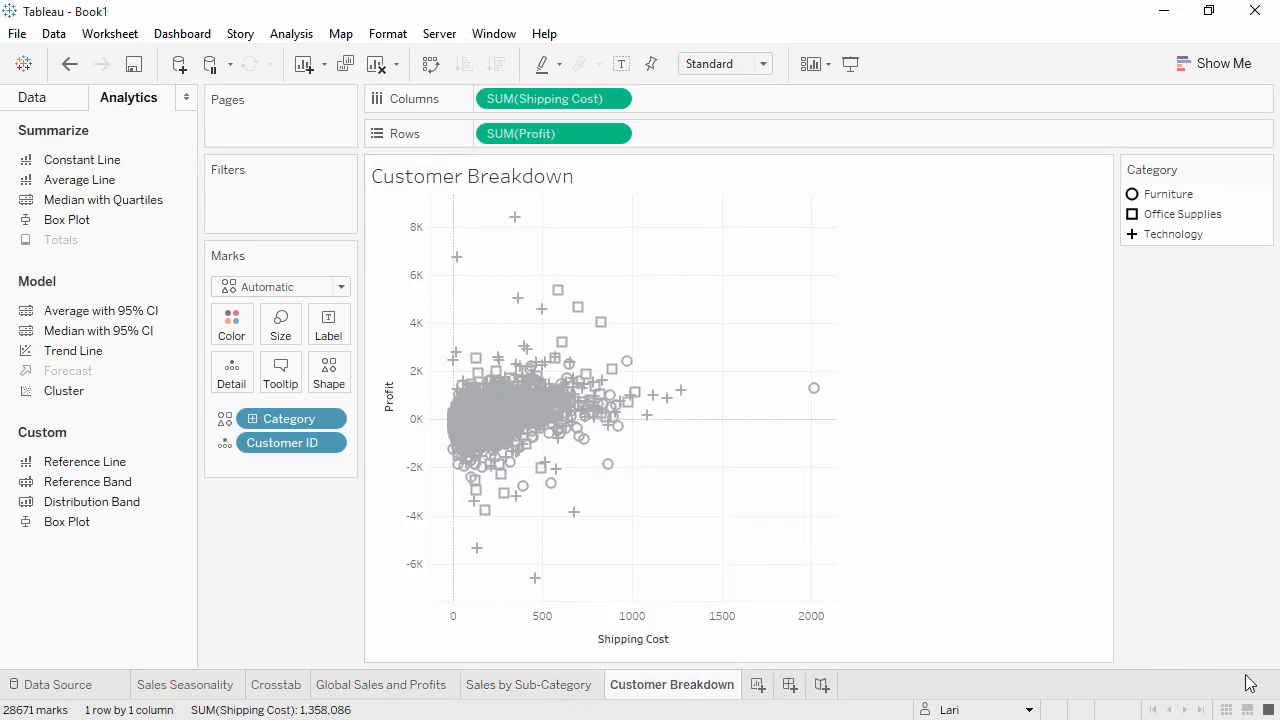
left_click(1227, 710)
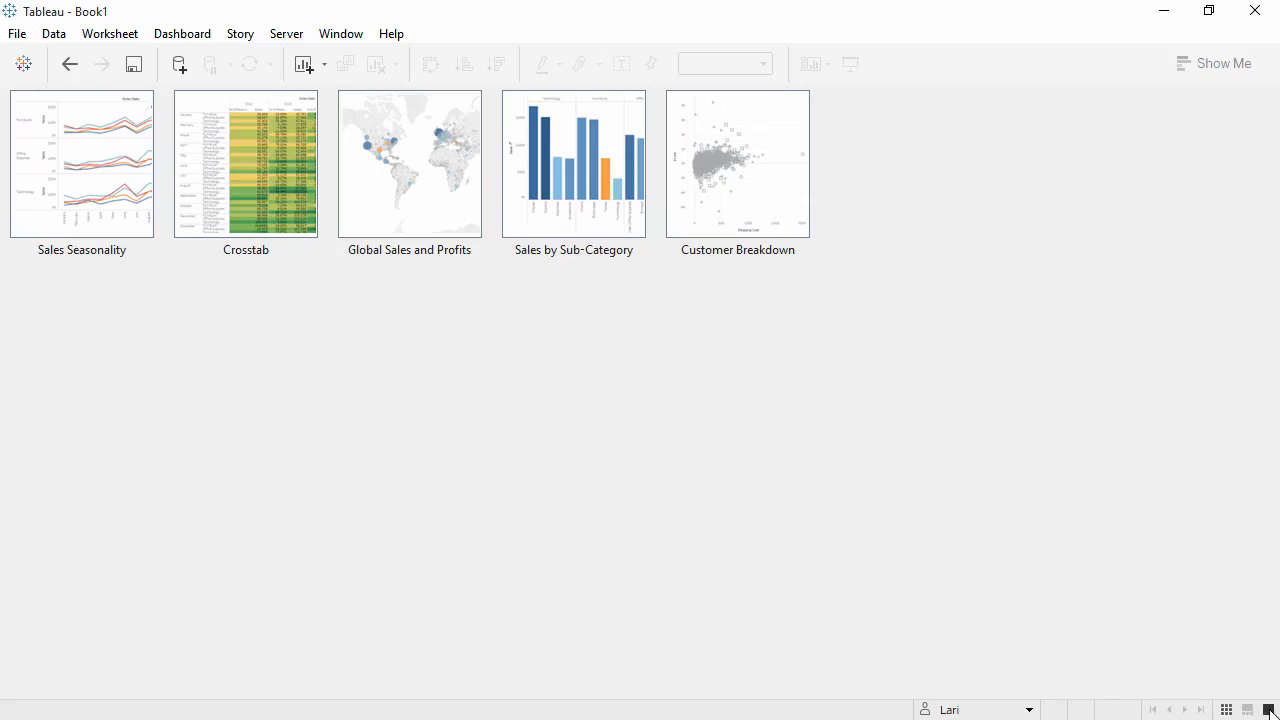
left_click(1268, 709)
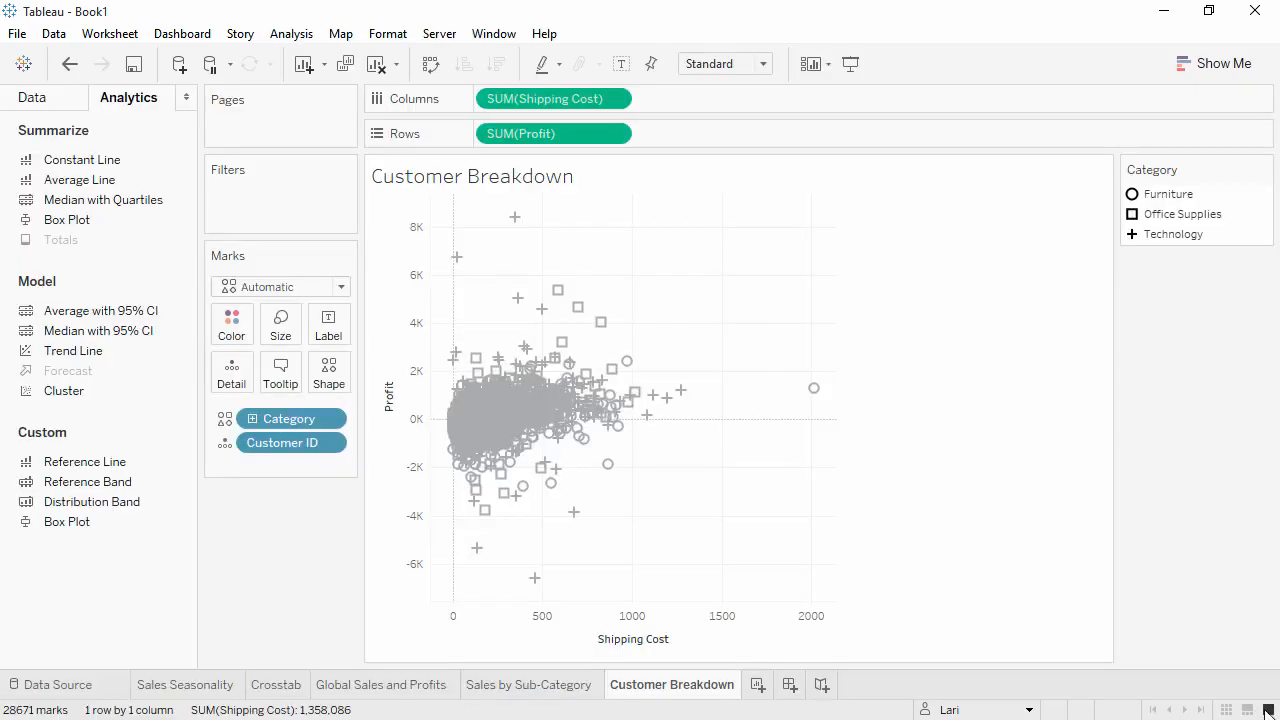
Step: Create a new dashboard and name it Sales Dashboard
left_click(790, 686)
double_click(790, 690)
type("Sales Dashboard")
key("Return")
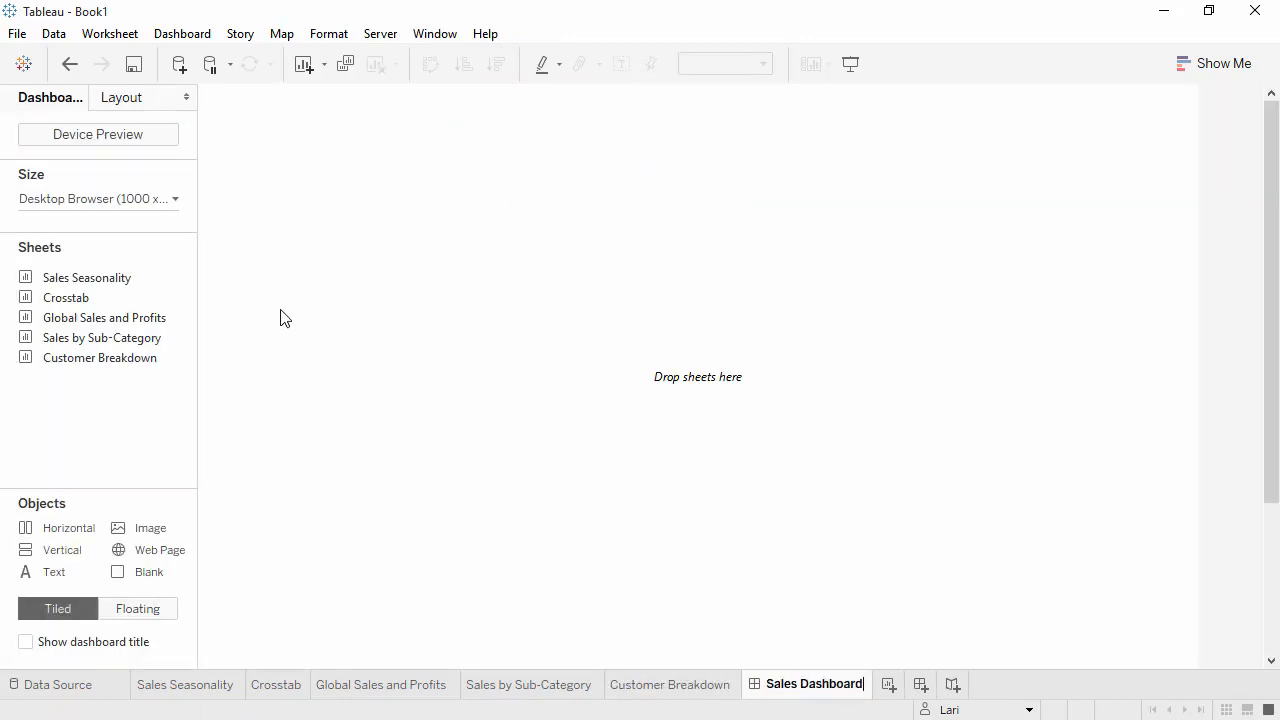
Step: Set the dashboard to the fixed Laptop Browser size of 800 x 600 px
left_click(172, 204)
left_click(170, 262)
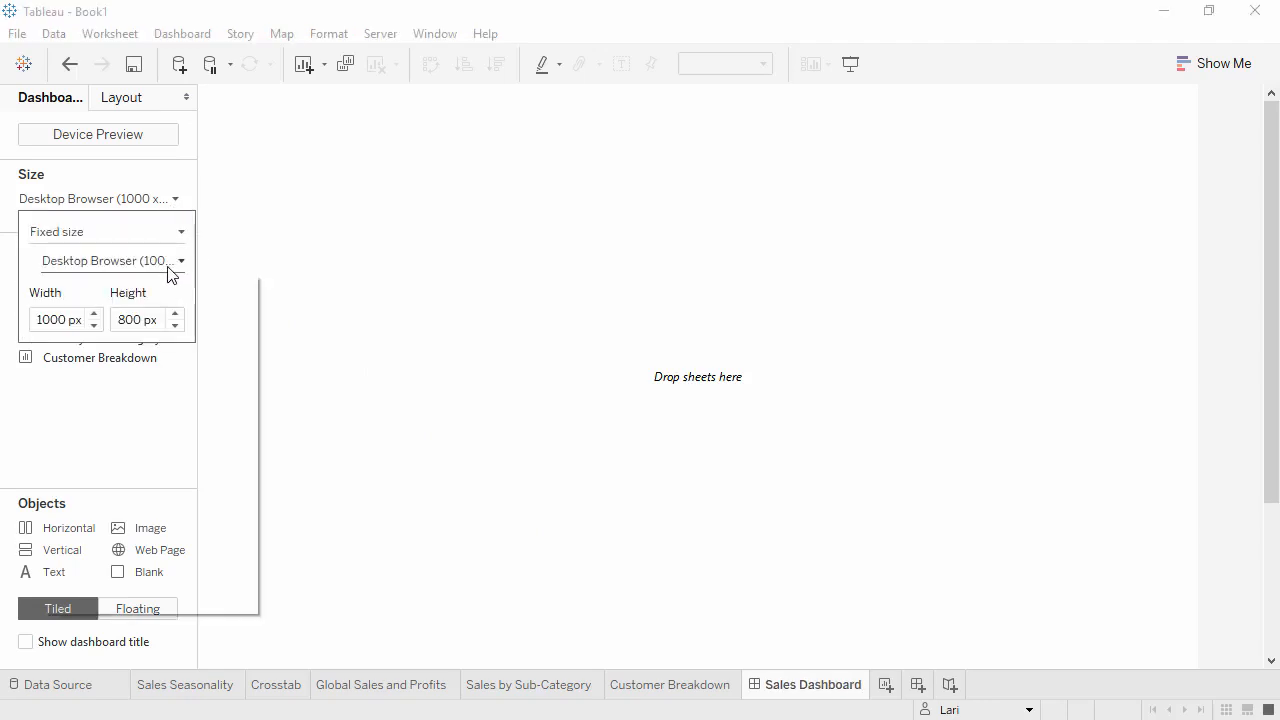
left_click(175, 342)
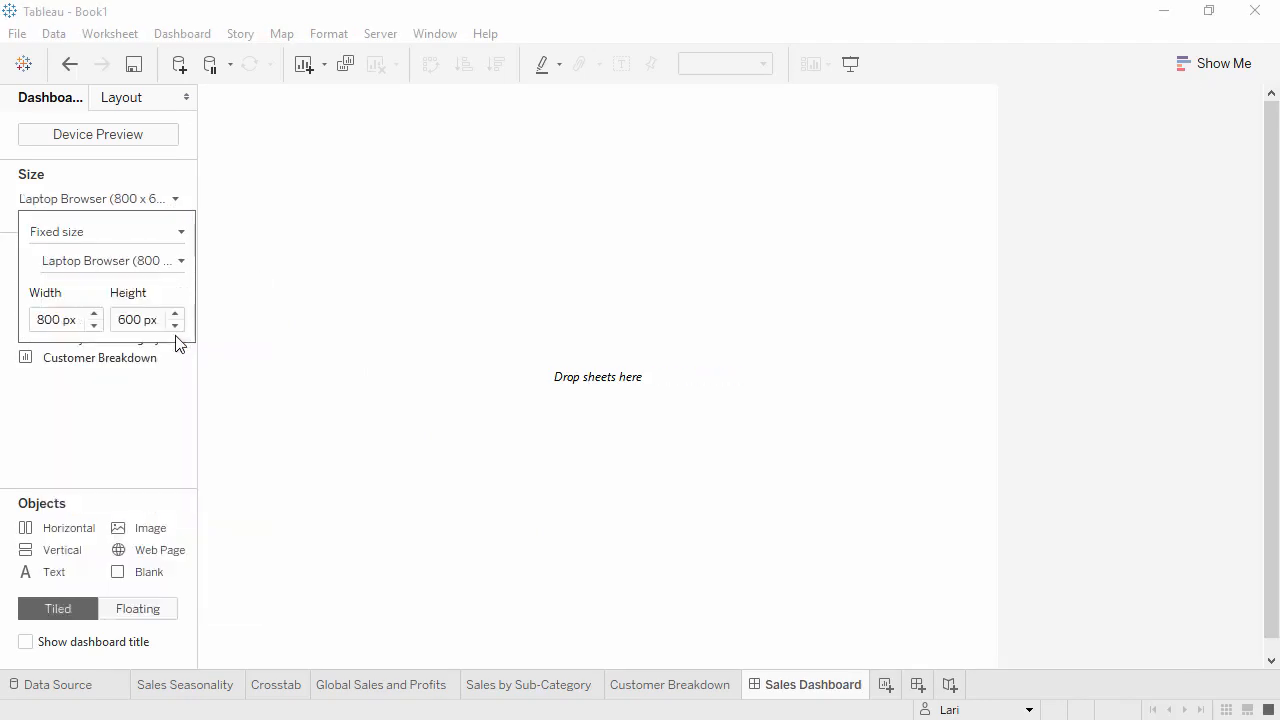
left_click(170, 430)
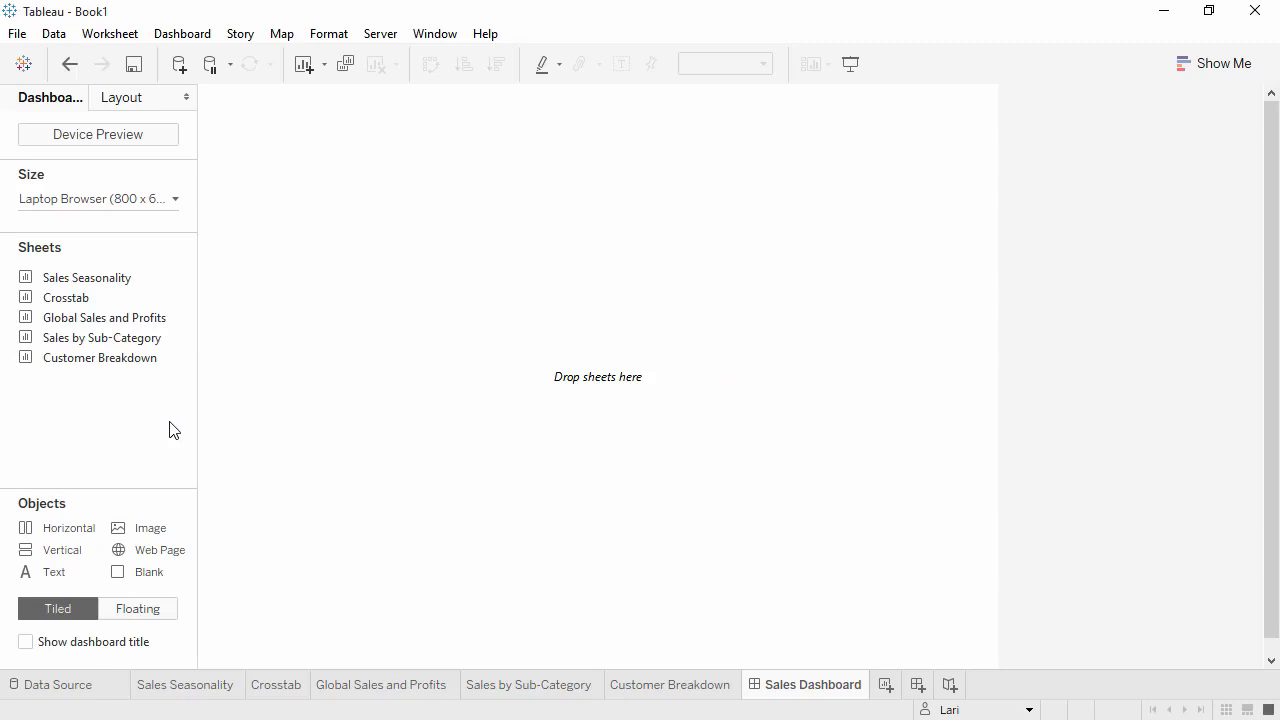
Step: Place Global Sales and Profits with Sales by Sub-Category and Customer Breakdown side by side below it, and show the dashboard title
mouse_move(137, 343)
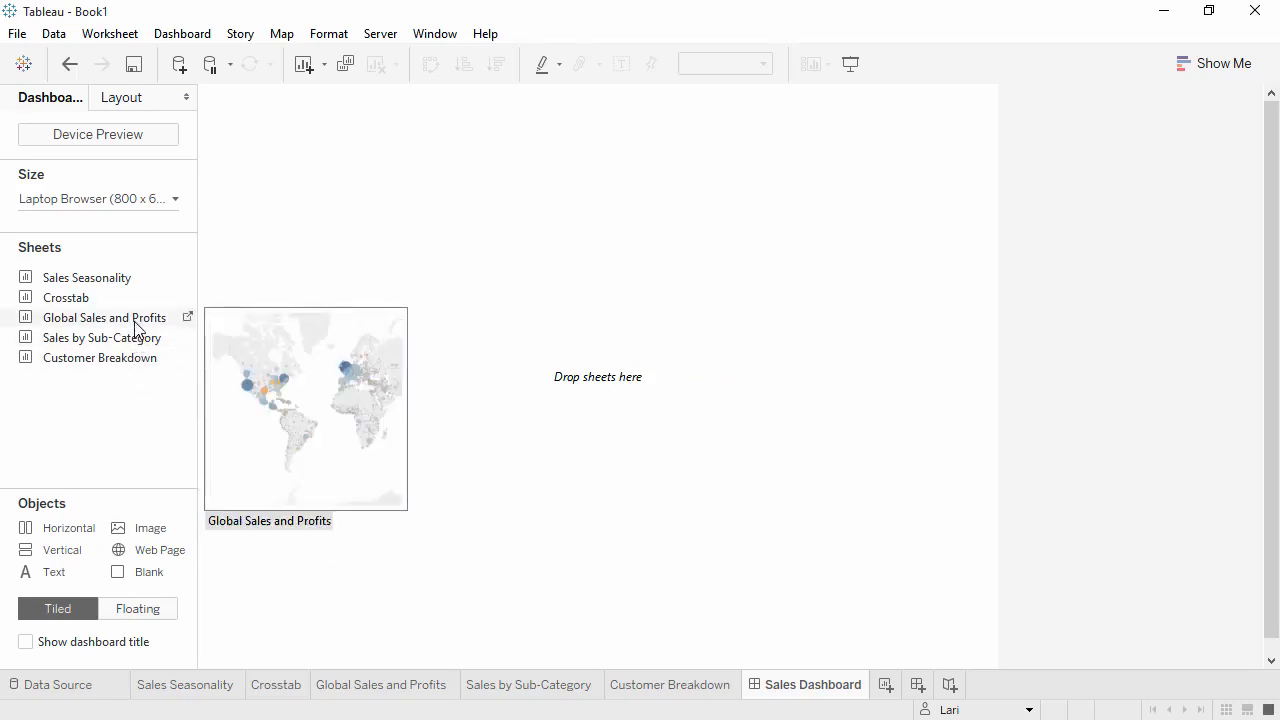
left_click_drag(137, 328, 221, 324)
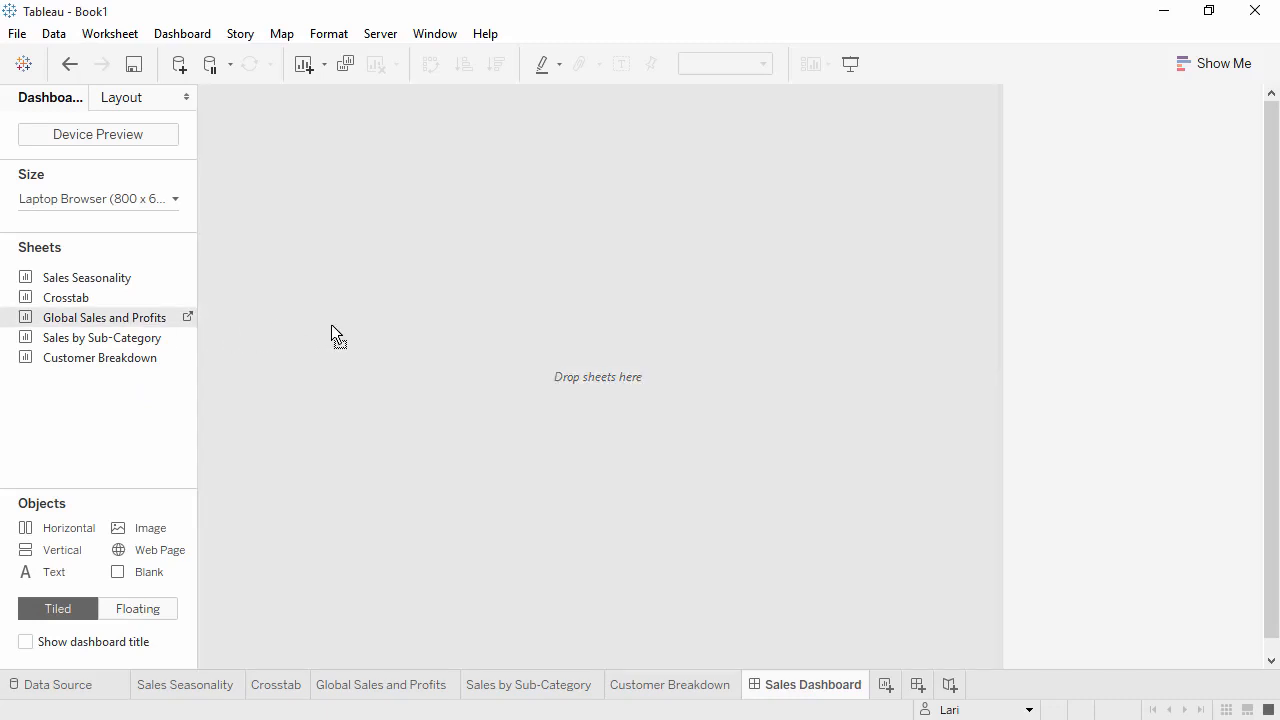
left_click_drag(331, 324, 331, 324)
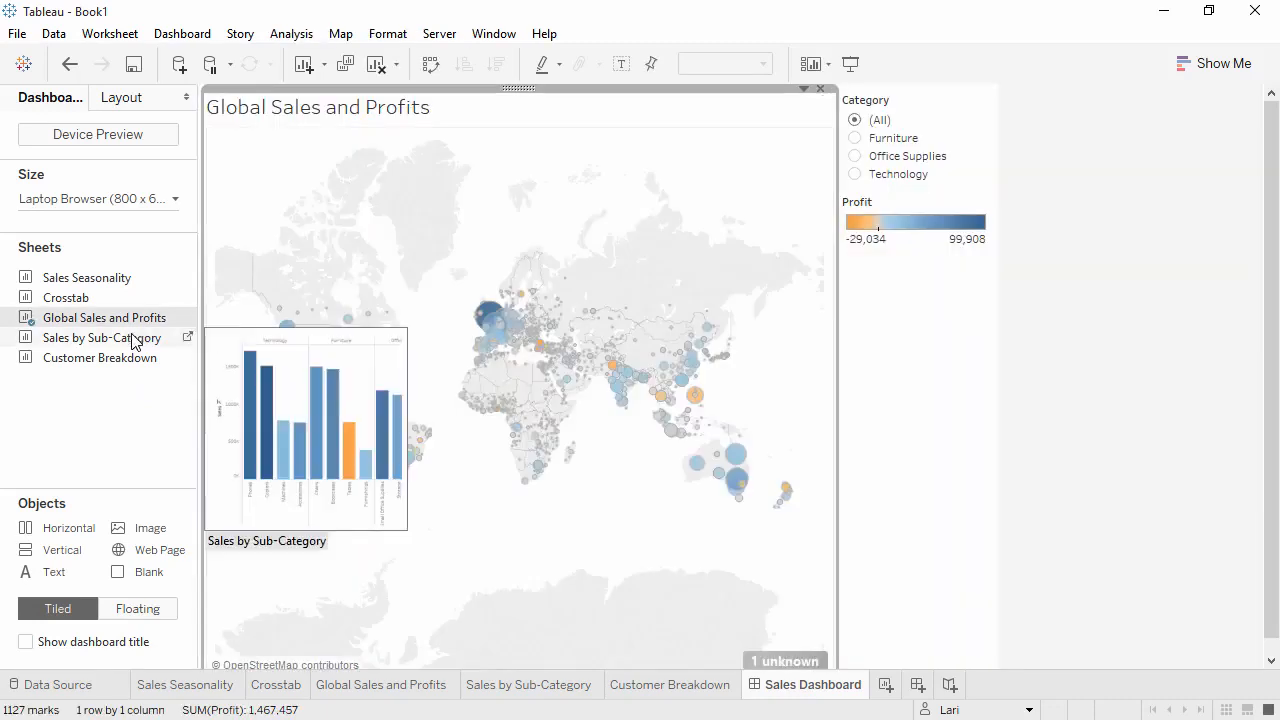
left_click_drag(130, 342, 290, 652)
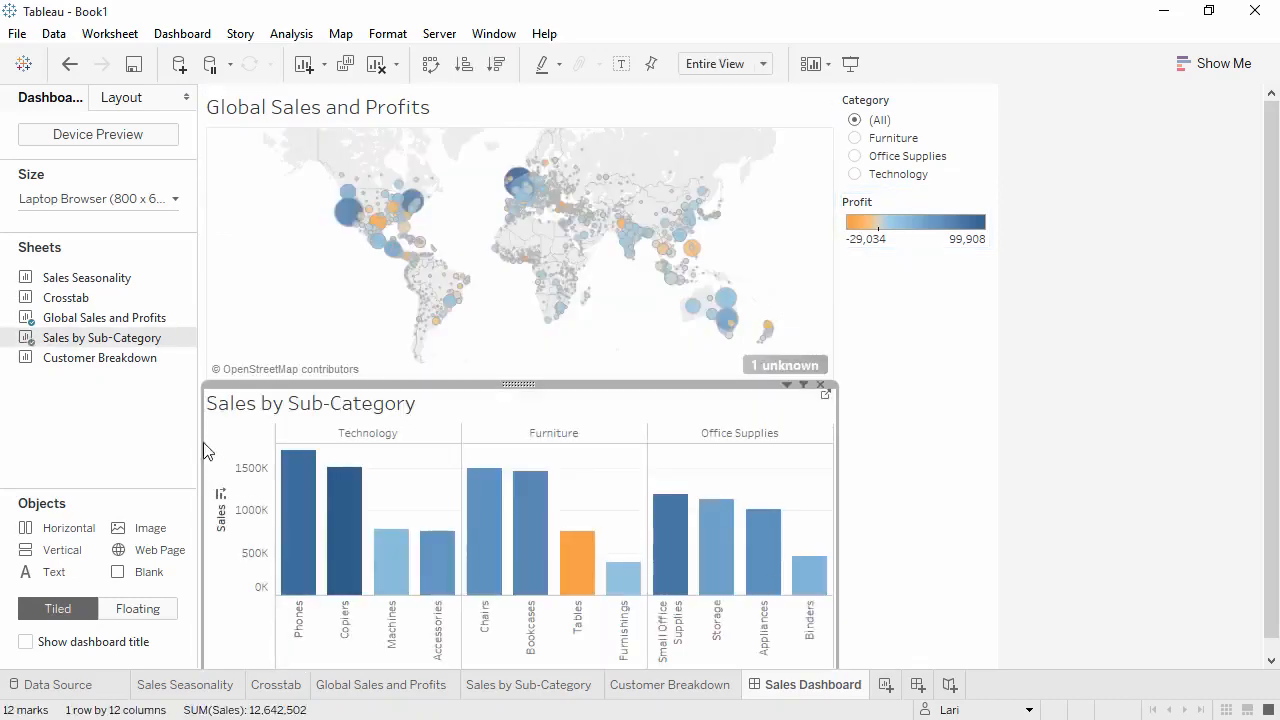
left_click_drag(114, 363, 731, 573)
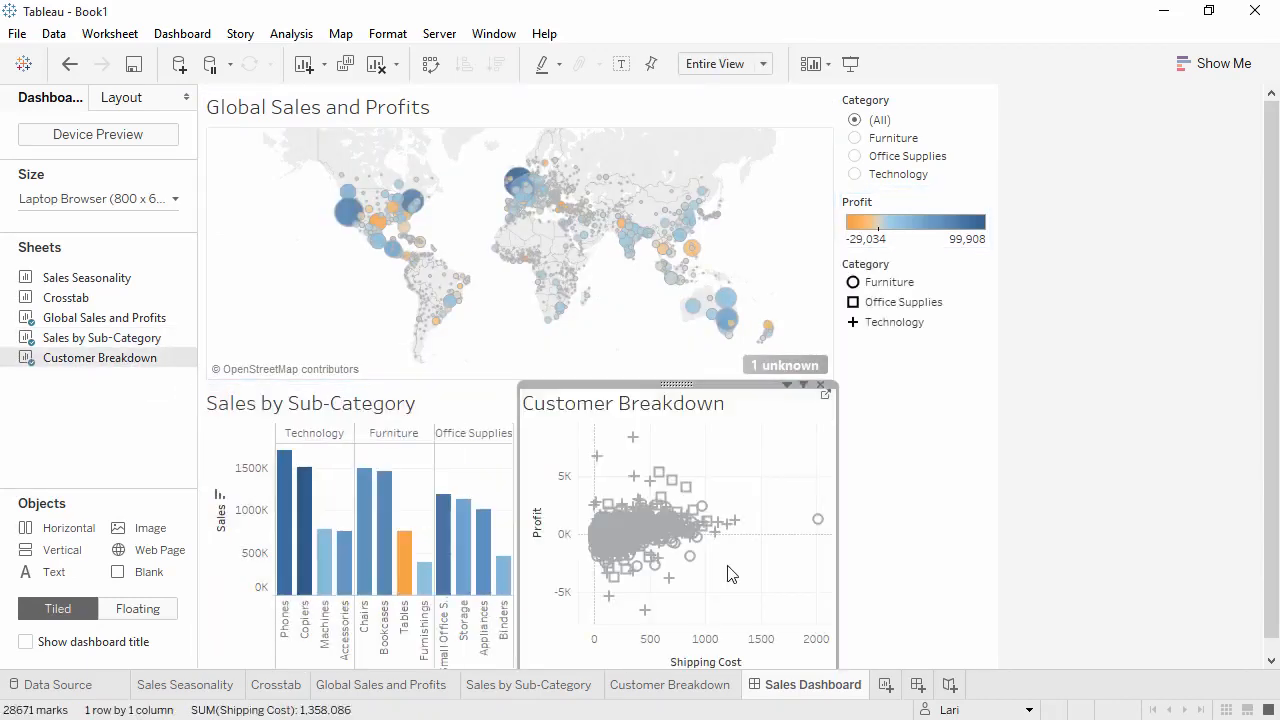
left_click(38, 650)
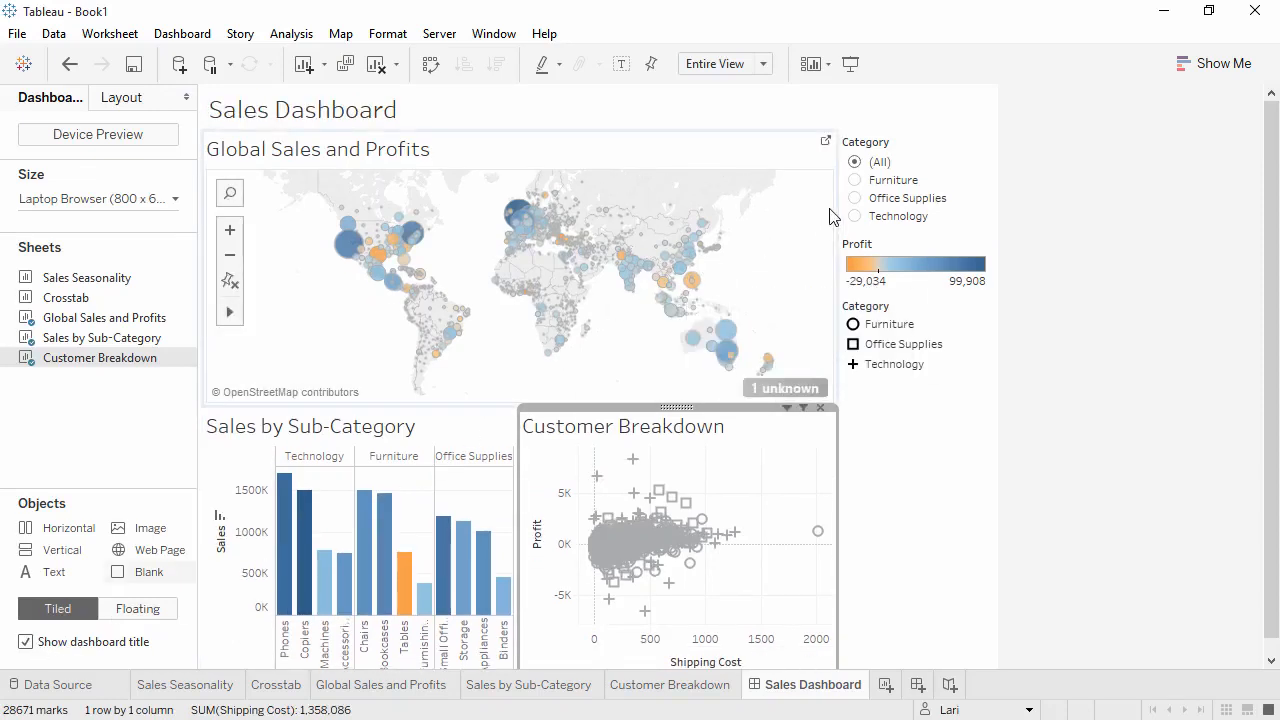
Step: Test the dashboard's Category filter with Furniture, Office Supplies and Technology in turn
left_click(856, 180)
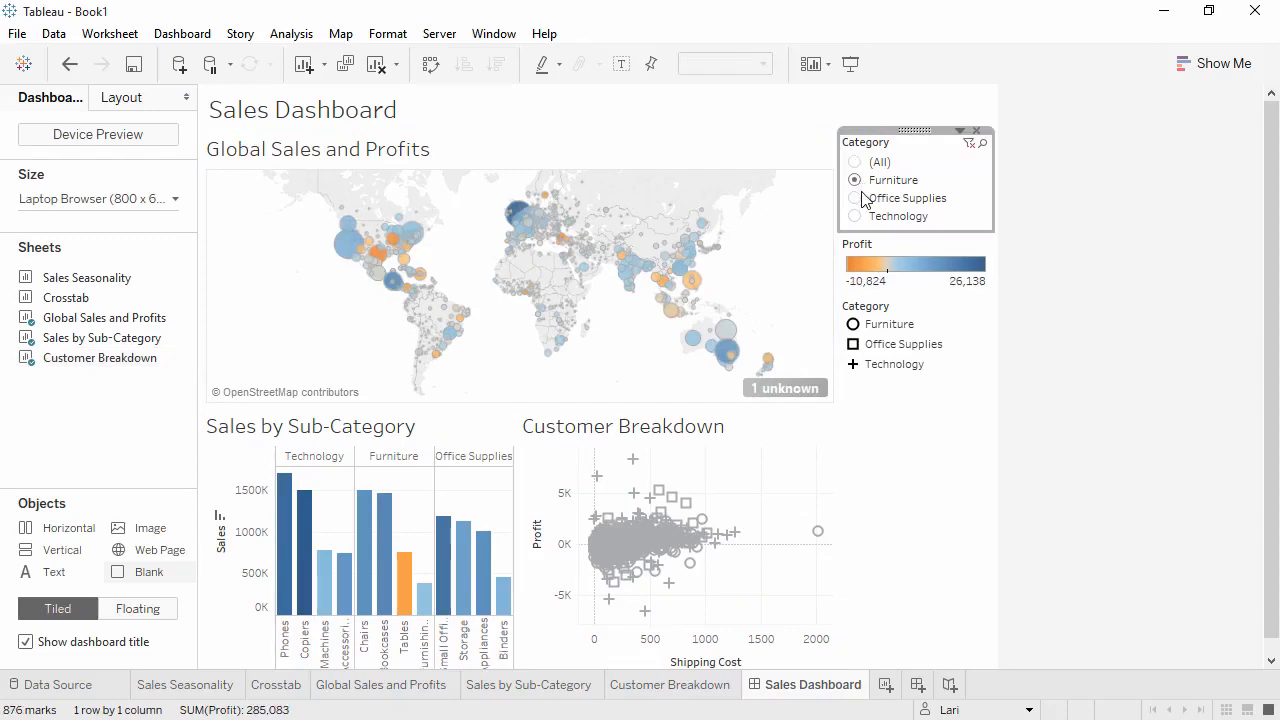
left_click(855, 198)
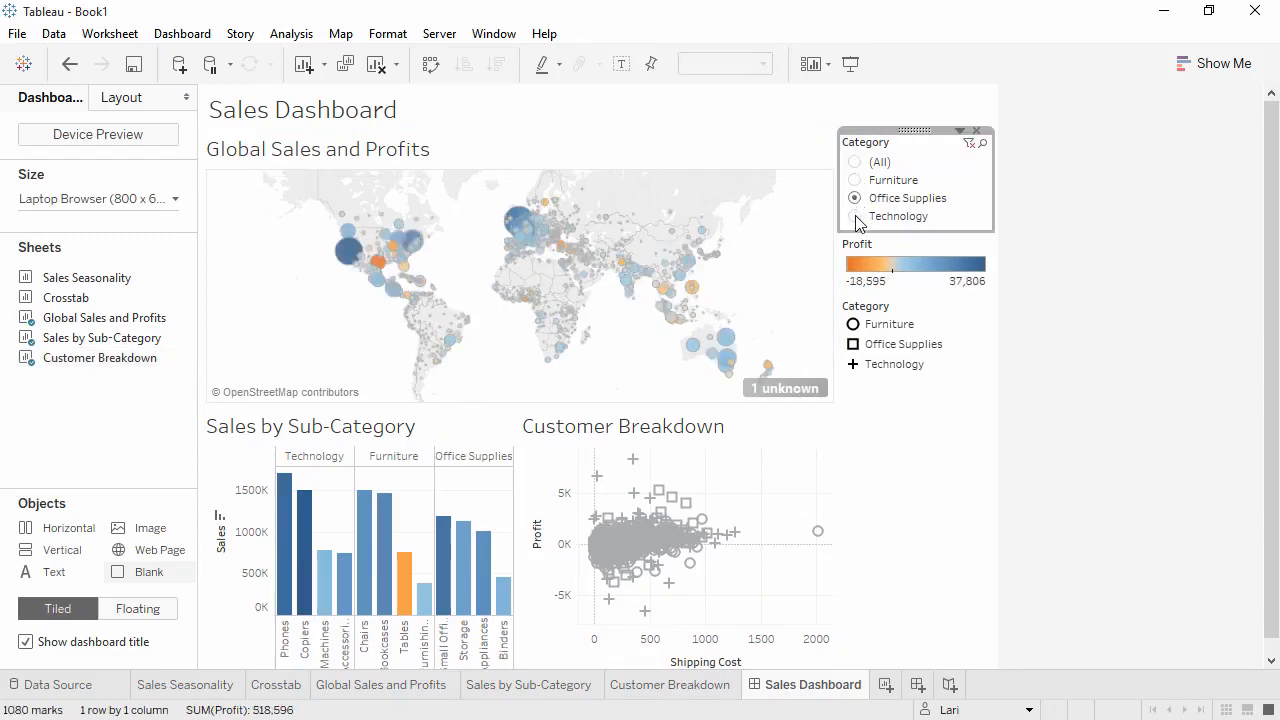
left_click(855, 216)
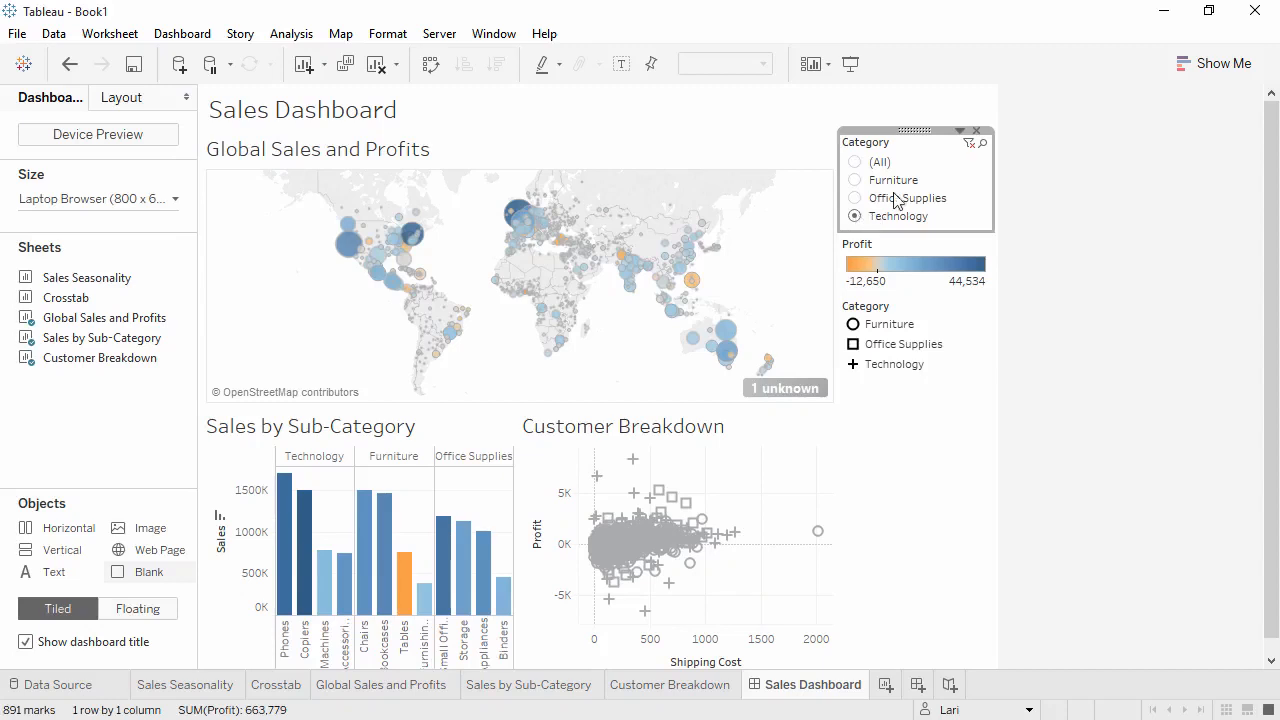
Step: Apply the Category filter to all worksheets using this data source and set it back to (All)
left_click(960, 132)
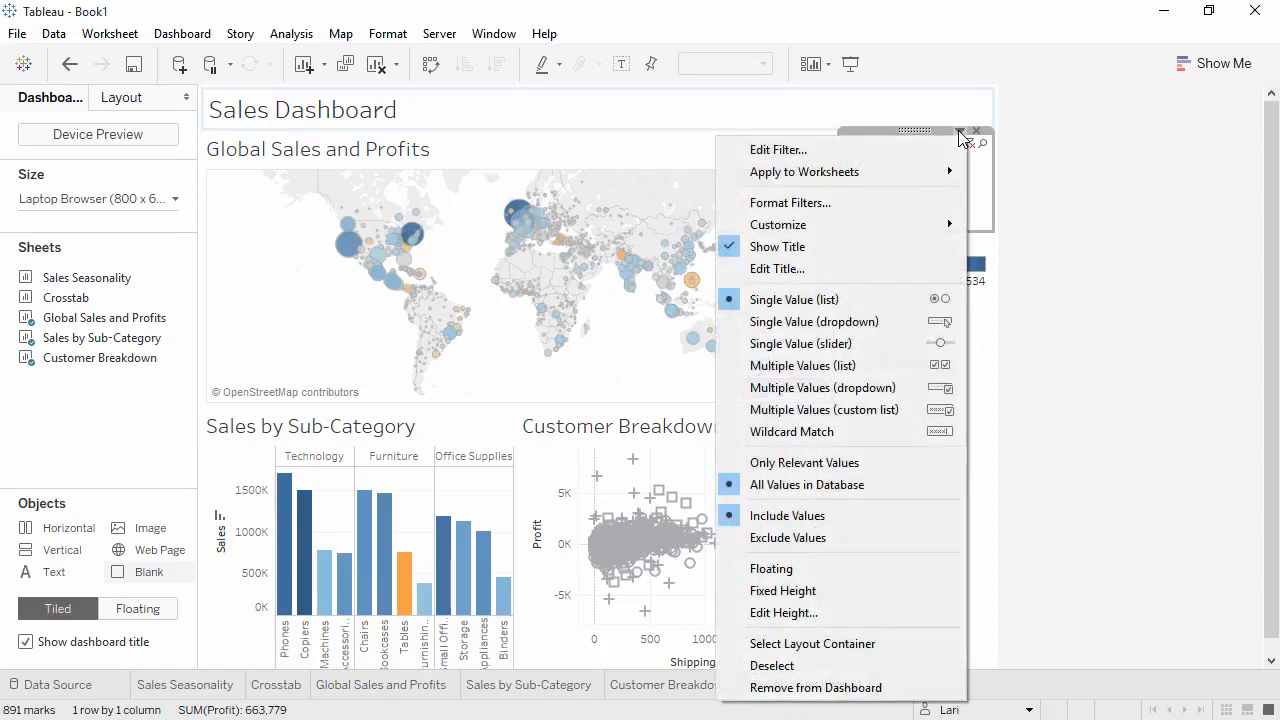
mouse_move(943, 173)
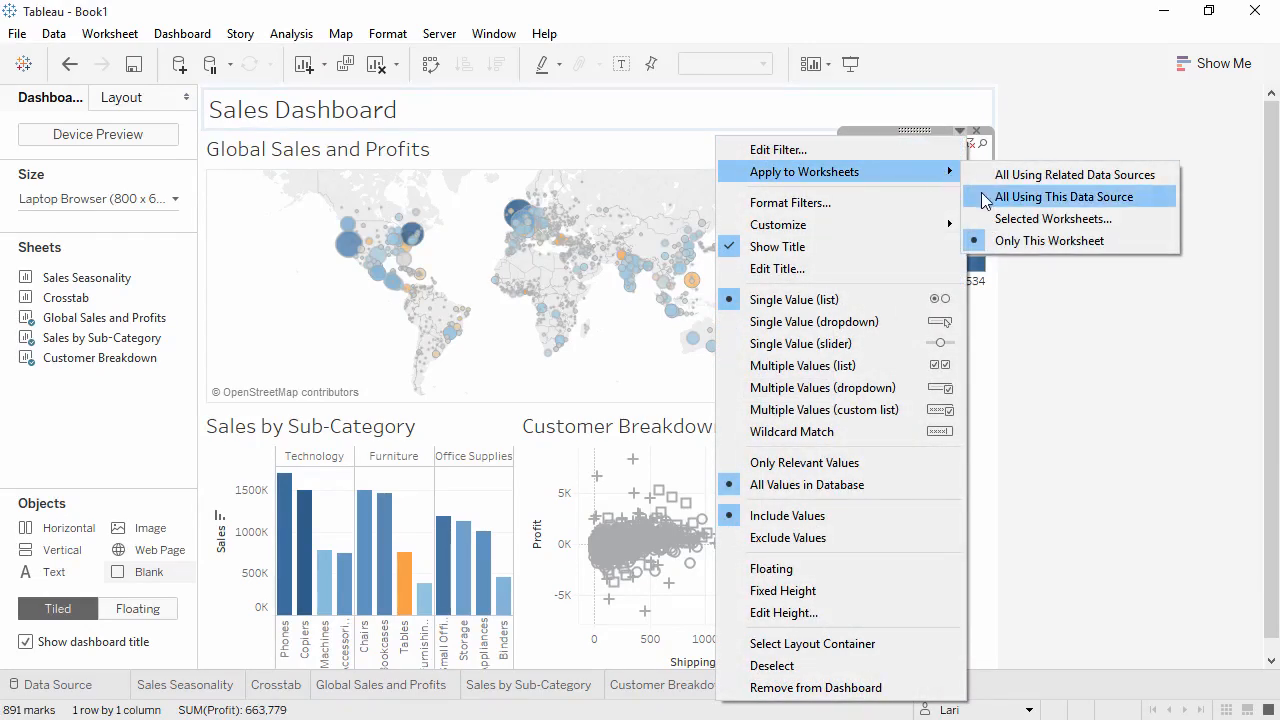
left_click(984, 198)
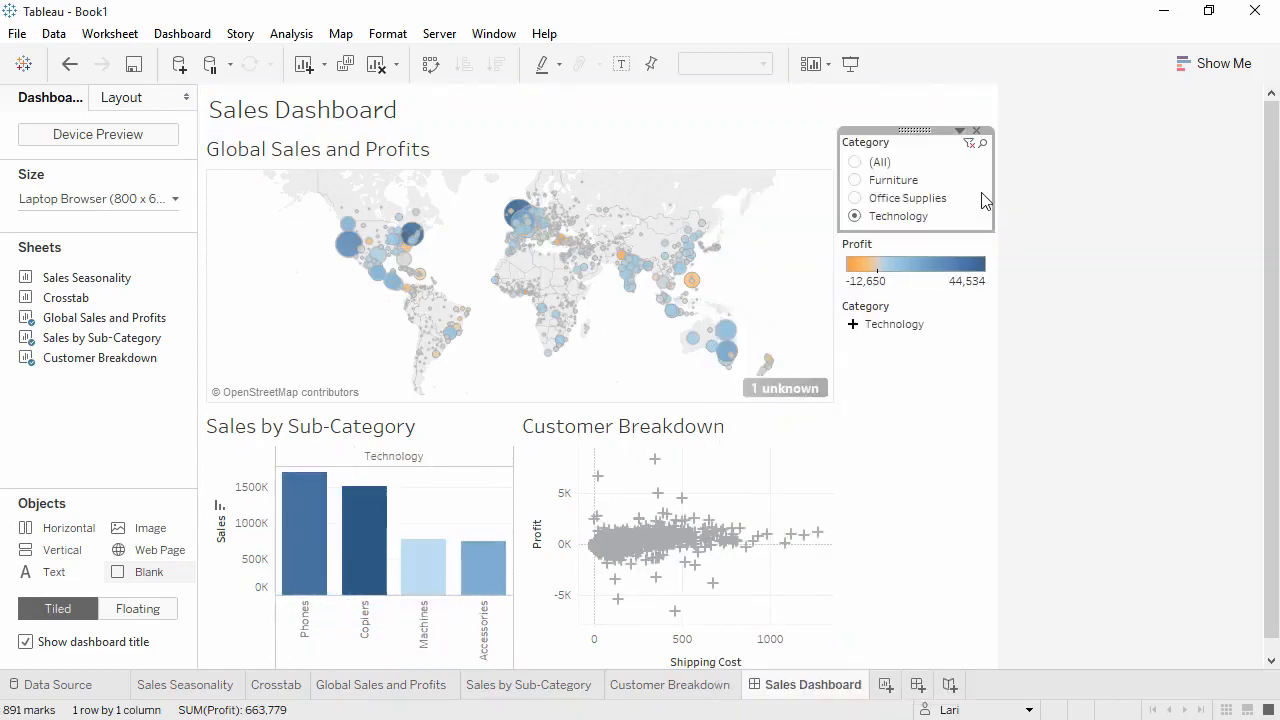
left_click(856, 164)
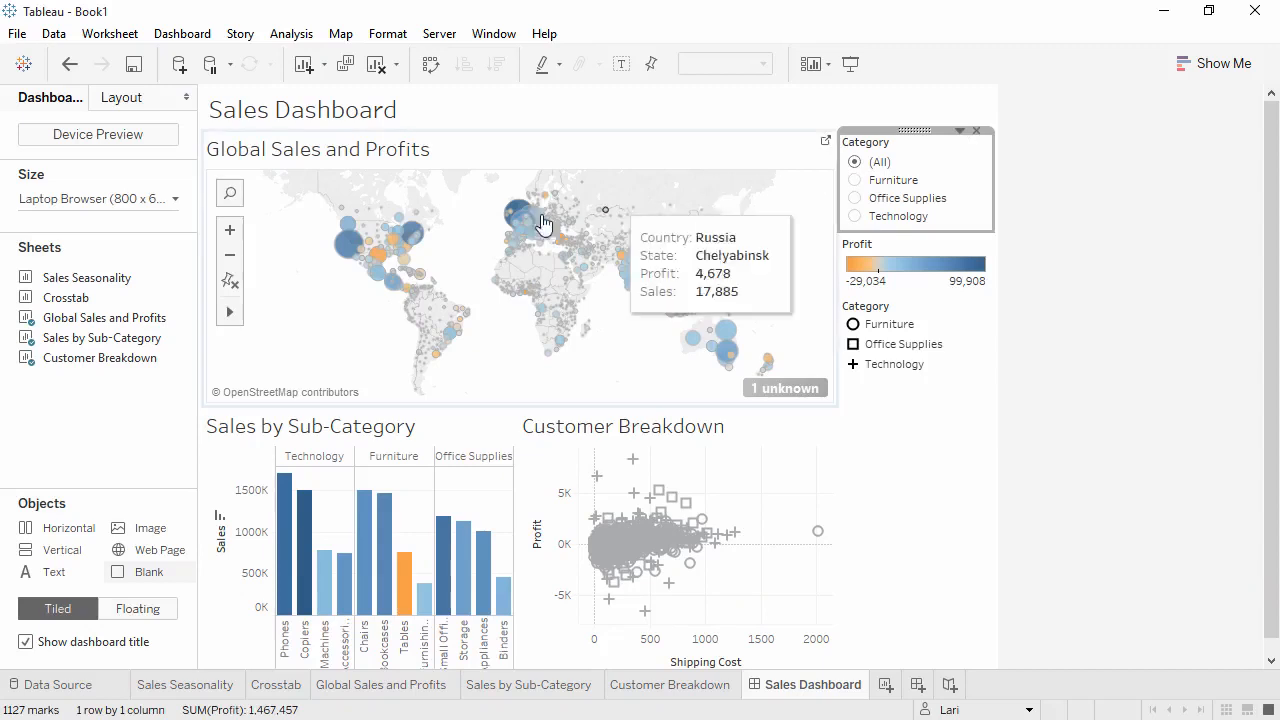
Step: Use the Global Sales and Profits map as a dashboard filter and test it by selecting and deselecting Texas
left_click(384, 262)
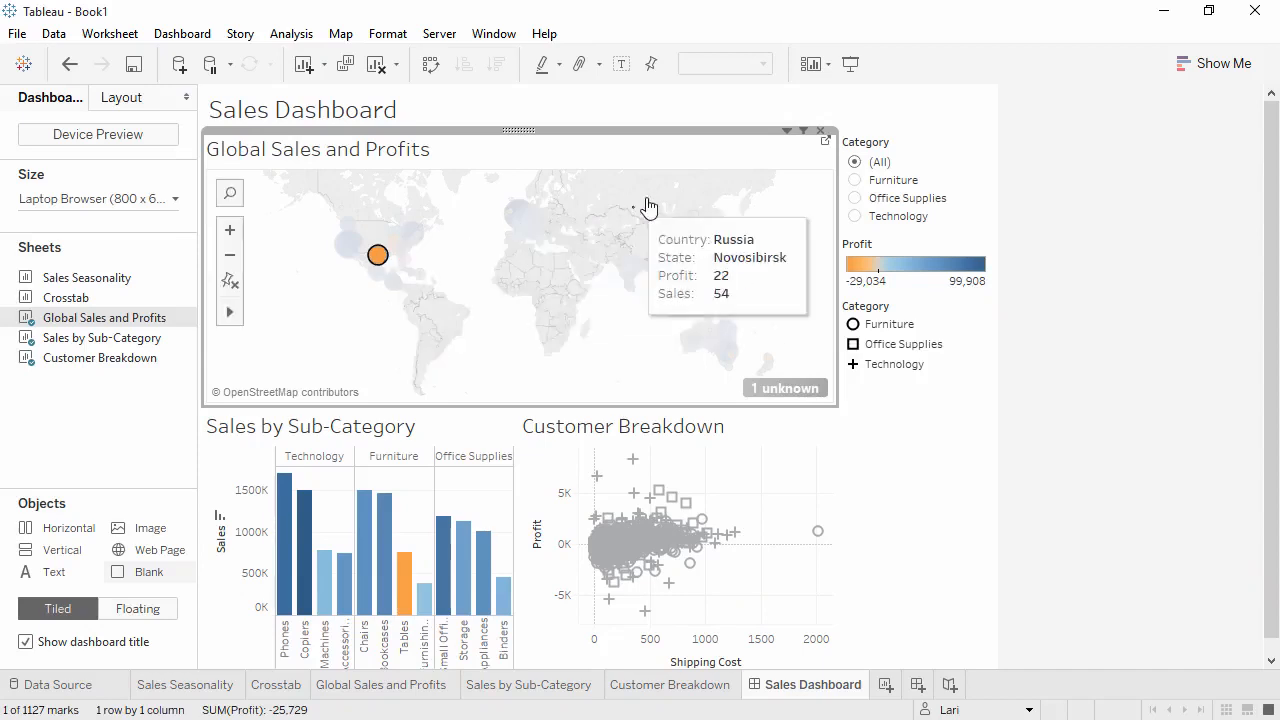
left_click(804, 133)
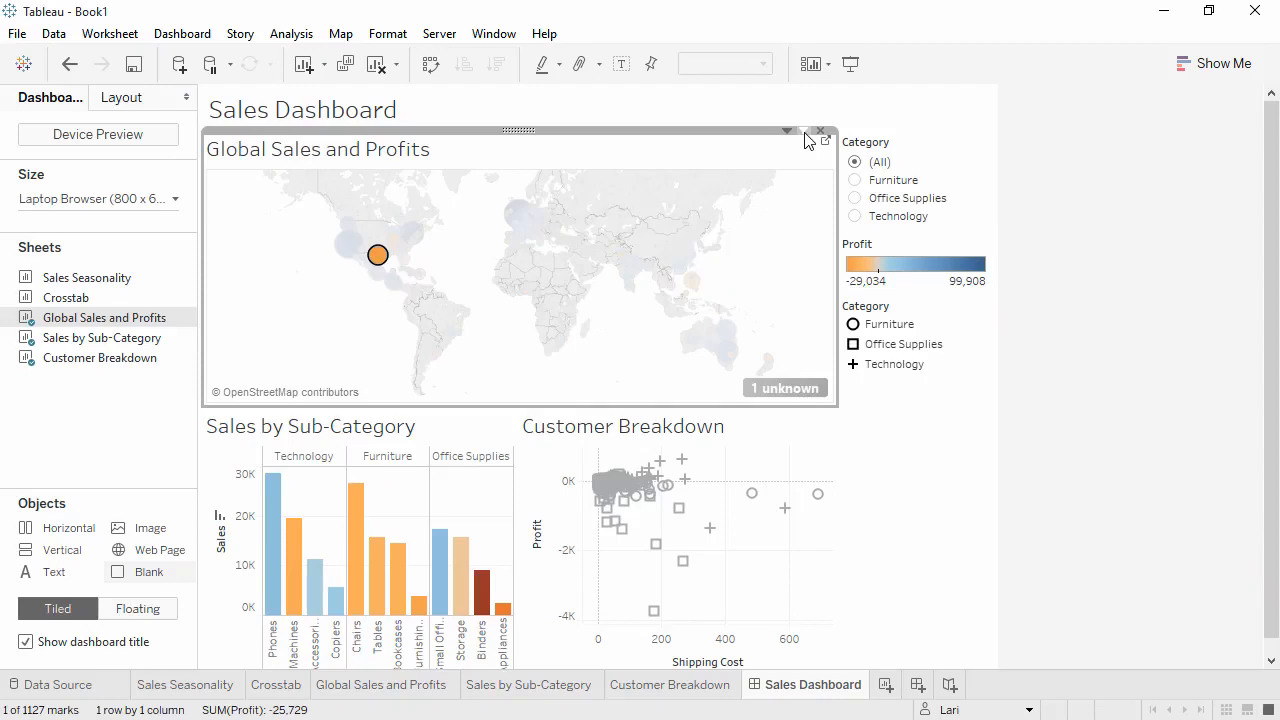
mouse_move(381, 262)
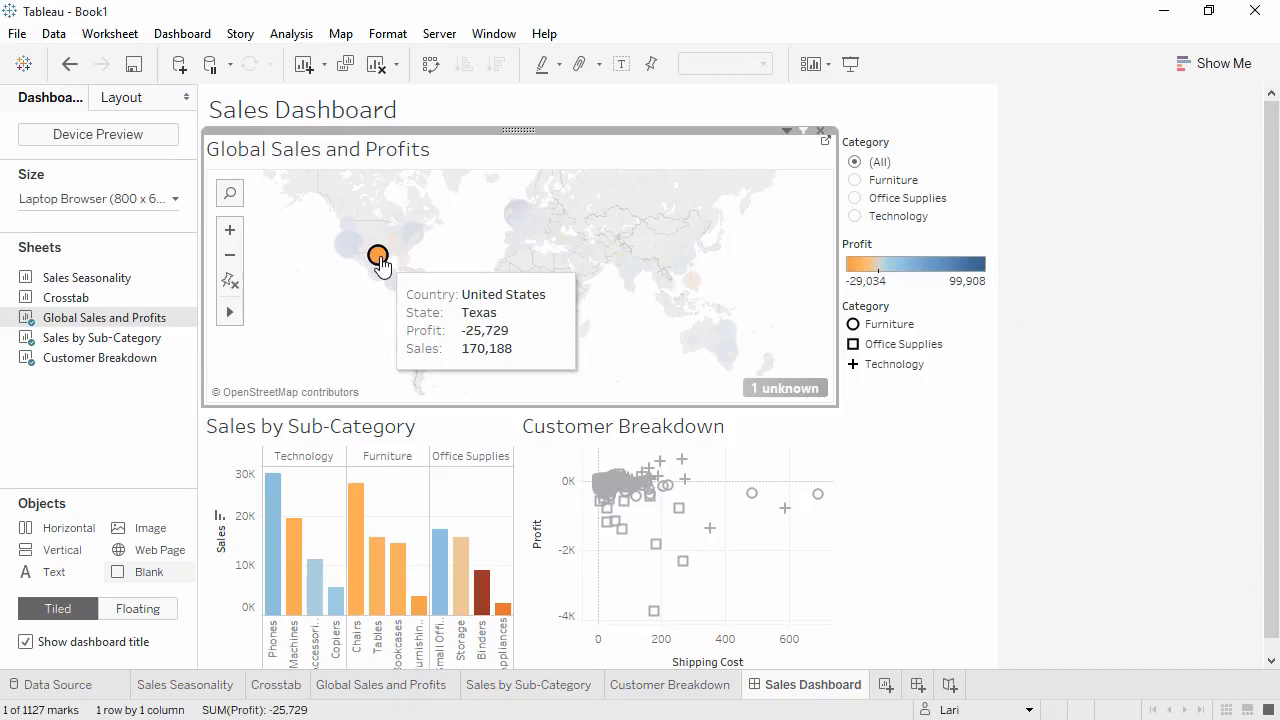
left_click(381, 262)
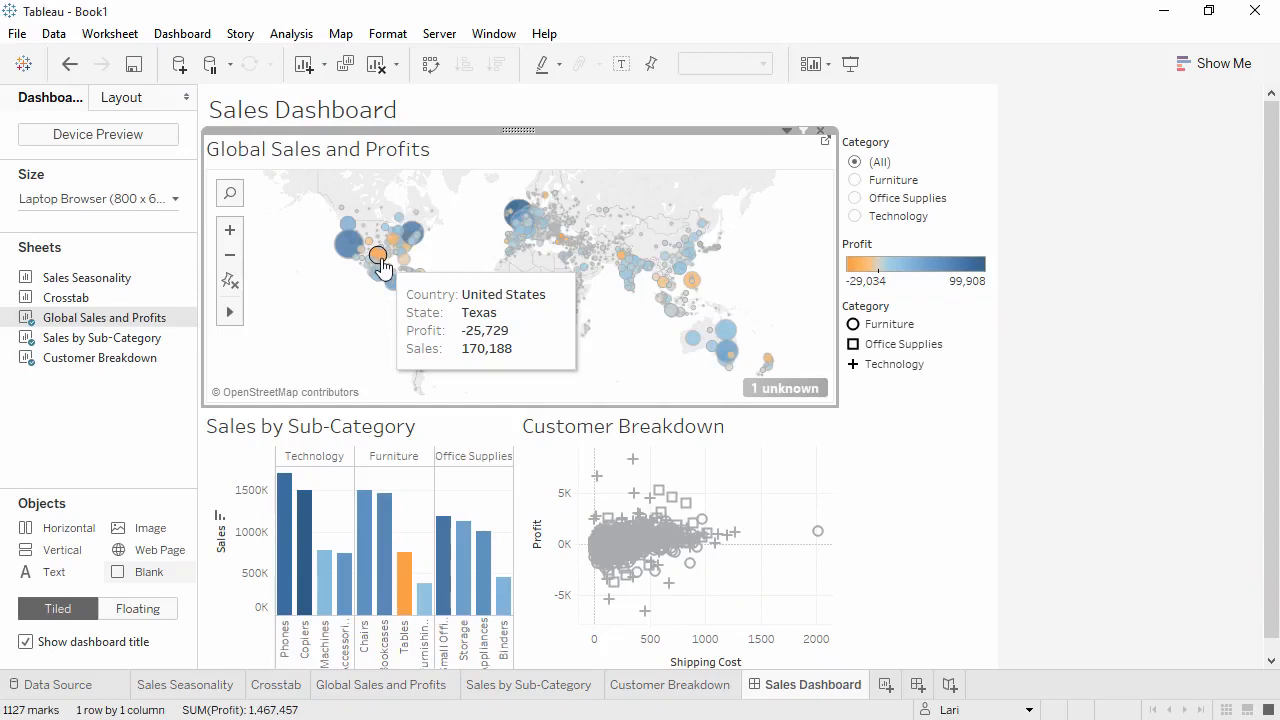
Step: Create a new story and set its size to Automatic
left_click(945, 687)
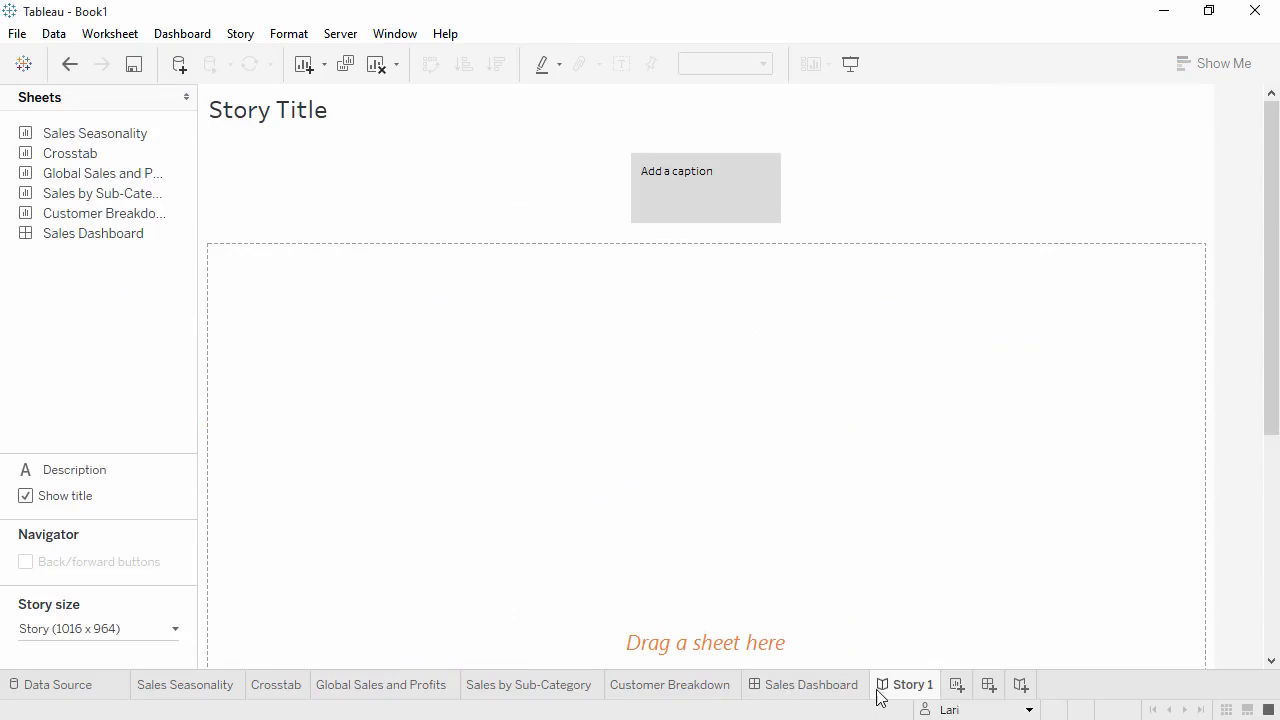
left_click(171, 632)
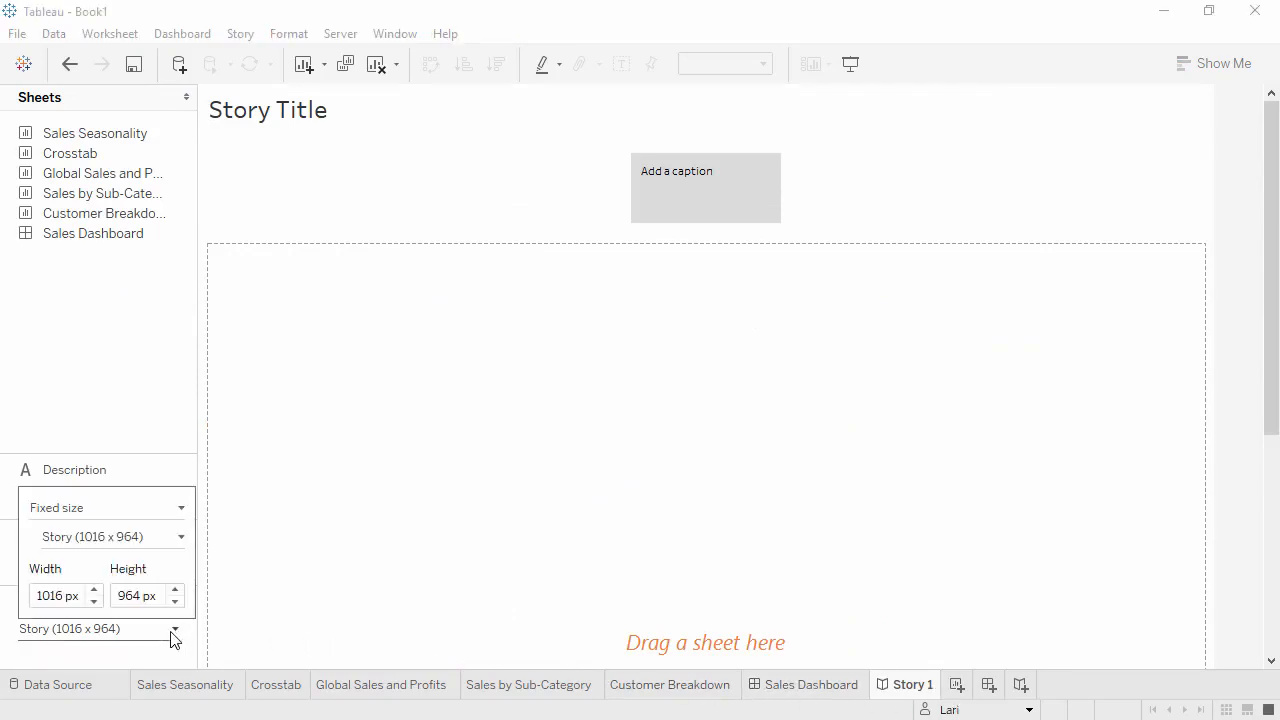
left_click(168, 512)
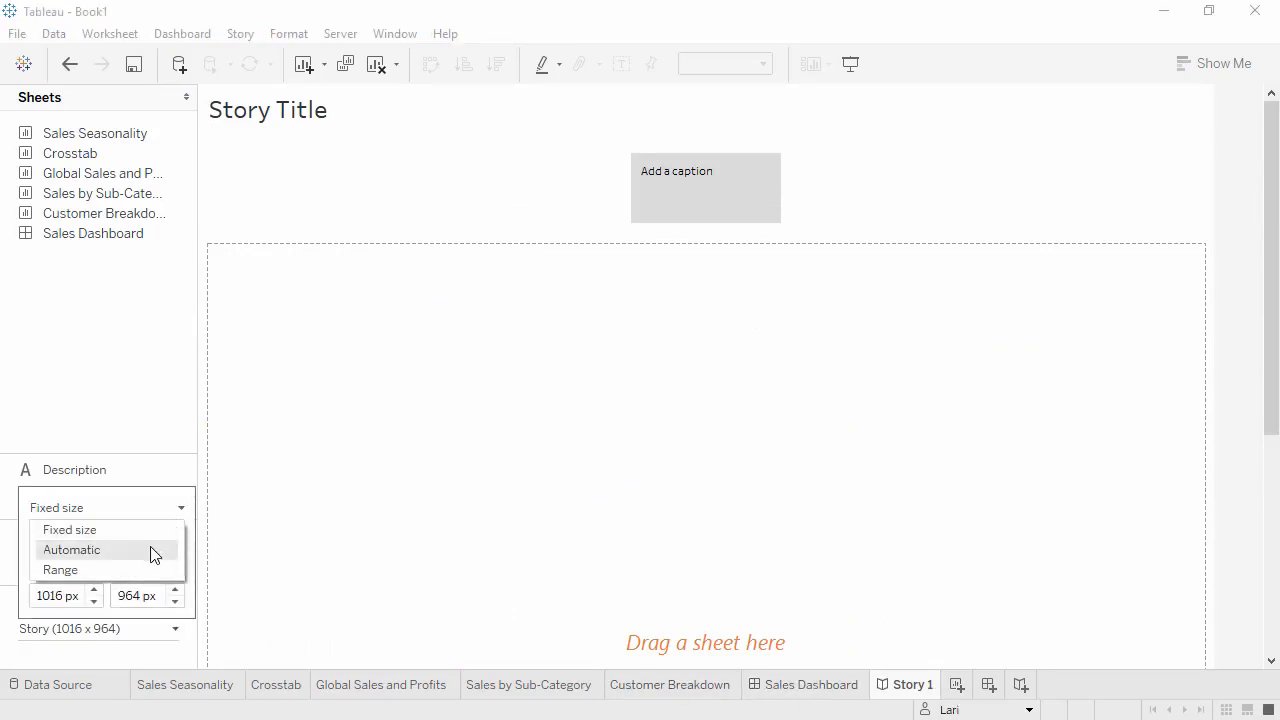
left_click(152, 552)
left_click(140, 380)
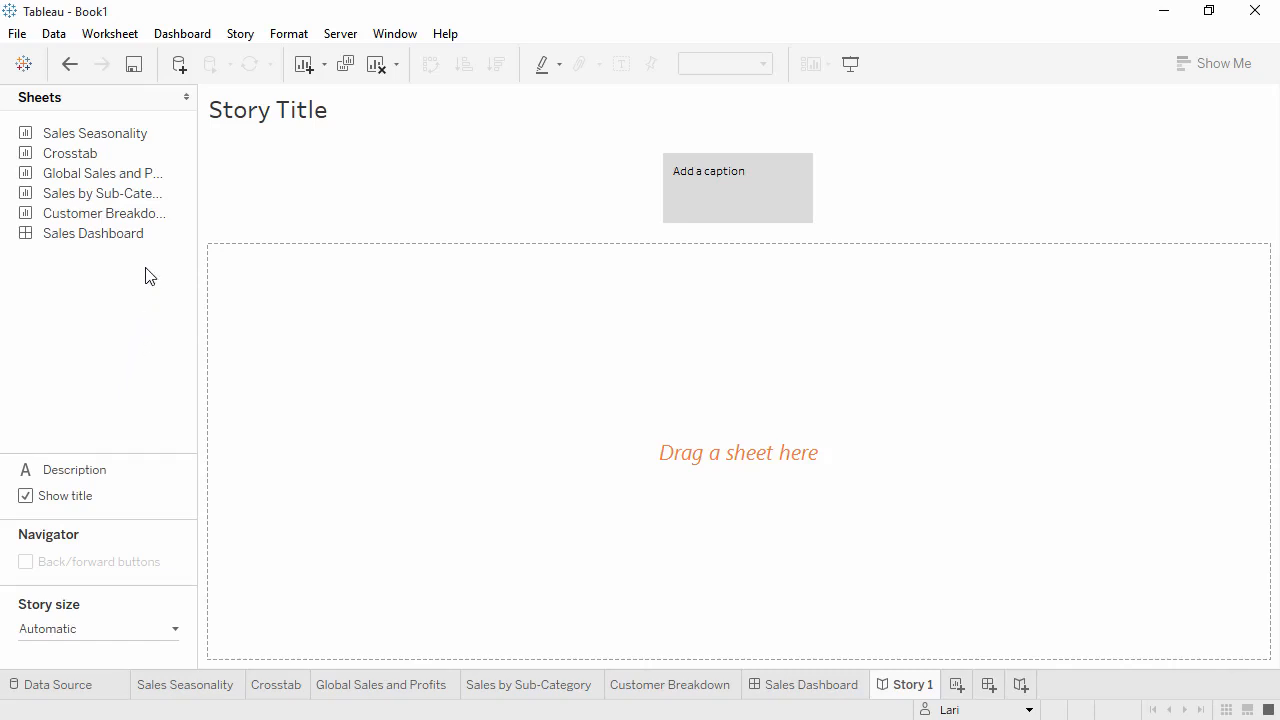
Step: Add Global Sales and Profits to the story, captioned "Overall, our profits look strong", and add Sales Dashboard as the second story point
left_click_drag(148, 176, 339, 298)
double_click(702, 180)
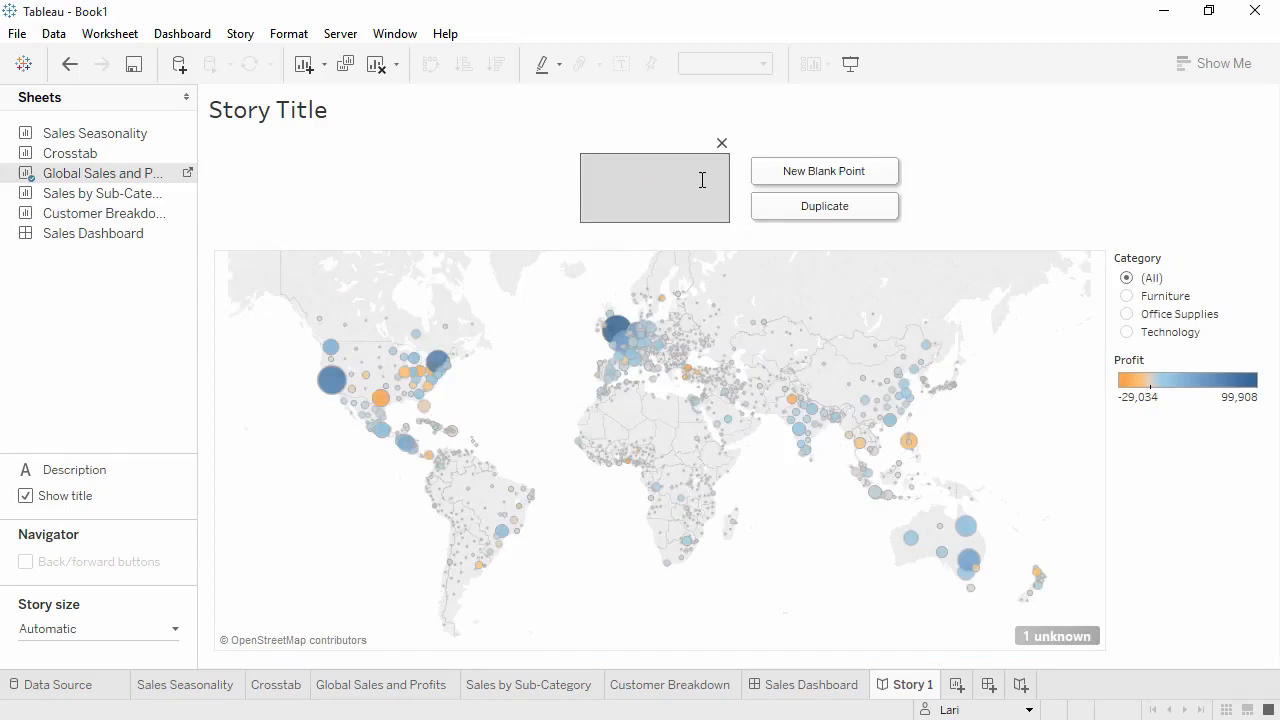
type("Overall, our profits look strong")
left_click(327, 206)
left_click_drag(150, 238, 801, 212)
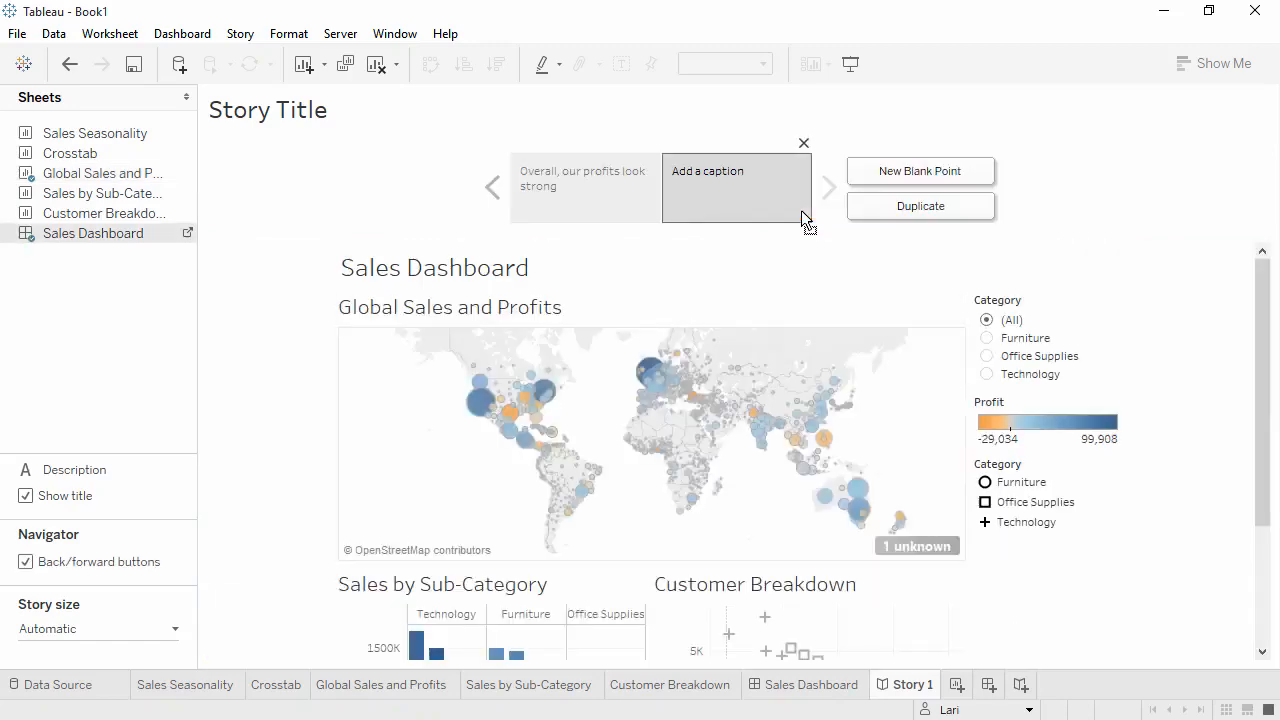
Step: Set the Sales Dashboard's size to Automatic, hide its title and return to the story
left_click(188, 233)
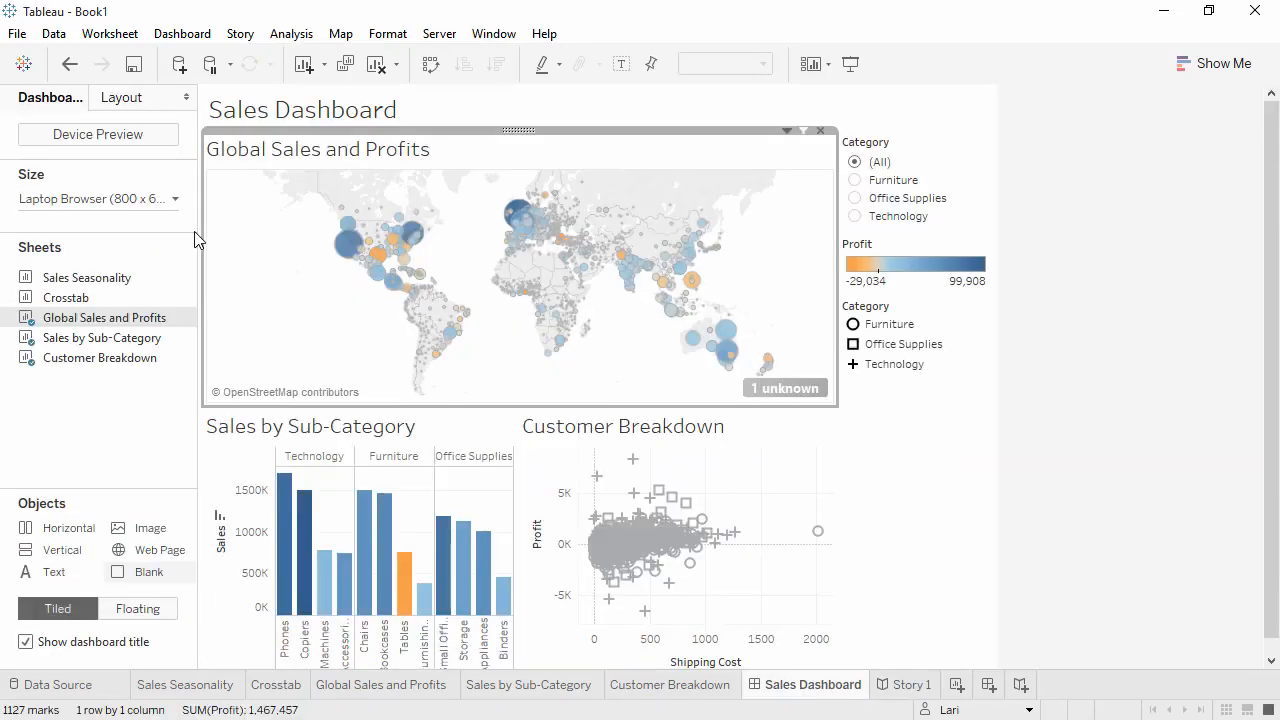
left_click(176, 199)
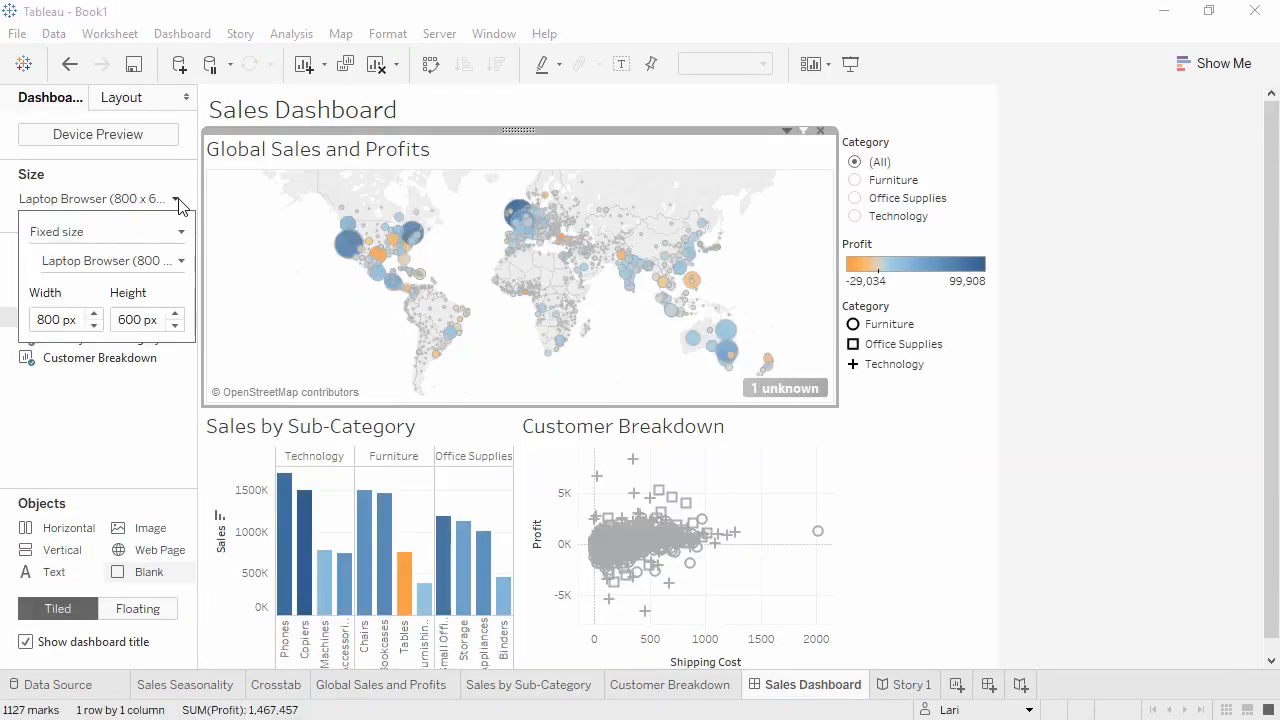
left_click(181, 259)
left_click(129, 602)
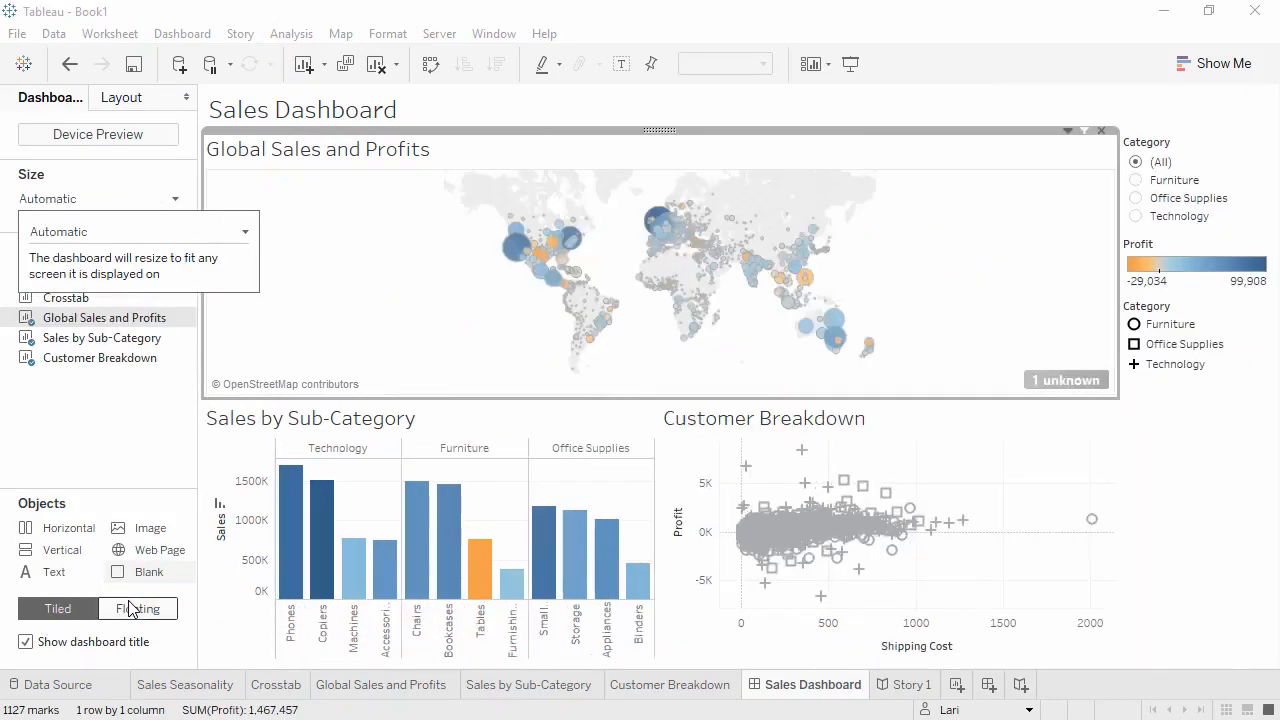
left_click(25, 645)
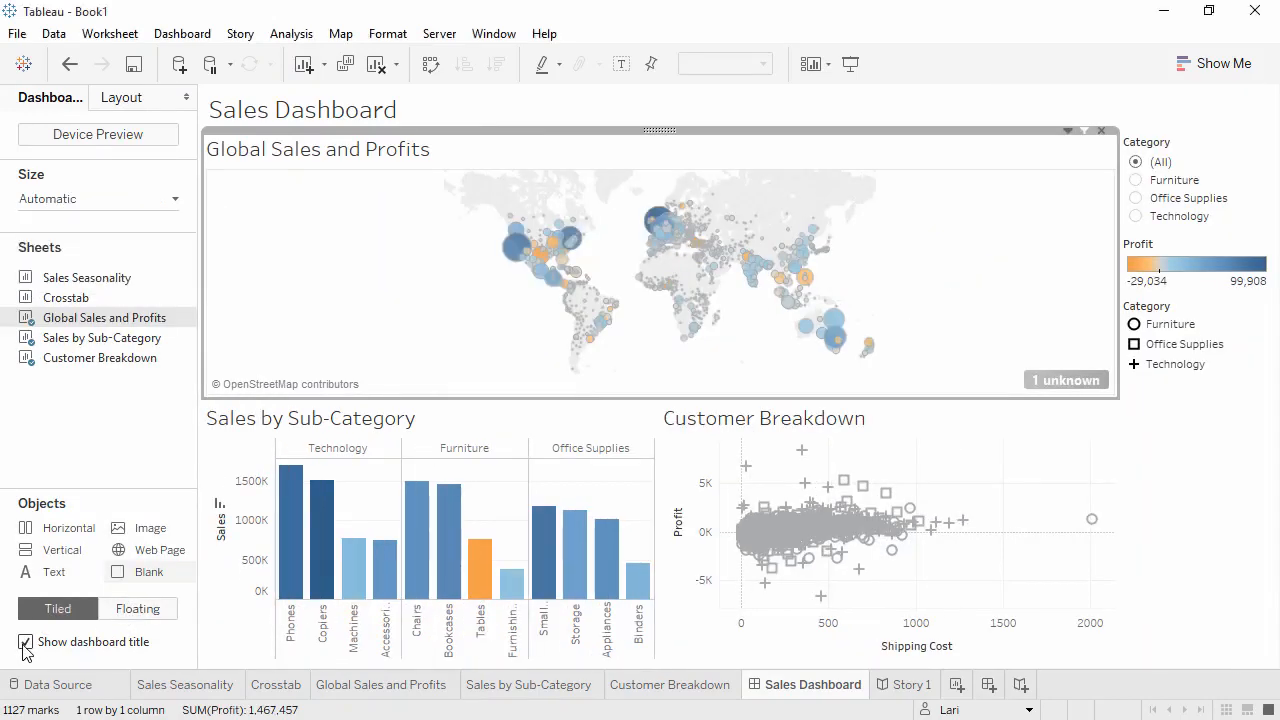
left_click(25, 643)
left_click(897, 695)
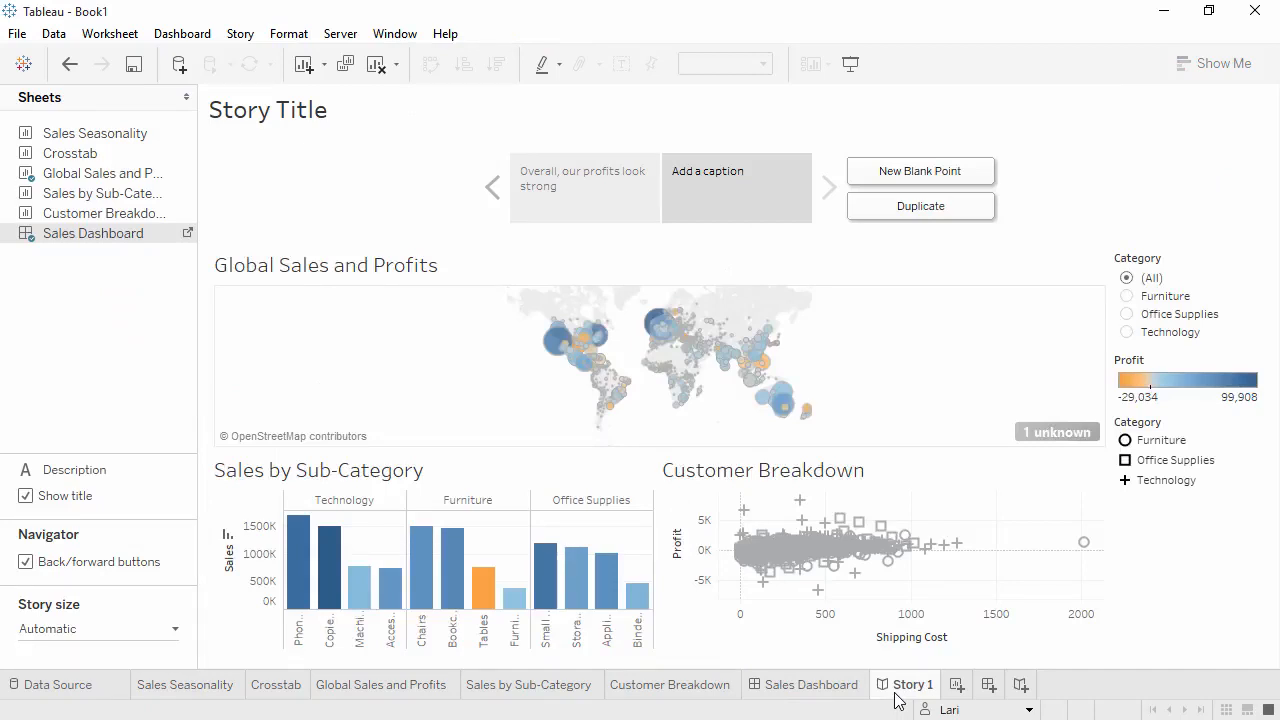
Step: Filter the second story point to Office Supplies, select Texas on the map and update the point with this state
left_click(1131, 298)
left_click(1131, 315)
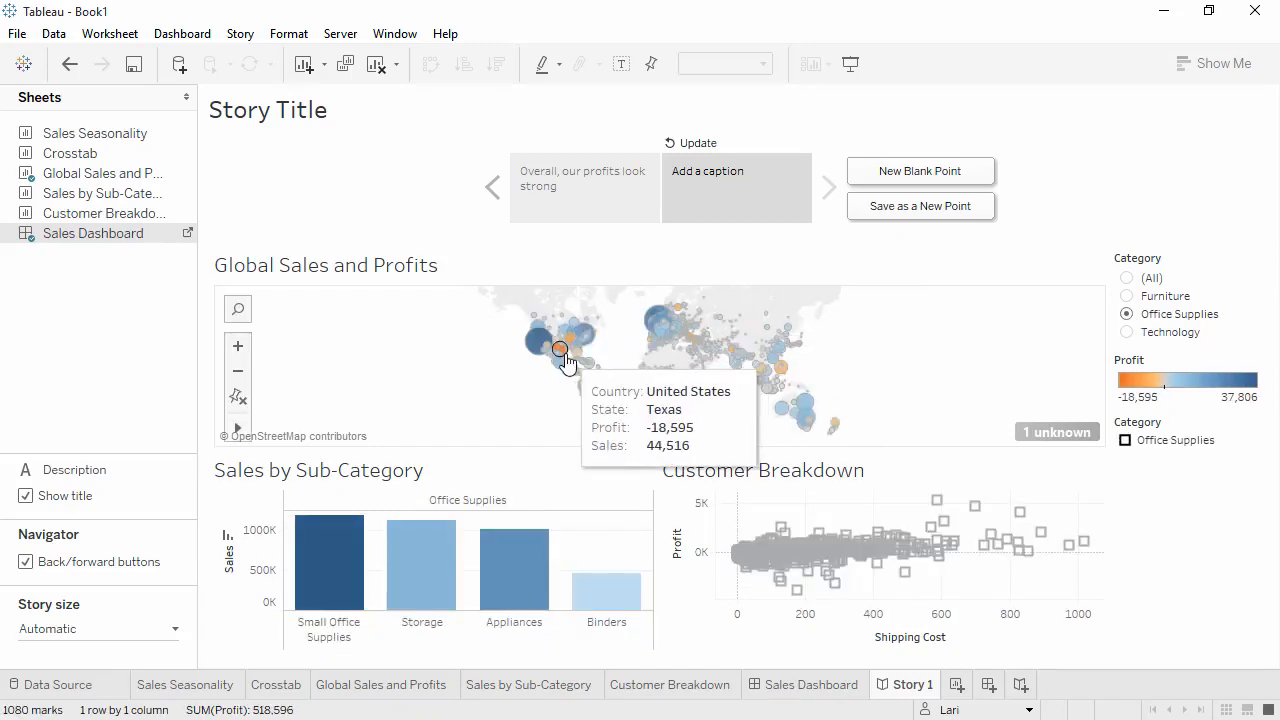
left_click(560, 349)
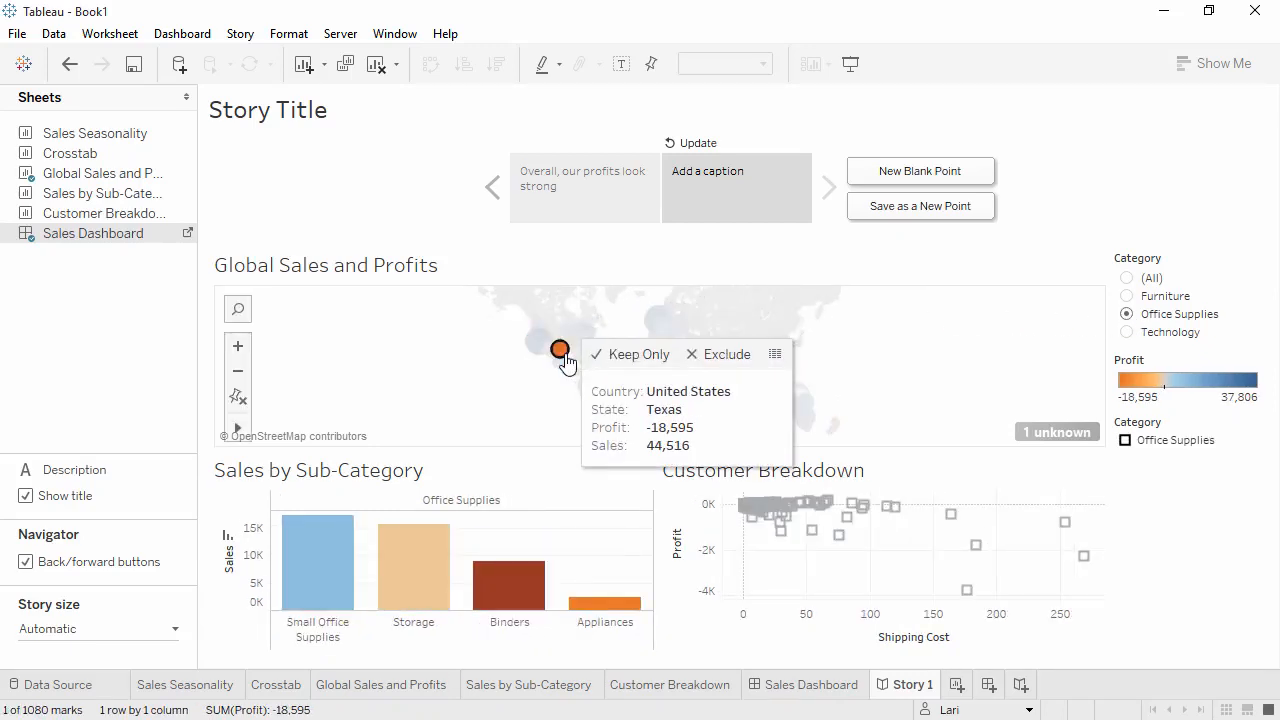
left_click(697, 148)
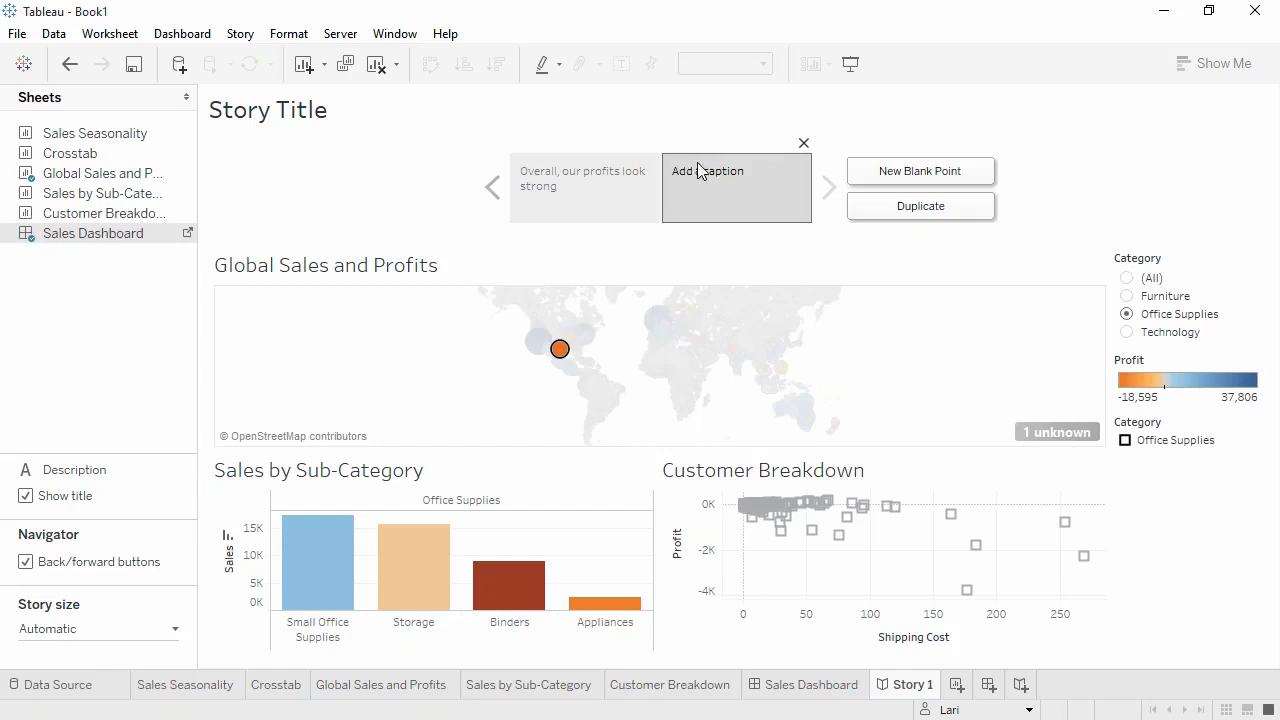
Step: Caption the second story point "But there are problem areas" and set its Category filter back to (All)
double_click(700, 172)
type("But there are problem areas")
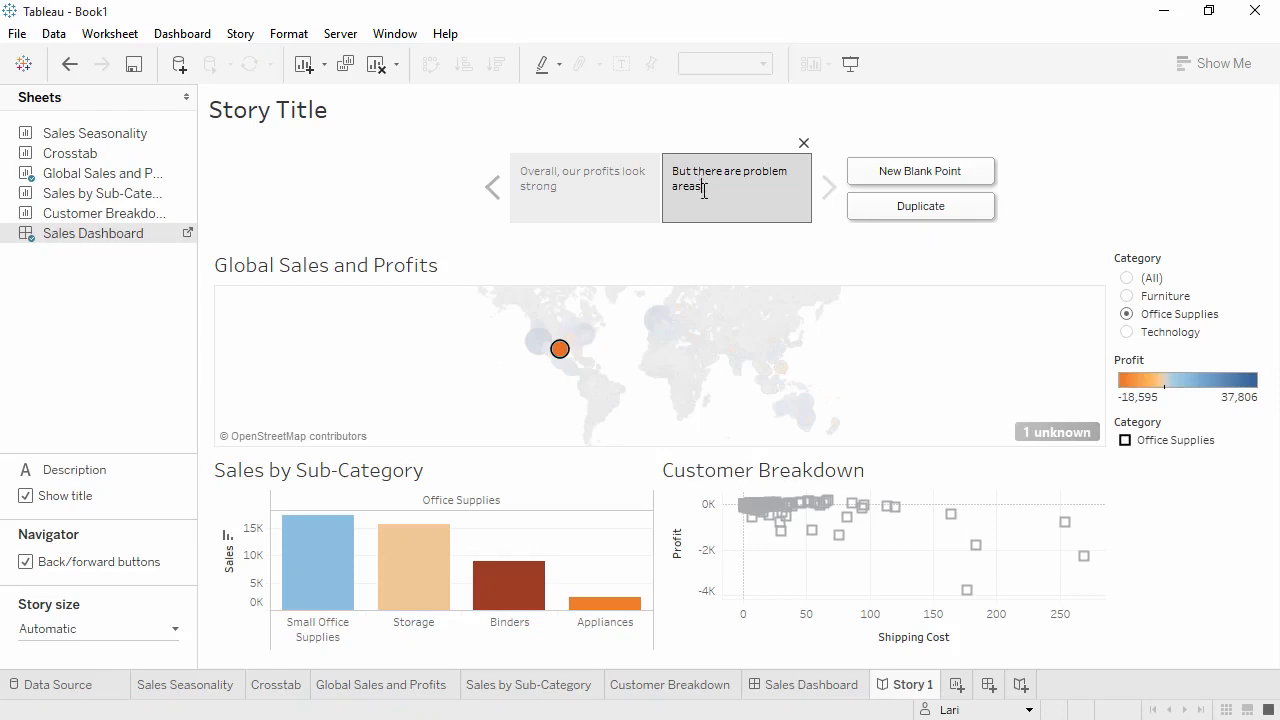
left_click(1127, 279)
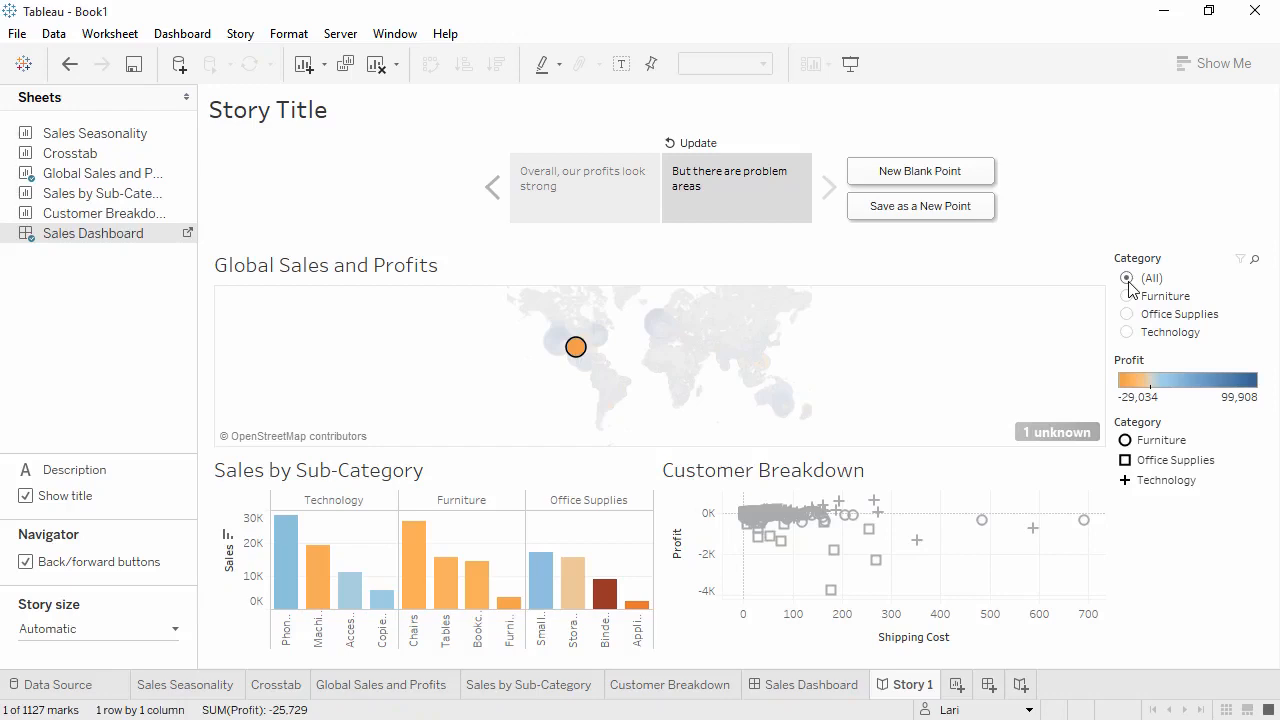
Step: Start publishing the workbook to Tableau Server with the name Global Retail Sales and Profit and the description "through 2015"
left_click(342, 36)
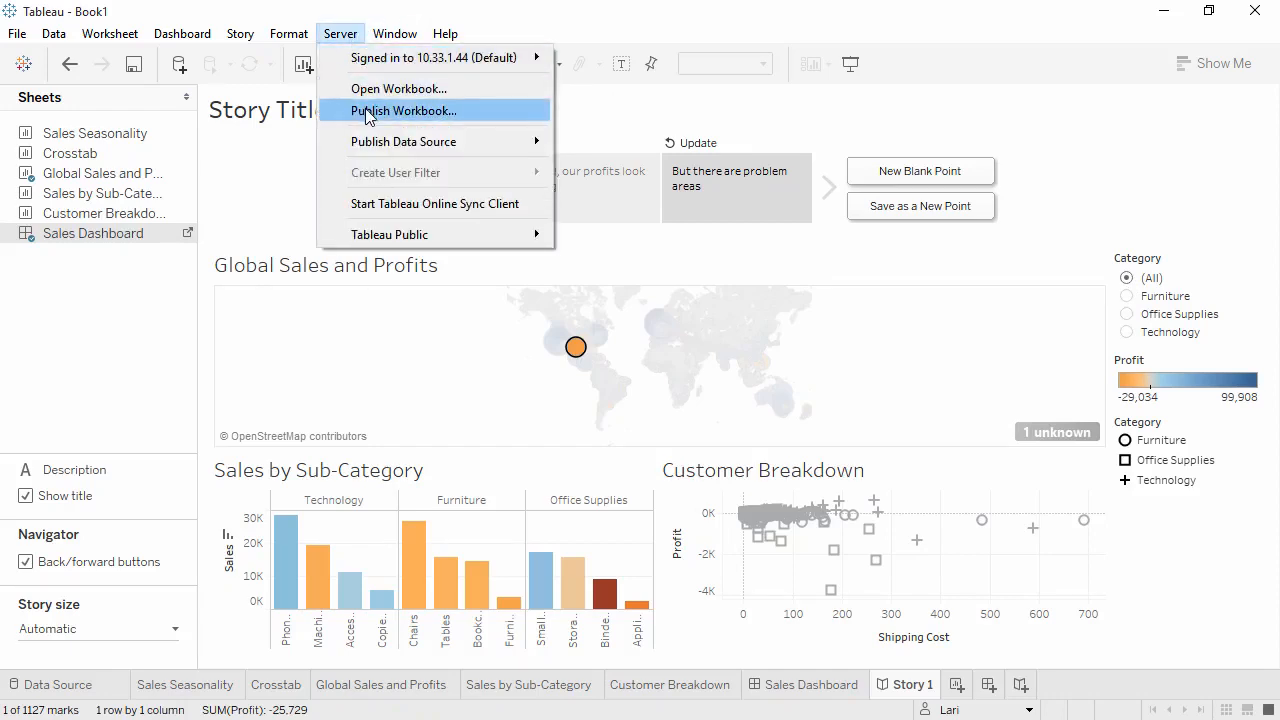
mouse_move(369, 142)
left_click(371, 120)
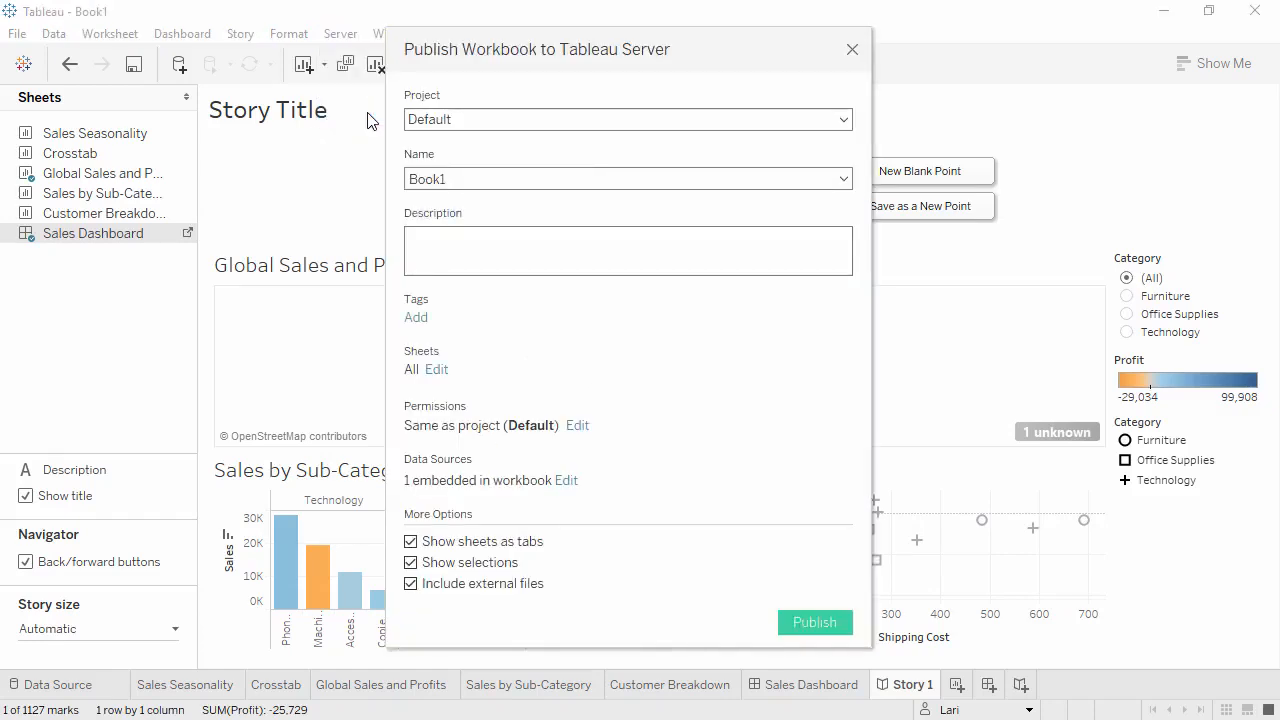
left_click(457, 176)
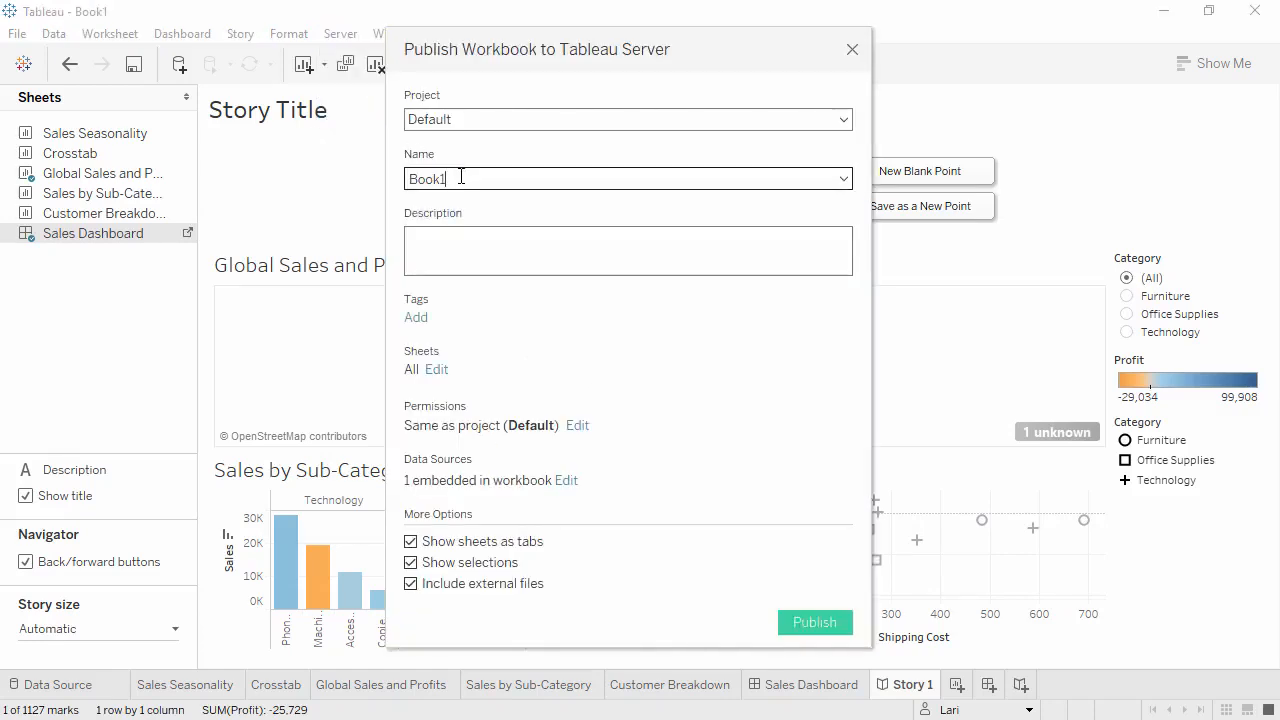
type("Global Retail Sales and Profit")
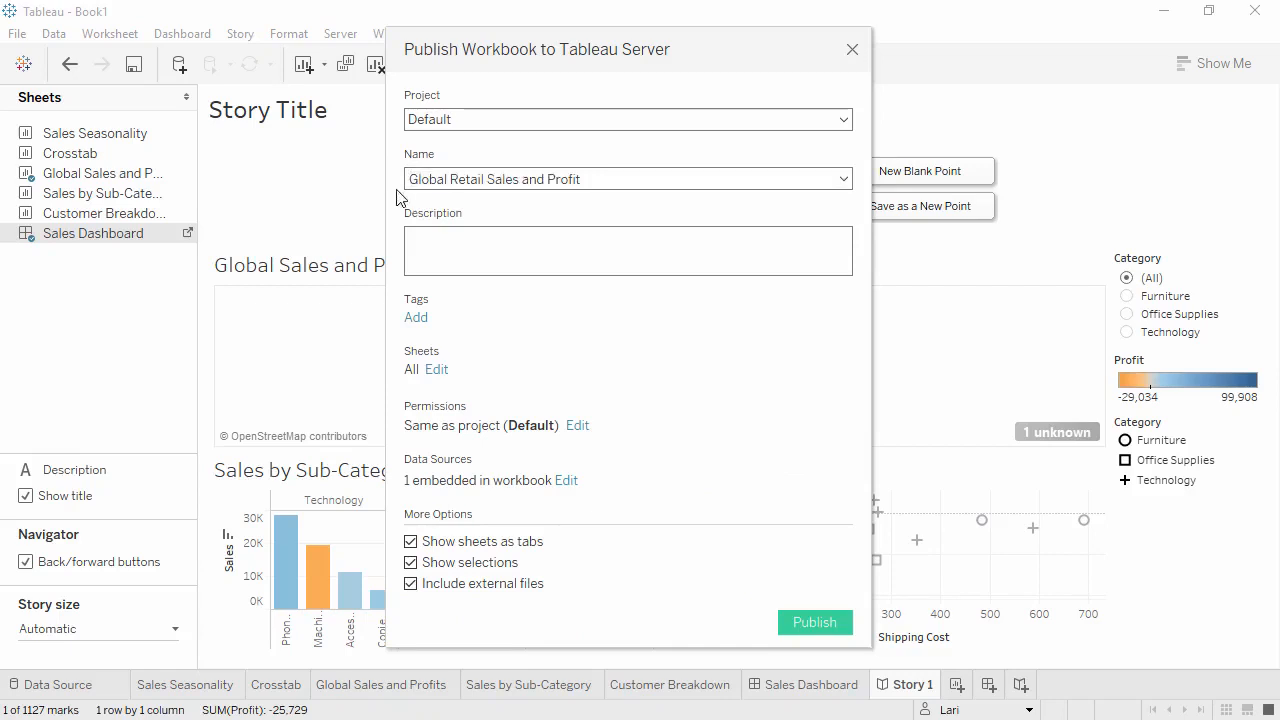
left_click(433, 251)
type("through 2015")
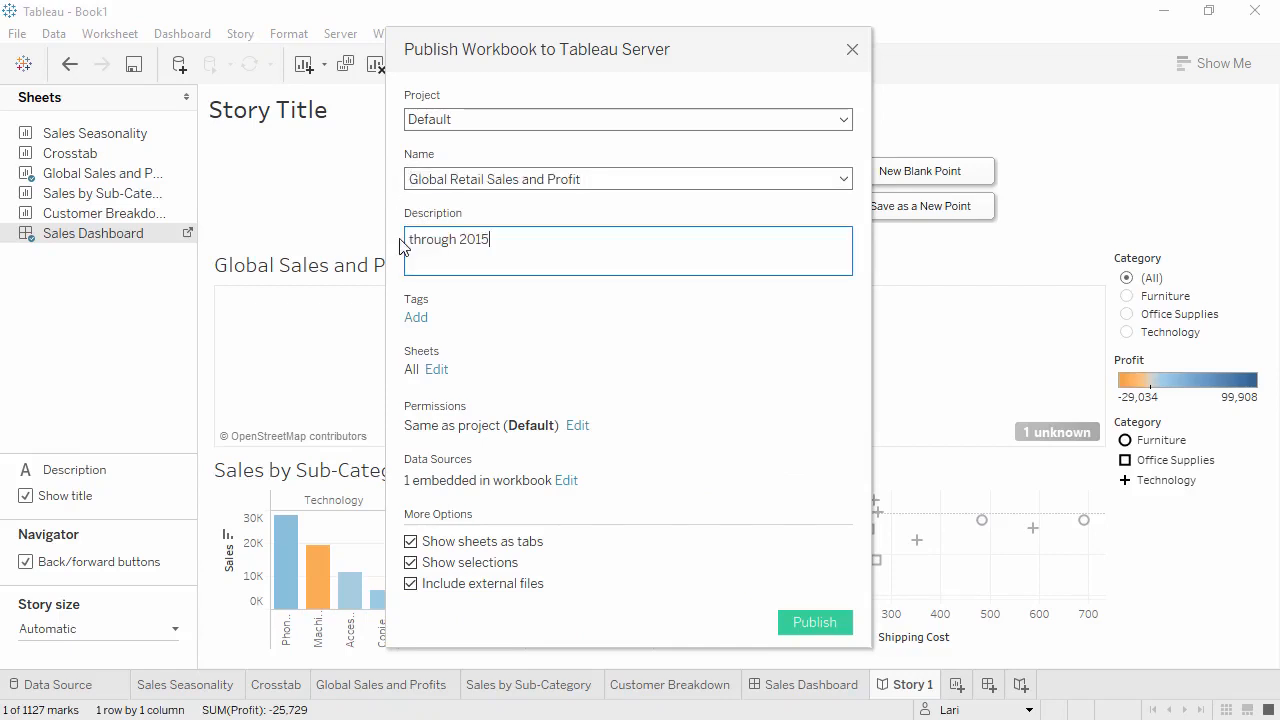
Step: Add the existing sales tag to the workbook's publishing settings
left_click(416, 317)
left_click(446, 430)
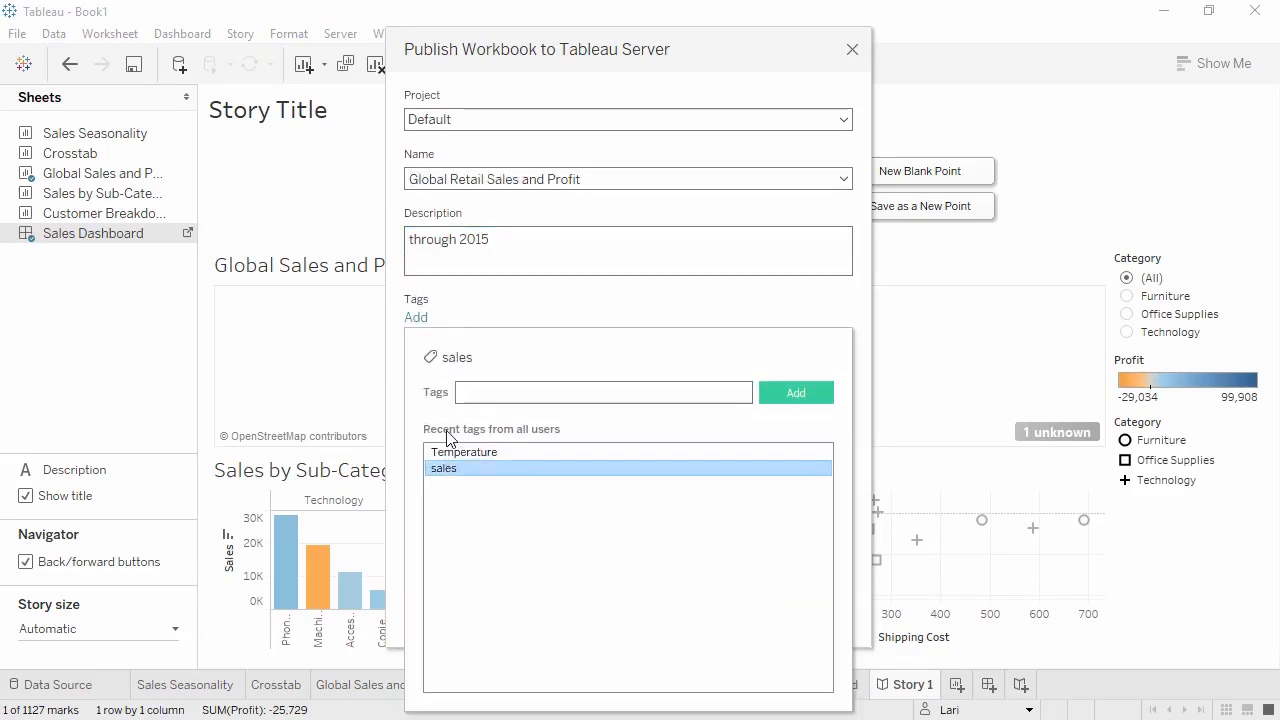
left_click(530, 308)
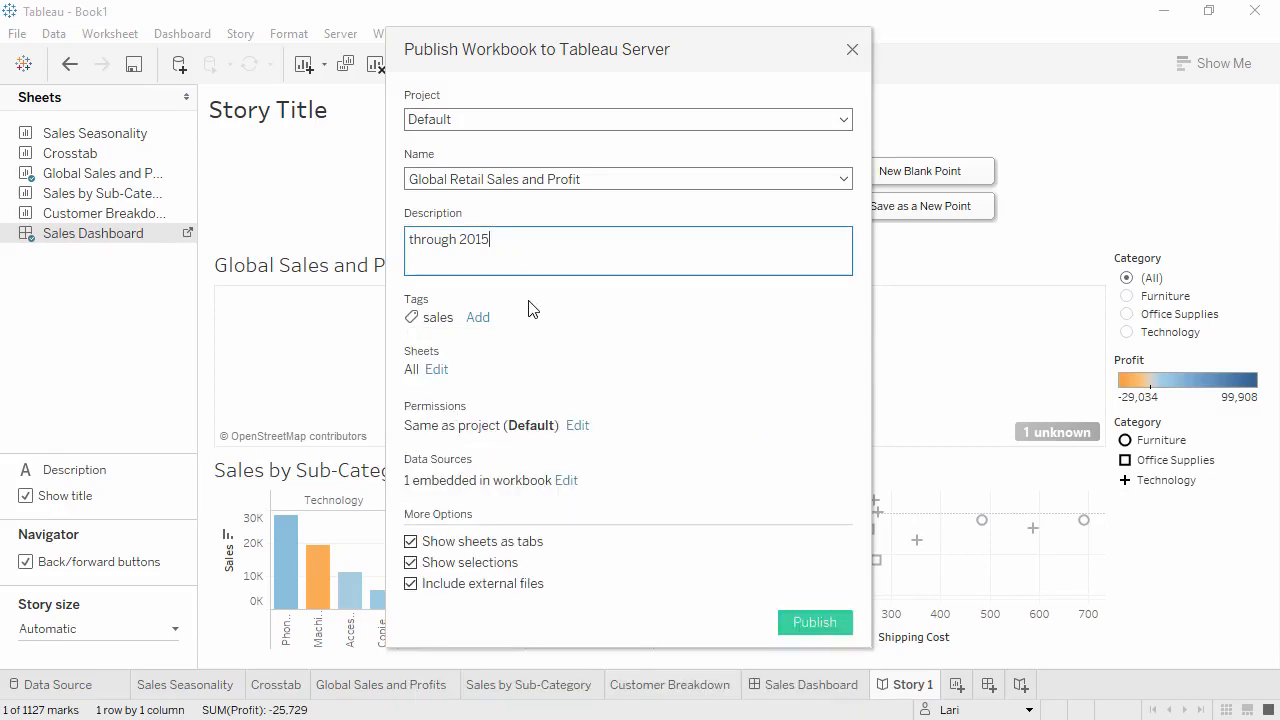
Step: Disable Show selections and Show sheets as tabs, review the permissions, and publish the workbook, closing the completion notice
left_click(411, 563)
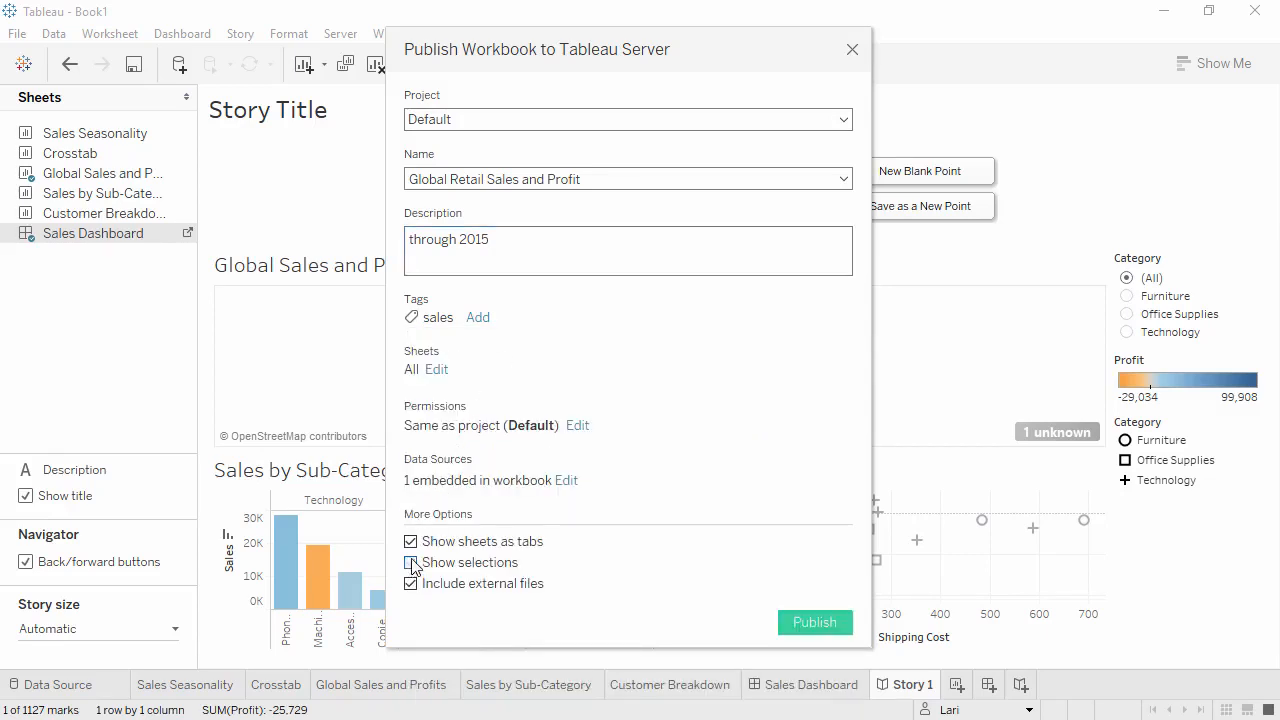
left_click(411, 541)
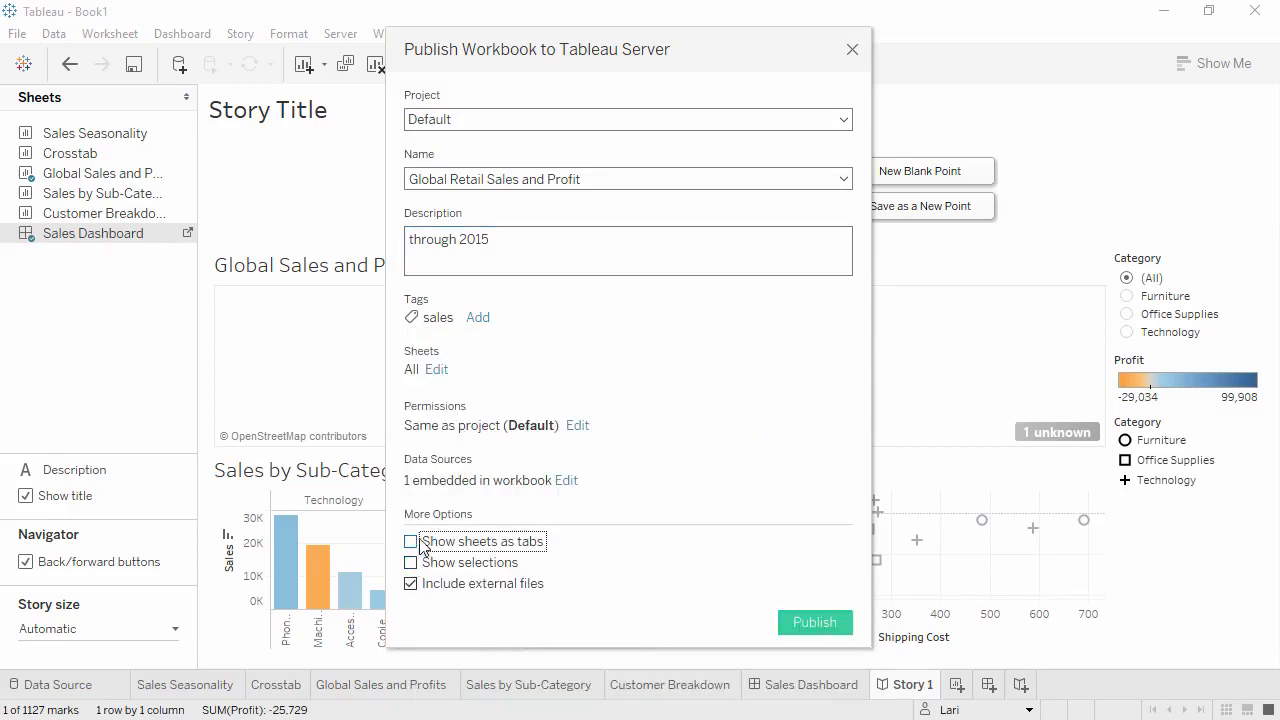
left_click(577, 425)
left_click(630, 411)
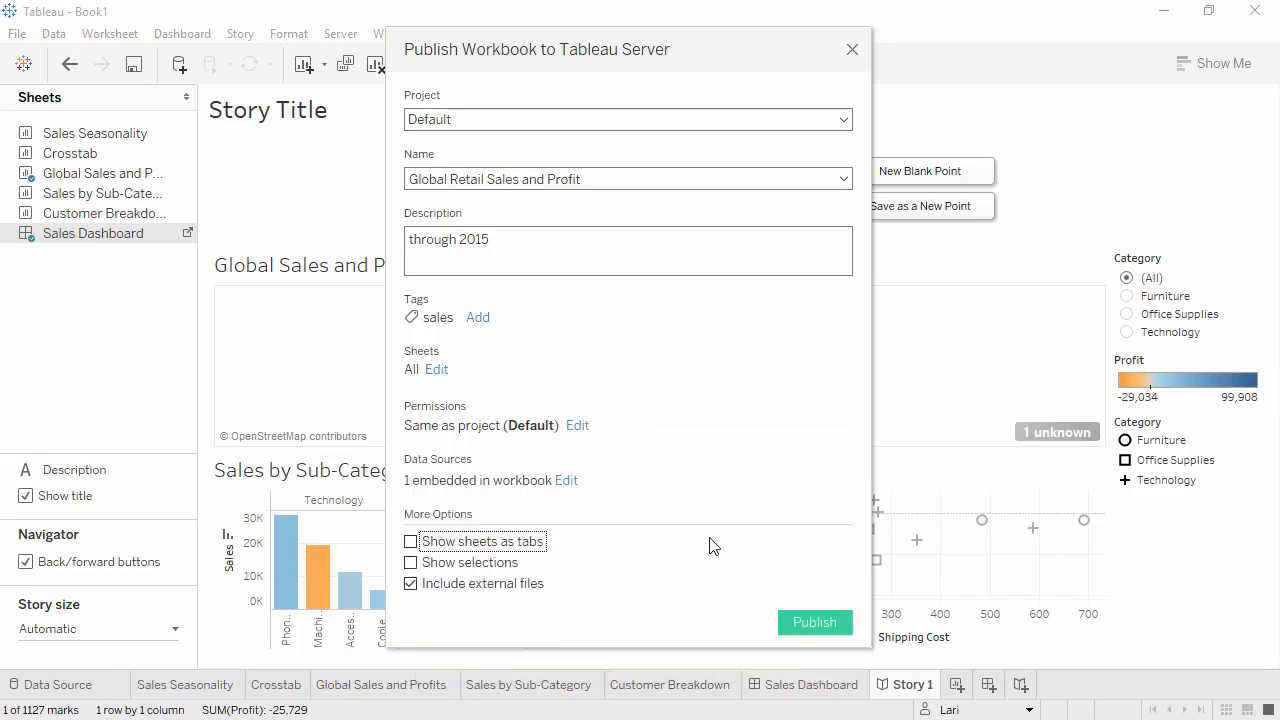
left_click(837, 626)
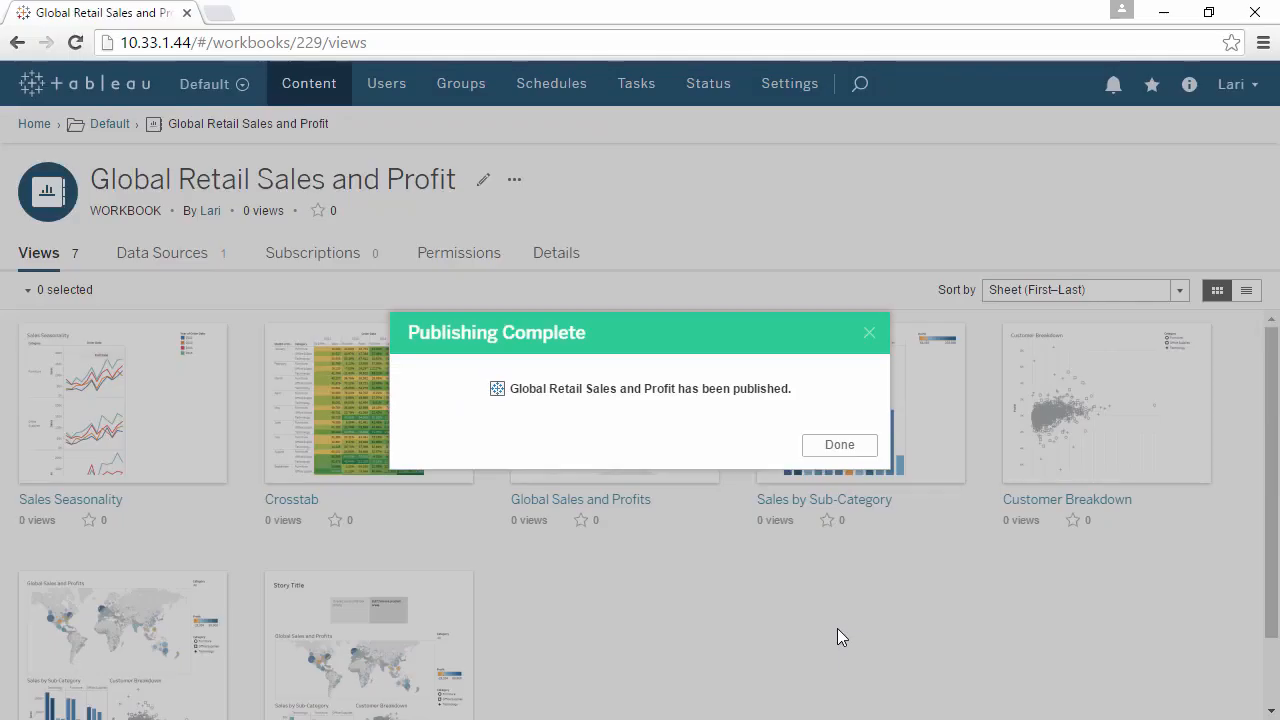
left_click(838, 446)
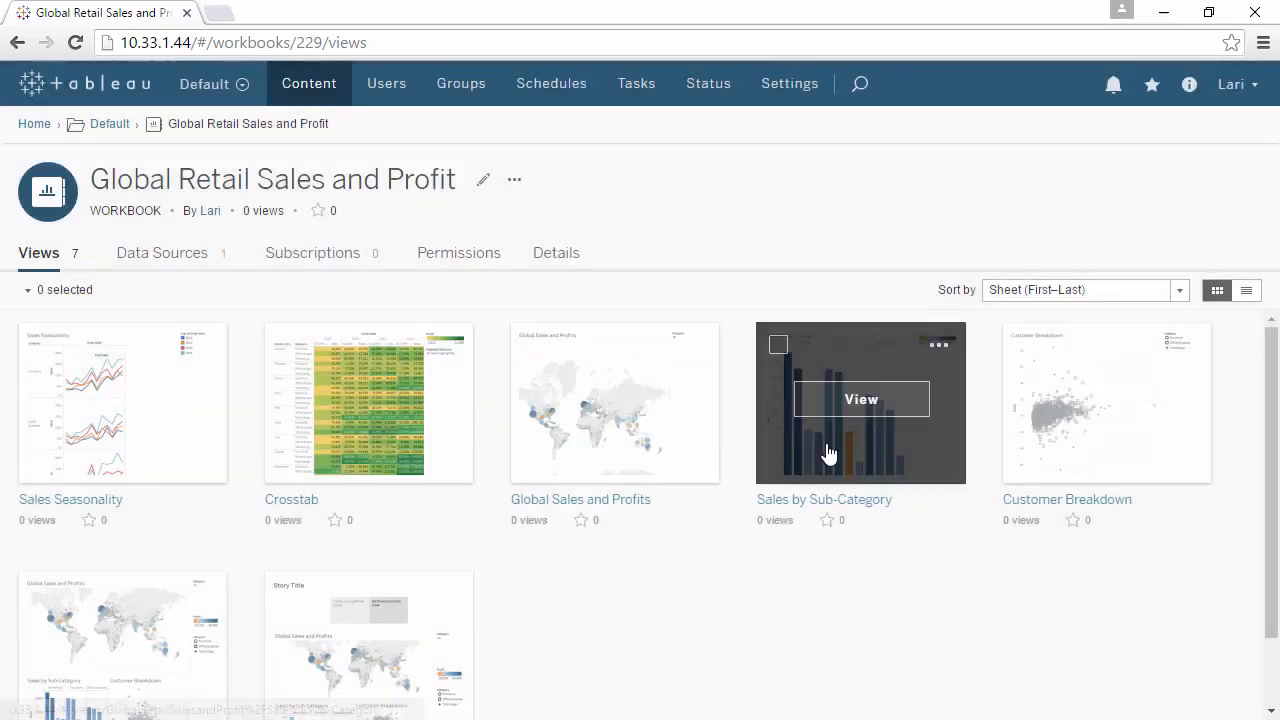
Step: Open the published Crosstab view of the Global Retail Sales and Profit workbook and highlight the Technology category
mouse_move(828, 453)
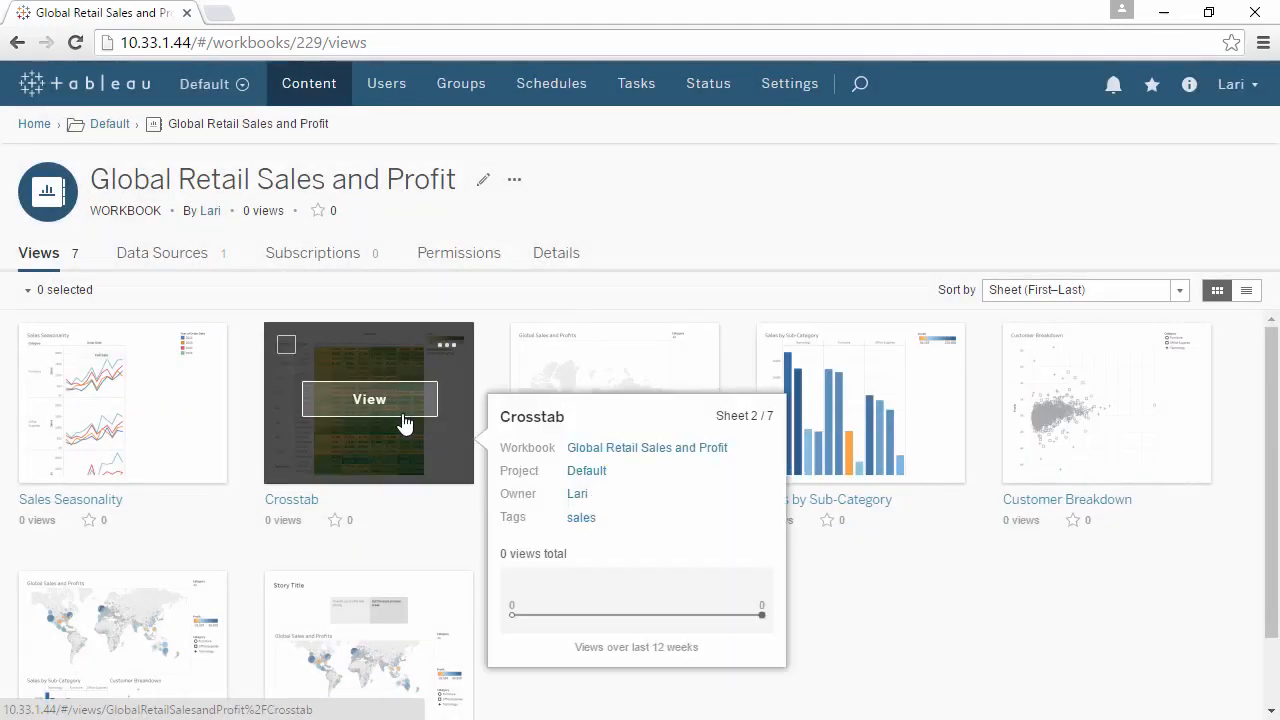
left_click(407, 427)
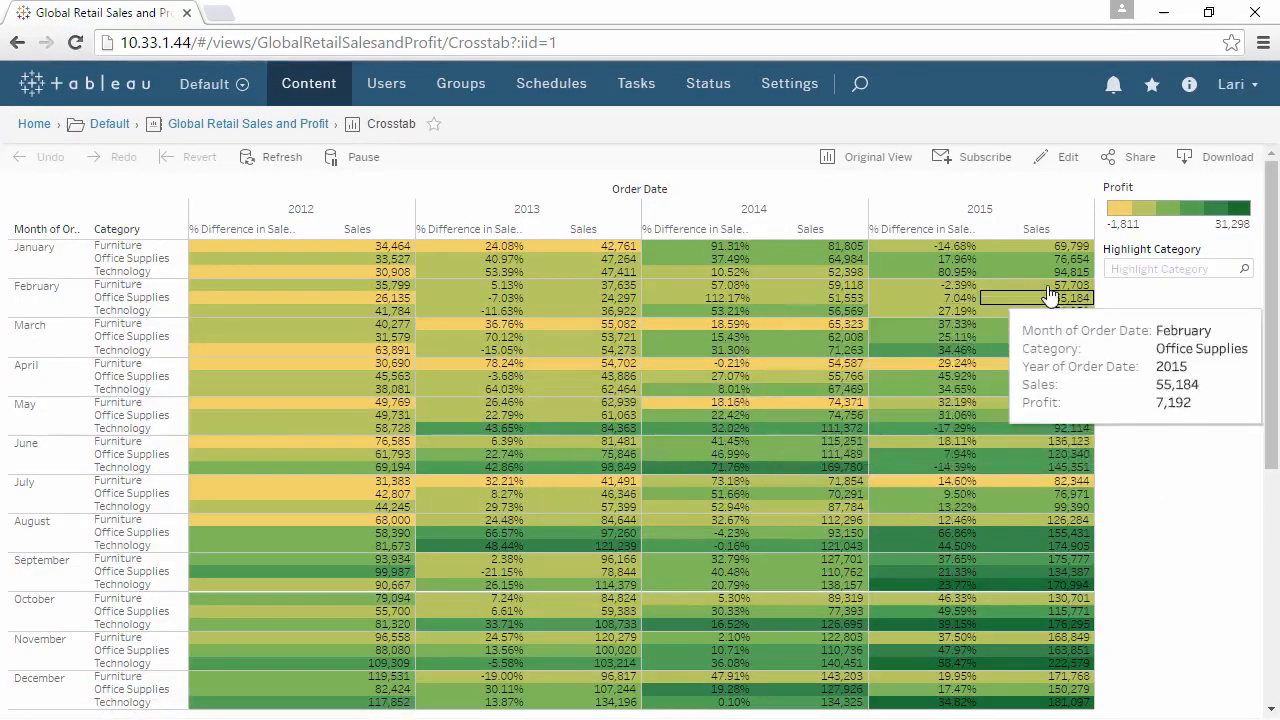
left_click(1131, 268)
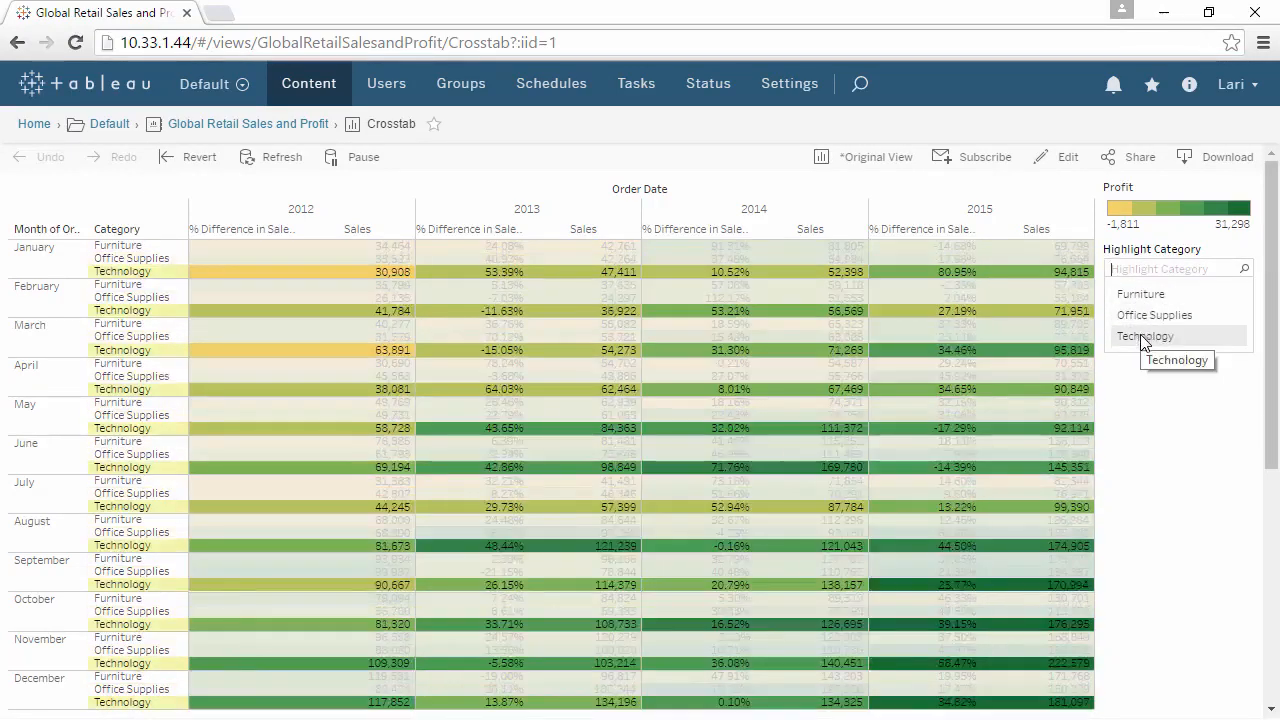
left_click(1140, 338)
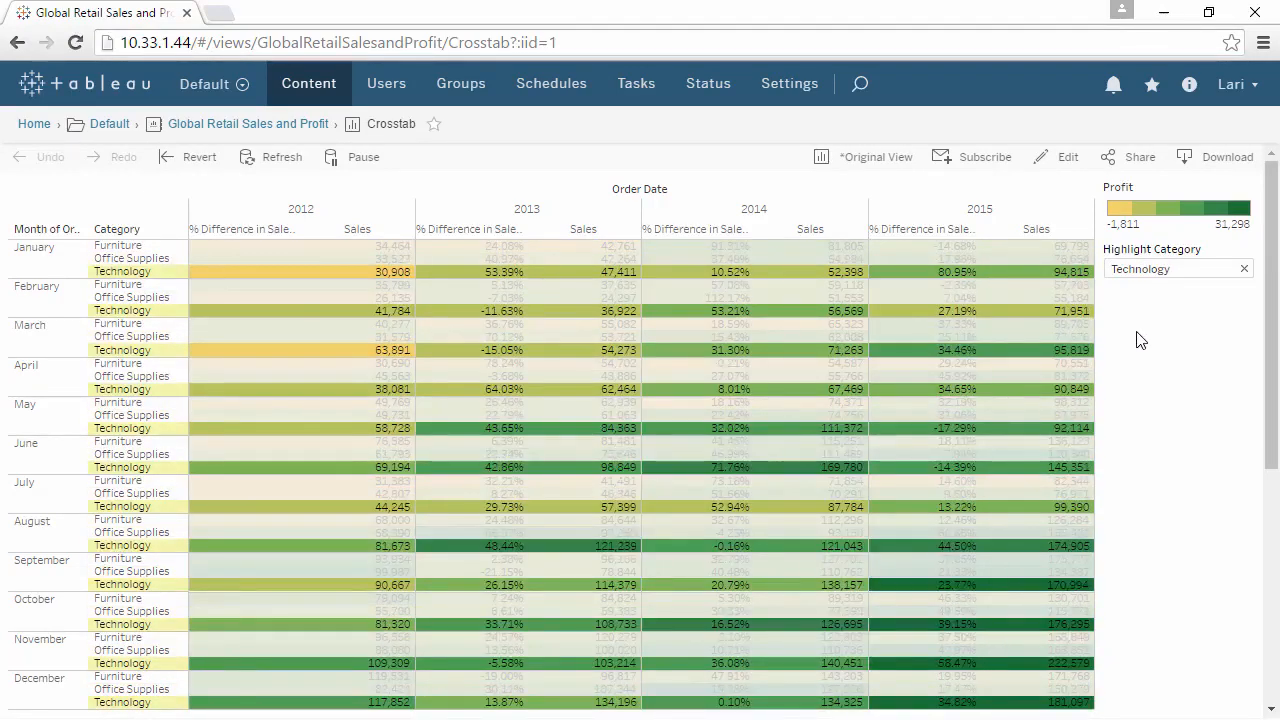
Step: Check the subscription options for the Crosstab view without subscribing, and mark the view as a favorite
left_click(985, 161)
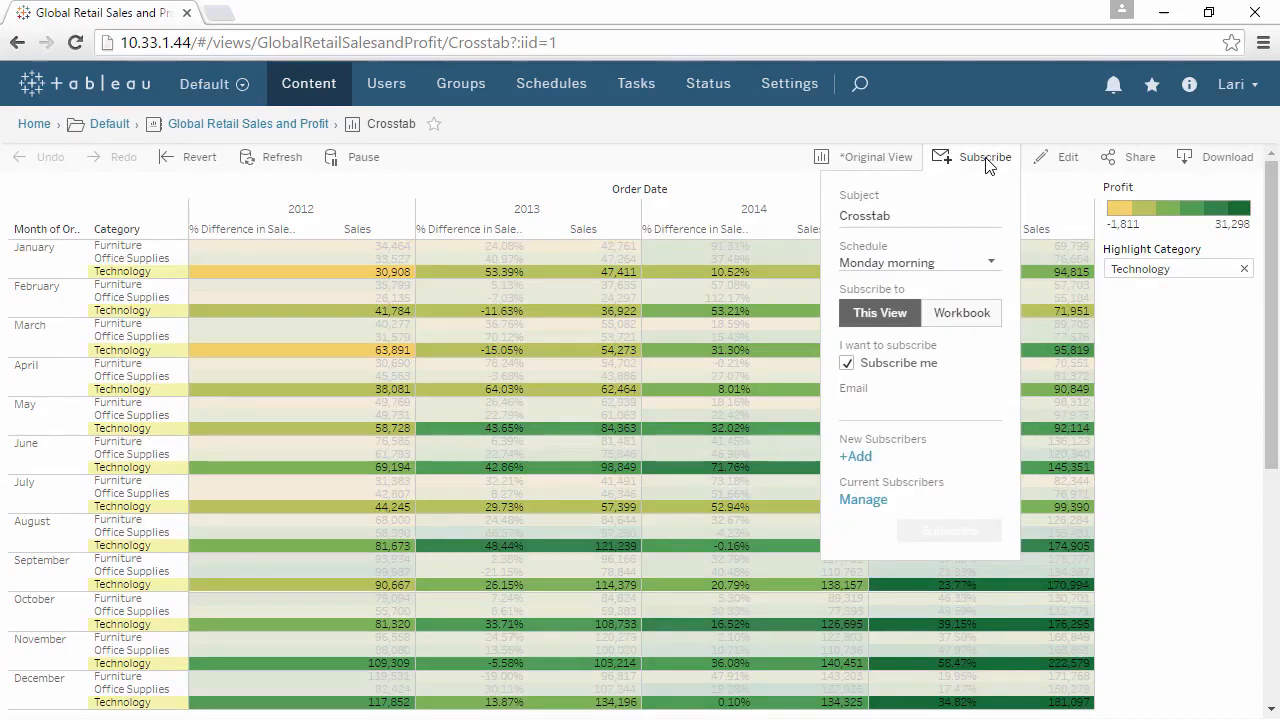
left_click(985, 161)
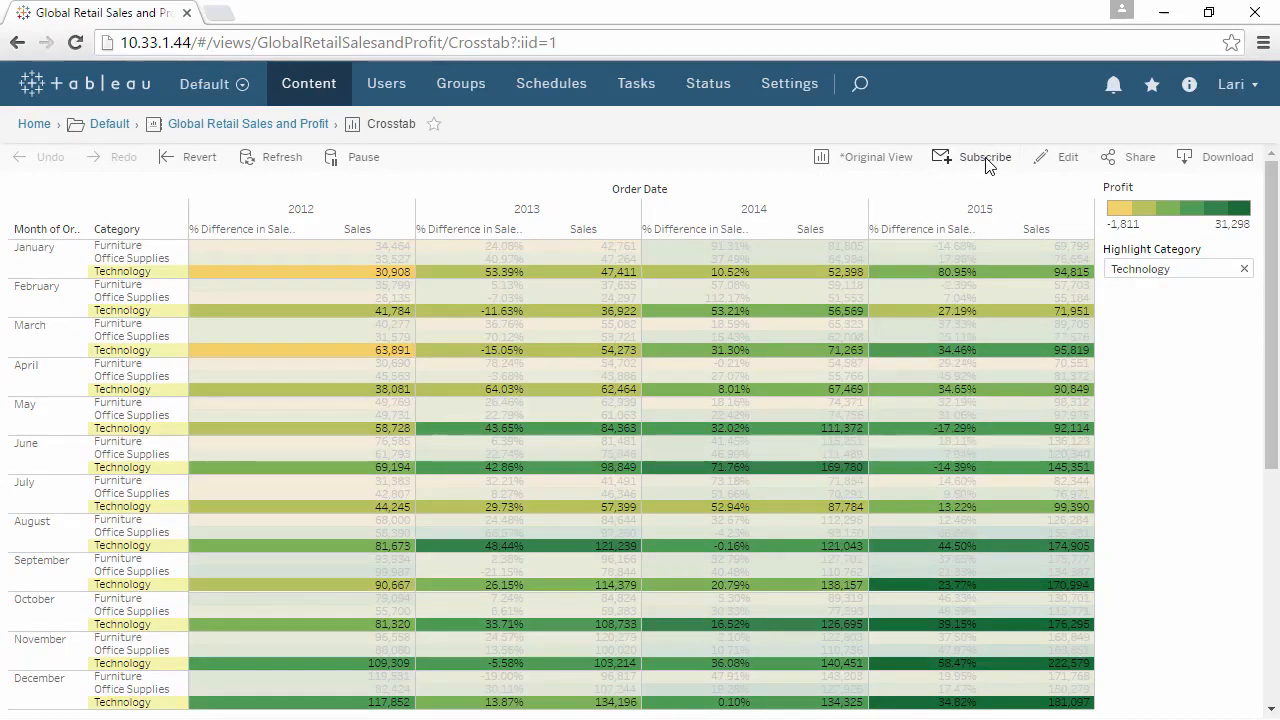
left_click(435, 124)
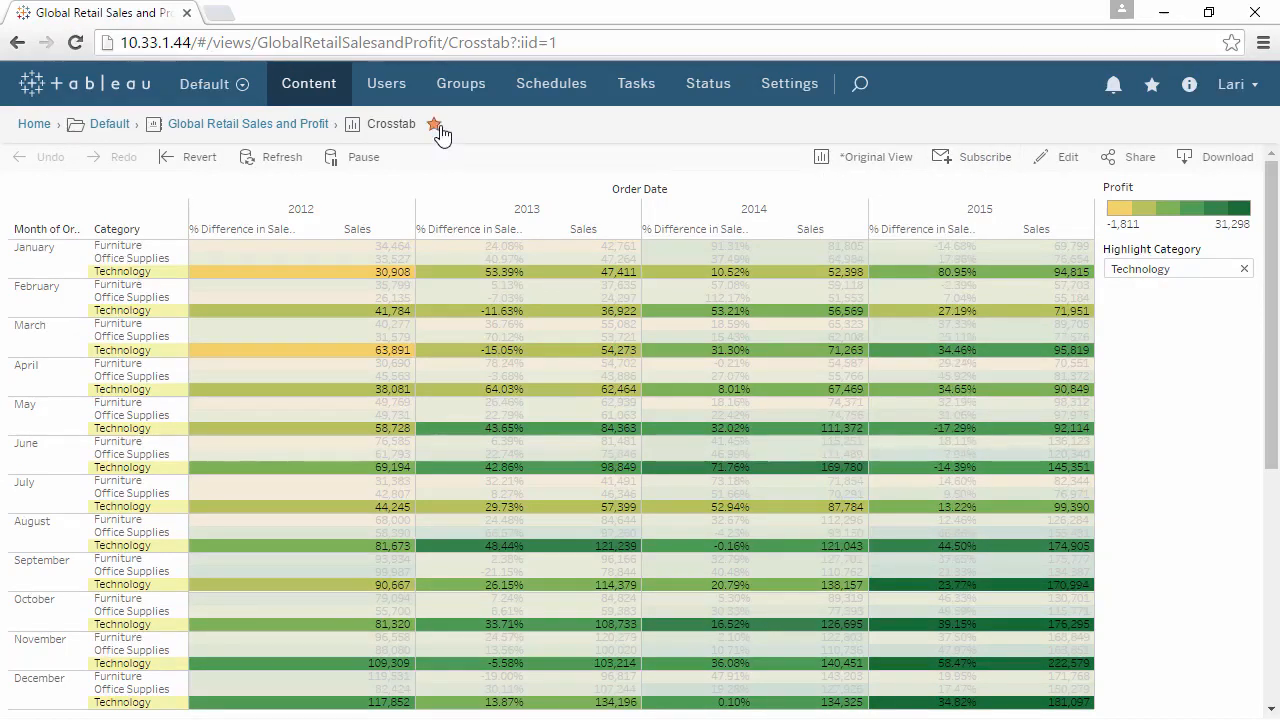
Step: Search the server content for "sales" and dismiss the search results
left_click(876, 88)
type("sales")
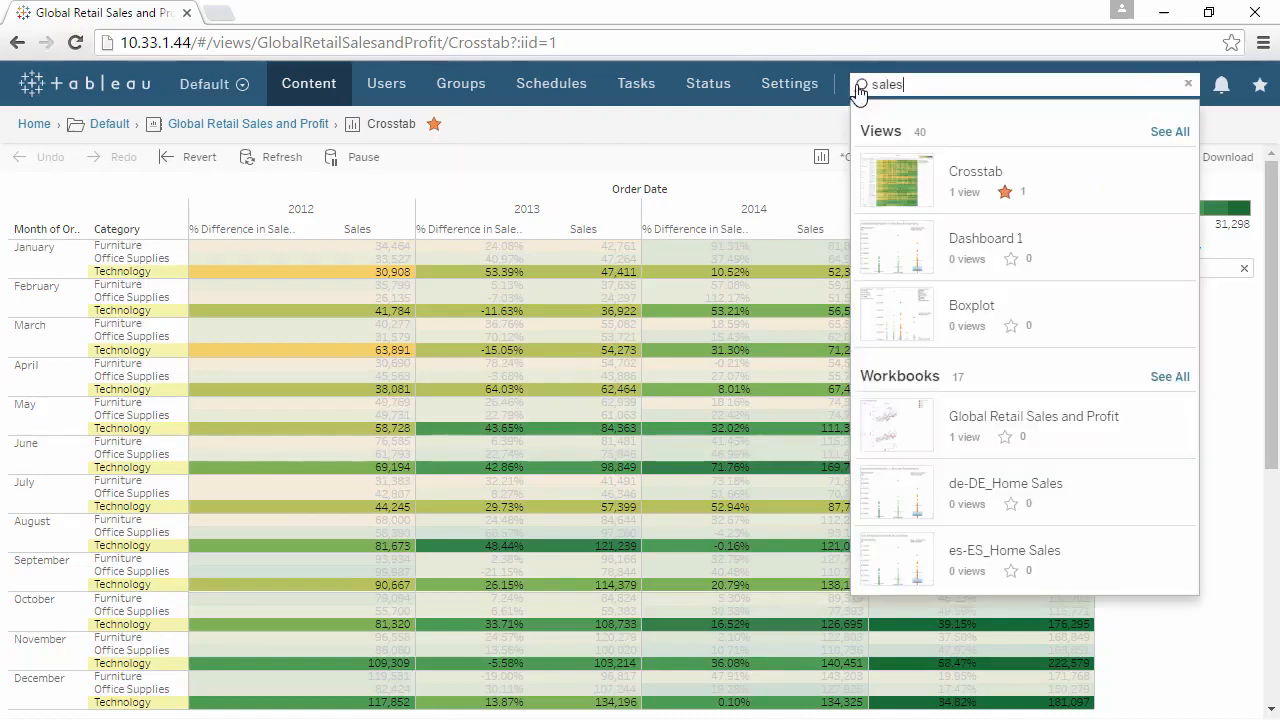
left_click(809, 126)
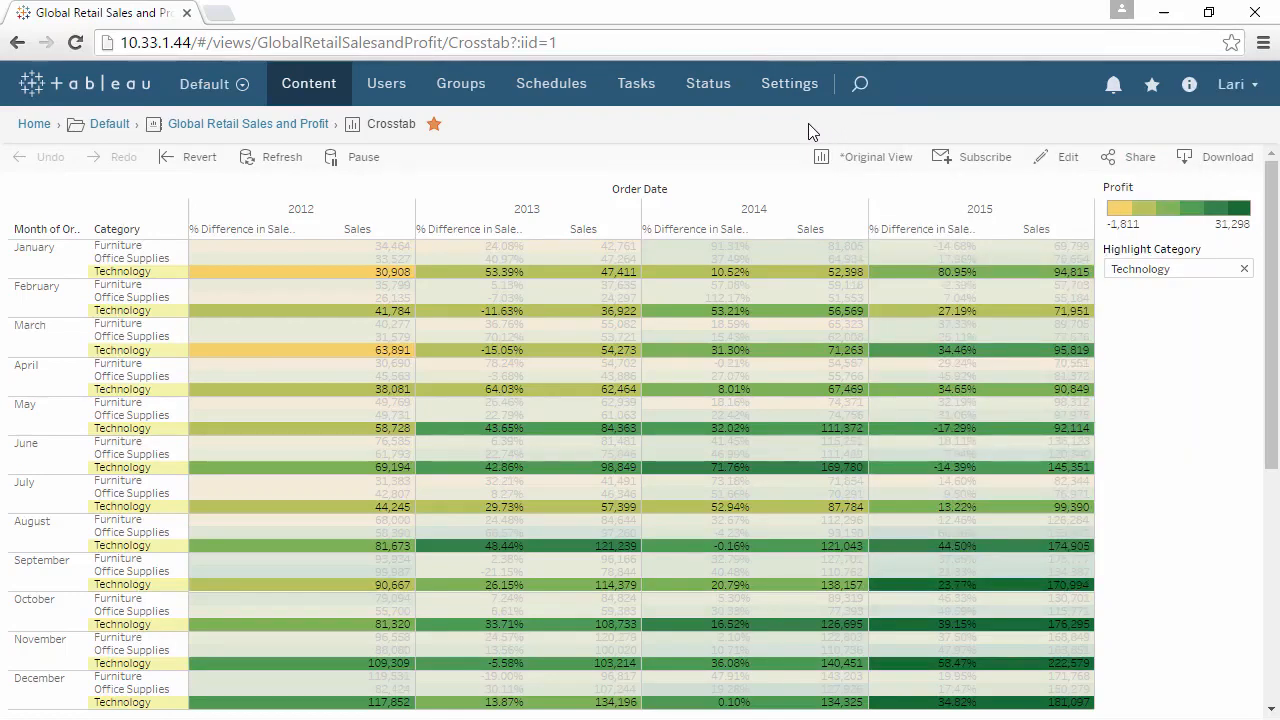